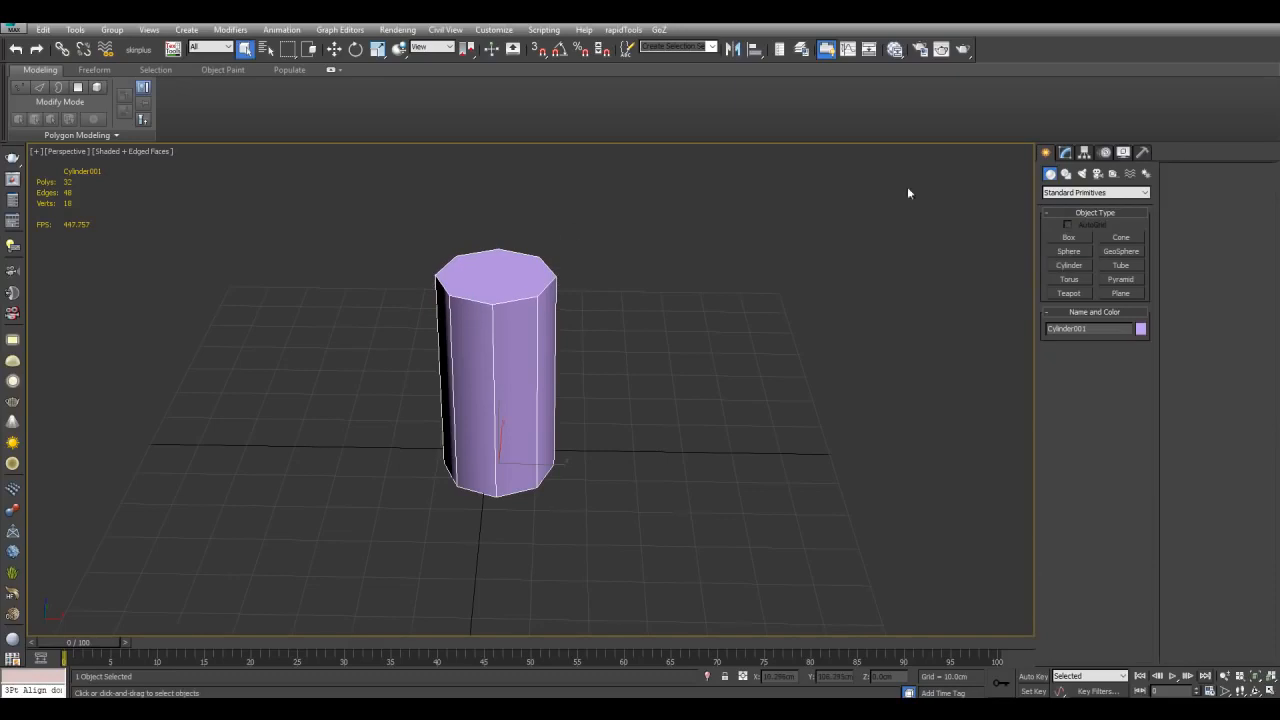
# Step: Apply Edit Poly to the cylinder and bevel its top polygon upward into a tapered tip
pyautogui.click(1065, 152)
pyautogui.click(1069, 208)
pyautogui.press('4')
pyautogui.click(498, 257)
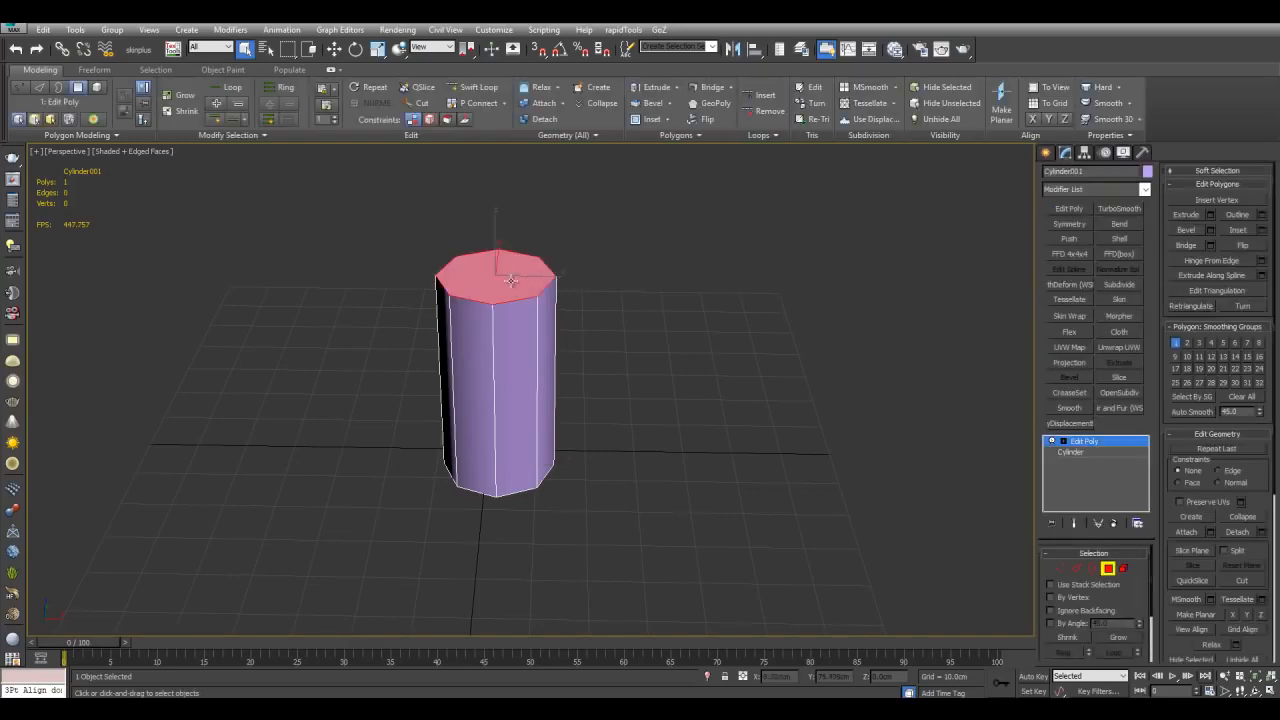
pyautogui.moveTo(498, 257); pyautogui.dragTo(498, 229)
pyautogui.click(500, 253)
pyautogui.rightClick(500, 254)
pyautogui.moveTo(502, 256); pyautogui.dragTo(525, 286, button='middle')
pyautogui.press('4')
pyautogui.scroll(-5, 615, 356)
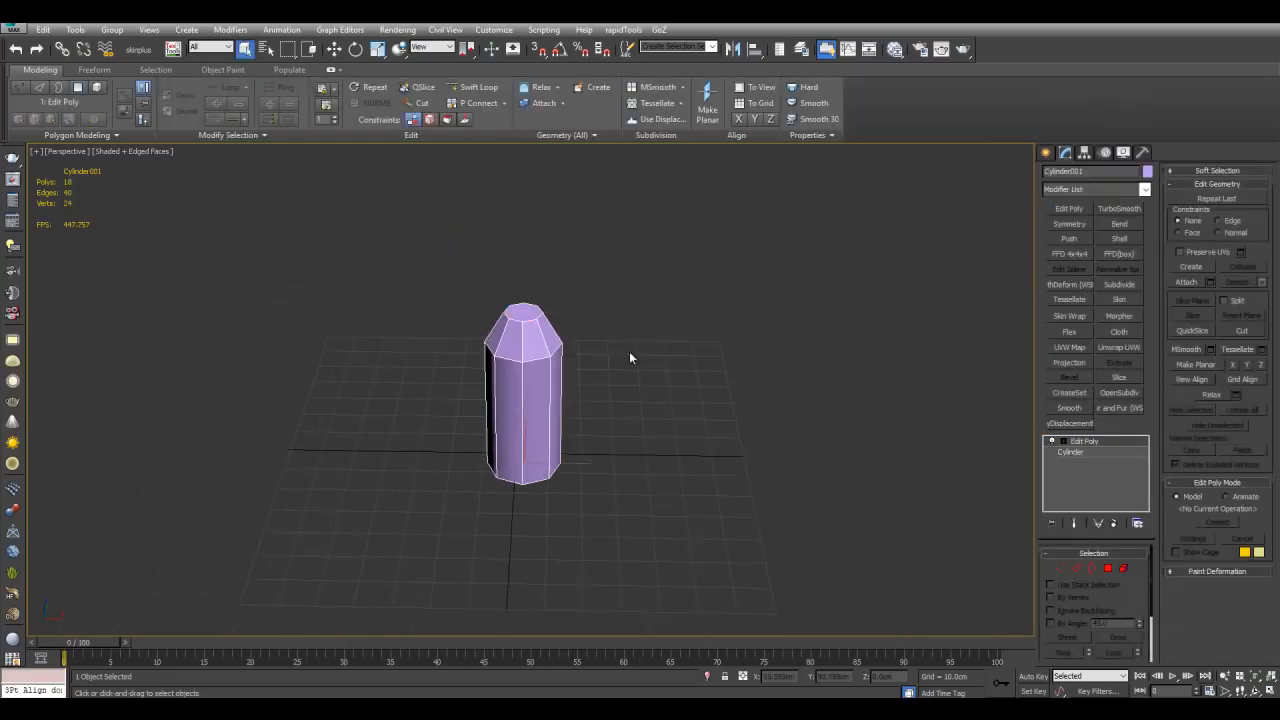
# Step: Move, rotate and scale the cylinder, then undo all three transforms
pyautogui.scroll(4, 637, 345)
pyautogui.press('w')
pyautogui.keyDown('alt'); pyautogui.moveTo(627, 432); pyautogui.dragTo(616, 372, button='middle'); pyautogui.keyUp('alt')
pyautogui.moveTo(546, 430); pyautogui.dragTo(632, 326)
pyautogui.keyDown('alt'); pyautogui.moveTo(632, 326); pyautogui.dragTo(627, 338, button='middle'); pyautogui.keyUp('alt')
pyautogui.press('e')
pyautogui.moveTo(639, 337); pyautogui.dragTo(626, 322)
pyautogui.keyDown('alt'); pyautogui.moveTo(626, 322); pyautogui.dragTo(627, 328, button='middle'); pyautogui.keyUp('alt')
pyautogui.press('r')
pyautogui.moveTo(630, 353); pyautogui.dragTo(651, 329)
pyautogui.keyDown('alt'); pyautogui.moveTo(651, 329); pyautogui.dragTo(626, 351, button='middle'); pyautogui.keyUp('alt')
pyautogui.hotkey('ctrl', 'z')
pyautogui.hotkey('ctrl', 'z')
pyautogui.hotkey('ctrl', 'z')
# Step: Move the cylinder to a new spot on the grid
pyautogui.scroll(4, 626, 351)
pyautogui.press('w')
pyautogui.keyDown('alt'); pyautogui.moveTo(529, 331); pyautogui.dragTo(634, 354, button='middle'); pyautogui.keyUp('alt')
pyautogui.keyDown('alt'); pyautogui.moveTo(663, 410); pyautogui.dragTo(541, 416, button='middle'); pyautogui.keyUp('alt')
pyautogui.keyDown('alt'); pyautogui.moveTo(635, 410); pyautogui.dragTo(698, 383, button='middle'); pyautogui.keyUp('alt')
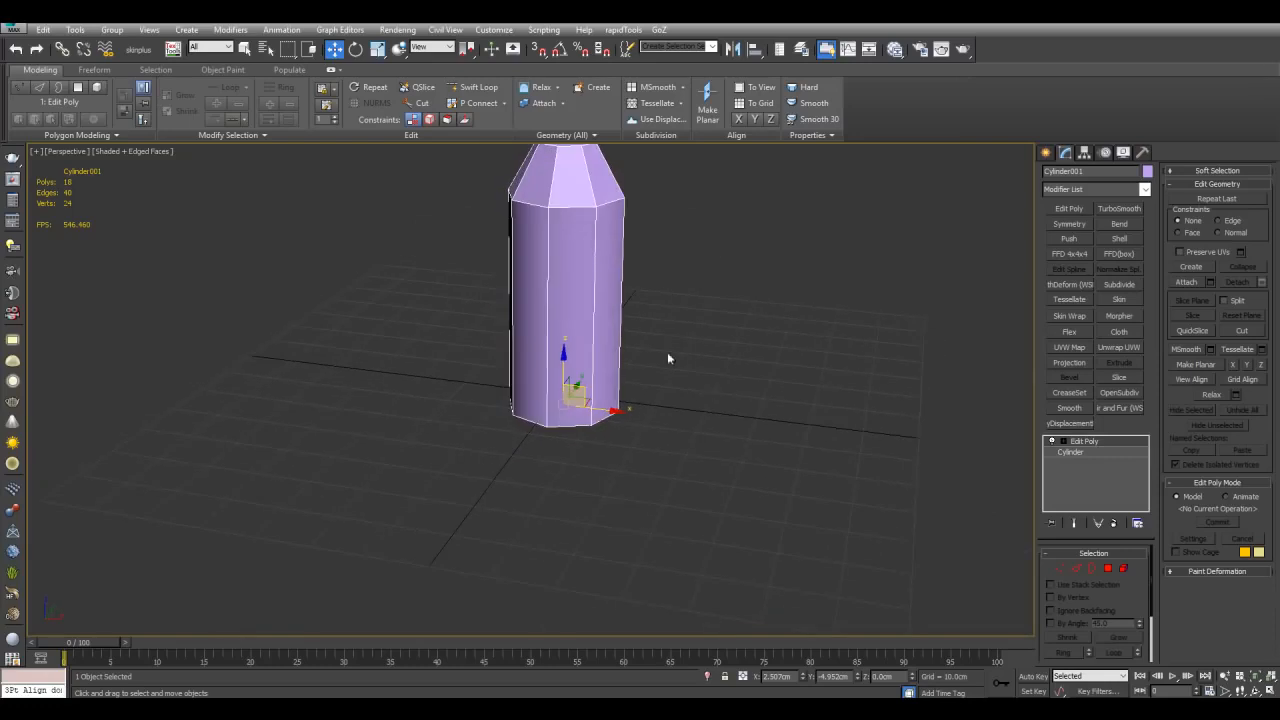
# Step: Try rotating the cylinder and undo the rotation
pyautogui.press('e')
pyautogui.moveTo(597, 403); pyautogui.dragTo(649, 357)
pyautogui.keyDown('alt'); pyautogui.moveTo(649, 357); pyautogui.dragTo(731, 369, button='middle'); pyautogui.keyUp('alt')
pyautogui.hotkey('ctrl', 'z')
# Step: Rotate the cylinder so it tilts to one side
pyautogui.scroll(-3, 697, 421)
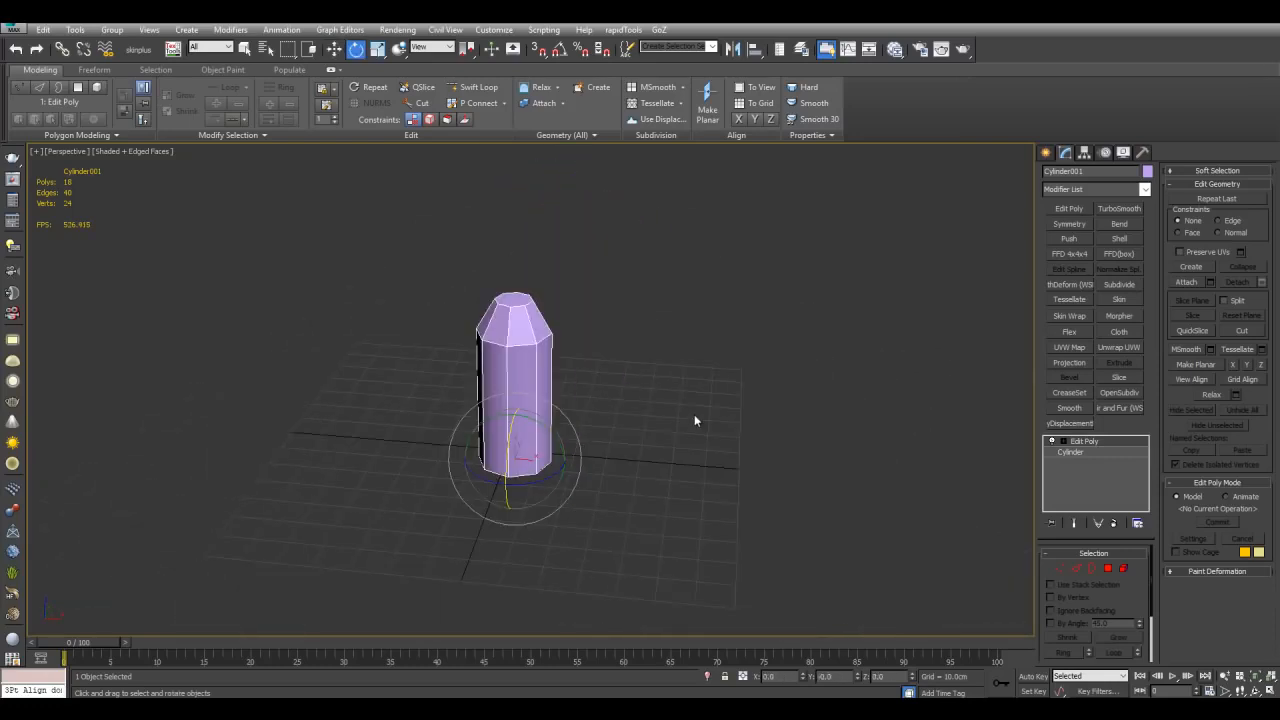
pyautogui.scroll(5, 694, 415)
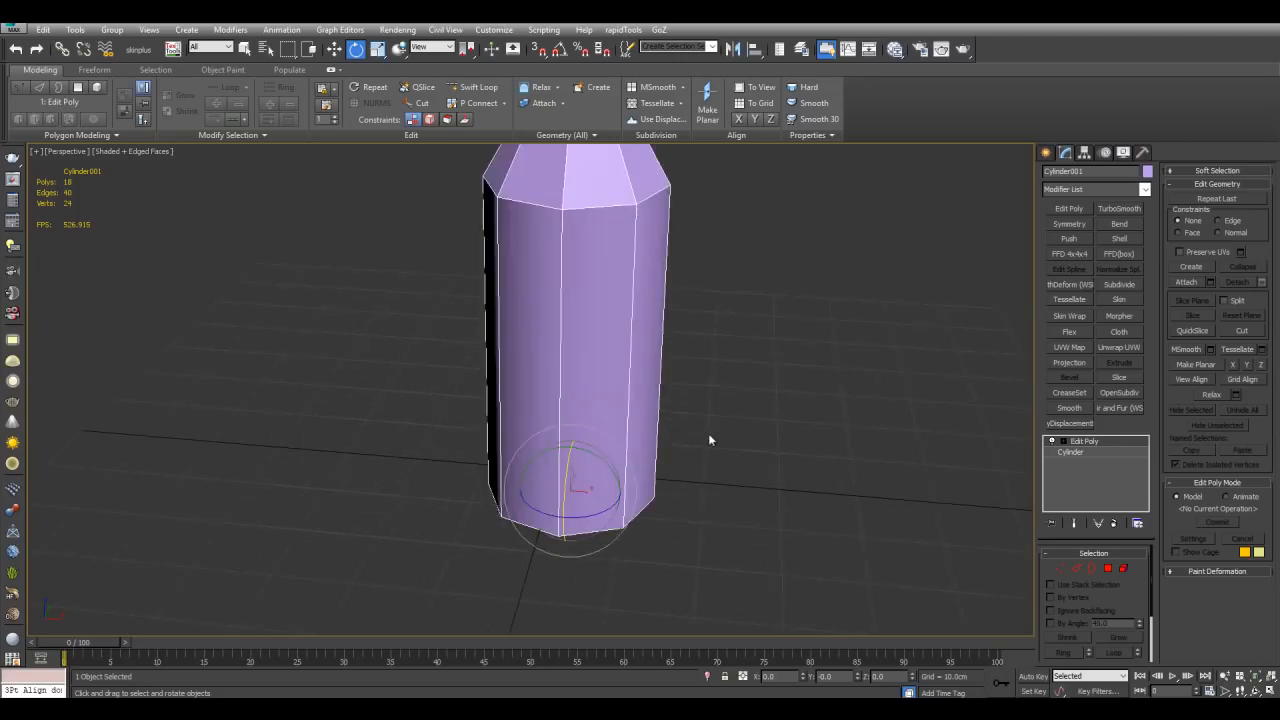
pyautogui.keyDown('alt'); pyautogui.moveTo(658, 457); pyautogui.dragTo(520, 426, button='middle'); pyautogui.keyUp('alt')
pyautogui.scroll(-5, 598, 466)
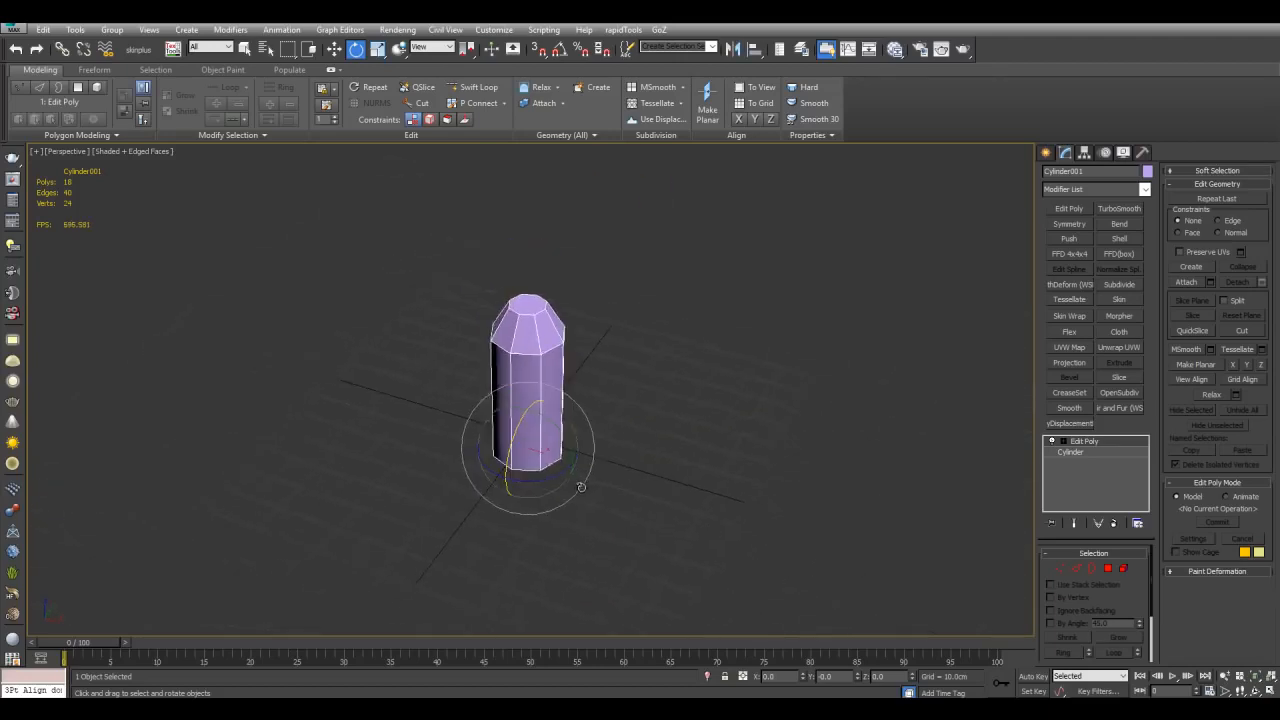
pyautogui.keyDown('alt'); pyautogui.moveTo(580, 486); pyautogui.dragTo(615, 460, button='middle'); pyautogui.keyUp('alt')
pyautogui.press('w')
pyautogui.press('e')
pyautogui.moveTo(568, 425); pyautogui.dragTo(600, 432)
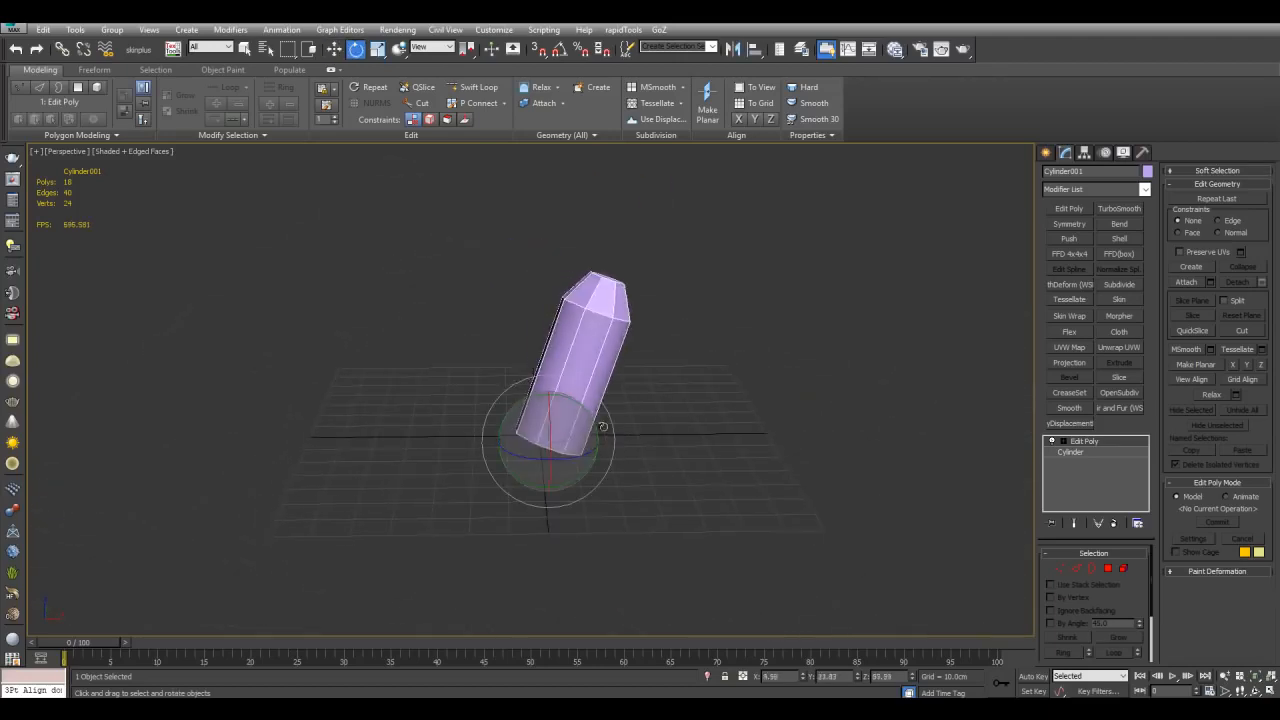
# Step: Move the tilted cylinder up and away from the grid
pyautogui.press('w')
pyautogui.moveTo(571, 484); pyautogui.dragTo(688, 330)
pyautogui.scroll(-5, 688, 330)
pyautogui.keyDown('alt'); pyautogui.moveTo(688, 330); pyautogui.dragTo(713, 375, button='middle'); pyautogui.keyUp('alt')
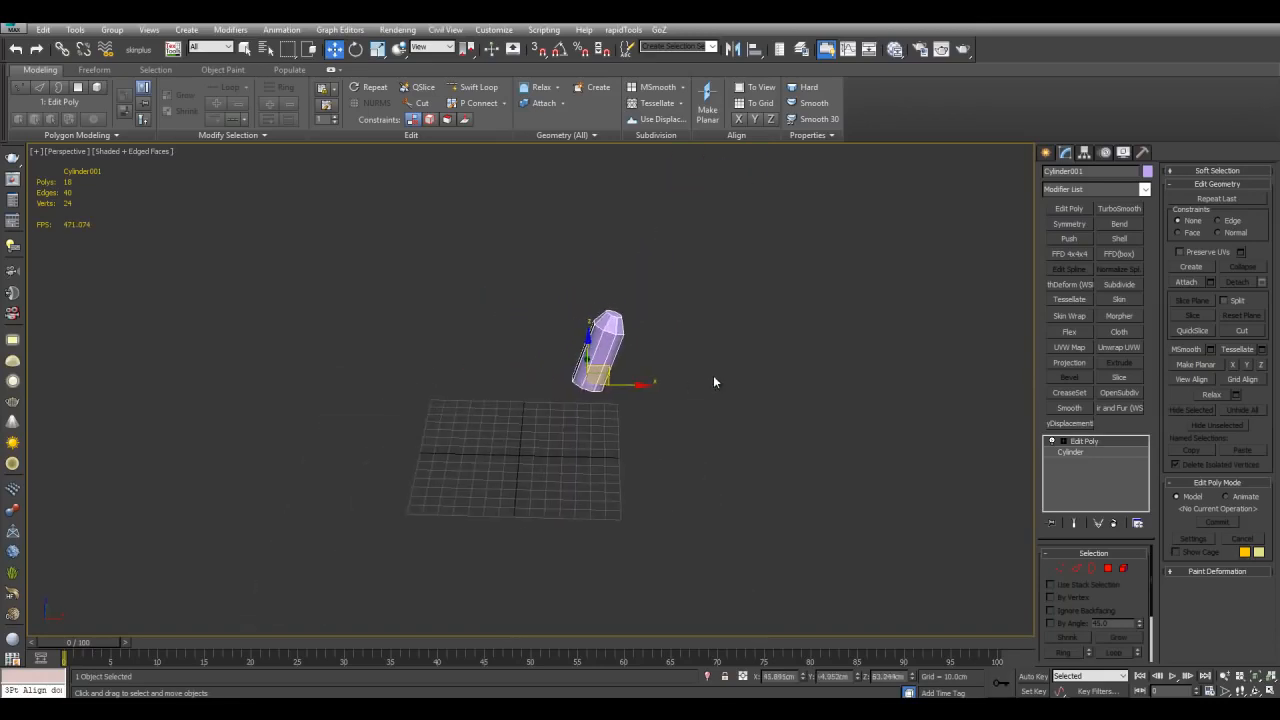
# Step: Delete the cylinder
pyautogui.press('Delete')
pyautogui.scroll(4, 713, 375)
# Step: Create a box primitive at the centre of the grid
pyautogui.click(1046, 152)
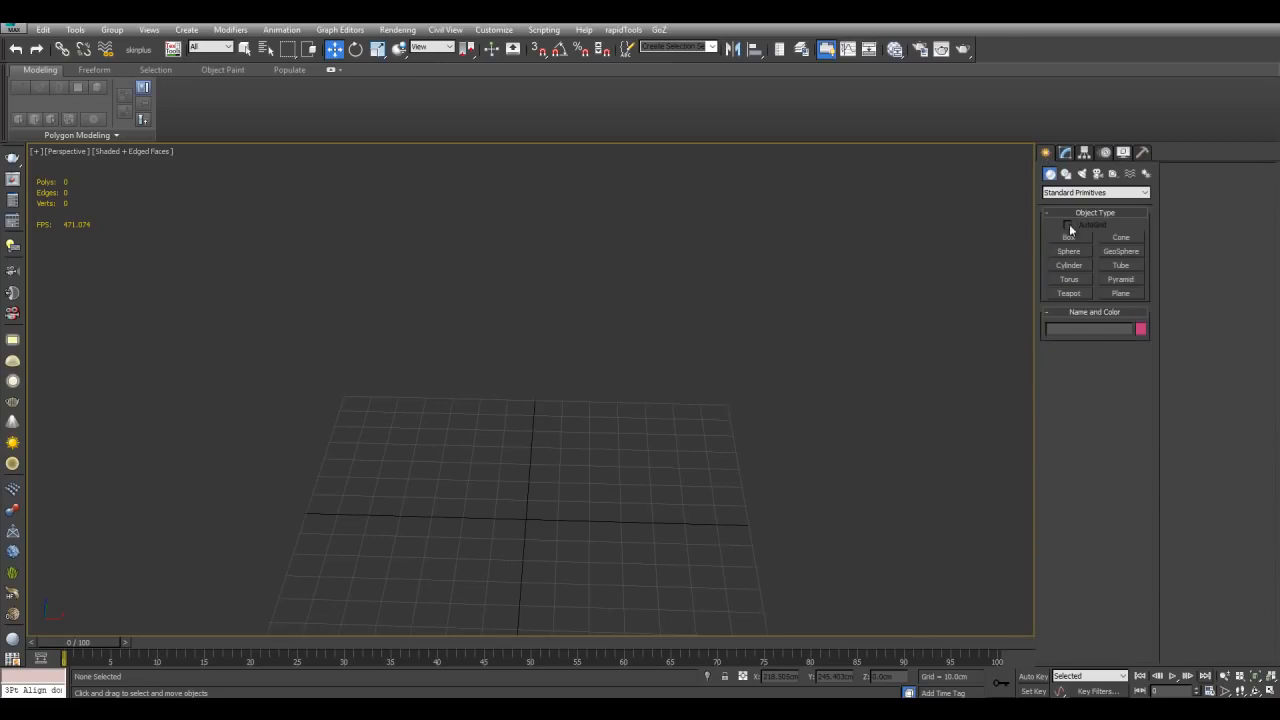
pyautogui.click(1069, 237)
pyautogui.scroll(3, 623, 431)
pyautogui.moveTo(623, 431); pyautogui.dragTo(535, 398, button='middle')
pyautogui.moveTo(525, 398); pyautogui.dragTo(645, 480)
pyautogui.press('w')
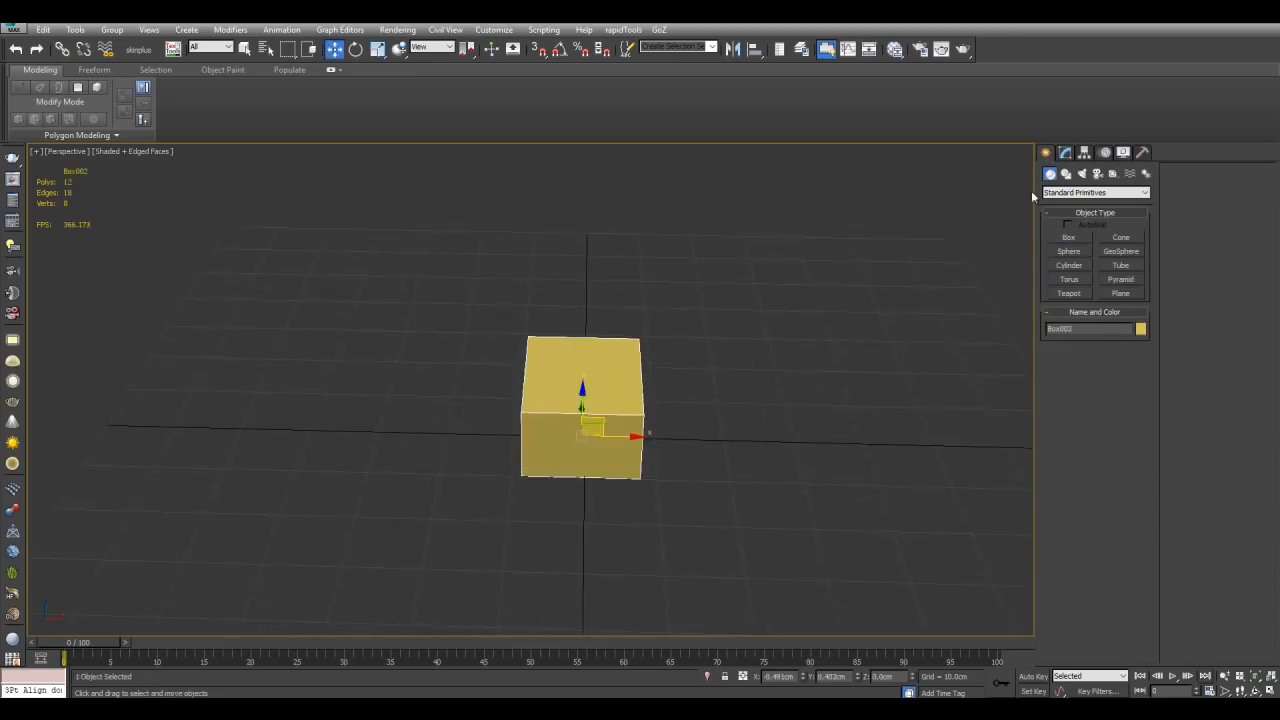
# Step: Set the box's length, width and height to 15 cm and change its colour to green
pyautogui.click(1066, 153)
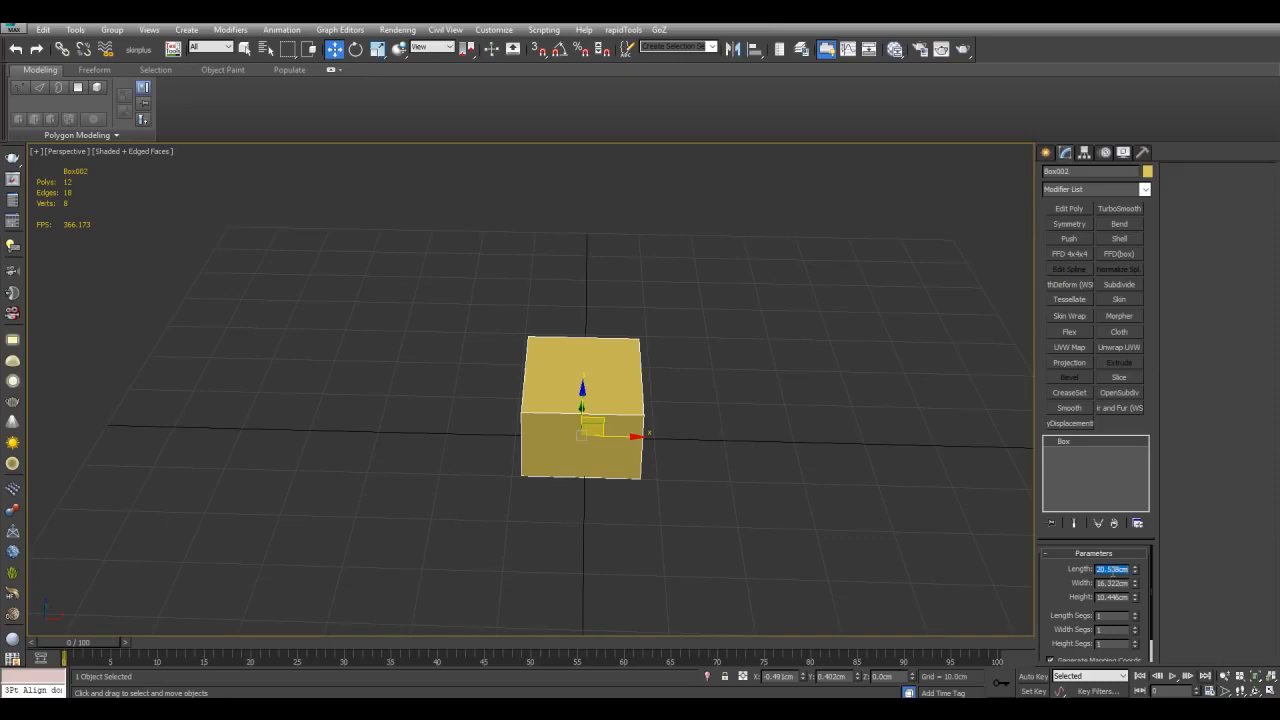
pyautogui.write('10')
pyautogui.press('Tab')
pyautogui.press('Tab')
pyautogui.write('15')
pyautogui.press('Return')
pyautogui.scroll(-2, 838, 488)
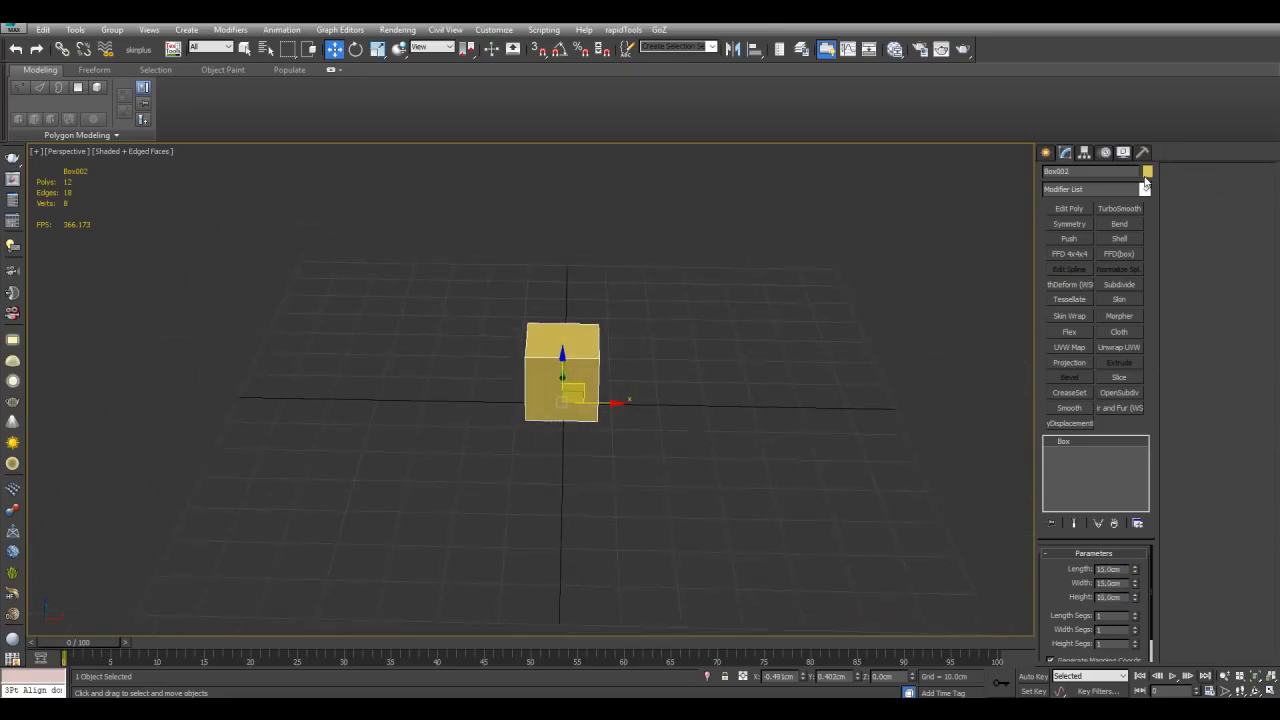
pyautogui.click(1147, 174)
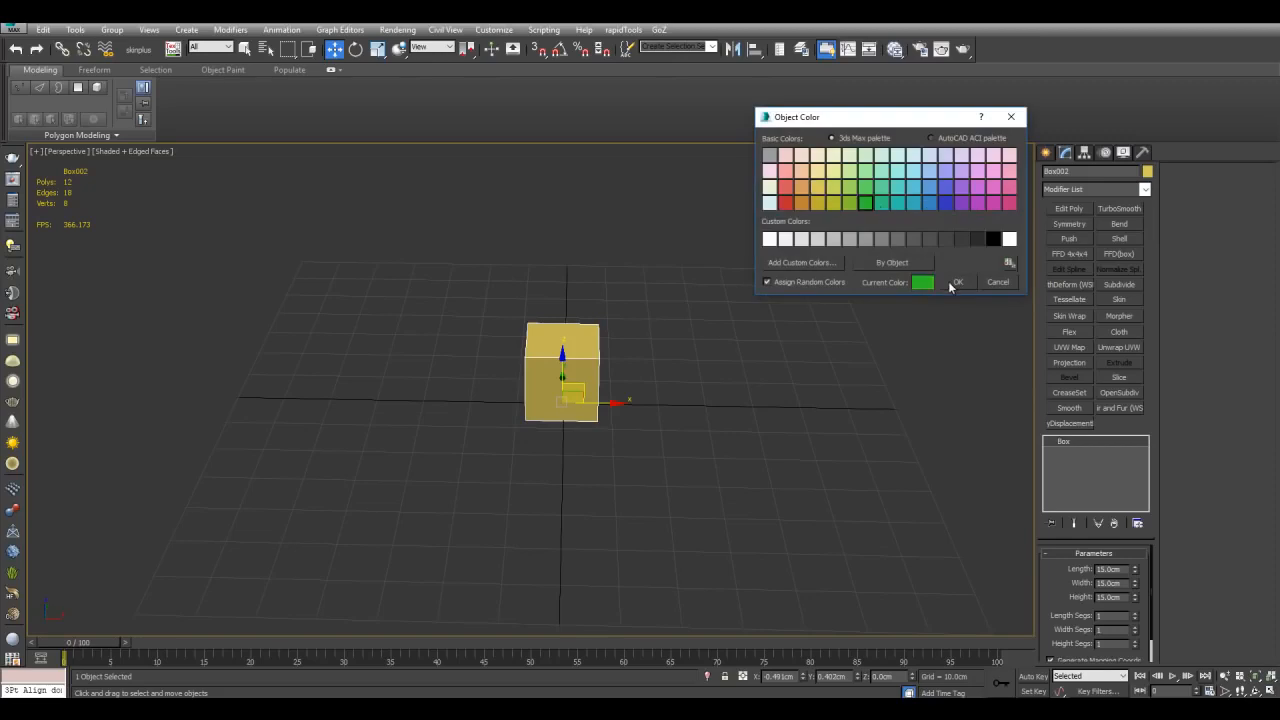
pyautogui.click(952, 282)
# Step: Apply Edit Poly to the box and connect its top edge ring with a new edge across the top face
pyautogui.click(1057, 213)
pyautogui.keyDown('alt'); pyautogui.moveTo(695, 315); pyautogui.dragTo(743, 337, button='middle'); pyautogui.keyUp('alt')
pyautogui.scroll(3, 742, 337)
pyautogui.press('2')
pyautogui.click(612, 339)
pyautogui.hotkey('alt', 'r')
pyautogui.hotkey('ctrl', 'shift', 'e')
pyautogui.click(757, 387)
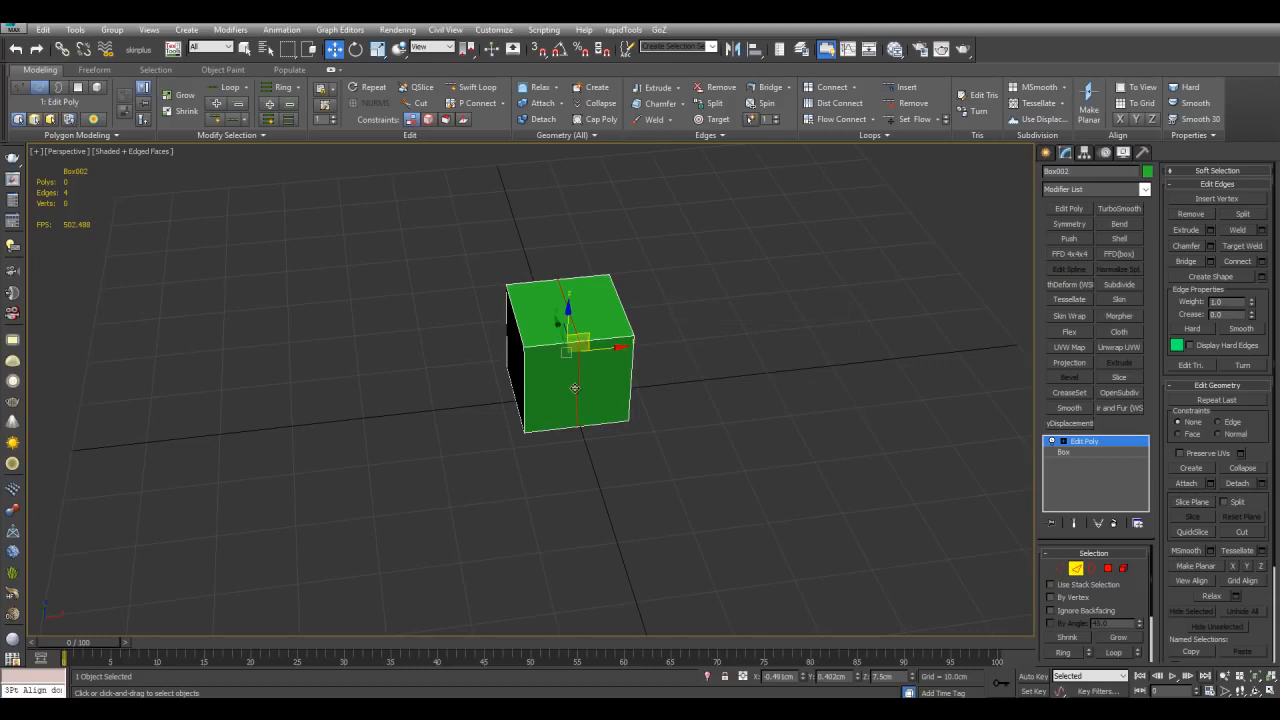
# Step: Raise the new top edge to form a roof ridge on the box
pyautogui.moveTo(565, 364); pyautogui.dragTo(576, 370)
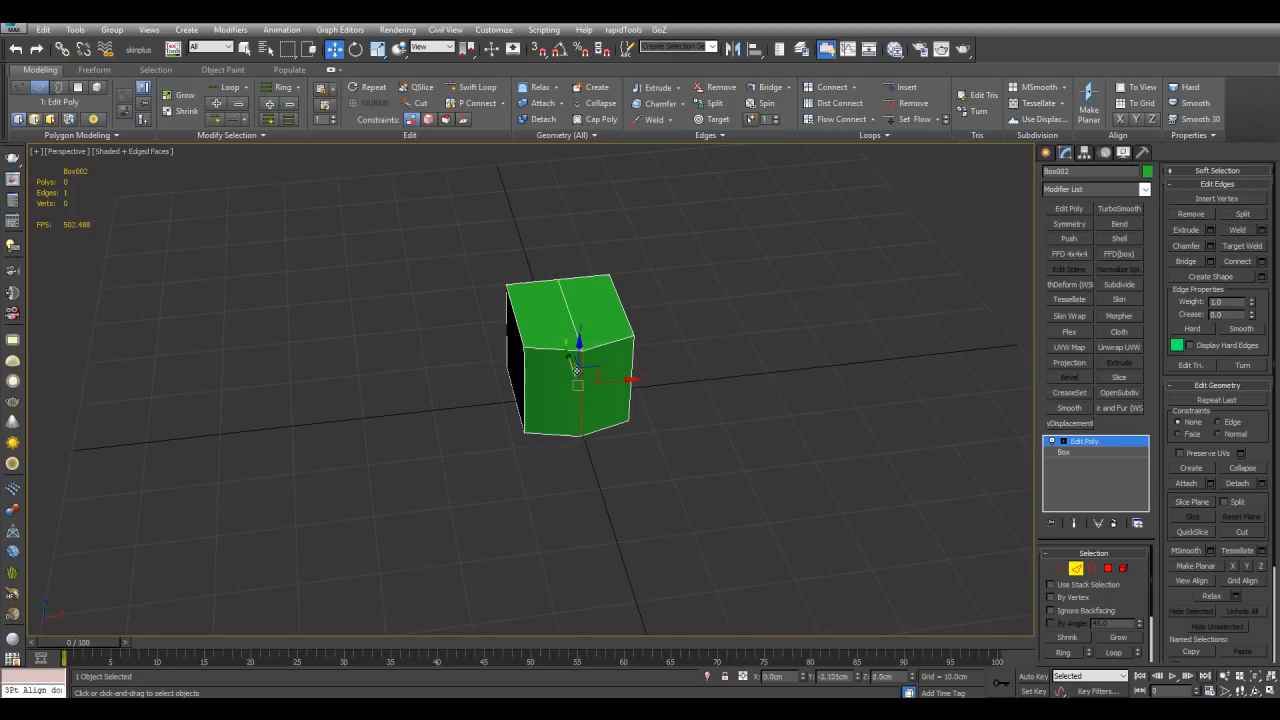
pyautogui.scroll(2, 770, 413)
pyautogui.press('4')
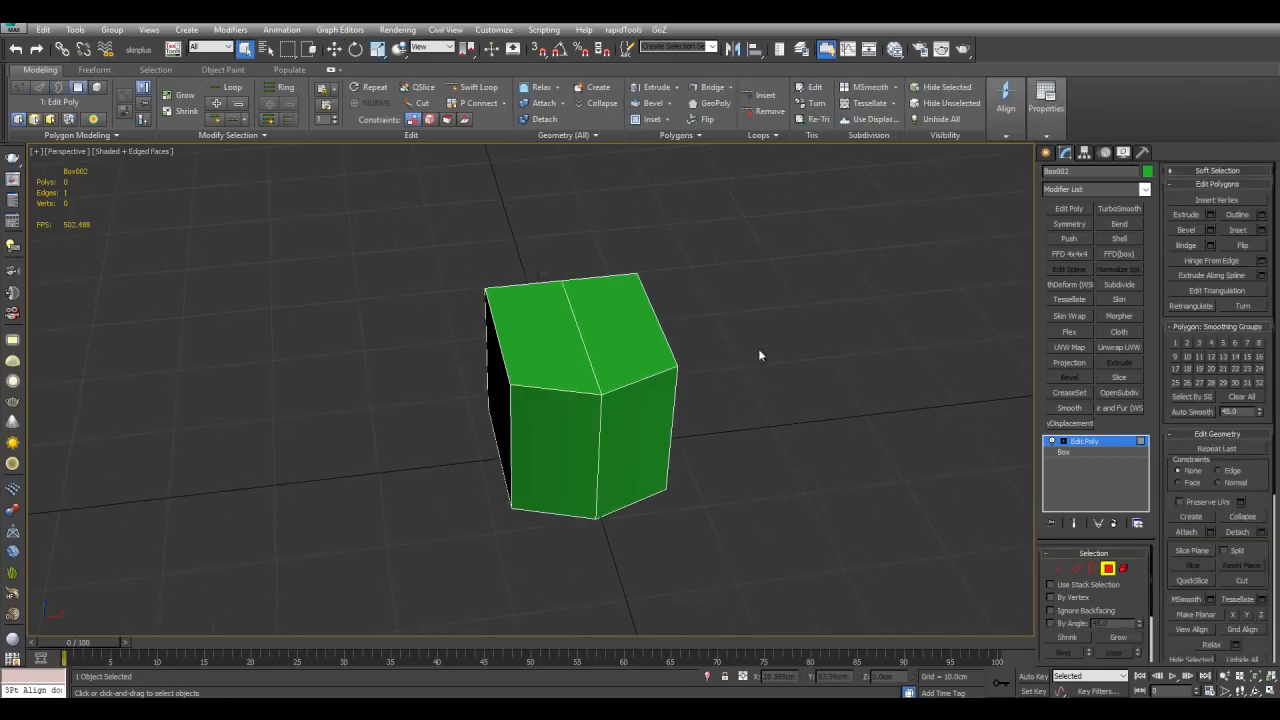
pyautogui.hotkey('ctrl', 'a')
pyautogui.scroll(-3, 859, 398)
pyautogui.press('4')
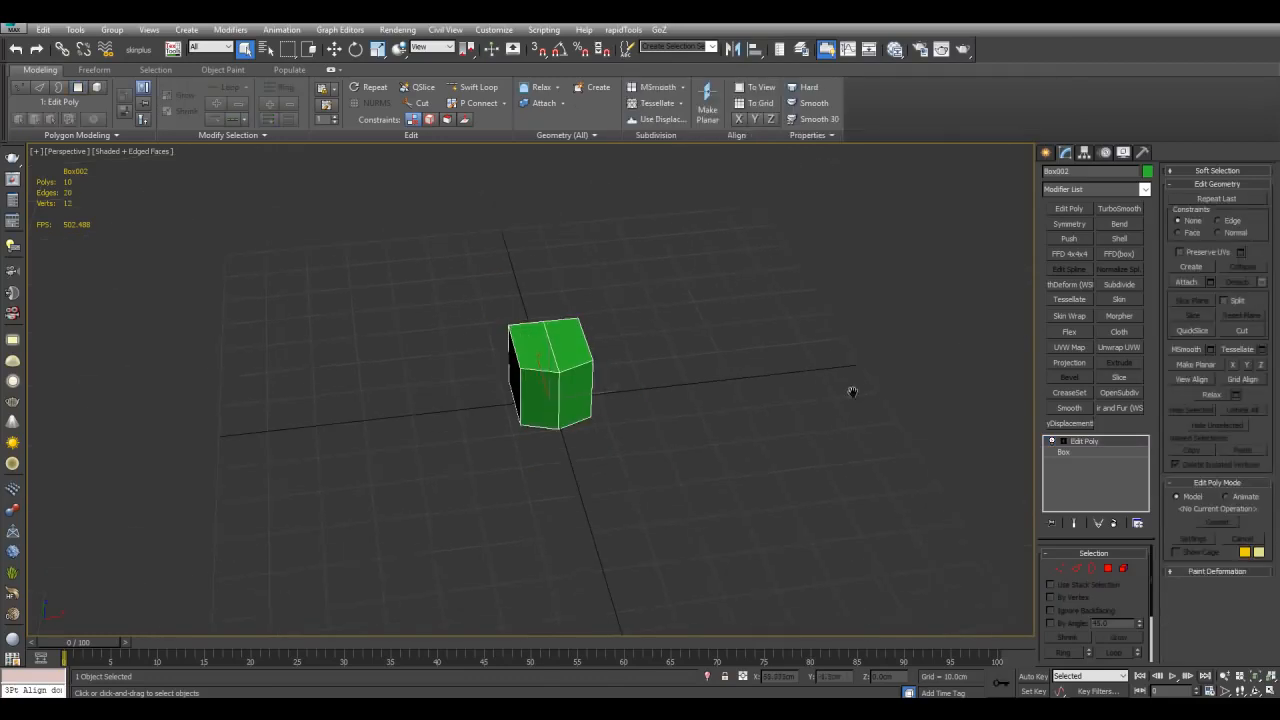
pyautogui.press('4')
pyautogui.press('4')
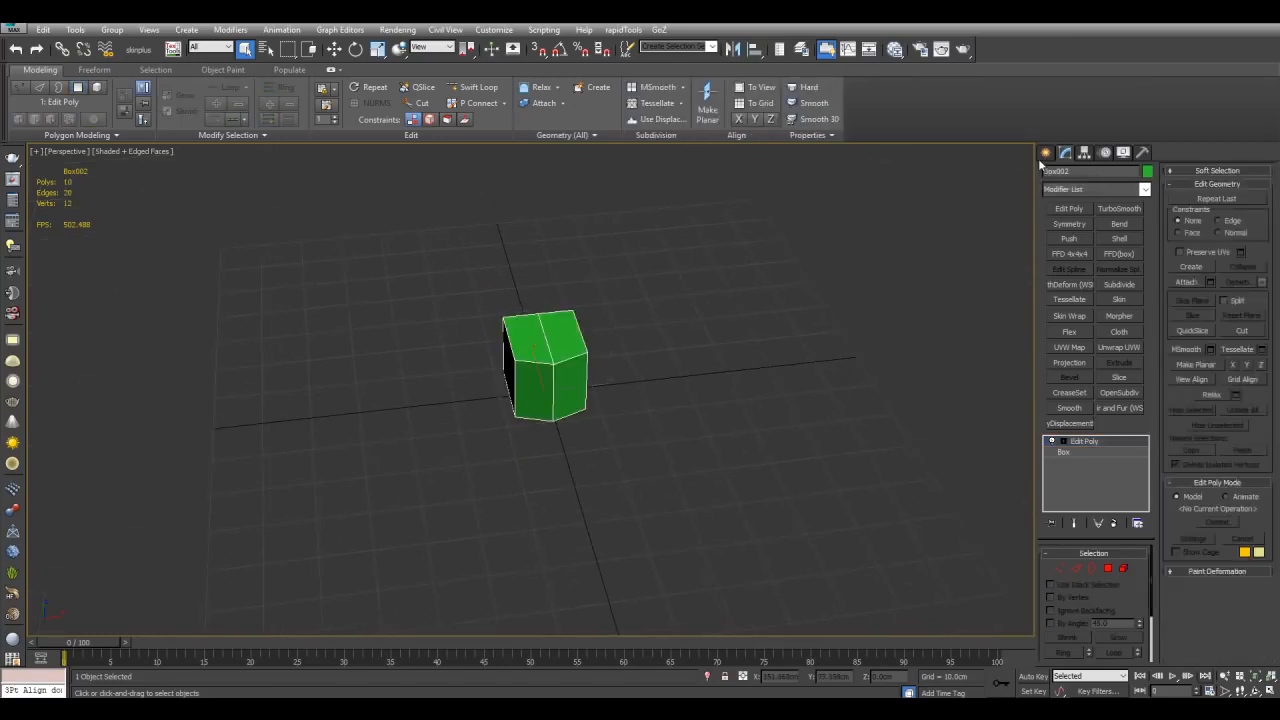
# Step: Create a Grid helper beside the box and set its length and width to 40 cm
pyautogui.click(1045, 153)
pyautogui.click(1113, 173)
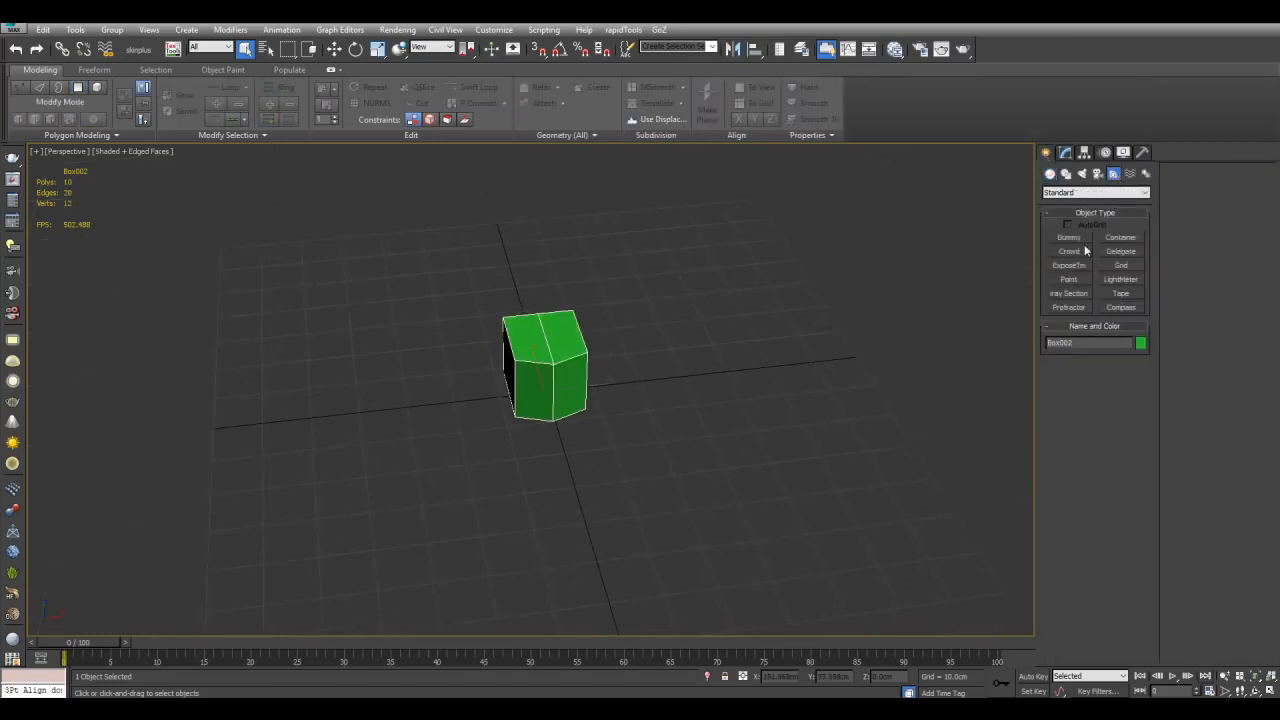
pyautogui.click(1113, 267)
pyautogui.moveTo(738, 376)
pyautogui.keyDown('alt'); pyautogui.mouseDown(button='middle')
pyautogui.moveTo(691, 374)
pyautogui.moveTo(737, 371)
pyautogui.mouseUp(button='middle'); pyautogui.keyUp('alt')
pyautogui.moveTo(656, 301); pyautogui.dragTo(874, 375)
pyautogui.rightClick(874, 360)
pyautogui.click(1069, 154)
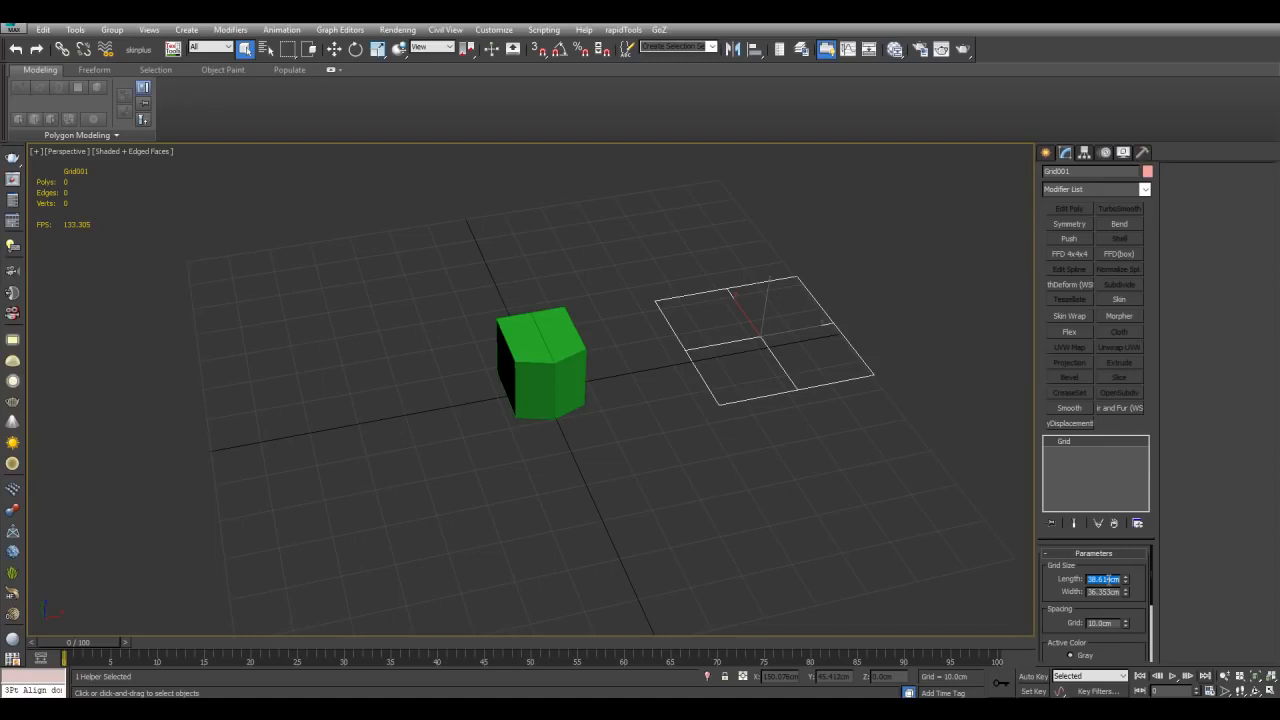
pyautogui.press('Tab')
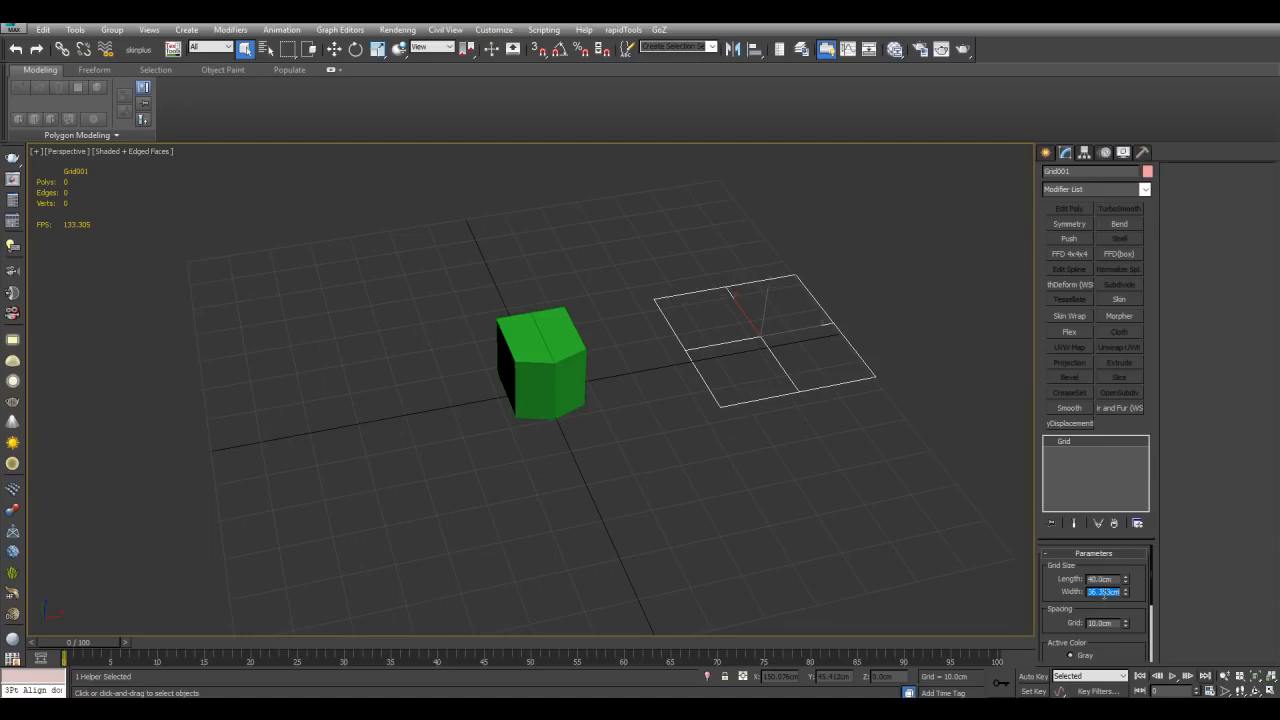
pyautogui.scroll(3, 714, 382)
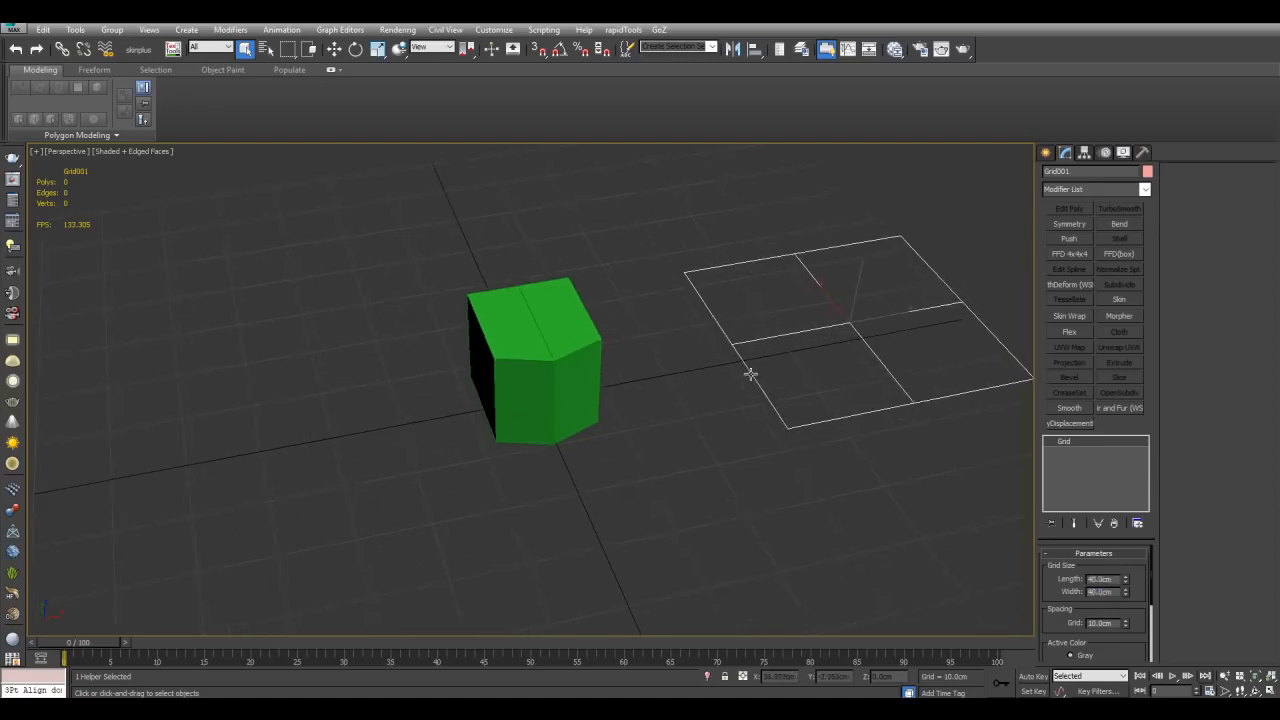
# Step: Align the grid to the box's pivot point on the X, Y and Z positions
pyautogui.hotkey('alt', 'a')
pyautogui.click(560, 393)
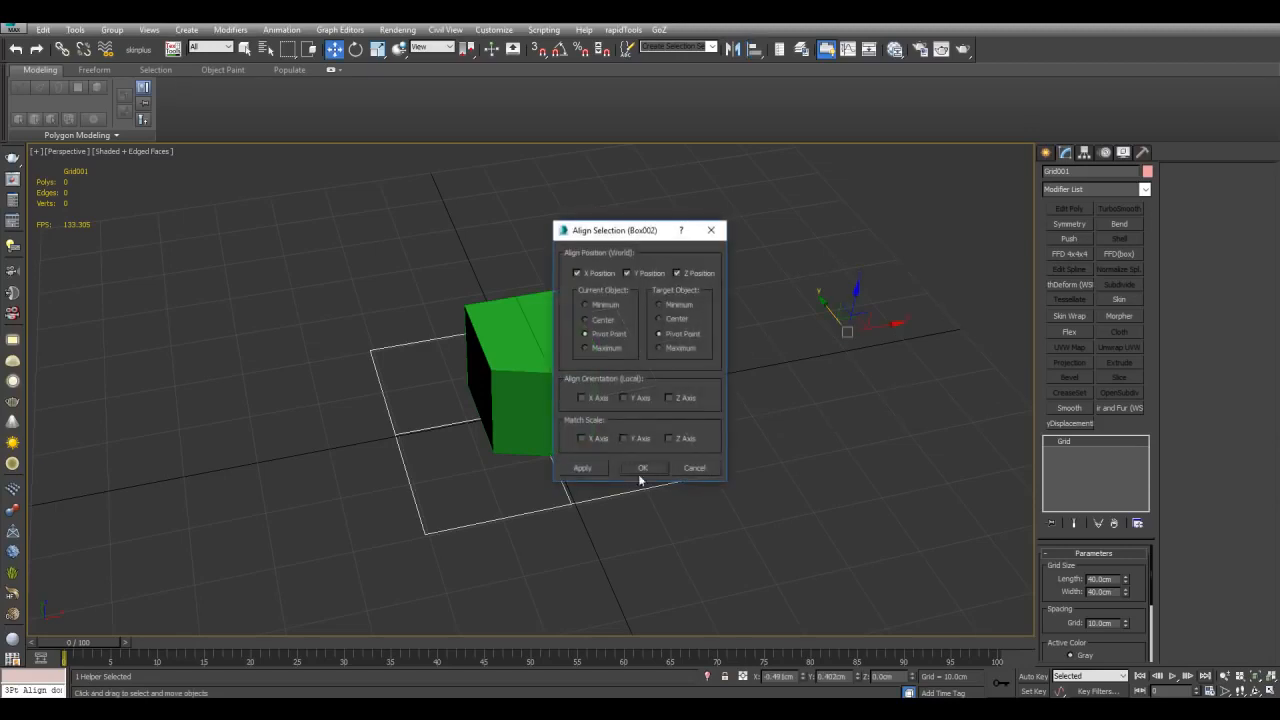
pyautogui.click(648, 466)
# Step: Rename the box as pivot
pyautogui.keyDown('alt'); pyautogui.moveTo(685, 480); pyautogui.dragTo(655, 464, button='middle'); pyautogui.keyUp('alt')
pyautogui.click(576, 414)
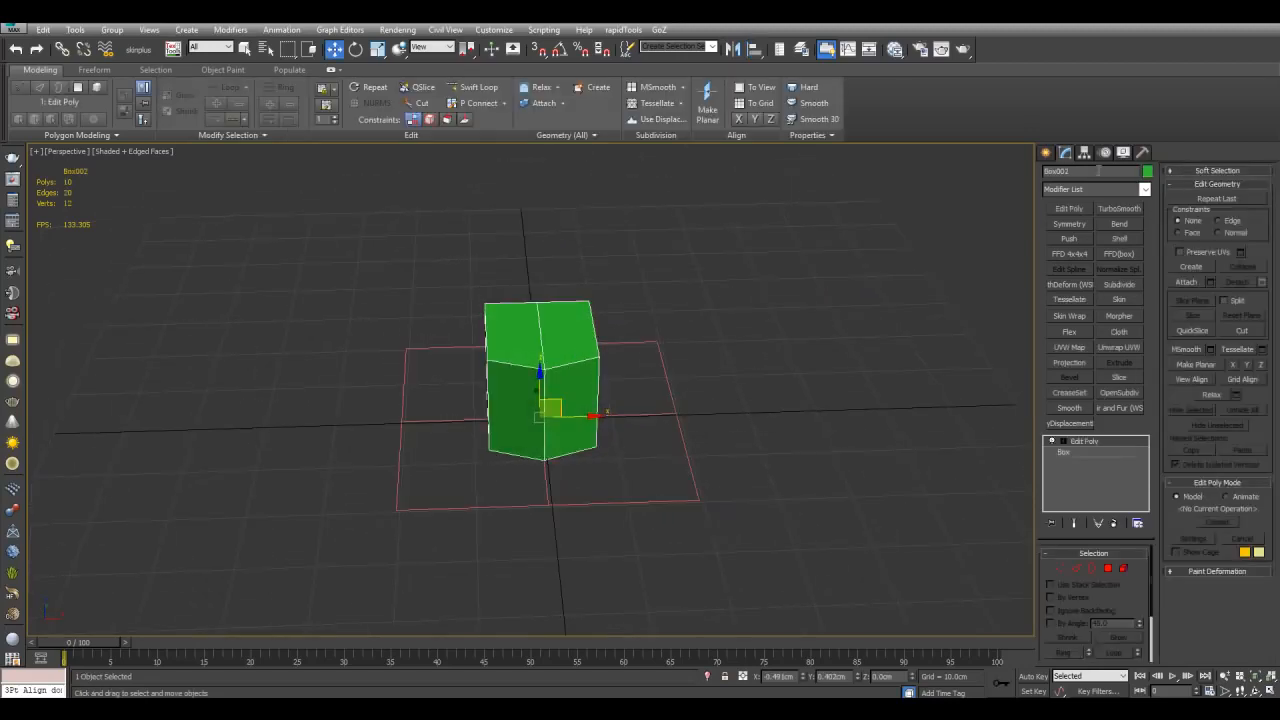
pyautogui.write('B')
pyautogui.write('i')
pyautogui.write('vot')
pyautogui.moveTo(757, 189); pyautogui.dragTo(787, 218, button='middle')
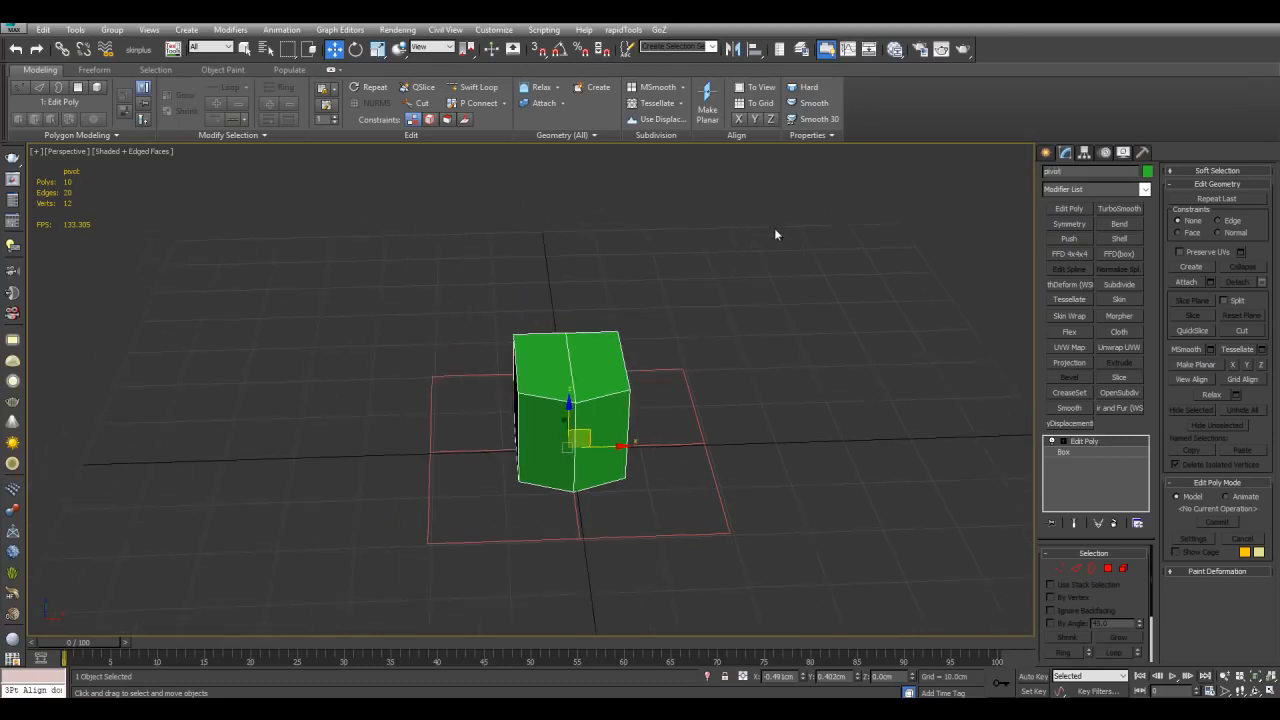
pyautogui.moveTo(769, 297); pyautogui.dragTo(771, 292, button='middle')
pyautogui.click(773, 253)
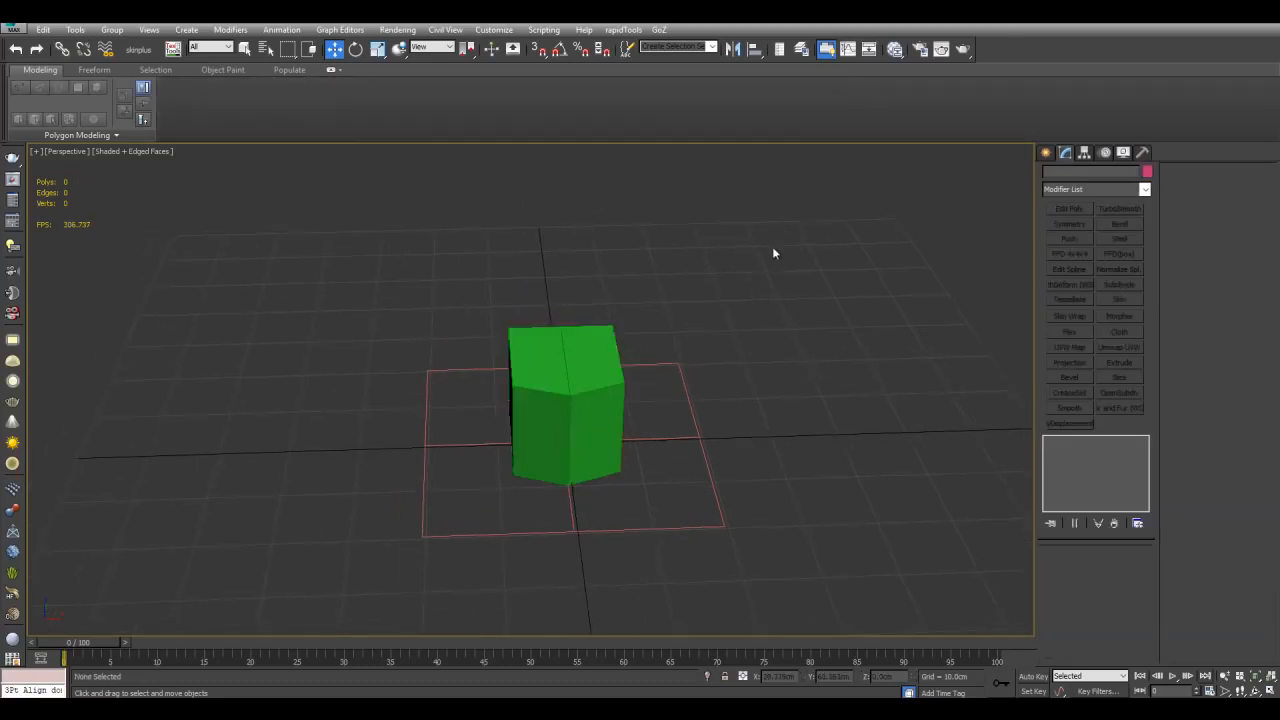
# Step: Use Select and Link to make the box the parent of the grid
pyautogui.click(61, 56)
pyautogui.moveTo(631, 382); pyautogui.dragTo(637, 366, button='middle')
pyautogui.press('g')
pyautogui.moveTo(750, 450); pyautogui.dragTo(734, 414, button='middle')
pyautogui.scroll(3, 731, 400)
pyautogui.click(731, 374)
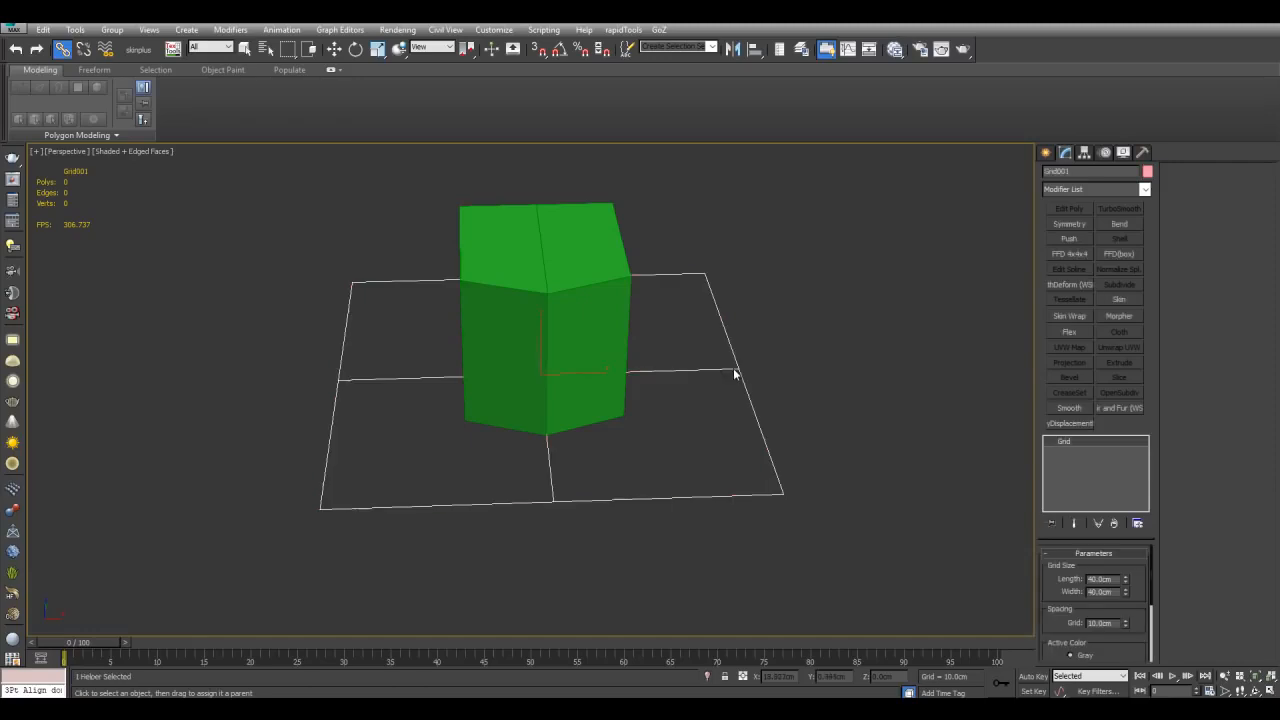
pyautogui.moveTo(568, 241); pyautogui.dragTo(569, 241)
pyautogui.moveTo(569, 241); pyautogui.dragTo(577, 254, button='middle')
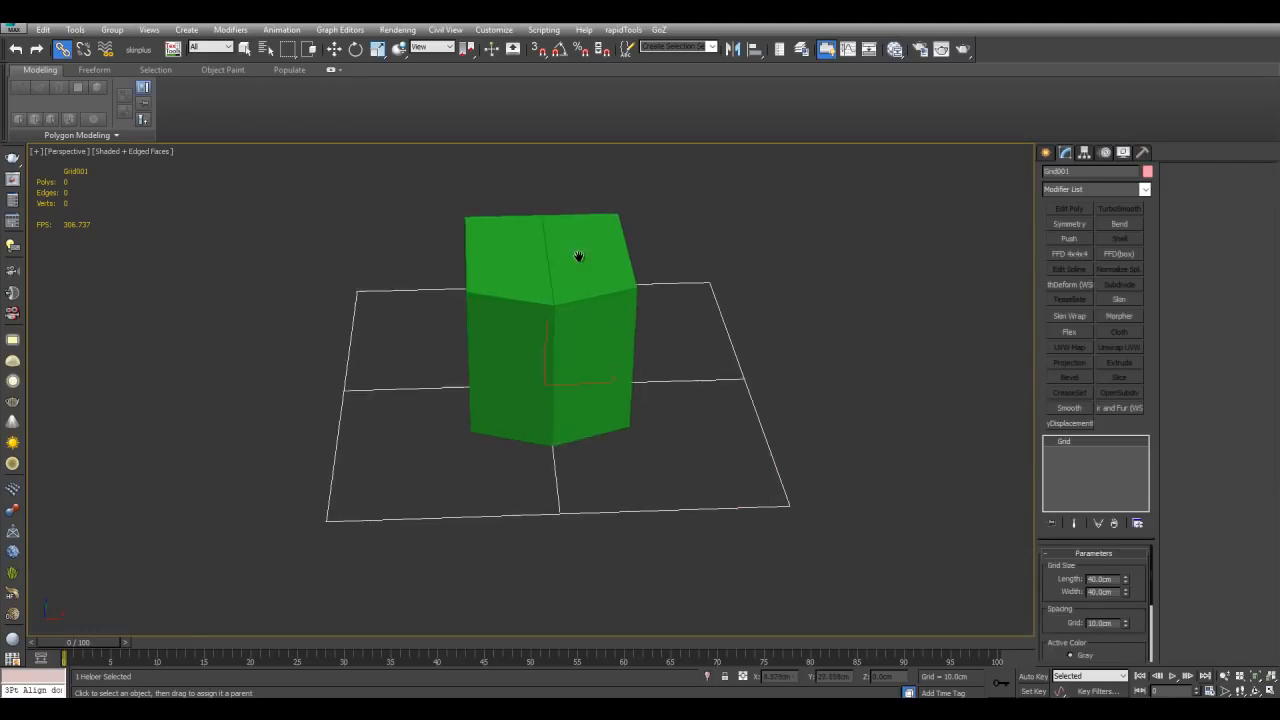
pyautogui.click(577, 259)
# Step: Try rotating the box and undo the rotation
pyautogui.scroll(-3, 575, 264)
pyautogui.press('e')
pyautogui.moveTo(555, 379); pyautogui.dragTo(609, 420)
pyautogui.hotkey('ctrl', 'z')
# Step: Change the grid helper's colour to green
pyautogui.press('q')
pyautogui.moveTo(637, 354); pyautogui.dragTo(712, 407)
pyautogui.click(1147, 173)
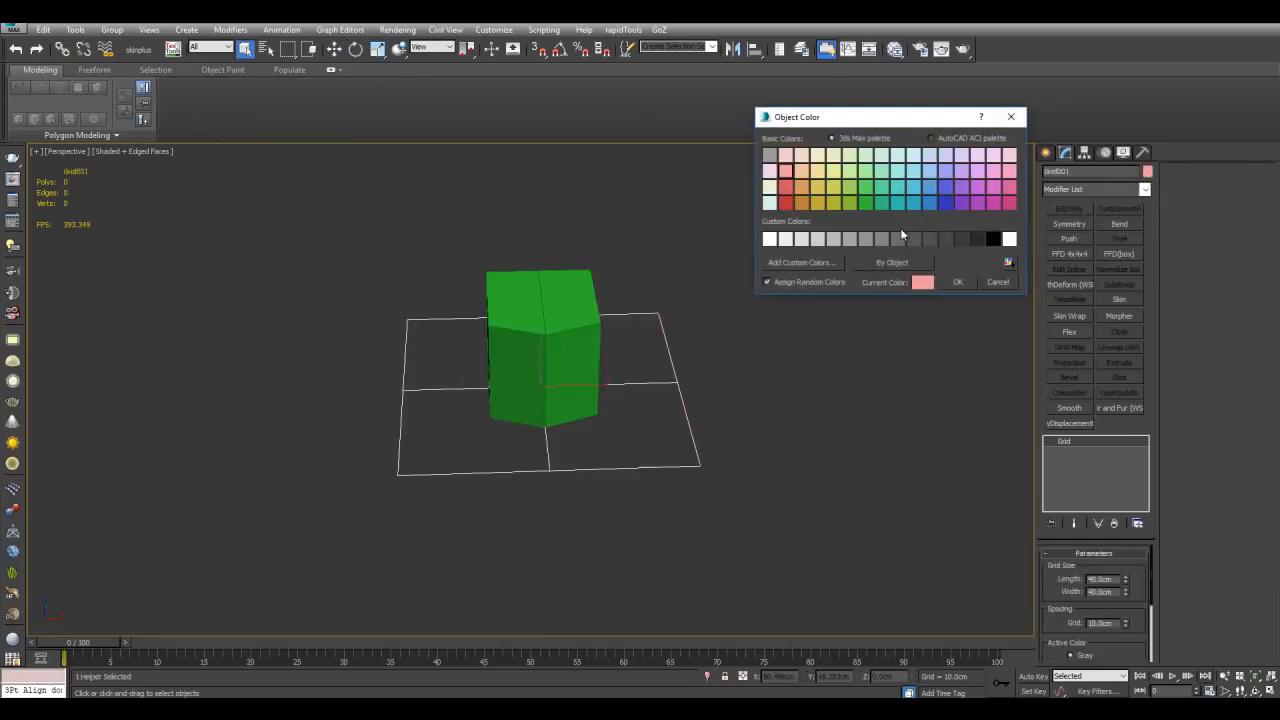
pyautogui.click(957, 285)
pyautogui.click(815, 344)
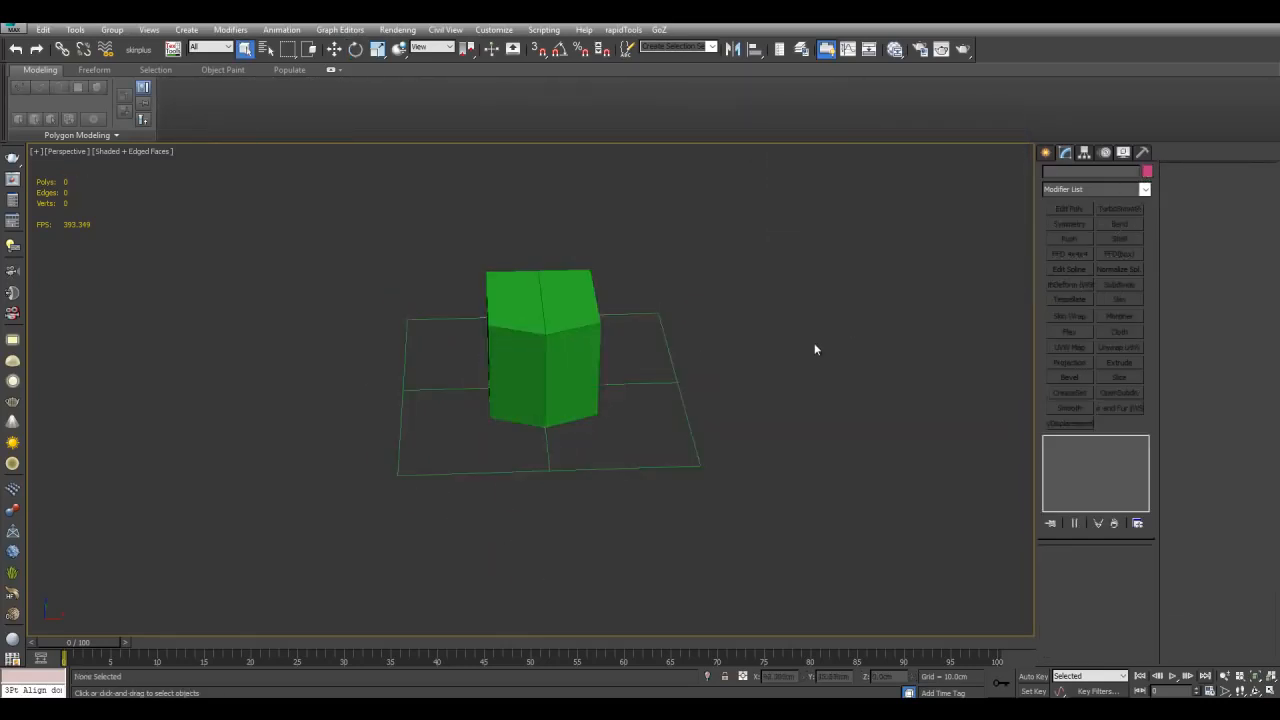
pyautogui.scroll(-5, 814, 344)
pyautogui.keyDown('alt'); pyautogui.moveTo(814, 344); pyautogui.dragTo(760, 386, button='middle'); pyautogui.keyUp('alt')
pyautogui.scroll(5, 822, 343)
pyautogui.press('g')
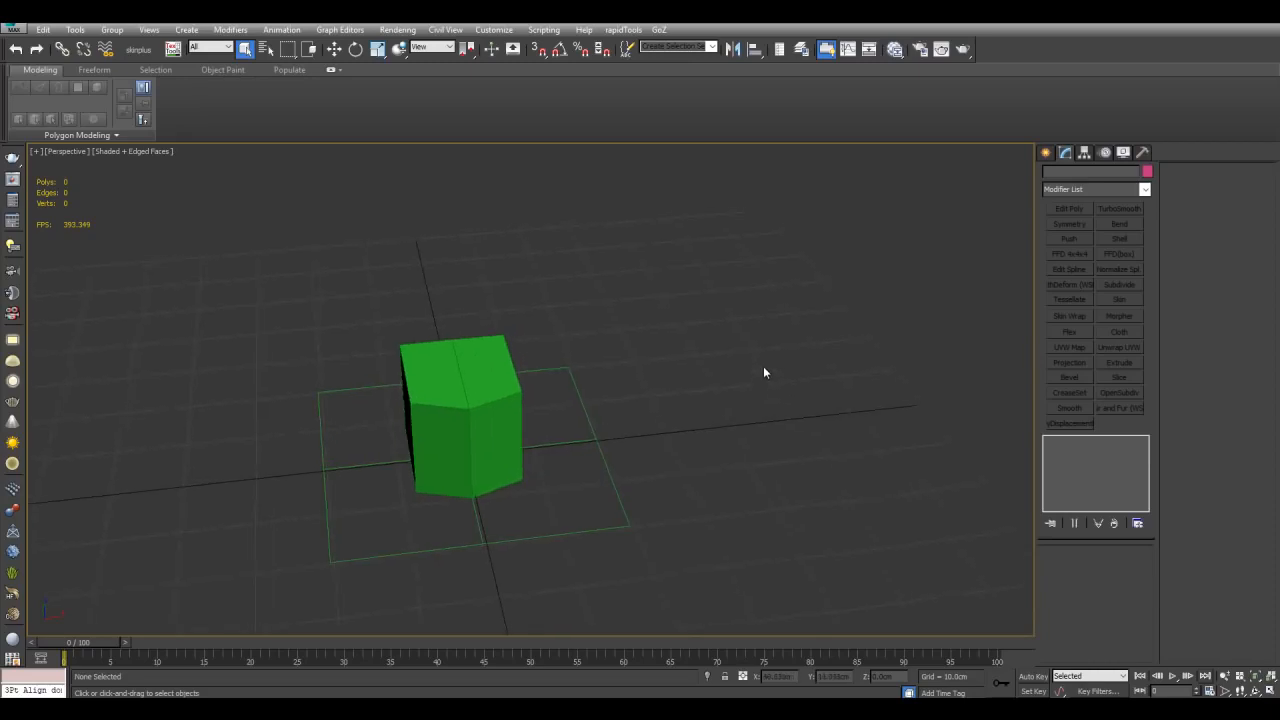
pyautogui.scroll(-3, 763, 366)
pyautogui.press('g')
pyautogui.press('g')
# Step: Try rotating the box and undo the rotation
pyautogui.click(451, 401)
pyautogui.press('e')
pyautogui.moveTo(486, 424)
pyautogui.mouseDown()
pyautogui.moveTo(492, 466)
pyautogui.moveTo(484, 400)
pyautogui.mouseUp()
pyautogui.hotkey('ctrl', 'z')
pyautogui.press('q')
pyautogui.click(836, 395)
pyautogui.moveTo(836, 395); pyautogui.dragTo(751, 380, button='middle')
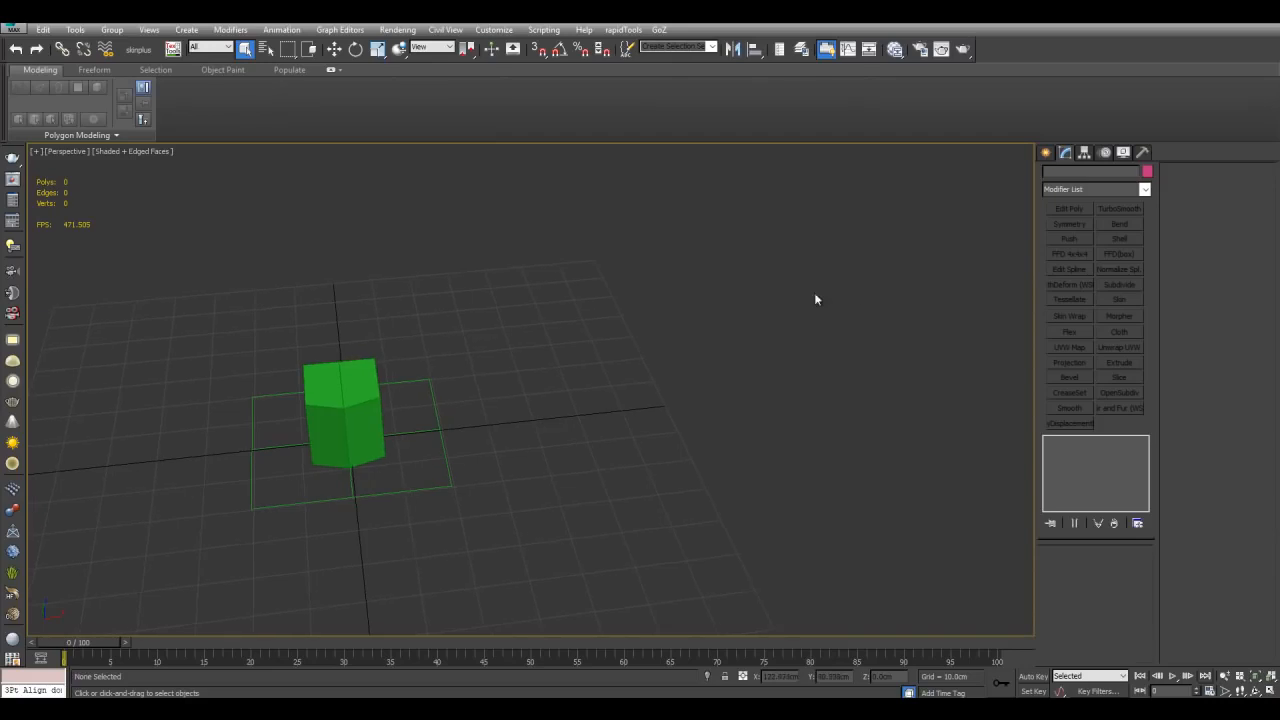
pyautogui.keyDown('alt'); pyautogui.moveTo(839, 316); pyautogui.dragTo(796, 331, button='middle'); pyautogui.keyUp('alt')
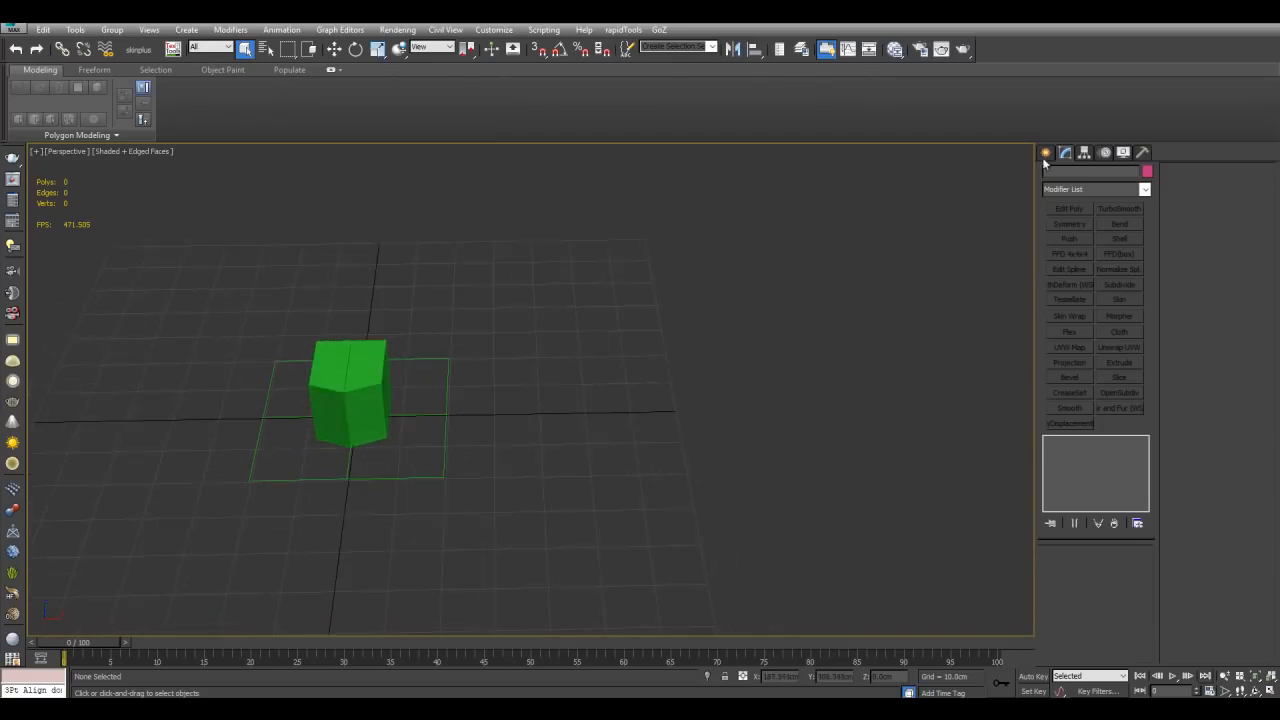
# Step: Create a second, larger box to the right of the grid
pyautogui.click(1046, 153)
pyautogui.click(1050, 173)
pyautogui.click(1069, 237)
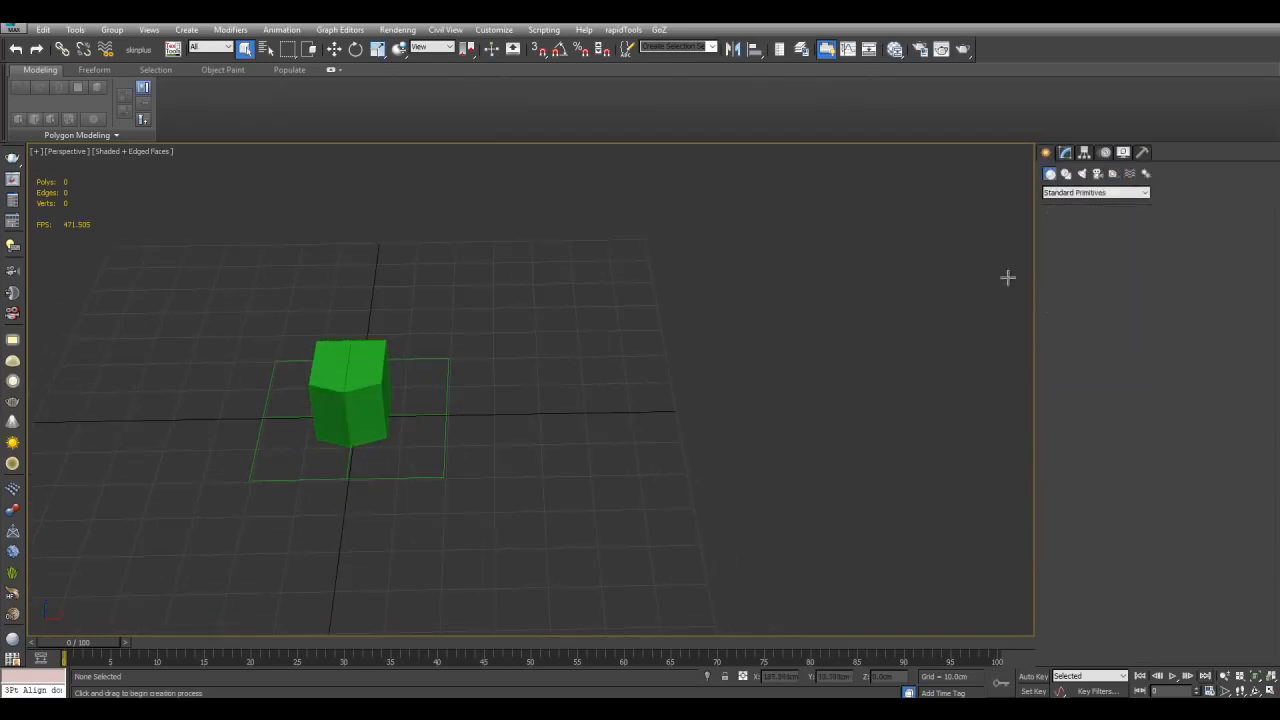
pyautogui.moveTo(656, 349); pyautogui.dragTo(611, 329, button='middle')
pyautogui.moveTo(611, 330); pyautogui.dragTo(801, 440)
pyautogui.click(812, 330)
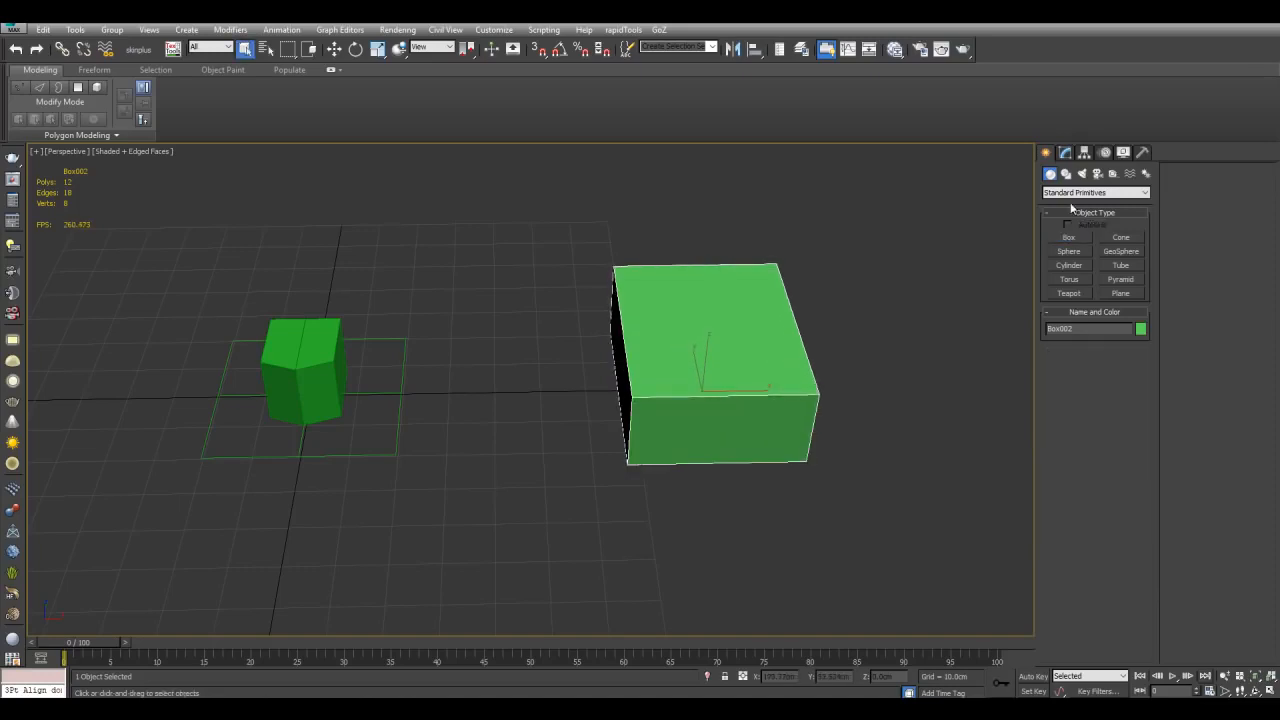
# Step: Add an Edit Poly modifier to the large box and connect an edge ring with 2 segments
pyautogui.click(1064, 153)
pyautogui.click(1068, 209)
pyautogui.moveTo(980, 252); pyautogui.dragTo(728, 242, button='middle')
pyautogui.keyDown('alt'); pyautogui.moveTo(728, 242); pyautogui.dragTo(668, 283, button='middle'); pyautogui.keyUp('alt')
pyautogui.press('2')
pyautogui.click(542, 330)
pyautogui.hotkey('alt', 'r')
pyautogui.hotkey('ctrl', 'shift', 'e')
pyautogui.write('2')
pyautogui.press('Return')
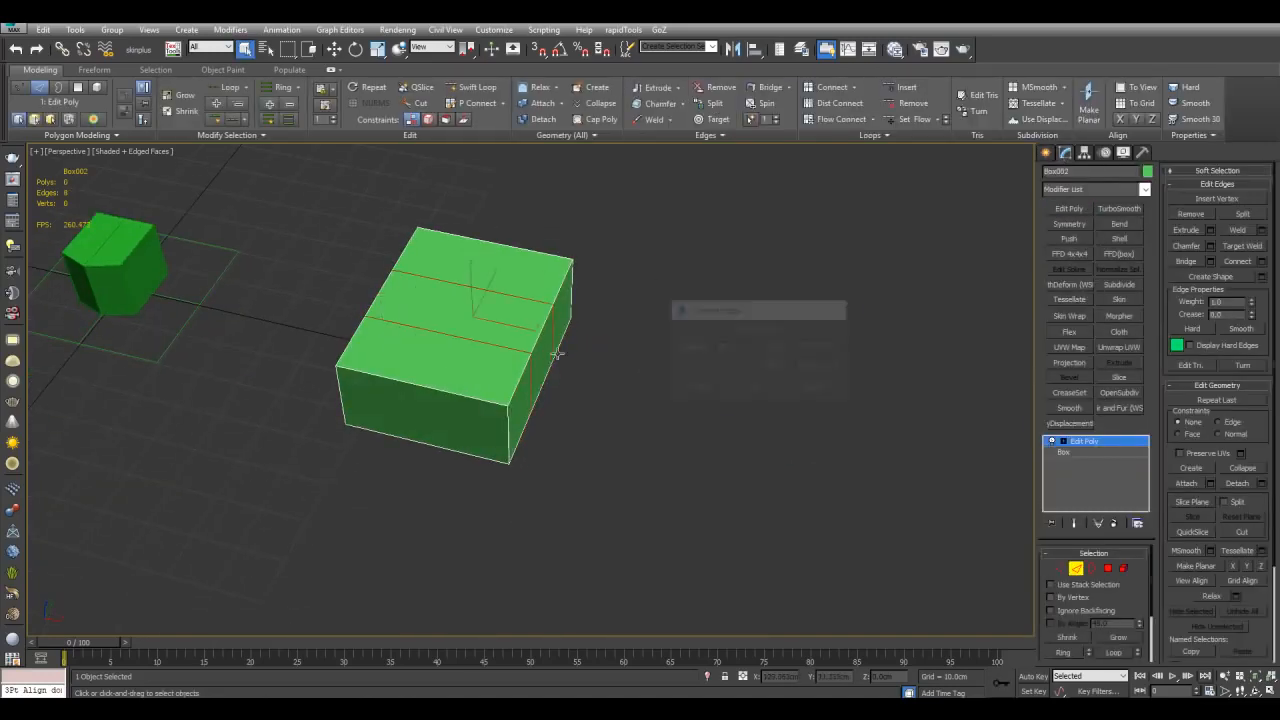
# Step: Connect the perpendicular edge ring of the box with 2 segments
pyautogui.hotkey('alt', 'r')
pyautogui.hotkey('ctrl', 'shift', 'e')
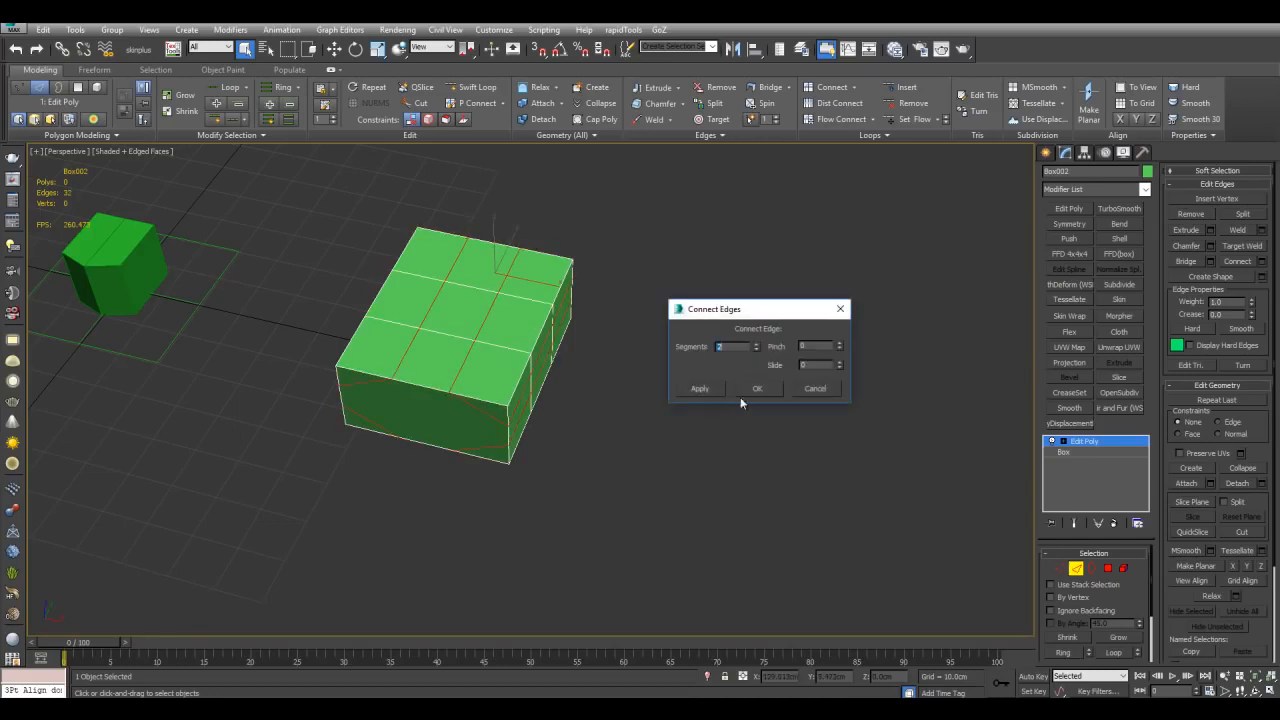
pyautogui.click(828, 388)
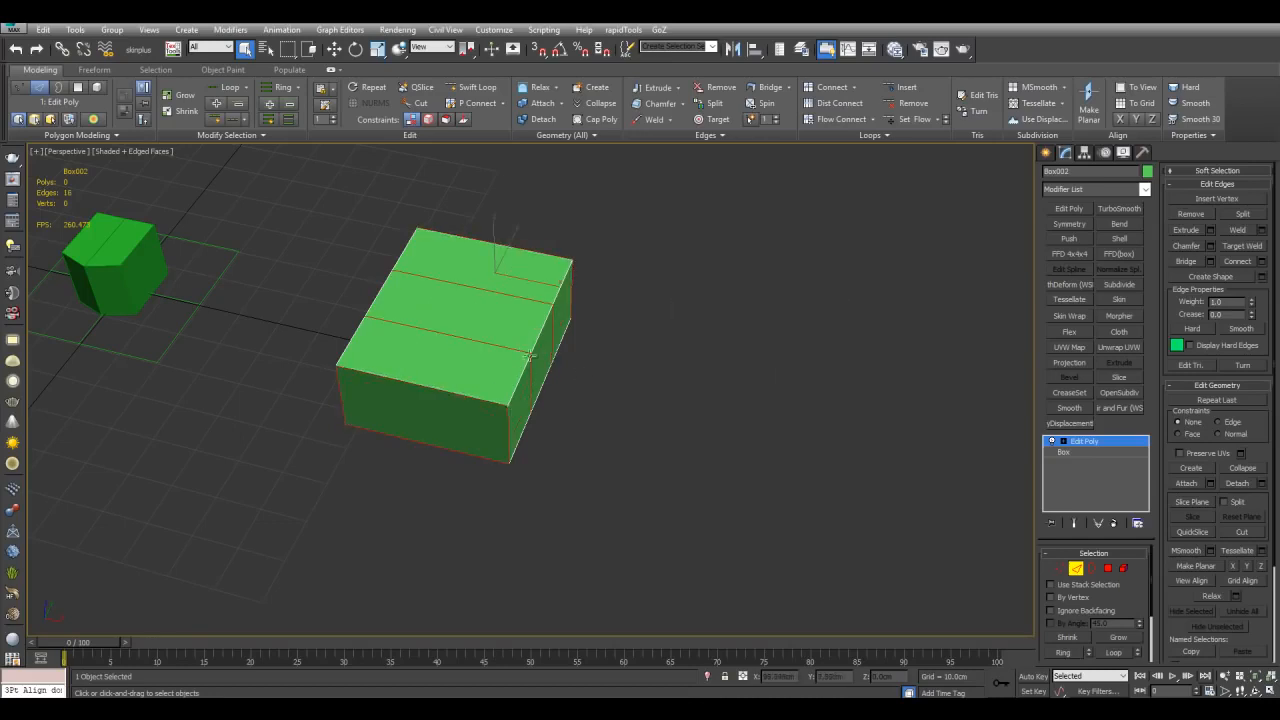
pyautogui.hotkey('ctrl', 'shift', 'e')
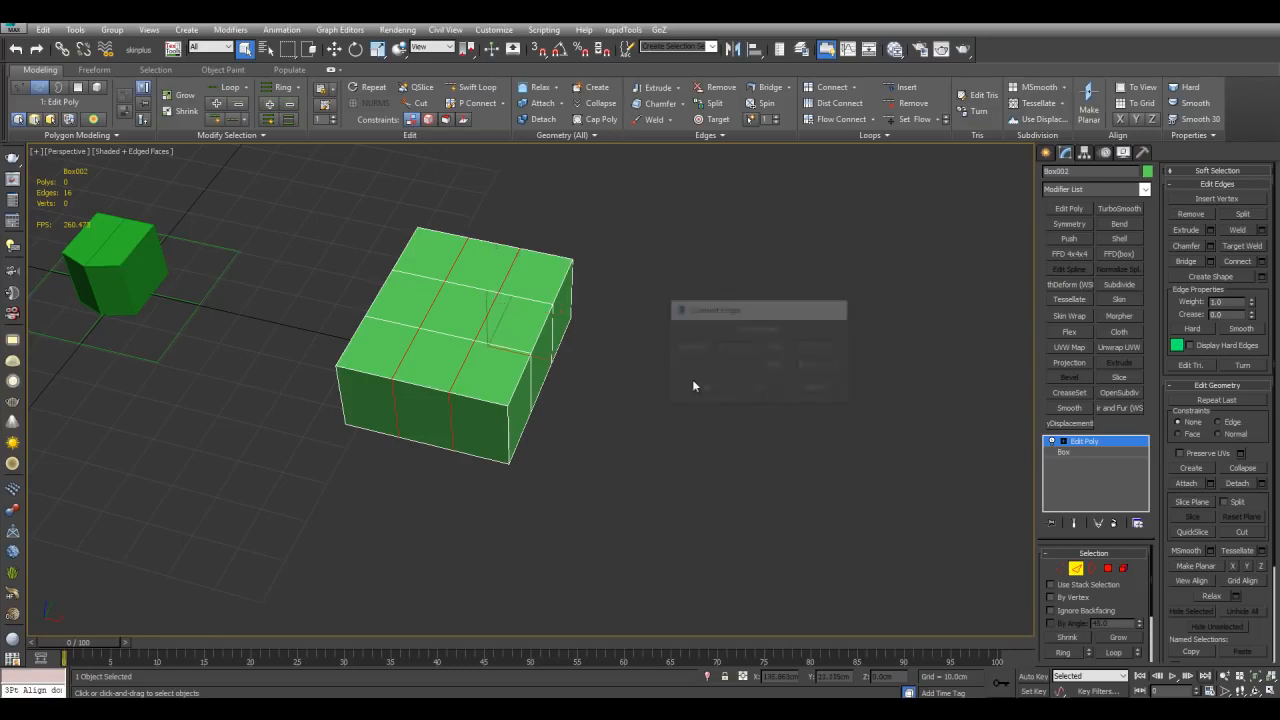
pyautogui.click(757, 388)
# Step: Select two middle edges on the box's top and move them to skew the edge lines
pyautogui.press('z')
pyautogui.click(545, 250)
pyautogui.keyDown('ctrl'); pyautogui.click(482, 351); pyautogui.keyUp('ctrl')
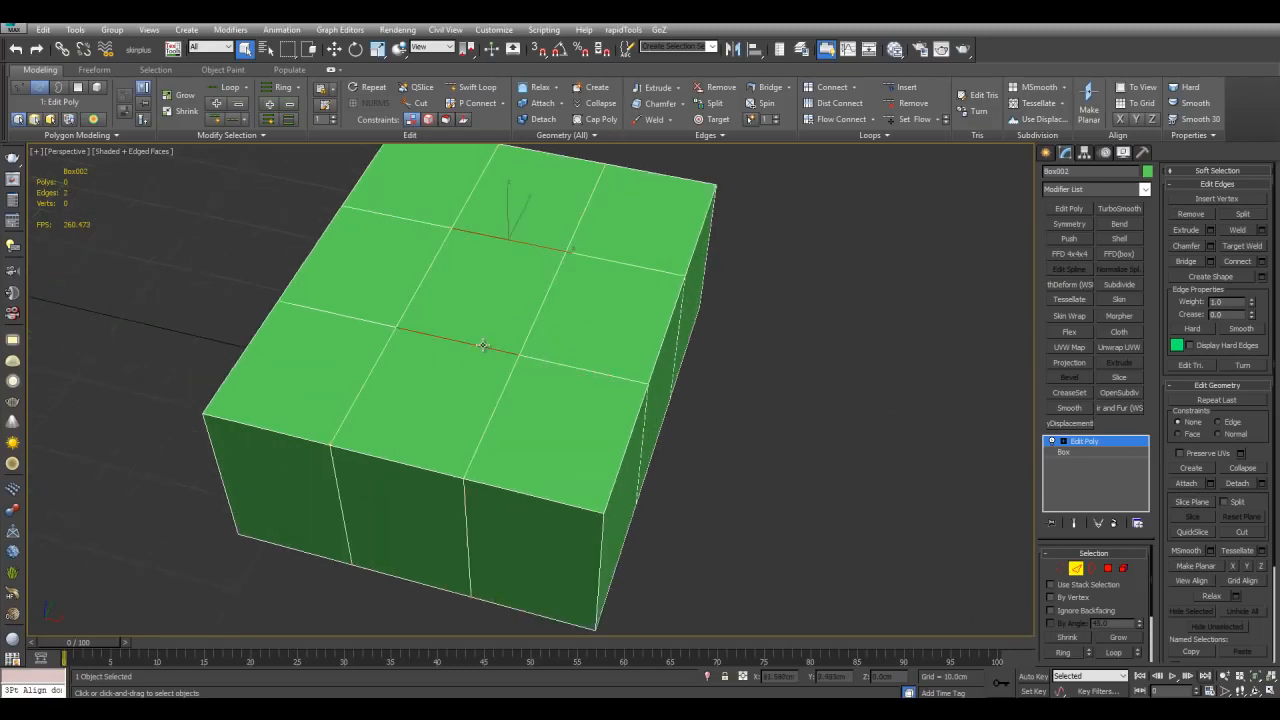
pyautogui.scroll(-3, 482, 351)
pyautogui.press('w')
pyautogui.keyDown('alt'); pyautogui.moveTo(594, 308); pyautogui.dragTo(528, 324, button='middle'); pyautogui.keyUp('alt')
pyautogui.moveTo(613, 264); pyautogui.dragTo(563, 302)
pyautogui.click(853, 448)
pyautogui.press('q')
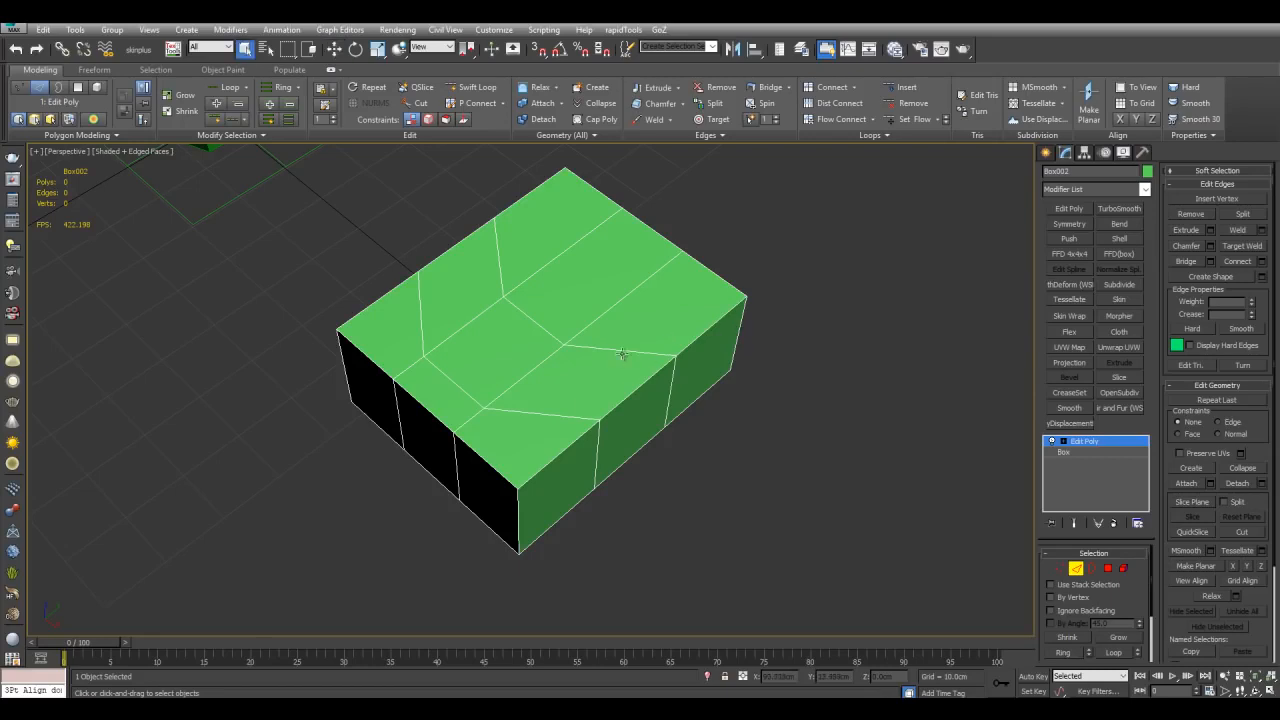
# Step: Select the skewed edge loop, move it and flatten it with Make Planar along X
pyautogui.doubleClick(614, 351)
pyautogui.moveTo(614, 351); pyautogui.dragTo(690, 456, button='middle')
pyautogui.press('w')
pyautogui.keyDown('alt'); pyautogui.moveTo(760, 428); pyautogui.dragTo(812, 407, button='middle'); pyautogui.keyUp('alt')
pyautogui.click(1234, 564)
# Step: Select another edge loop and undo the last two edits
pyautogui.doubleClick(473, 406)
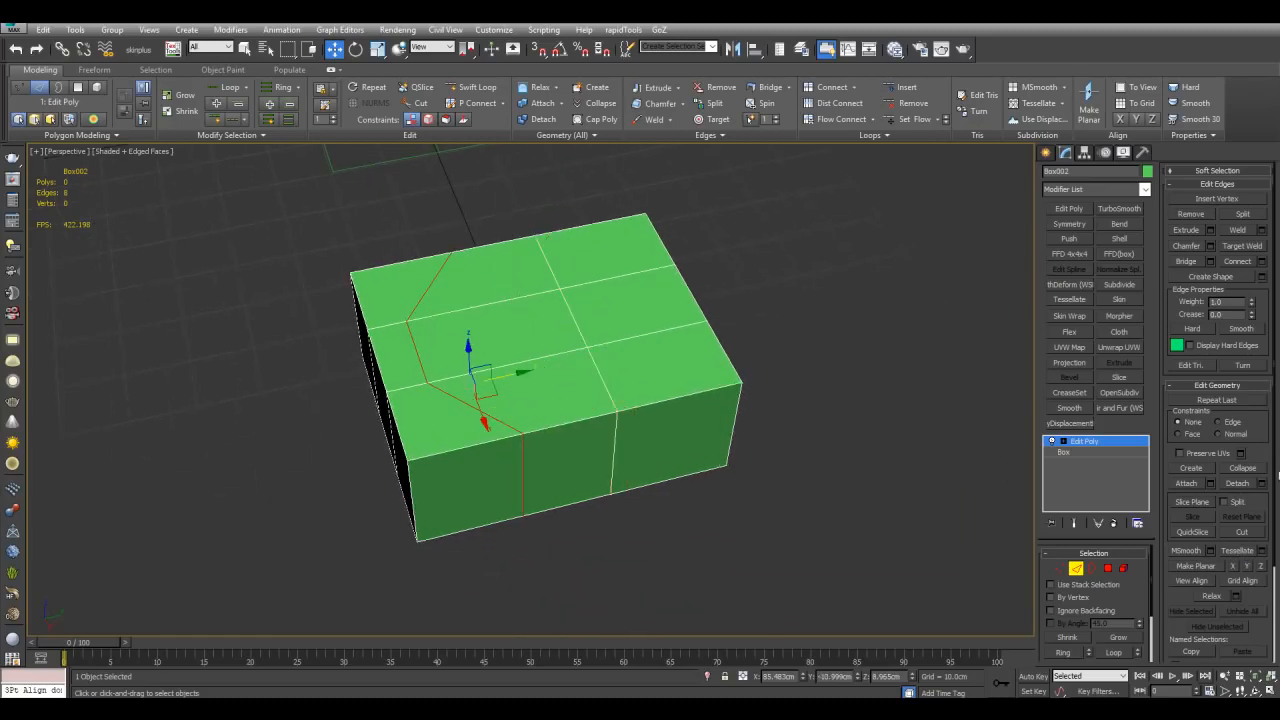
pyautogui.scroll(-6, 600, 450)
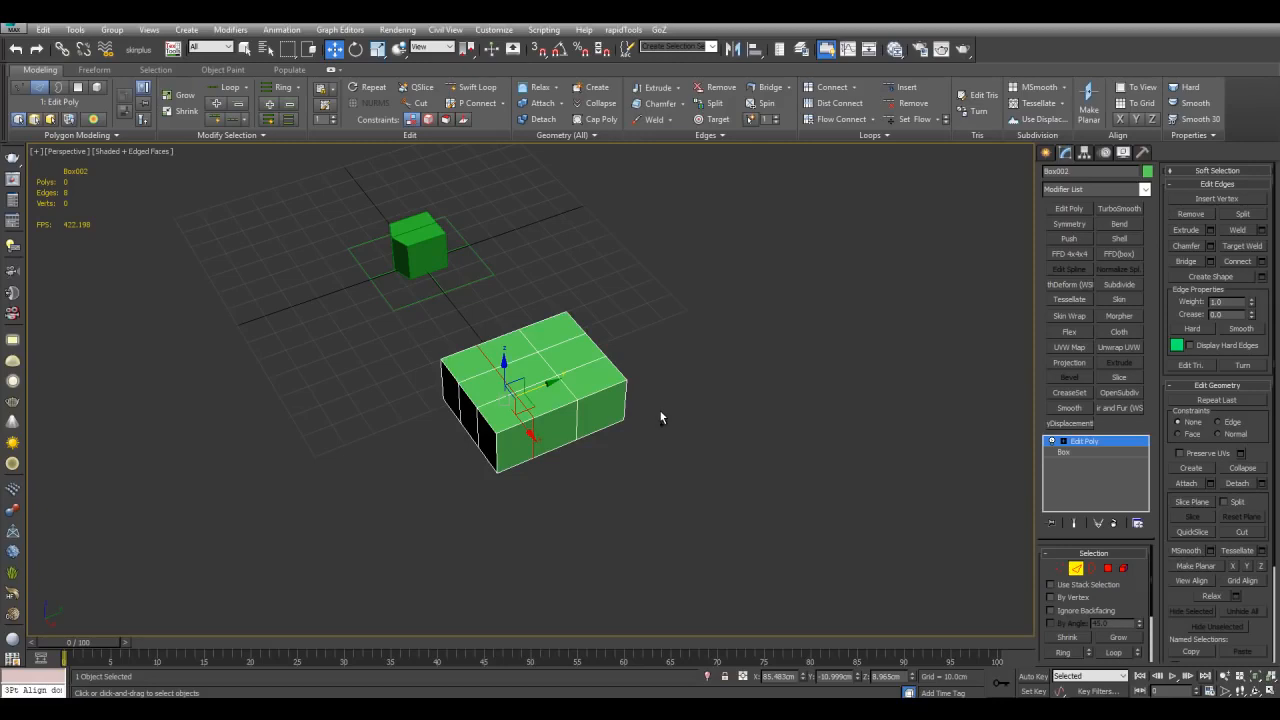
pyautogui.hotkey('ctrl', 'z')
pyautogui.hotkey('ctrl', 'z')
# Step: Lift the large box above the grid and rotate it
pyautogui.scroll(3, 660, 417)
pyautogui.press('2')
pyautogui.keyDown('alt'); pyautogui.moveTo(609, 434); pyautogui.dragTo(665, 412, button='middle'); pyautogui.keyUp('alt')
pyautogui.scroll(-3, 665, 412)
pyautogui.moveTo(574, 466); pyautogui.dragTo(673, 251)
pyautogui.press('e')
pyautogui.moveTo(709, 275); pyautogui.dragTo(678, 333, button='middle')
pyautogui.moveTo(638, 312); pyautogui.dragTo(656, 348)
pyautogui.hotkey('ctrl', 'z')
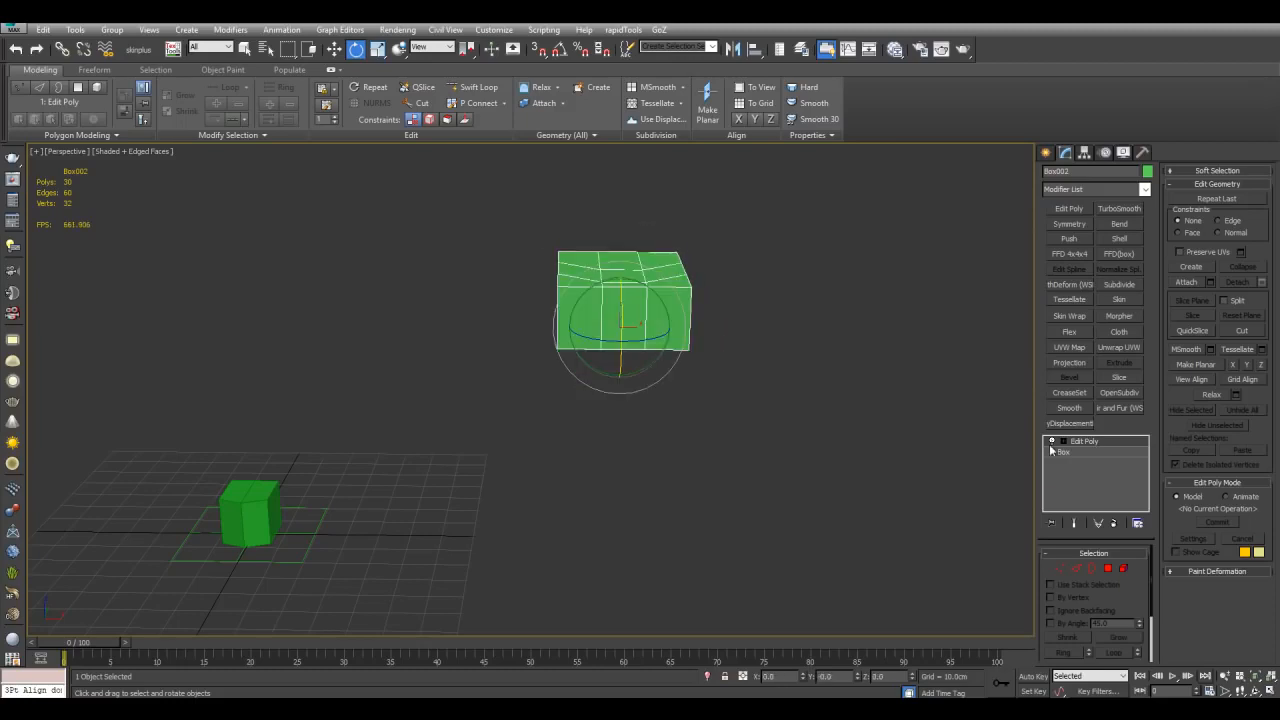
# Step: Rotate the box further, select its edges and make them planar along Y
pyautogui.click(1064, 441)
pyautogui.click(1064, 441)
pyautogui.moveTo(642, 283); pyautogui.dragTo(698, 314)
pyautogui.press('2')
pyautogui.moveTo(705, 320); pyautogui.dragTo(612, 384, button='middle')
pyautogui.scroll(3, 612, 384)
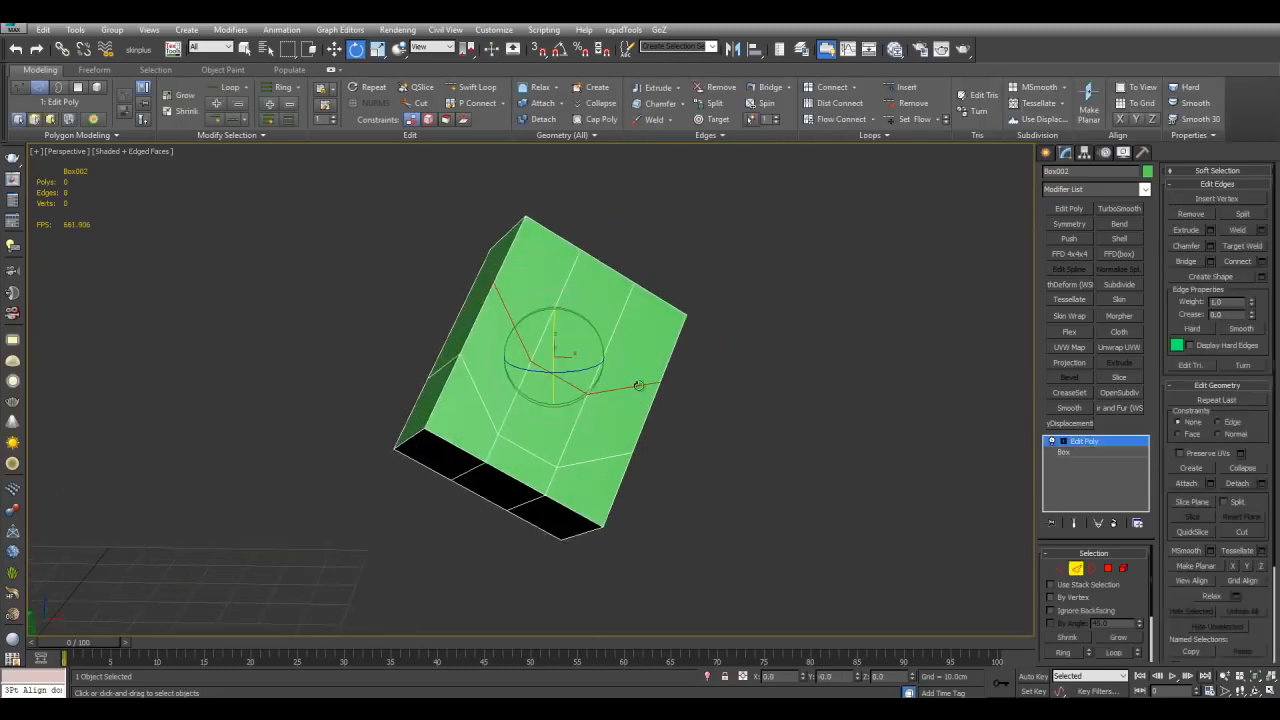
pyautogui.click(1247, 566)
pyautogui.hotkey('ctrl', 'z')
pyautogui.click(1247, 567)
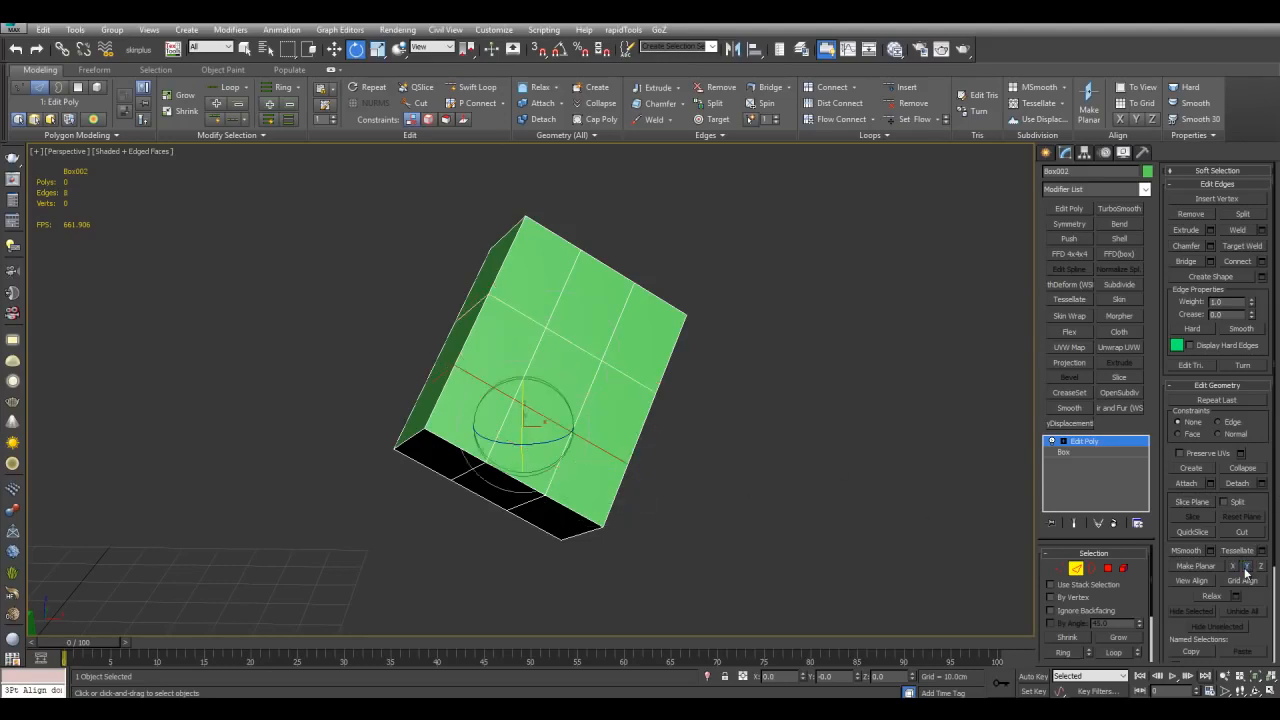
# Step: Rotate the box slightly and undo the last two changes
pyautogui.keyDown('alt'); pyautogui.moveTo(812, 336); pyautogui.dragTo(843, 328, button='middle'); pyautogui.keyUp('alt')
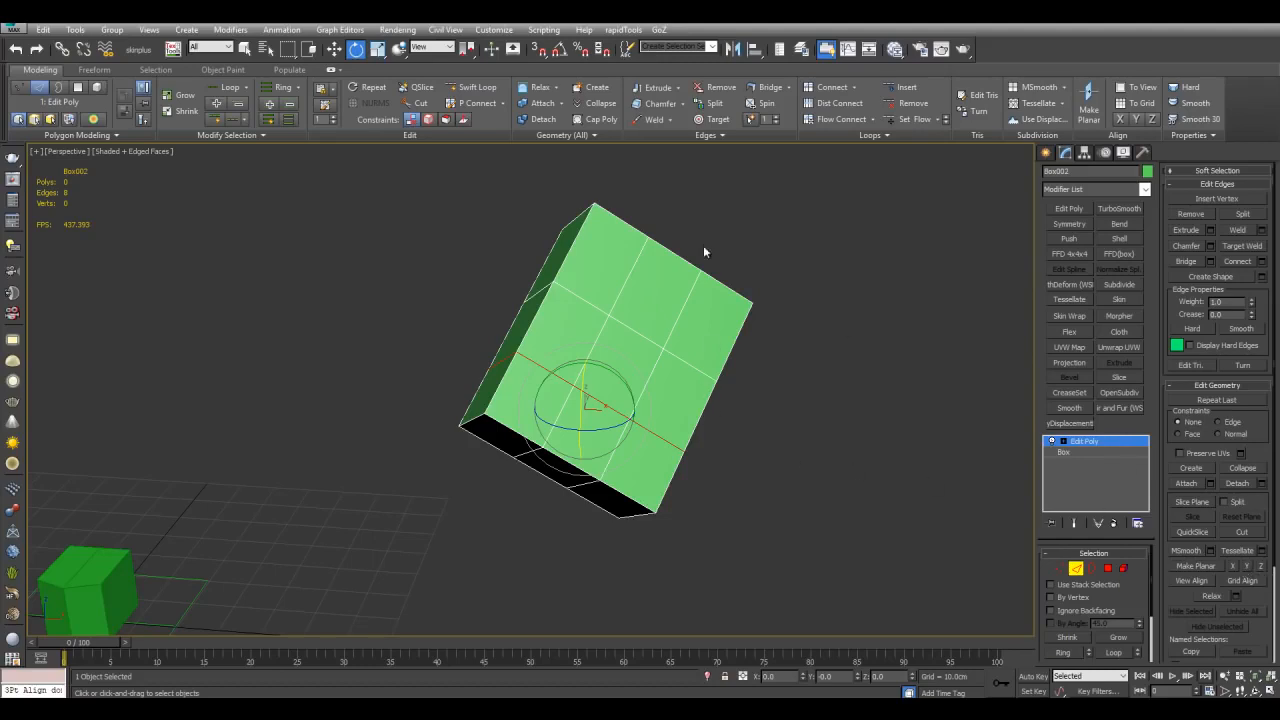
pyautogui.keyDown('alt'); pyautogui.moveTo(697, 349); pyautogui.dragTo(733, 372, button='middle'); pyautogui.keyUp('alt')
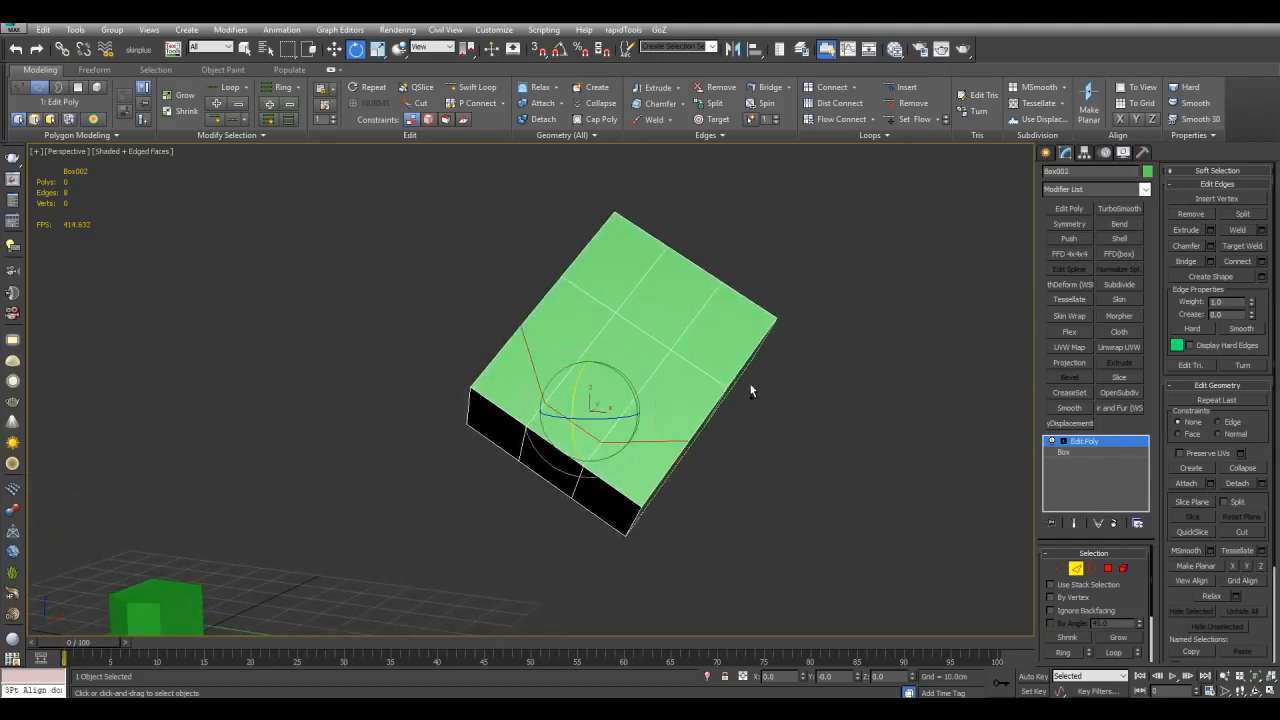
pyautogui.hotkey('ctrl', 'z')
pyautogui.hotkey('ctrl', 'z')
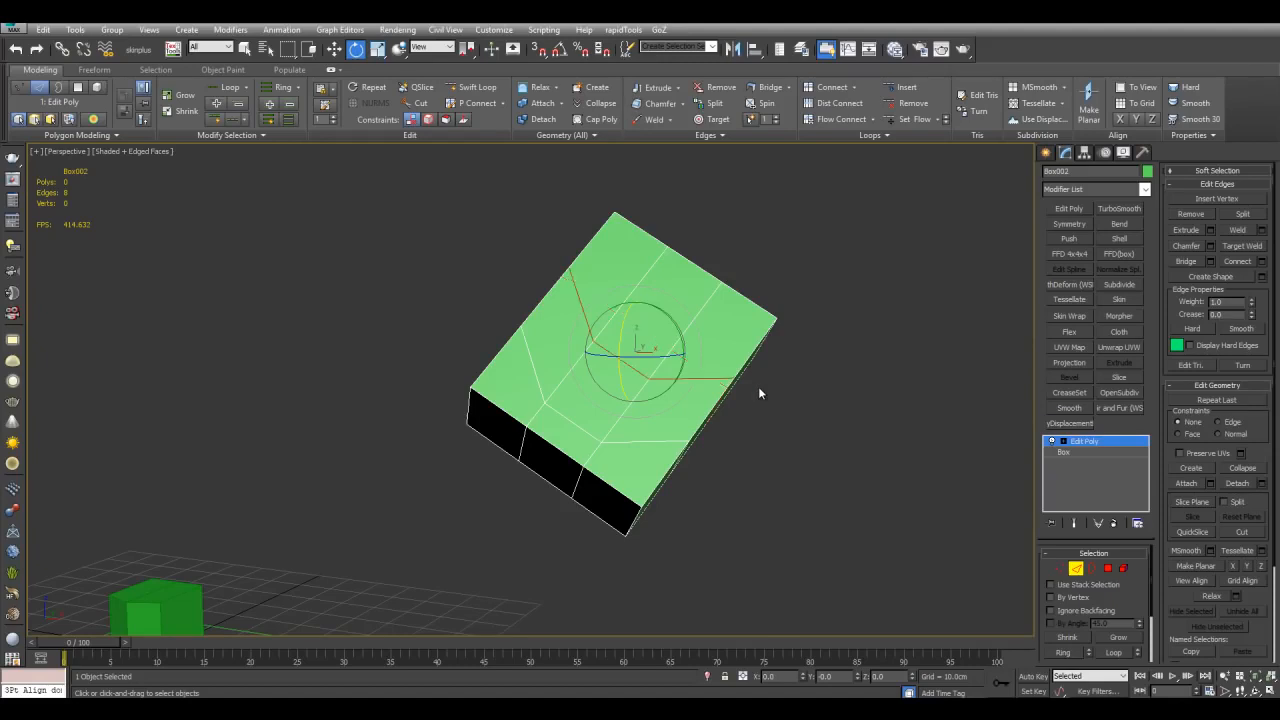
# Step: Select vertices on the rotated box in Vertex sub-object mode
pyautogui.scroll(-3, 758, 386)
pyautogui.press('1')
pyautogui.moveTo(729, 498); pyautogui.dragTo(734, 499)
pyautogui.keyDown('alt'); pyautogui.moveTo(640, 396); pyautogui.dragTo(722, 366, button='middle'); pyautogui.keyUp('alt')
pyautogui.click(1058, 442)
pyautogui.keyDown('alt'); pyautogui.moveTo(843, 451); pyautogui.dragTo(671, 414, button='middle'); pyautogui.keyUp('alt')
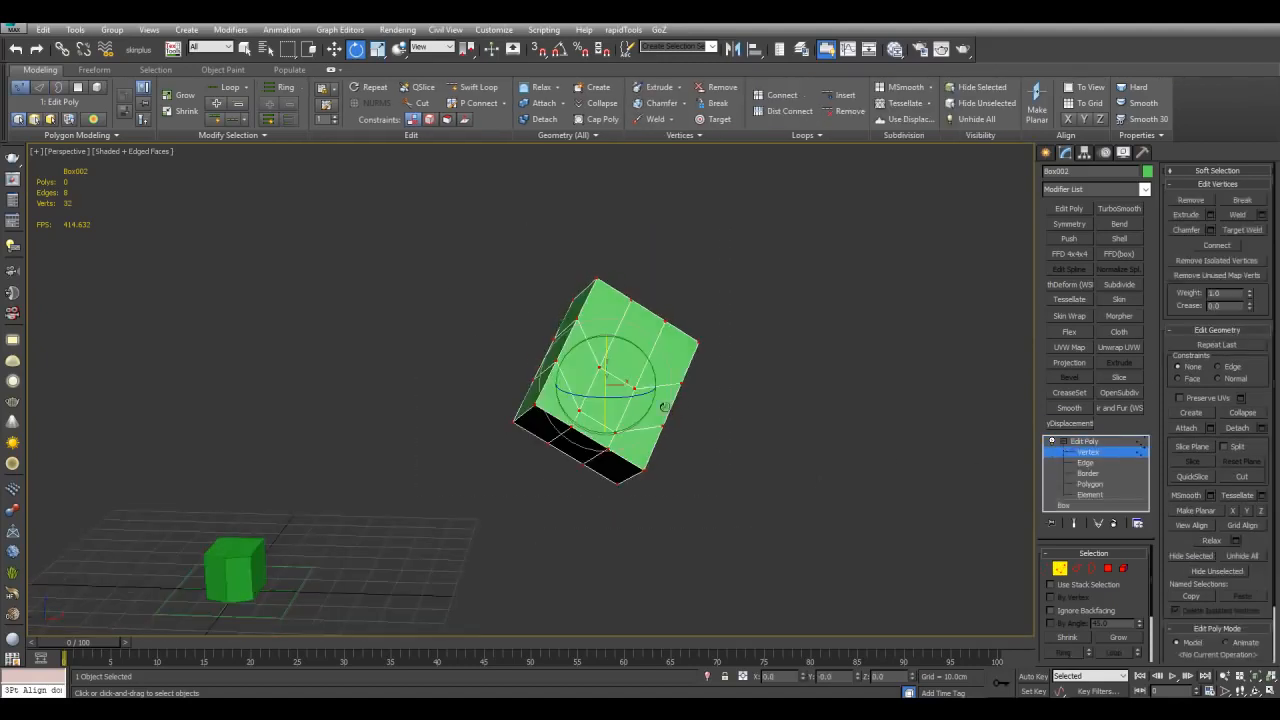
pyautogui.moveTo(634, 380); pyautogui.dragTo(584, 328)
# Step: Select an edge loop on the box and move it
pyautogui.press('2')
pyautogui.keyDown('alt'); pyautogui.moveTo(663, 357); pyautogui.dragTo(783, 415, button='middle'); pyautogui.keyUp('alt')
pyautogui.scroll(3, 787, 415)
pyautogui.keyDown('alt'); pyautogui.moveTo(720, 500); pyautogui.dragTo(580, 406, button='middle'); pyautogui.keyUp('alt')
pyautogui.doubleClick(575, 404)
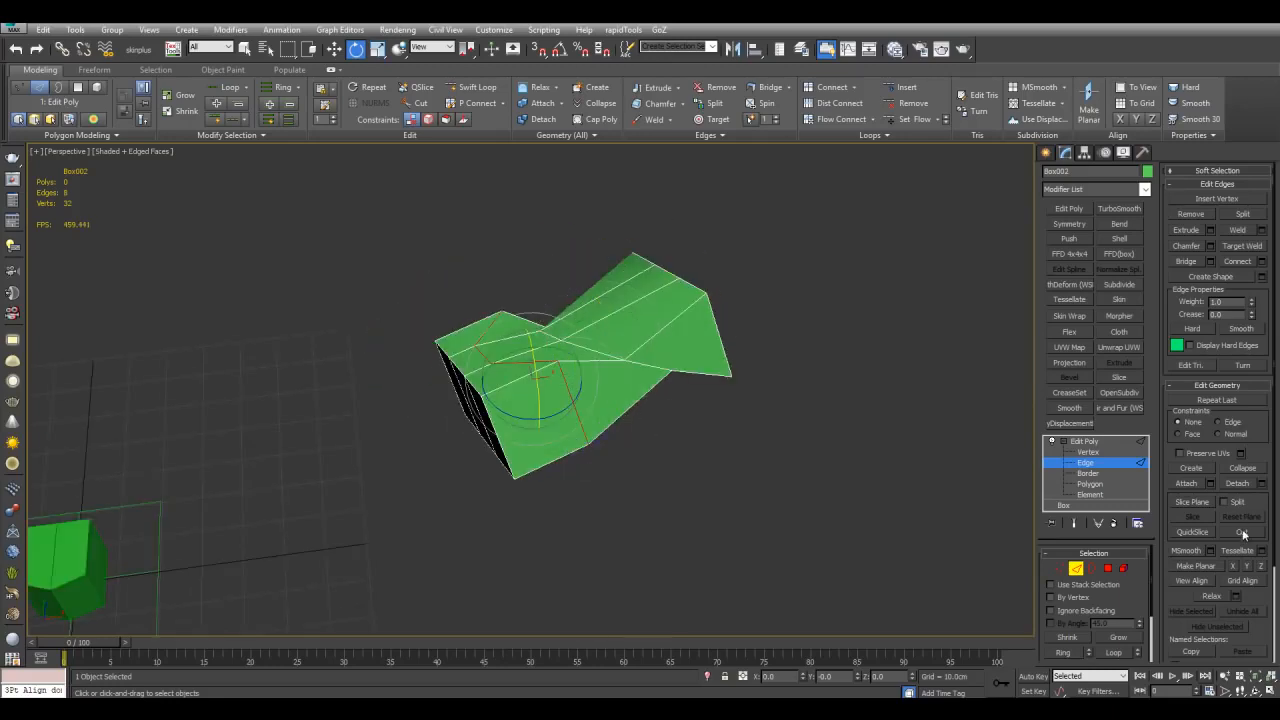
# Step: Try Make Planar along Y on the edges and undo the recent edge edits
pyautogui.click(1247, 567)
pyautogui.hotkey('ctrl', 'z')
pyautogui.hotkey('ctrl', 'z')
pyautogui.hotkey('ctrl', 'z')
pyautogui.hotkey('ctrl', 'z')
pyautogui.keyDown('alt'); pyautogui.moveTo(948, 462); pyautogui.dragTo(901, 433, button='middle'); pyautogui.keyUp('alt')
pyautogui.hotkey('ctrl', 'z')
pyautogui.press('2')
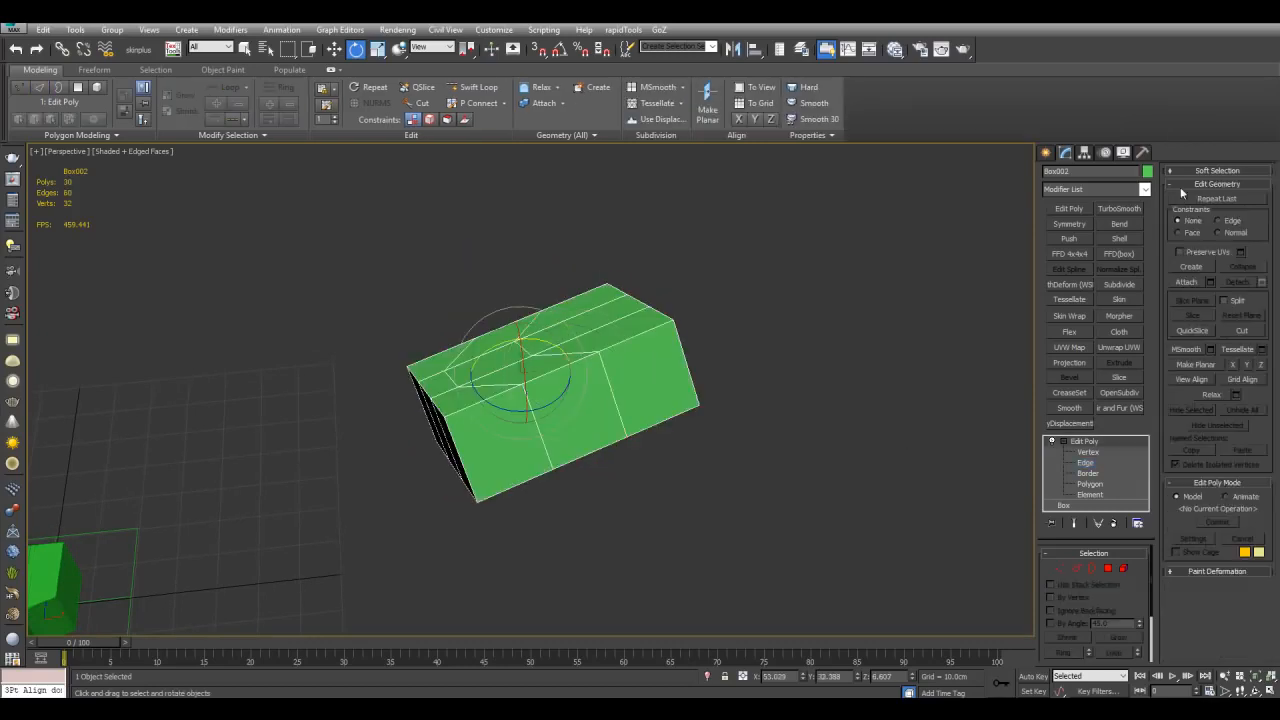
# Step: Reset the box's transform and add a new Edit Poly modifier in Edge mode
pyautogui.click(1145, 155)
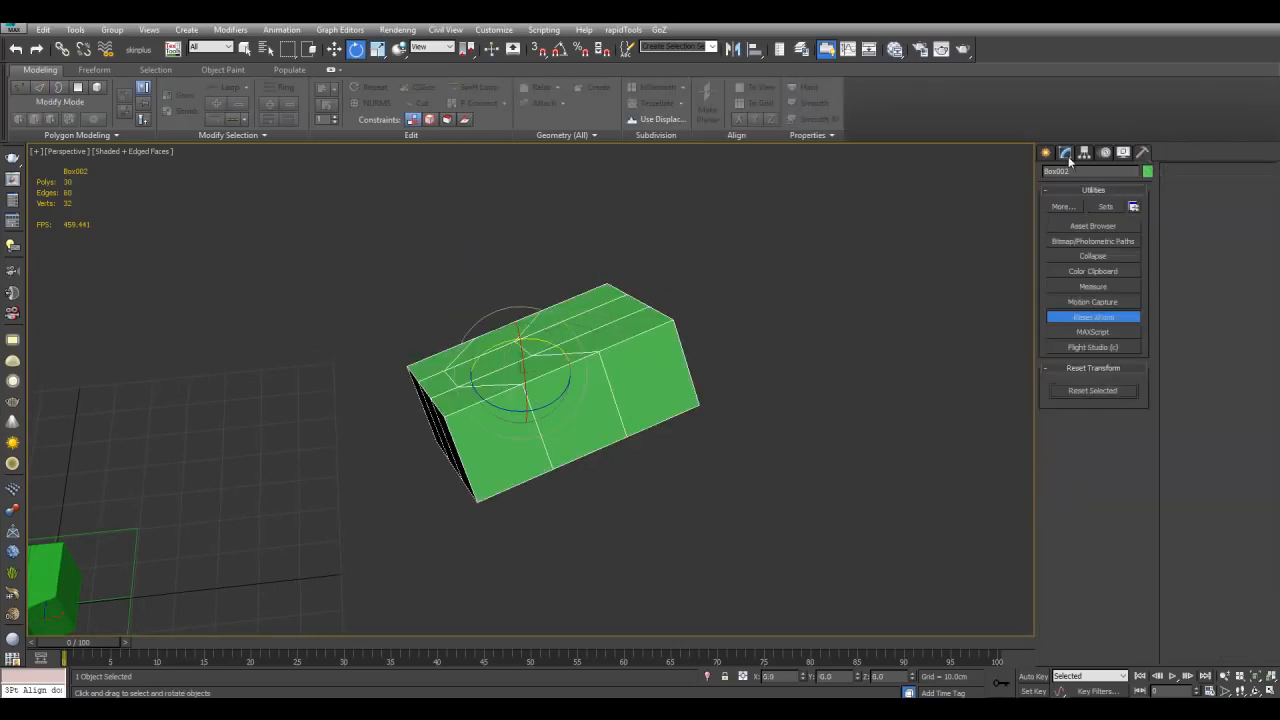
pyautogui.click(1065, 153)
pyautogui.click(1066, 210)
pyautogui.scroll(3, 760, 371)
pyautogui.press('2')
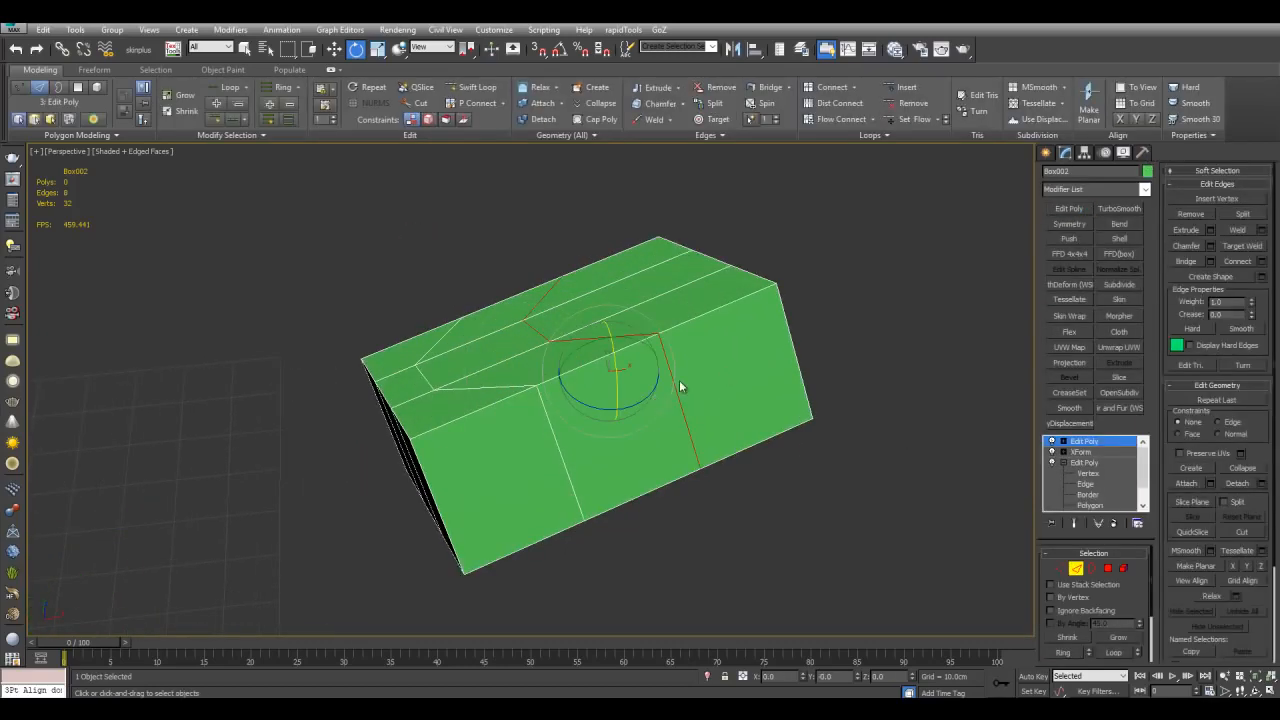
# Step: Try Make Planar along Y, Z and X on the edges, undoing each one
pyautogui.click(1246, 569)
pyautogui.hotkey('ctrl', 'z')
pyautogui.click(1261, 567)
pyautogui.hotkey('ctrl', 'z')
pyautogui.click(1233, 569)
pyautogui.hotkey('ctrl', 'z')
pyautogui.scroll(-3, 857, 448)
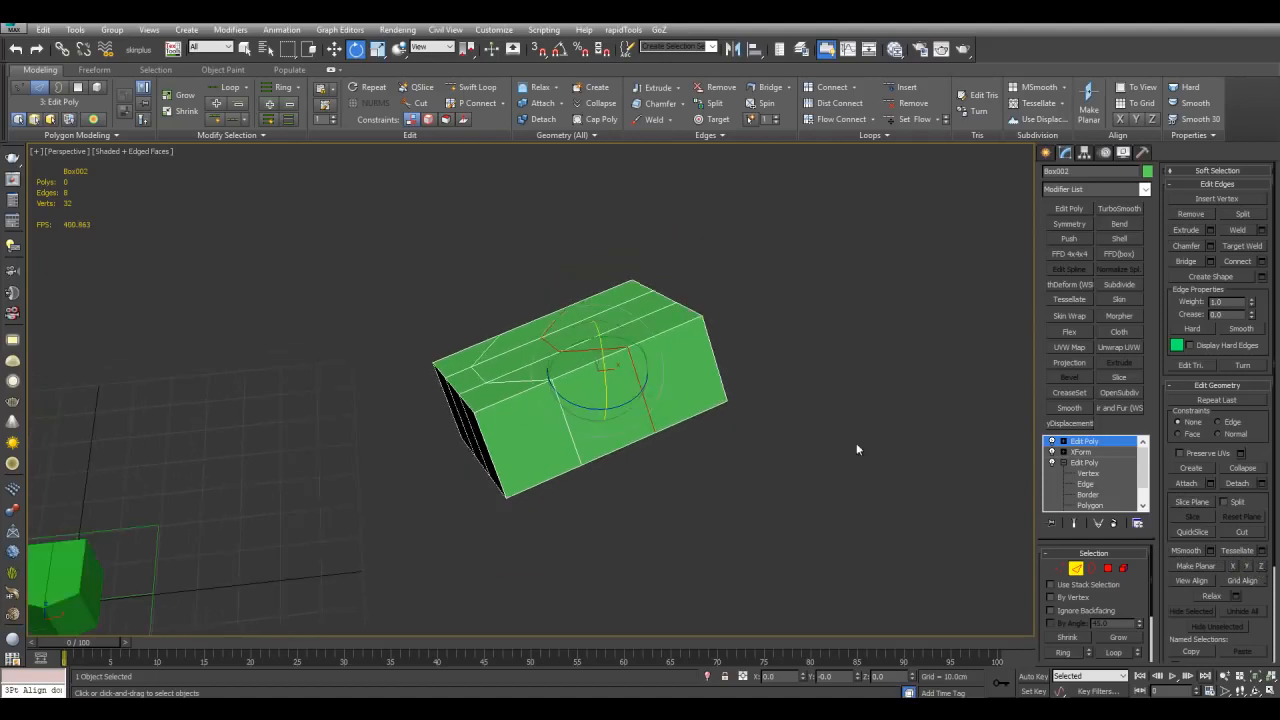
# Step: Collapse the box's modifier stack
pyautogui.press('2')
pyautogui.rightClick(1094, 441)
pyautogui.click(1128, 260)
pyautogui.keyDown('alt'); pyautogui.moveTo(900, 365); pyautogui.dragTo(1005, 276, button='middle'); pyautogui.keyUp('alt')
# Step: Select the grid helper under the small box
pyautogui.click(503, 414)
pyautogui.moveTo(556, 446)
pyautogui.keyDown('alt'); pyautogui.mouseDown(button='middle')
pyautogui.moveTo(651, 379)
pyautogui.moveTo(562, 438)
pyautogui.mouseUp(button='middle'); pyautogui.keyUp('alt')
pyautogui.moveTo(683, 398)
pyautogui.keyDown('alt'); pyautogui.mouseDown(button='middle')
pyautogui.moveTo(644, 410)
pyautogui.moveTo(654, 378)
pyautogui.moveTo(691, 420)
pyautogui.moveTo(740, 354)
pyautogui.moveTo(650, 352)
pyautogui.moveTo(673, 397)
pyautogui.moveTo(726, 358)
pyautogui.moveTo(706, 382)
pyautogui.moveTo(674, 383)
pyautogui.mouseUp(button='middle'); pyautogui.keyUp('alt')
pyautogui.scroll(-3, 706, 382)
pyautogui.scroll(3, 694, 374)
pyautogui.moveTo(614, 366); pyautogui.dragTo(569, 408)
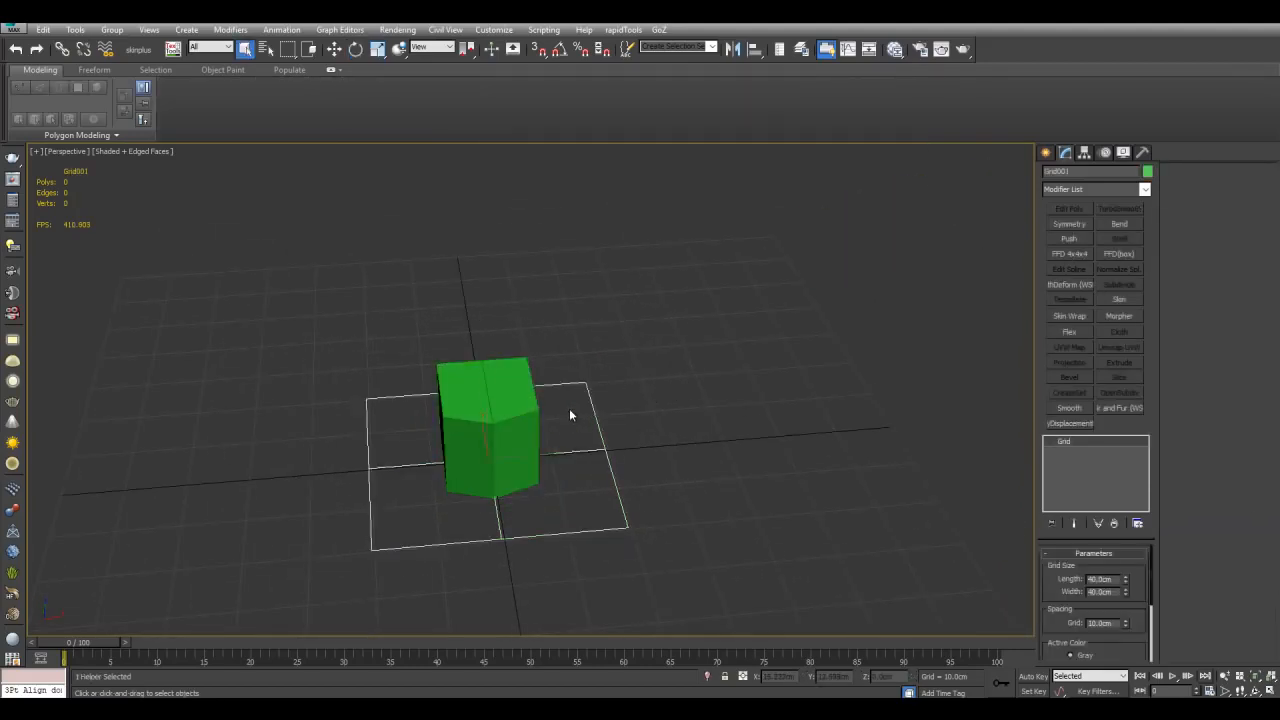
# Step: Activate the grid helper as the construction grid
pyautogui.rightClick(587, 402)
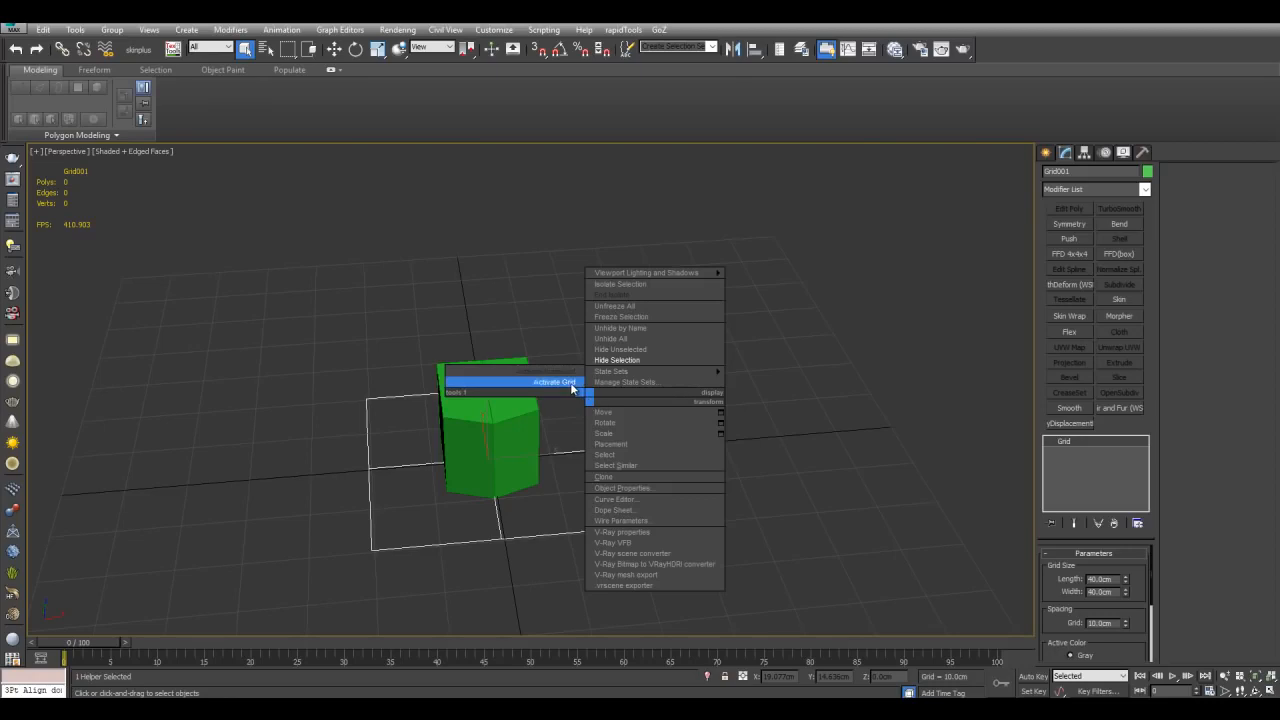
pyautogui.click(570, 382)
pyautogui.moveTo(570, 382)
pyautogui.mouseDown(button='middle')
pyautogui.moveTo(757, 357)
pyautogui.moveTo(587, 375)
pyautogui.mouseUp(button='middle')
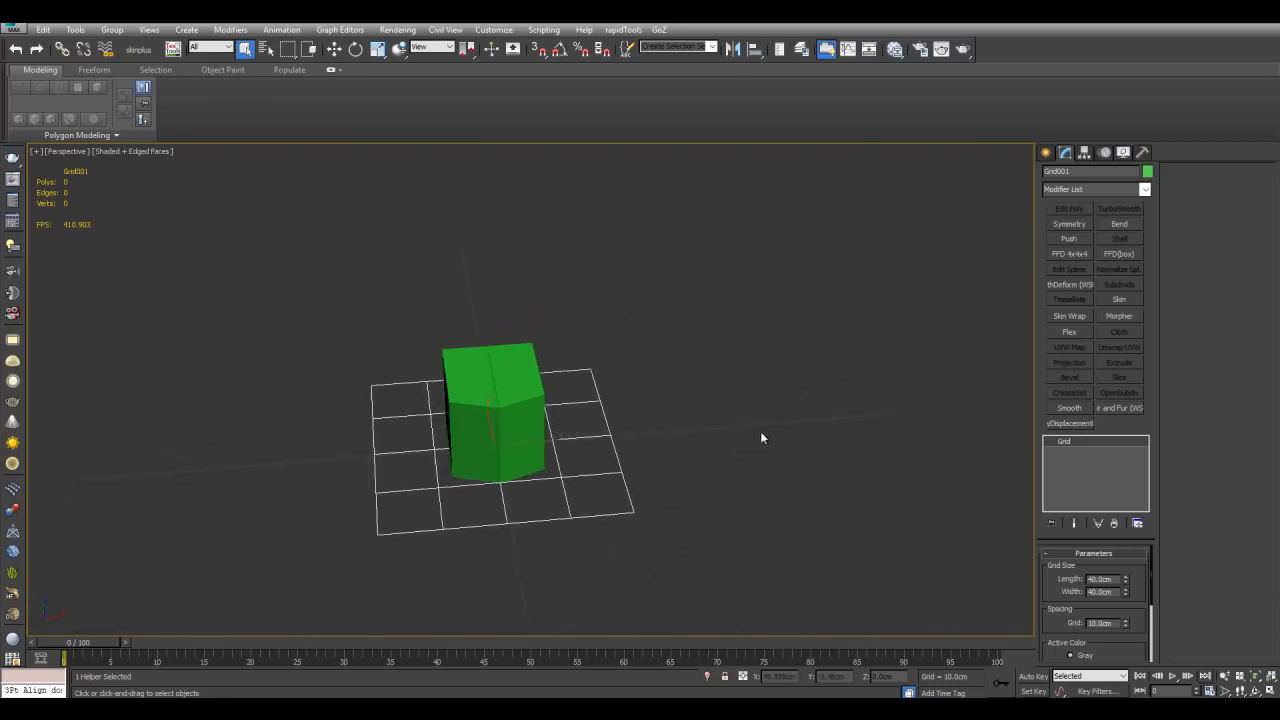
# Step: Reactivate the home grid
pyautogui.moveTo(755, 426); pyautogui.dragTo(657, 401, button='middle')
pyautogui.rightClick(583, 388)
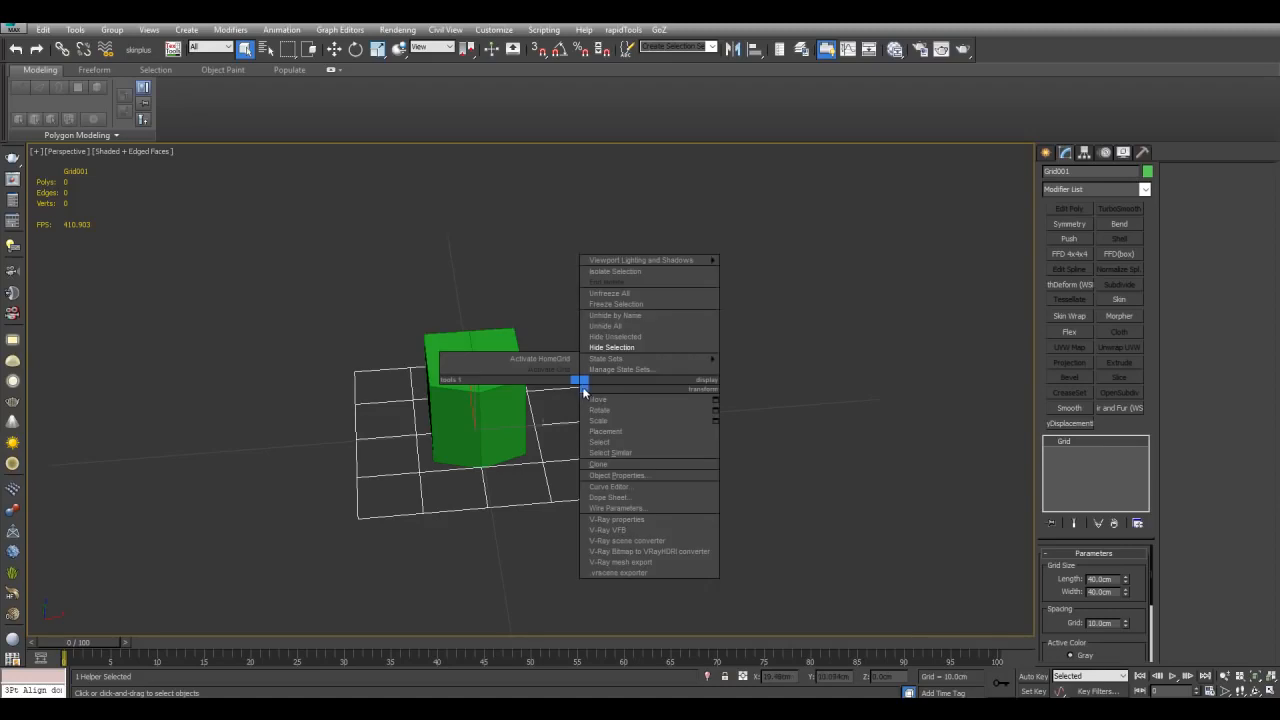
pyautogui.moveTo(580, 448); pyautogui.dragTo(632, 425, button='middle')
pyautogui.scroll(-3, 660, 400)
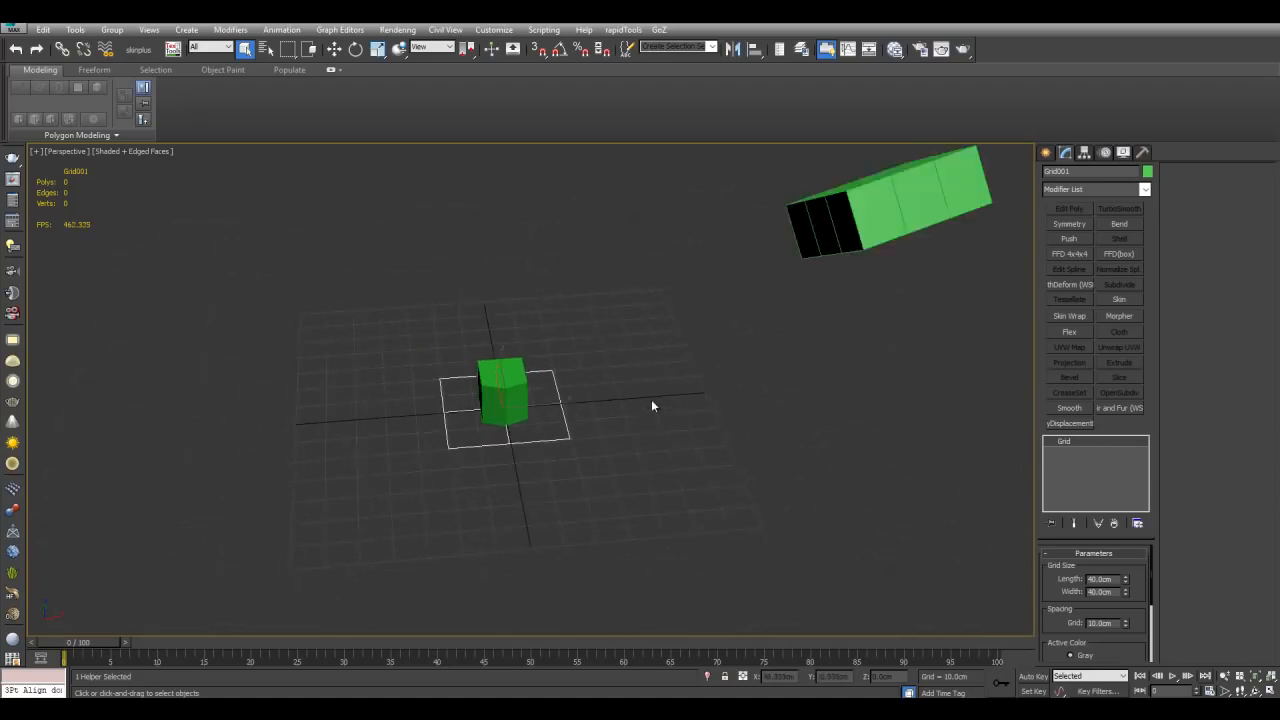
pyautogui.scroll(3, 645, 395)
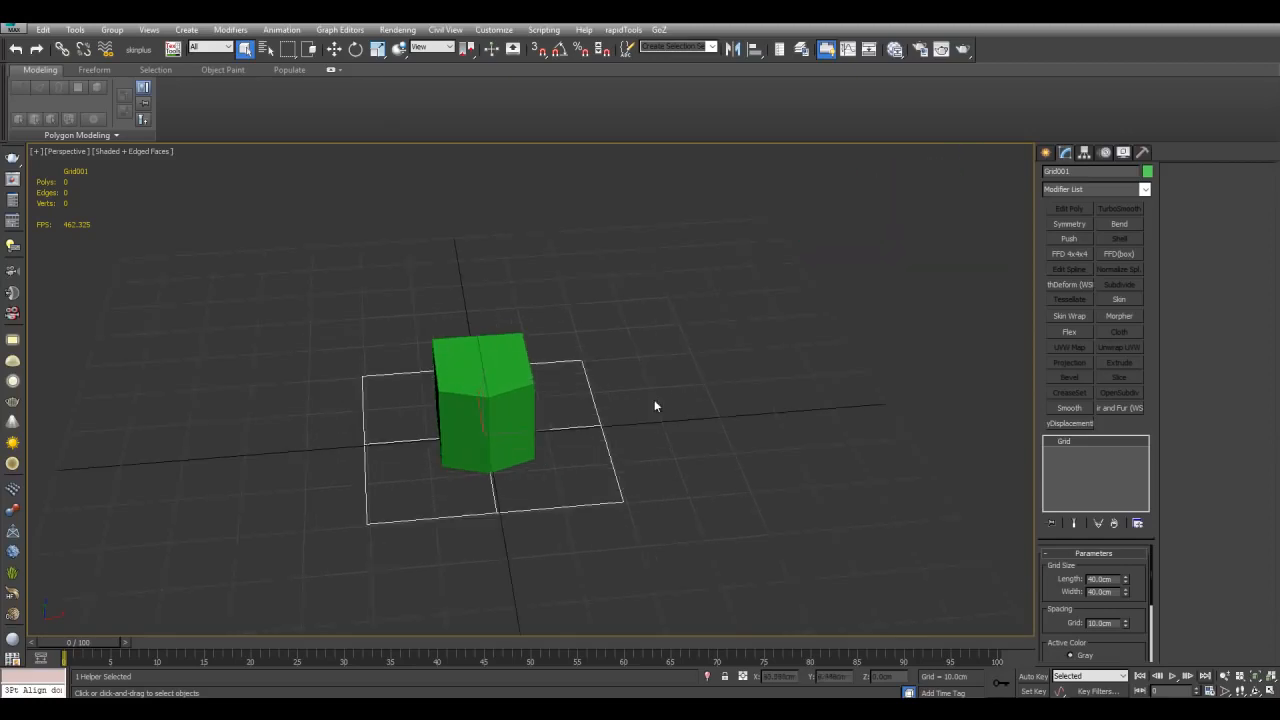
# Step: Activate the grid helper again and select the small box
pyautogui.rightClick(606, 396)
pyautogui.click(584, 381)
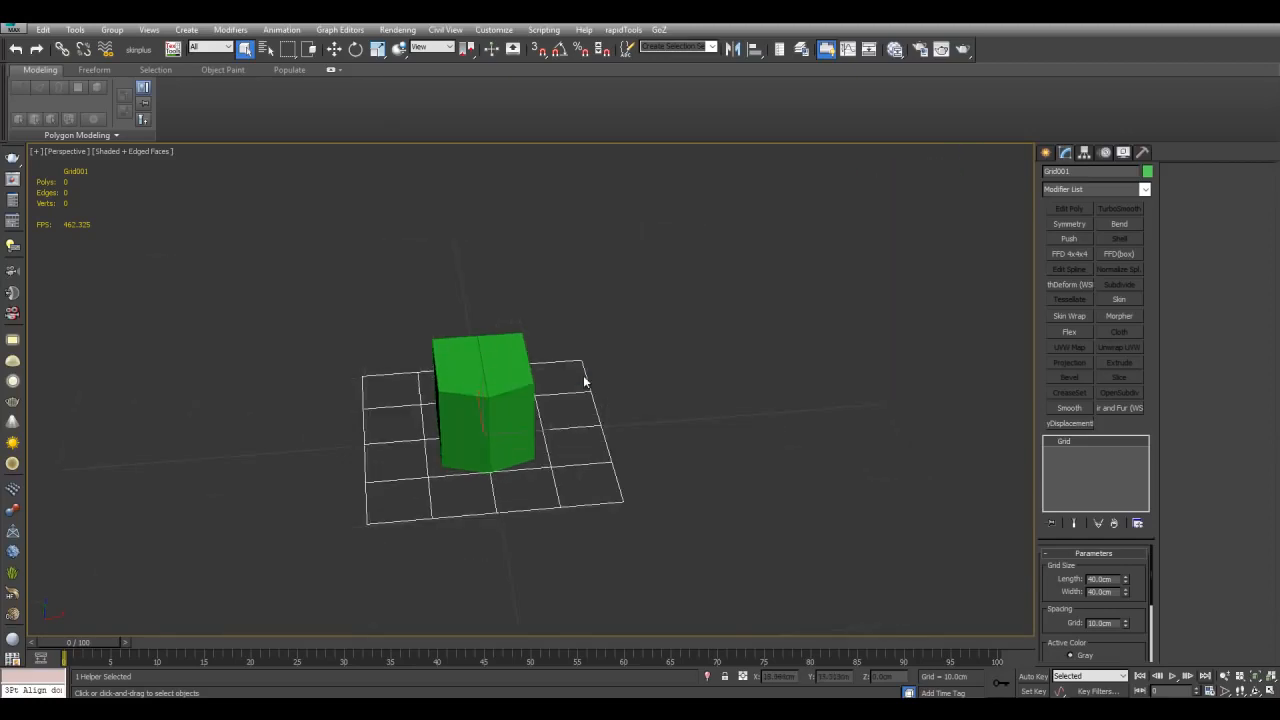
pyautogui.click(517, 394)
# Step: Place the small box onto the large box's surface with Select and Place
pyautogui.moveTo(688, 305); pyautogui.dragTo(631, 343, button='middle')
pyautogui.scroll(-3, 640, 345)
pyautogui.moveTo(727, 344); pyautogui.dragTo(626, 431, button='middle')
pyautogui.scroll(3, 592, 401)
pyautogui.keyDown('alt'); pyautogui.moveTo(569, 397); pyautogui.dragTo(740, 381, button='middle'); pyautogui.keyUp('alt')
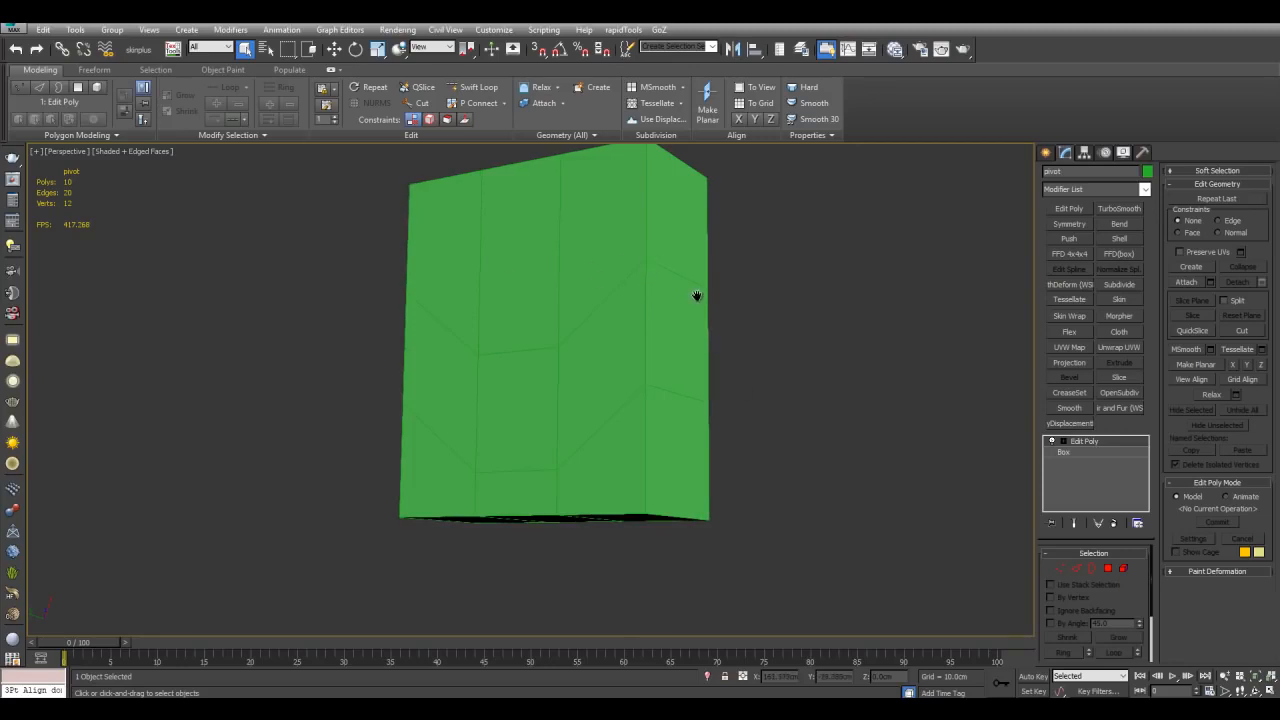
pyautogui.scroll(-6, 510, 459)
pyautogui.keyDown('alt'); pyautogui.moveTo(543, 438); pyautogui.dragTo(610, 370, button='middle'); pyautogui.keyUp('alt')
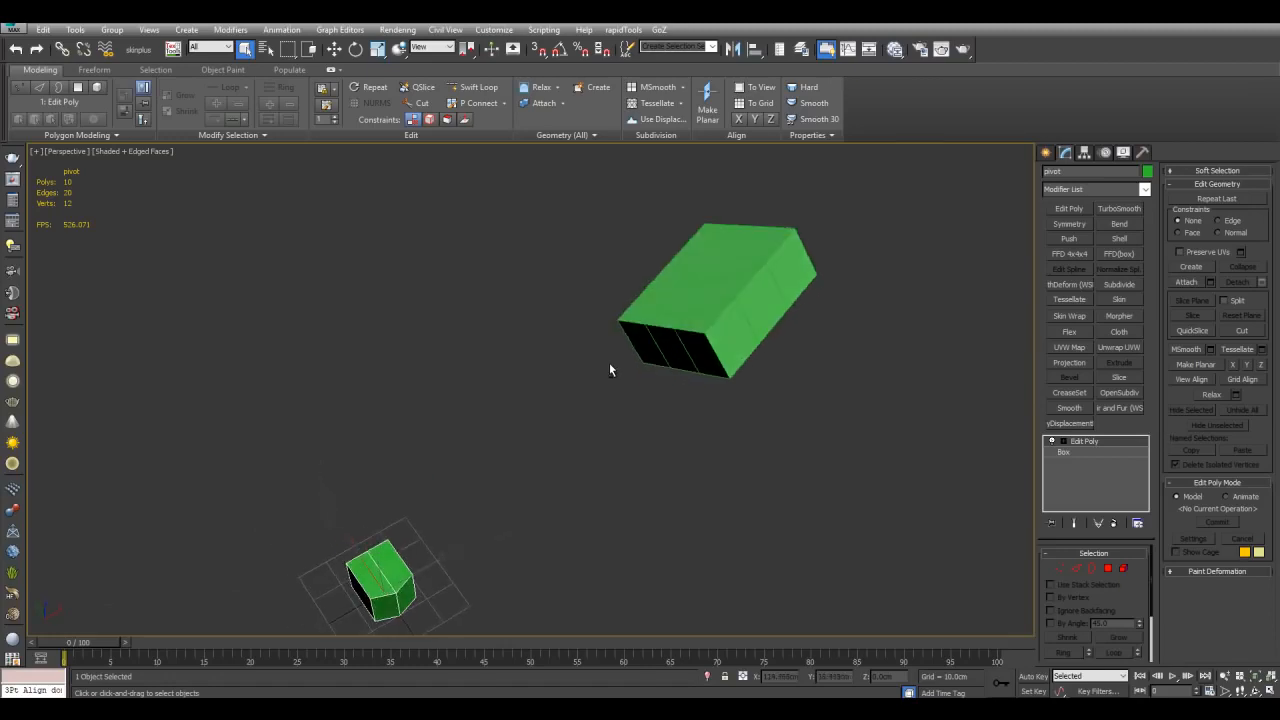
pyautogui.click(399, 49)
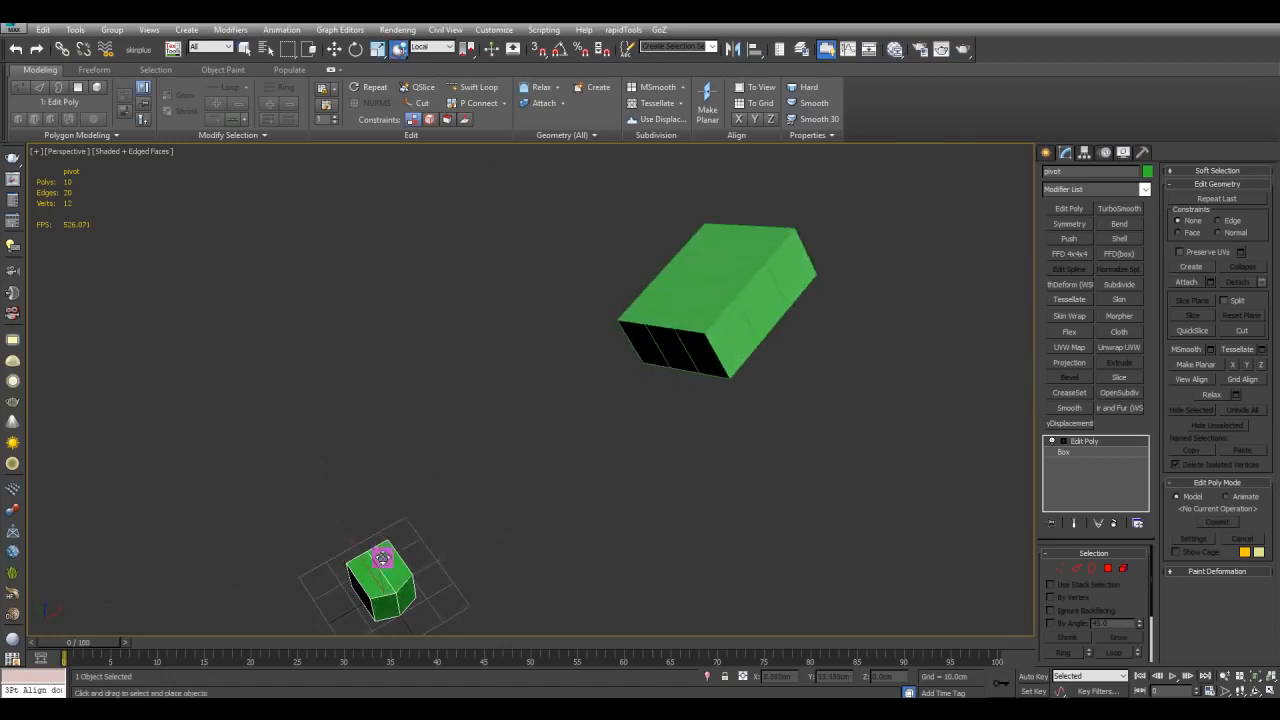
pyautogui.moveTo(381, 578); pyautogui.dragTo(697, 264)
pyautogui.keyDown('alt'); pyautogui.moveTo(697, 266); pyautogui.dragTo(668, 351, button='middle'); pyautogui.keyUp('alt')
# Step: Rotate and reposition the small box on top of the large box
pyautogui.scroll(3, 668, 351)
pyautogui.press('e')
pyautogui.moveTo(729, 291); pyautogui.dragTo(669, 343, button='middle')
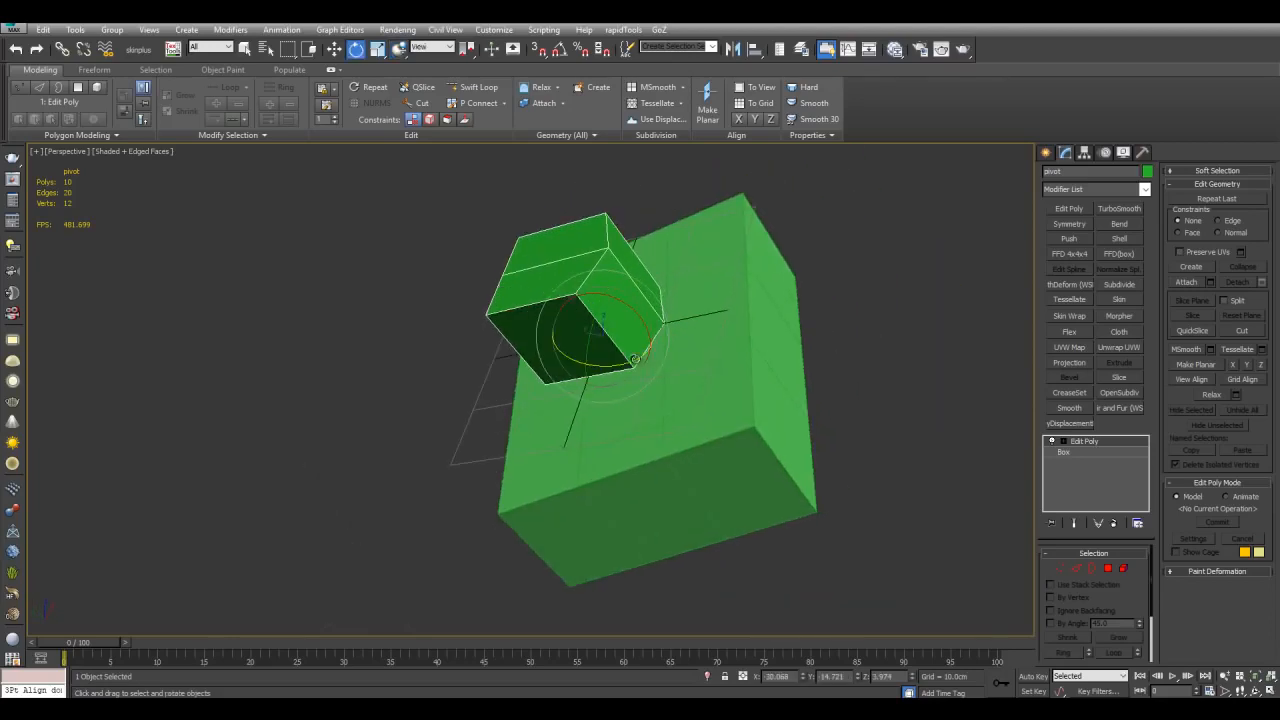
pyautogui.moveTo(622, 333); pyautogui.dragTo(546, 381)
pyautogui.moveTo(617, 304); pyautogui.dragTo(598, 367)
pyautogui.press('w')
pyautogui.scroll(4, 610, 375)
pyautogui.keyDown('alt'); pyautogui.moveTo(650, 340); pyautogui.dragTo(573, 361, button='middle'); pyautogui.keyUp('alt')
pyautogui.keyDown('alt'); pyautogui.moveTo(604, 424); pyautogui.dragTo(676, 376, button='middle'); pyautogui.keyUp('alt')
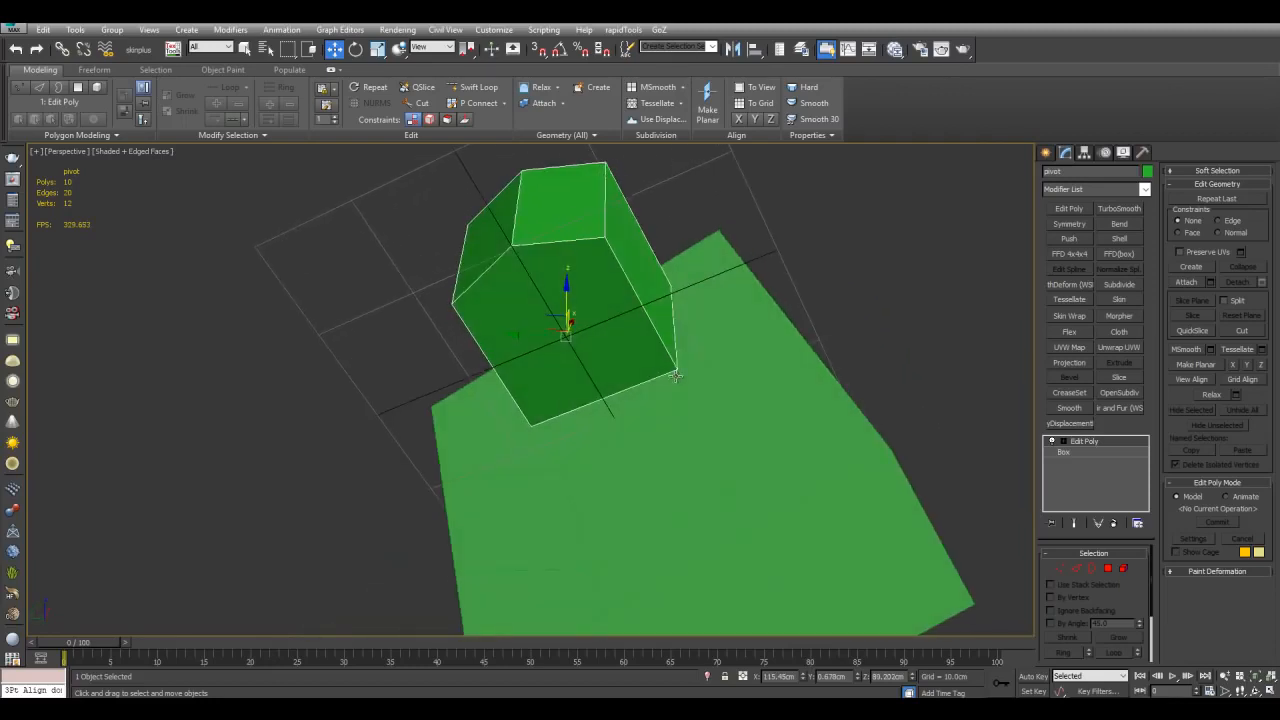
# Step: Align the small box to the large box with the 3Pt Align script, picking three vertices on each and accepting the options
pyautogui.keyDown('alt'); pyautogui.moveTo(857, 307); pyautogui.dragTo(591, 290, button='middle'); pyautogui.keyUp('alt')
pyautogui.hotkey('alt', 'a')
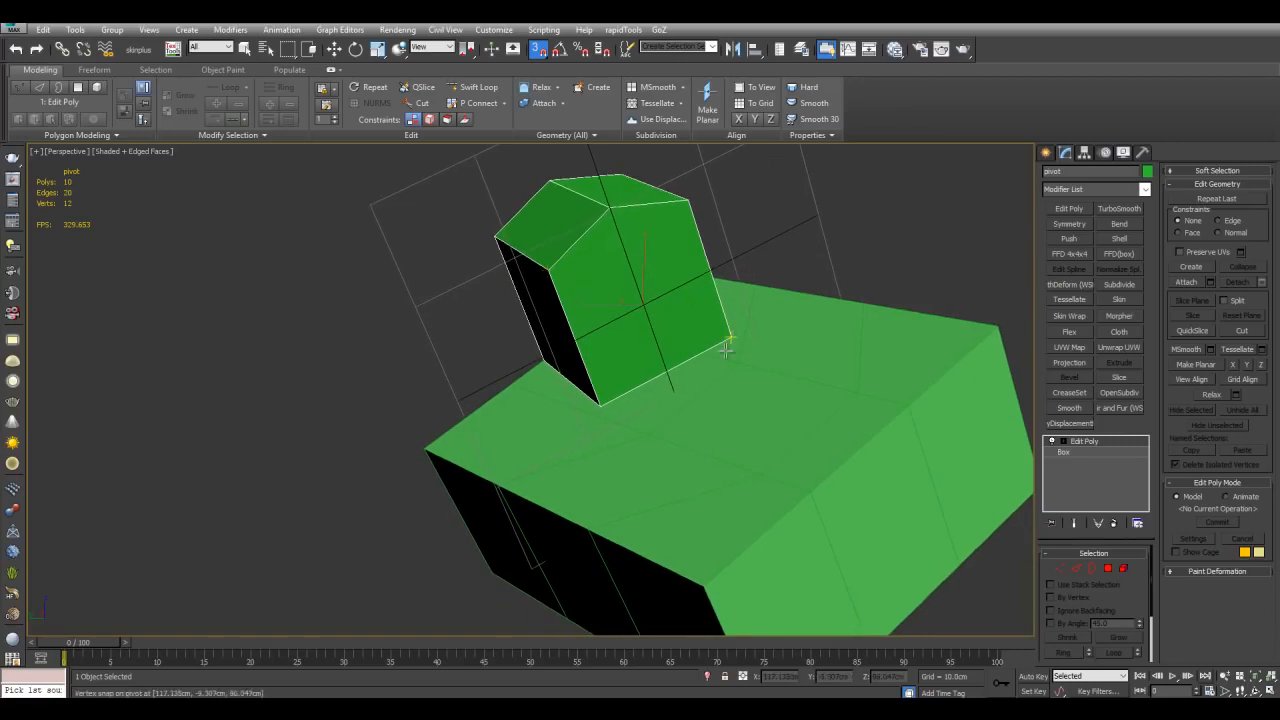
pyautogui.click(547, 365)
pyautogui.keyDown('alt'); pyautogui.moveTo(547, 365); pyautogui.dragTo(707, 353, button='middle'); pyautogui.keyUp('alt')
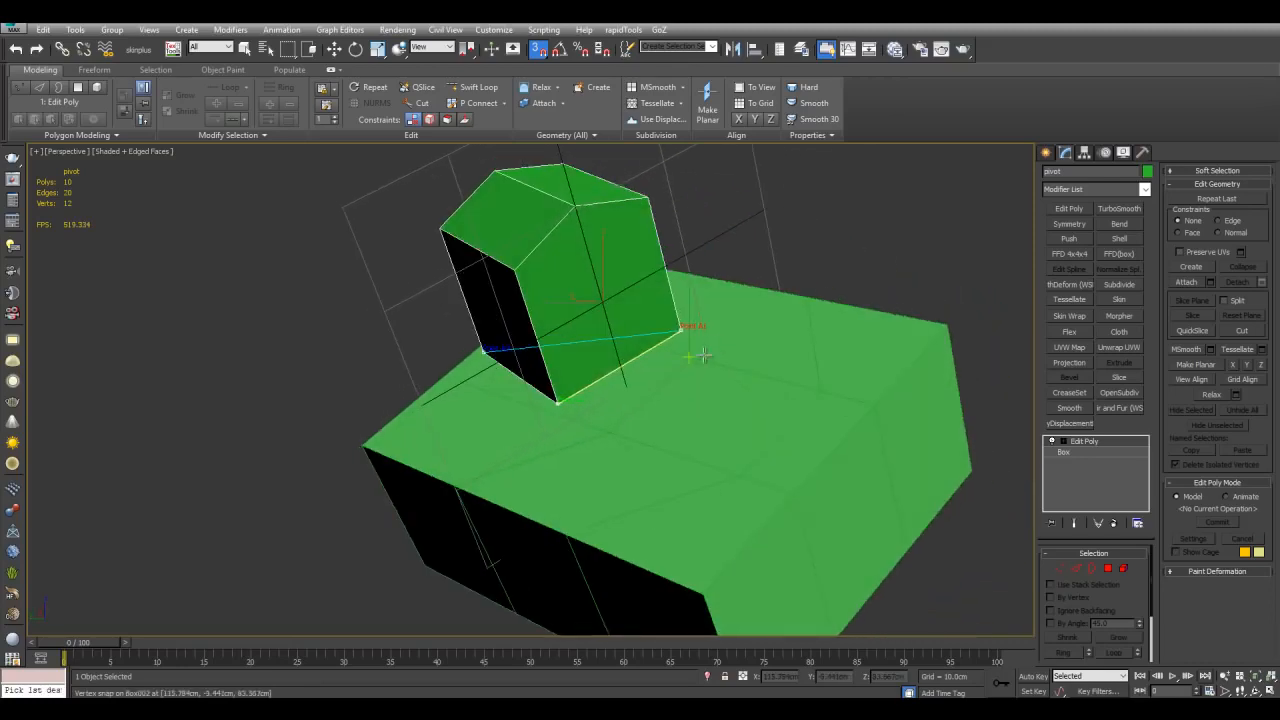
pyautogui.scroll(-3, 886, 293)
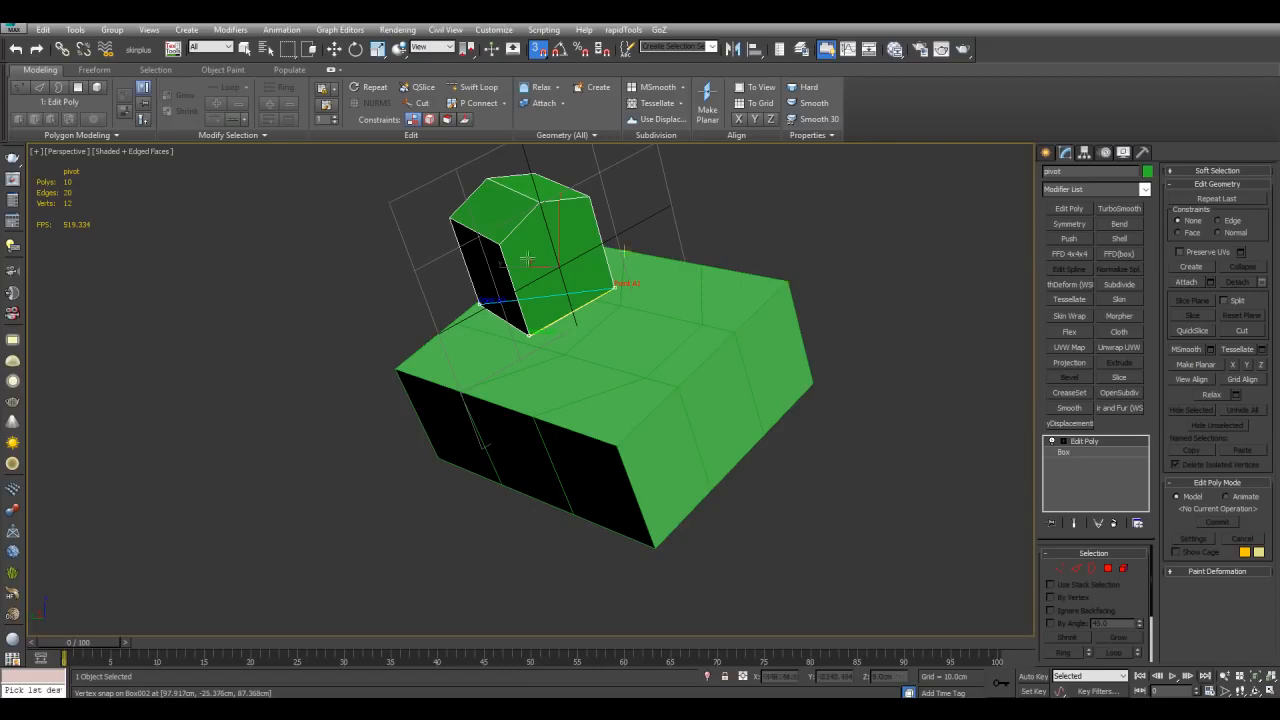
pyautogui.click(786, 281)
pyautogui.click(620, 442)
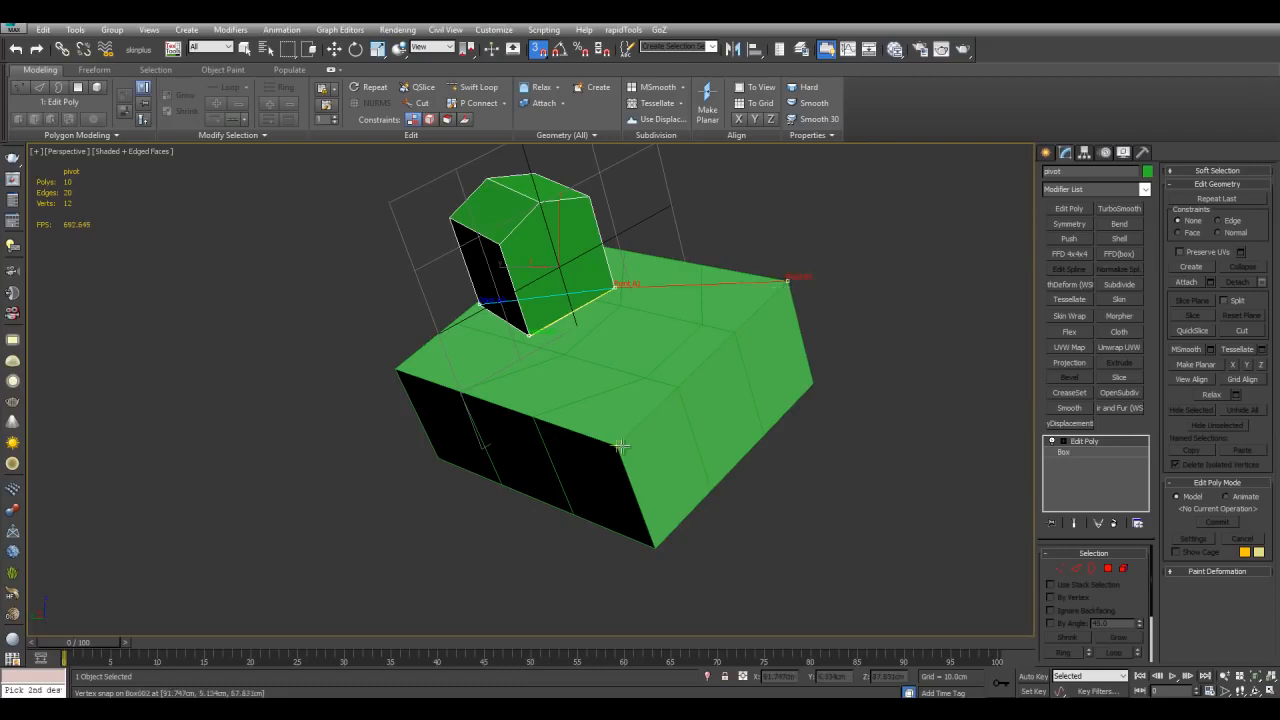
pyautogui.click(393, 372)
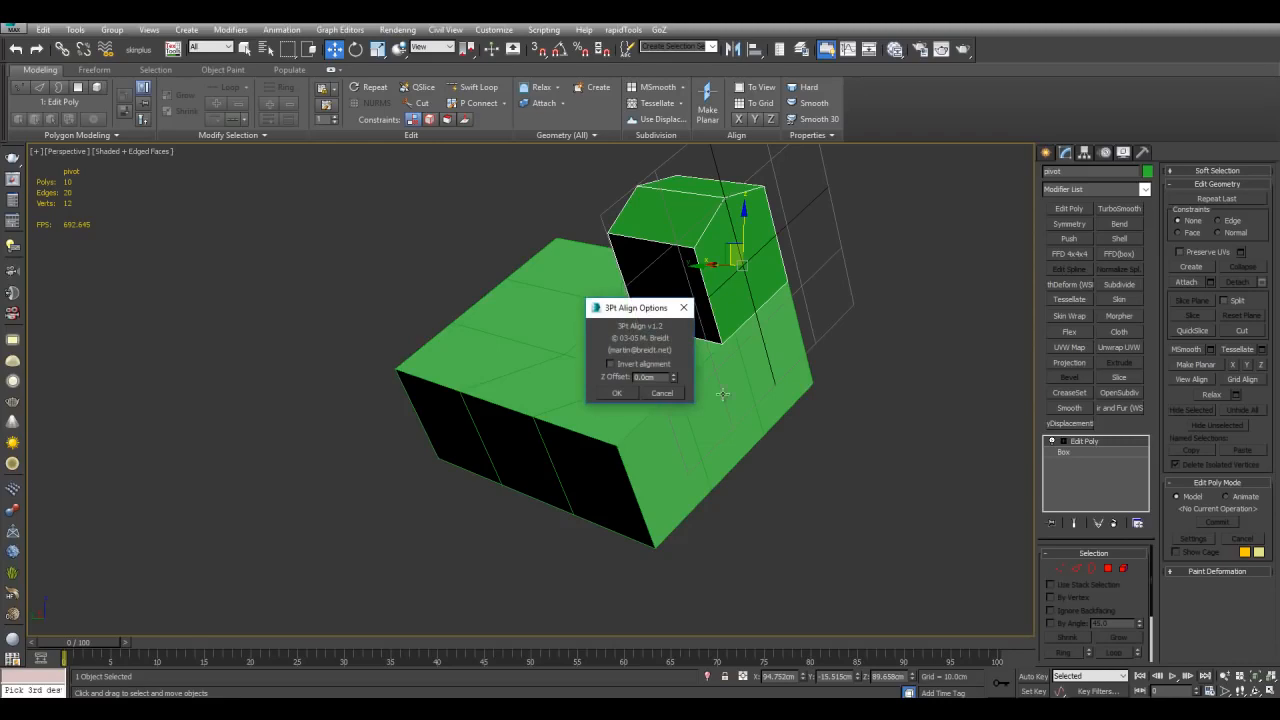
pyautogui.click(615, 392)
# Step: Move the small box across the large box's top surface
pyautogui.moveTo(871, 308); pyautogui.dragTo(860, 415, button='middle')
pyautogui.scroll(4, 818, 459)
pyautogui.scroll(-4, 860, 415)
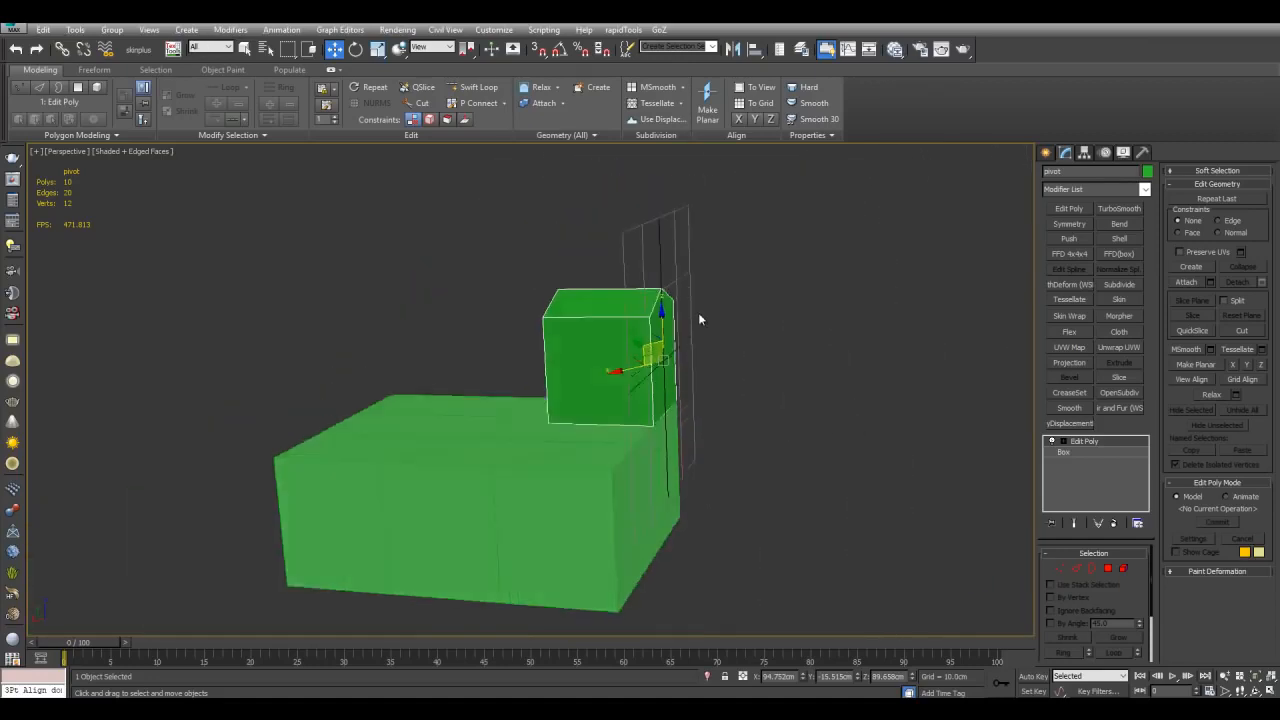
pyautogui.keyDown('alt'); pyautogui.moveTo(700, 299); pyautogui.dragTo(622, 358, button='middle'); pyautogui.keyUp('alt')
pyautogui.hotkey('alt', 'n')
pyautogui.click(535, 382)
pyautogui.press('w')
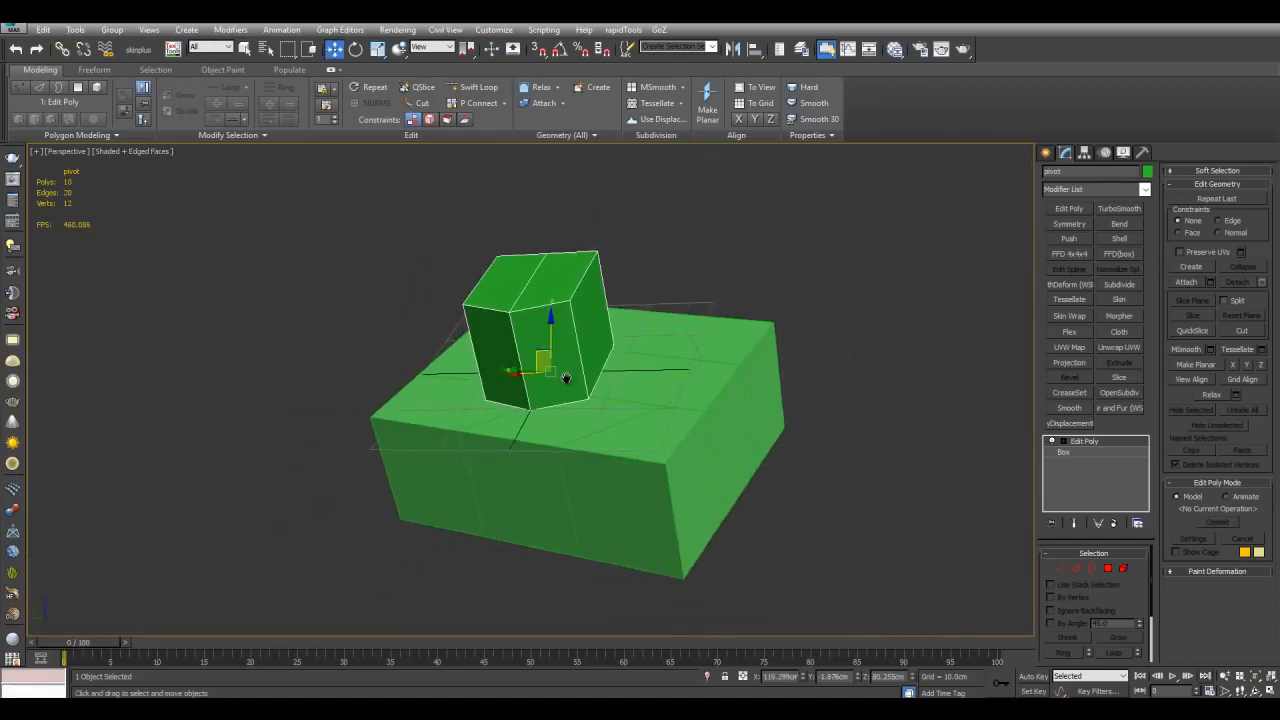
pyautogui.keyDown('alt'); pyautogui.moveTo(535, 382); pyautogui.dragTo(594, 376, button='middle'); pyautogui.keyUp('alt')
pyautogui.keyDown('alt'); pyautogui.moveTo(664, 275); pyautogui.dragTo(715, 305, button='middle'); pyautogui.keyUp('alt')
pyautogui.scroll(3, 787, 372)
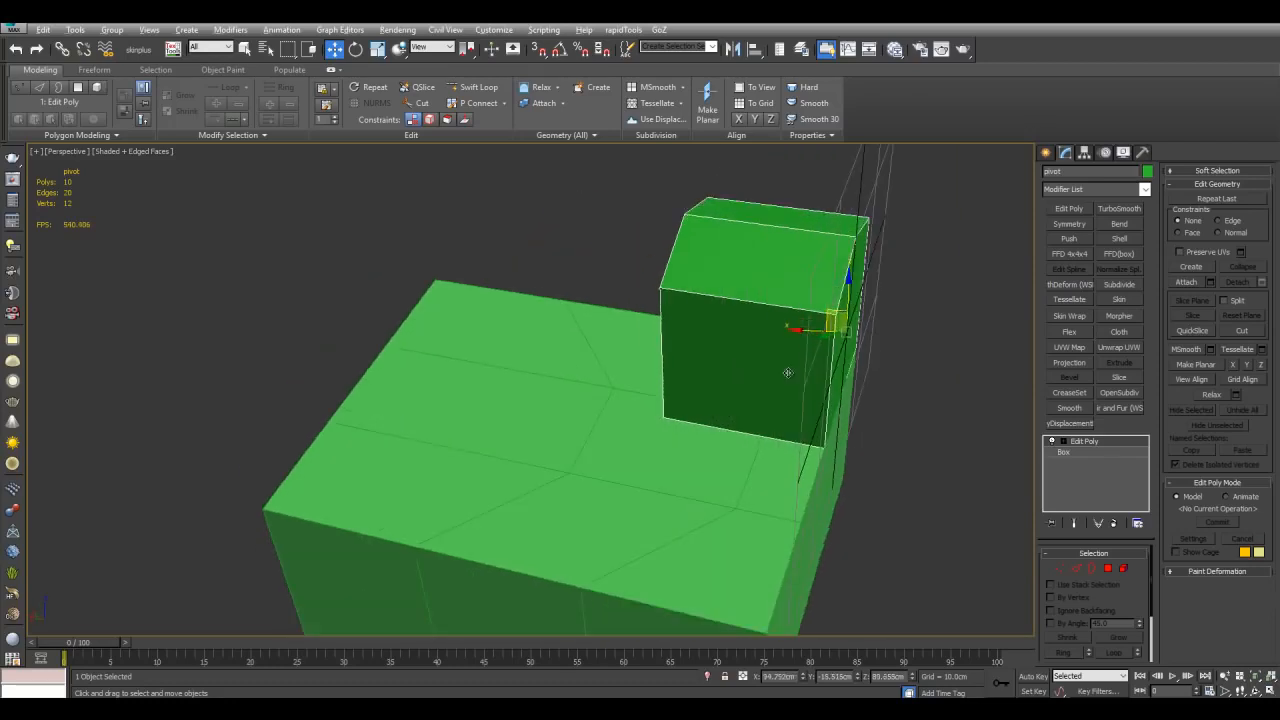
pyautogui.scroll(-3, 769, 299)
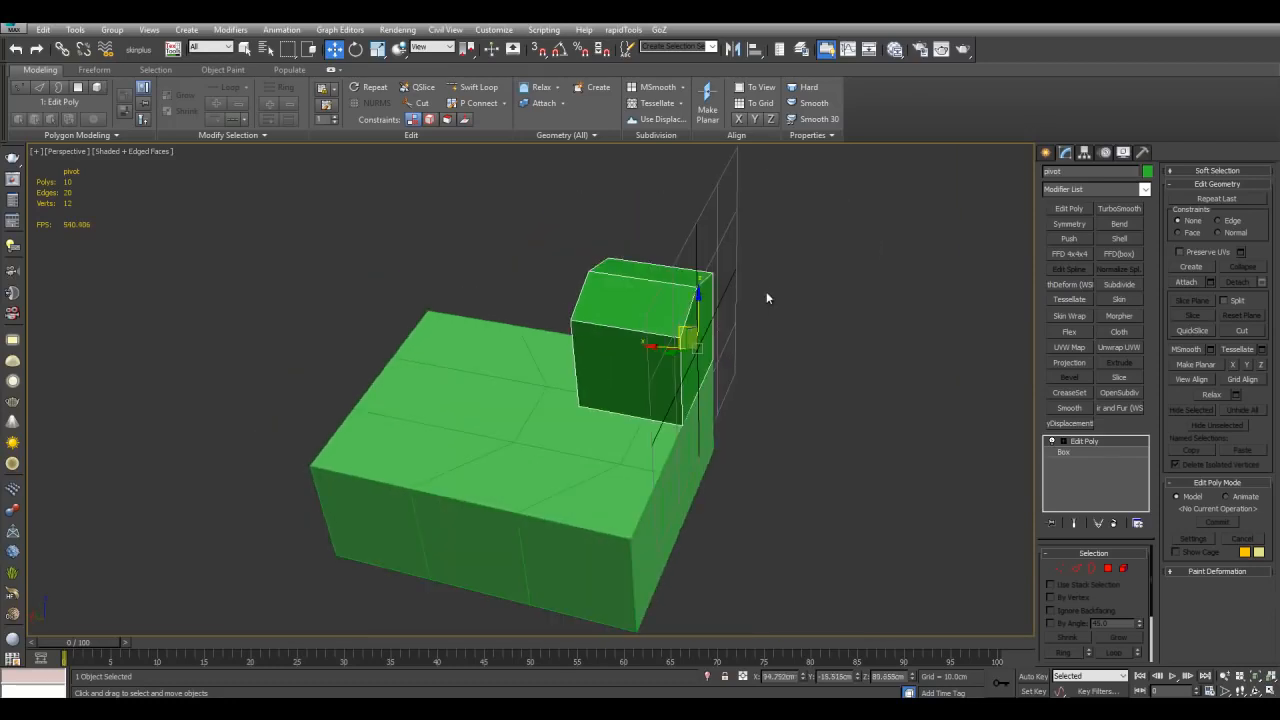
# Step: Set the reference coordinate system to Pick and pick the small box named pivot
pyautogui.click(436, 50)
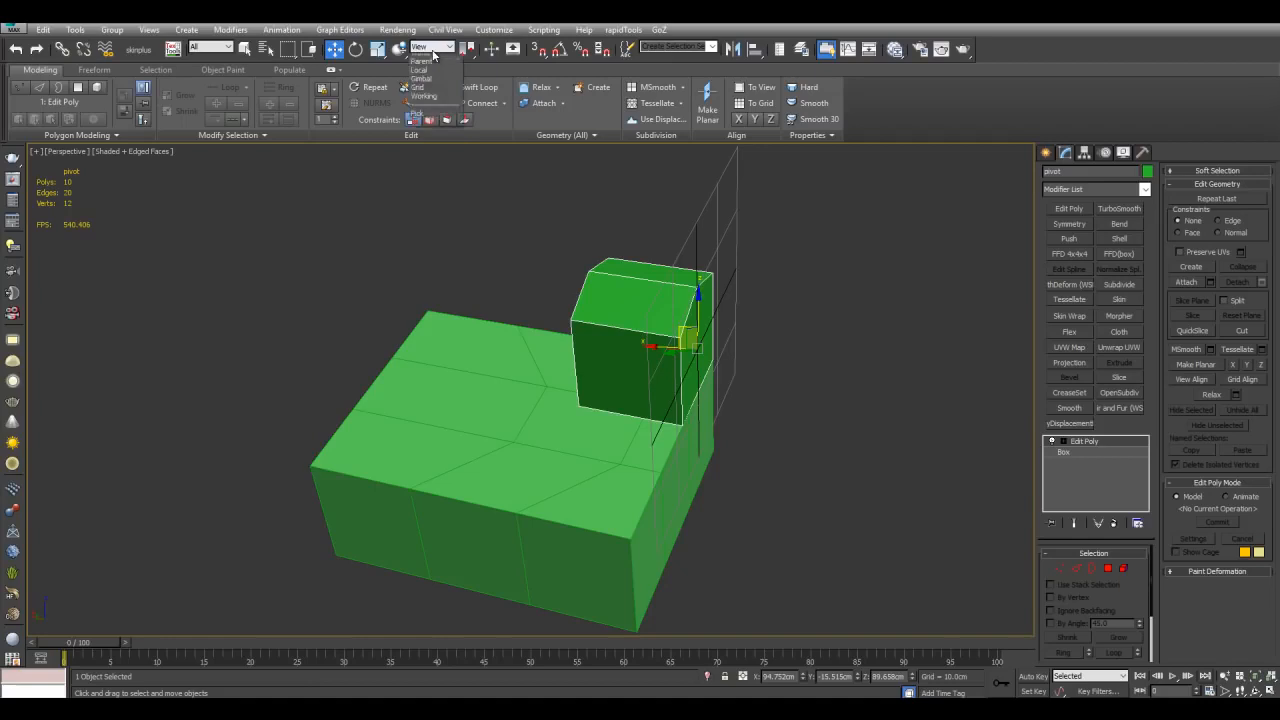
pyautogui.click(432, 138)
pyautogui.scroll(2, 616, 242)
pyautogui.click(661, 264)
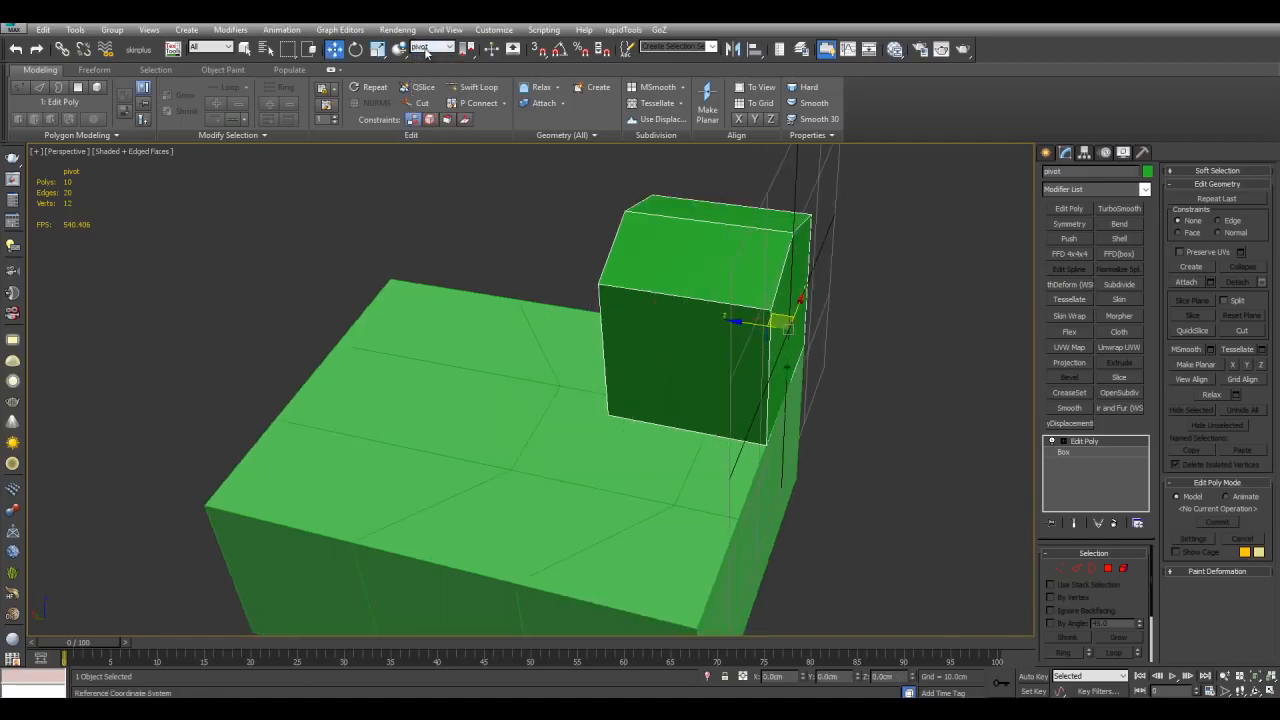
pyautogui.click(427, 50)
pyautogui.click(423, 154)
# Step: Turn on snapping and enable axis constraints in the grid and snap options
pyautogui.keyDown('alt'); pyautogui.moveTo(680, 328); pyautogui.dragTo(720, 288, button='middle'); pyautogui.keyUp('alt')
pyautogui.press('s')
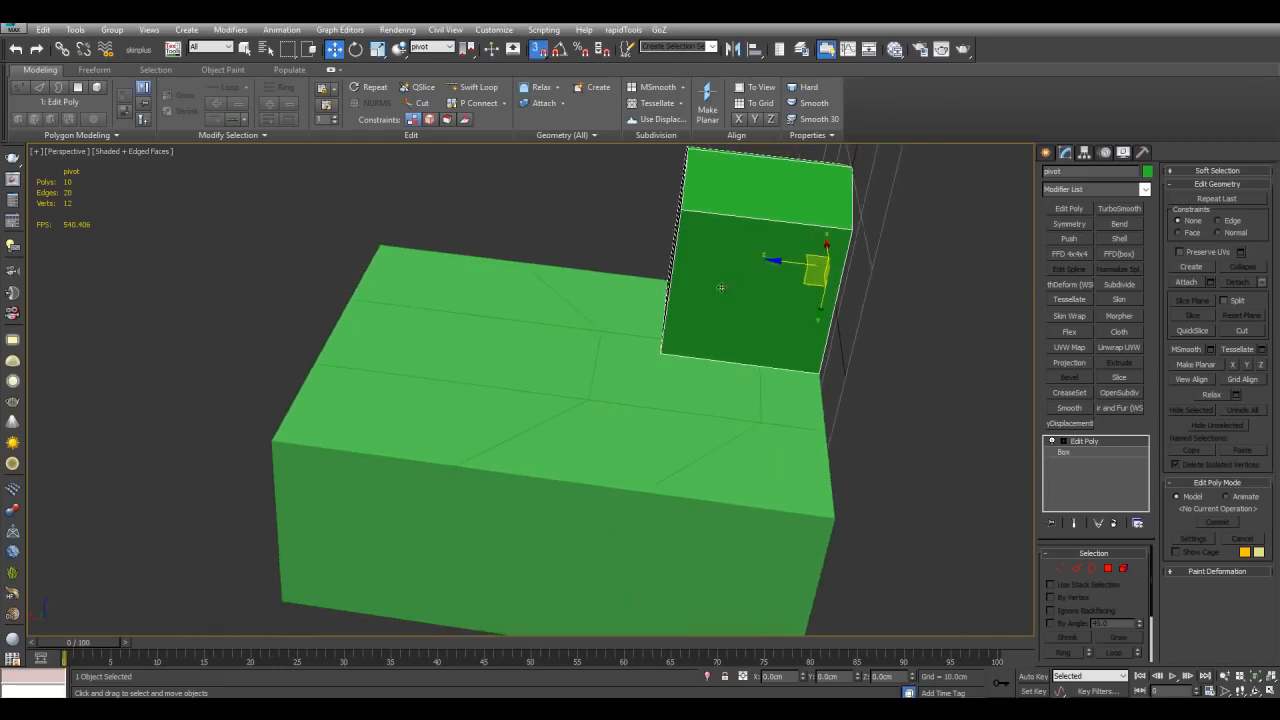
pyautogui.rightClick(535, 50)
pyautogui.click(596, 288)
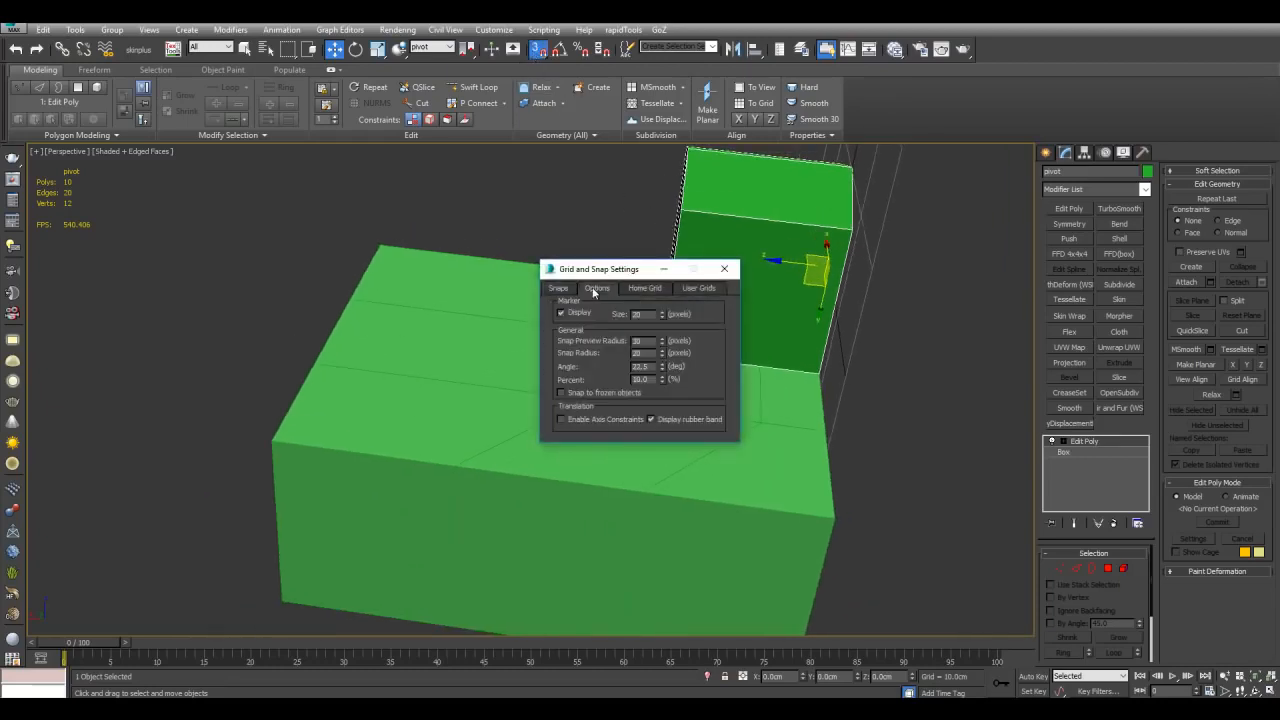
pyautogui.click(602, 419)
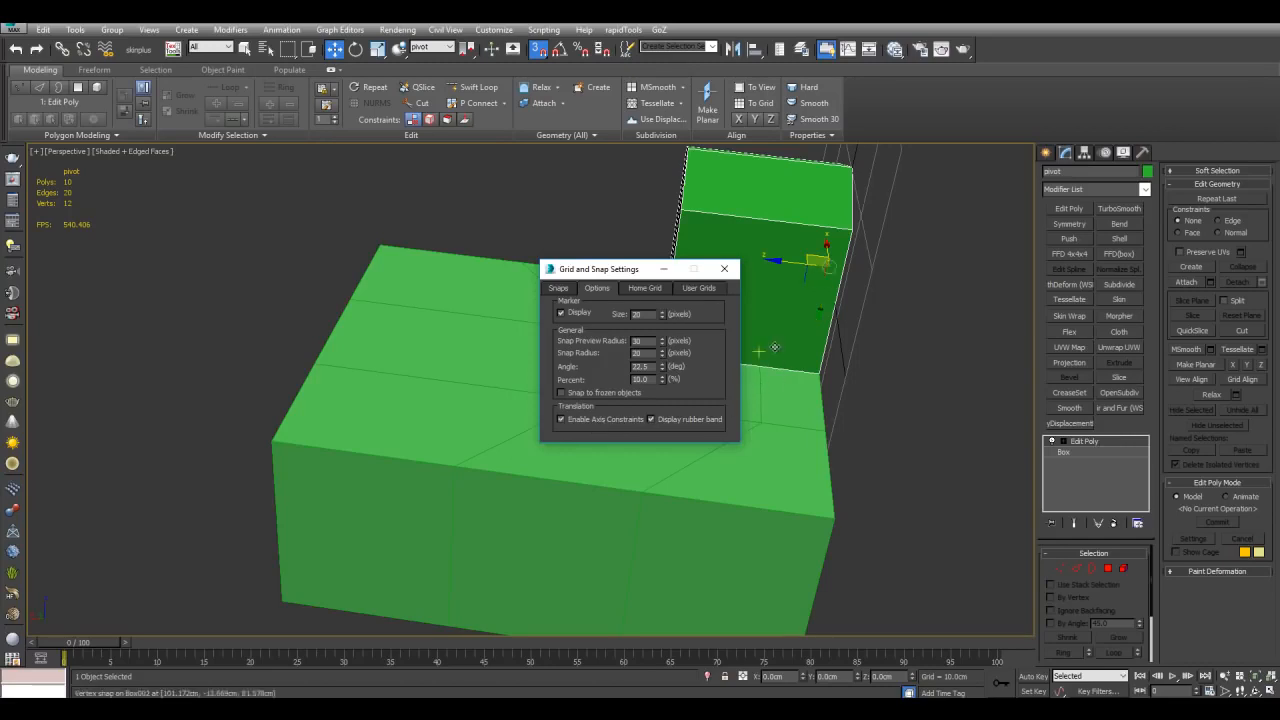
# Step: Snap-move the small box along its axis to a vertex on the large box
pyautogui.scroll(3, 818, 300)
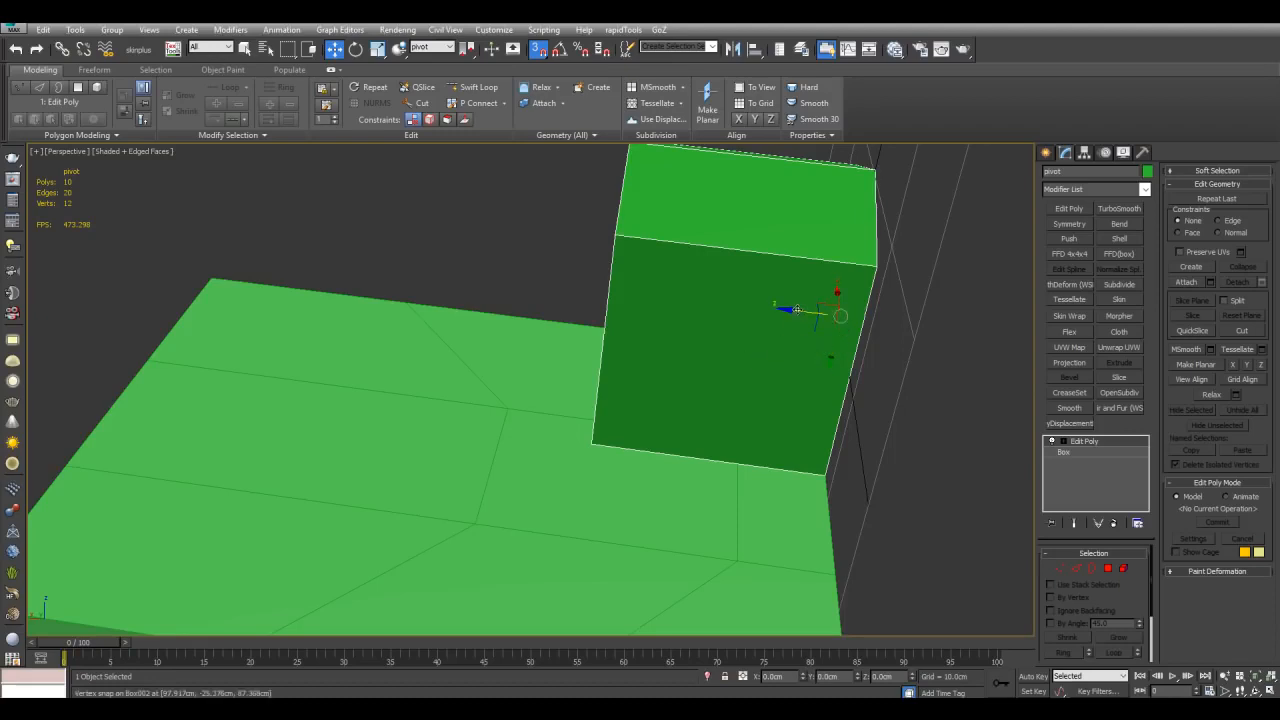
pyautogui.scroll(-3, 727, 350)
pyautogui.moveTo(690, 332); pyautogui.dragTo(729, 321, button='middle')
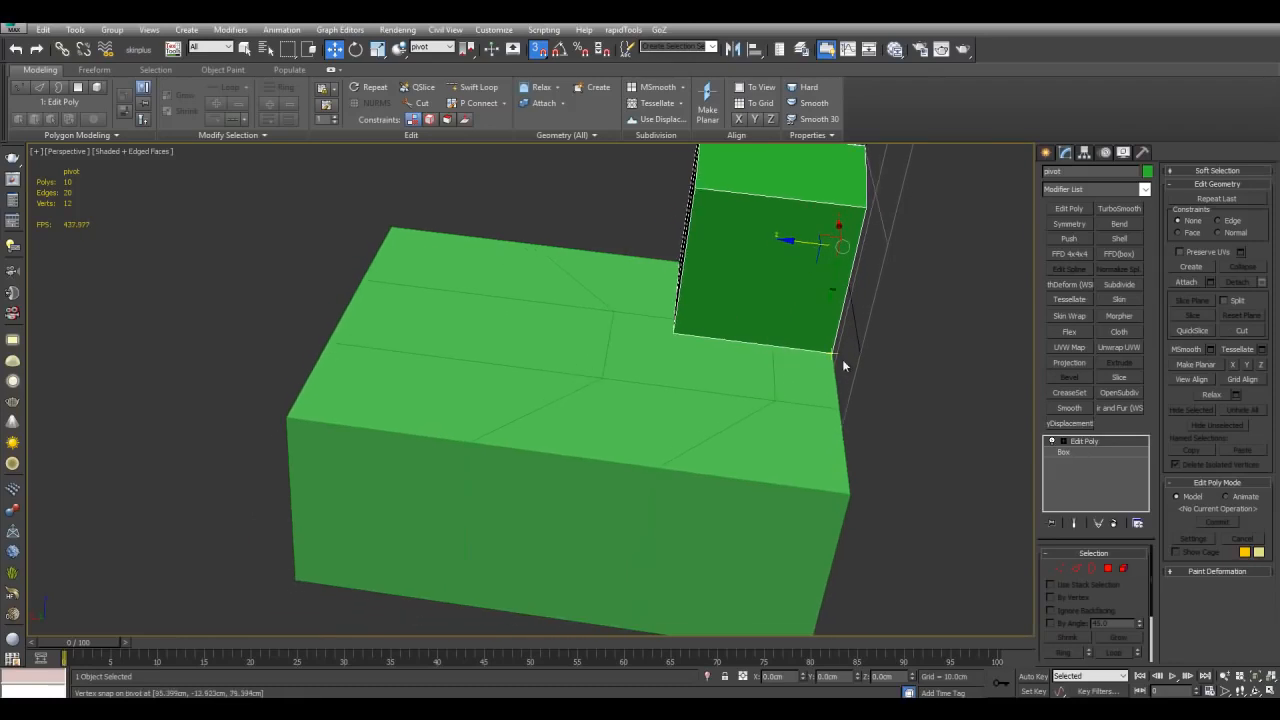
pyautogui.moveTo(830, 350); pyautogui.dragTo(467, 443)
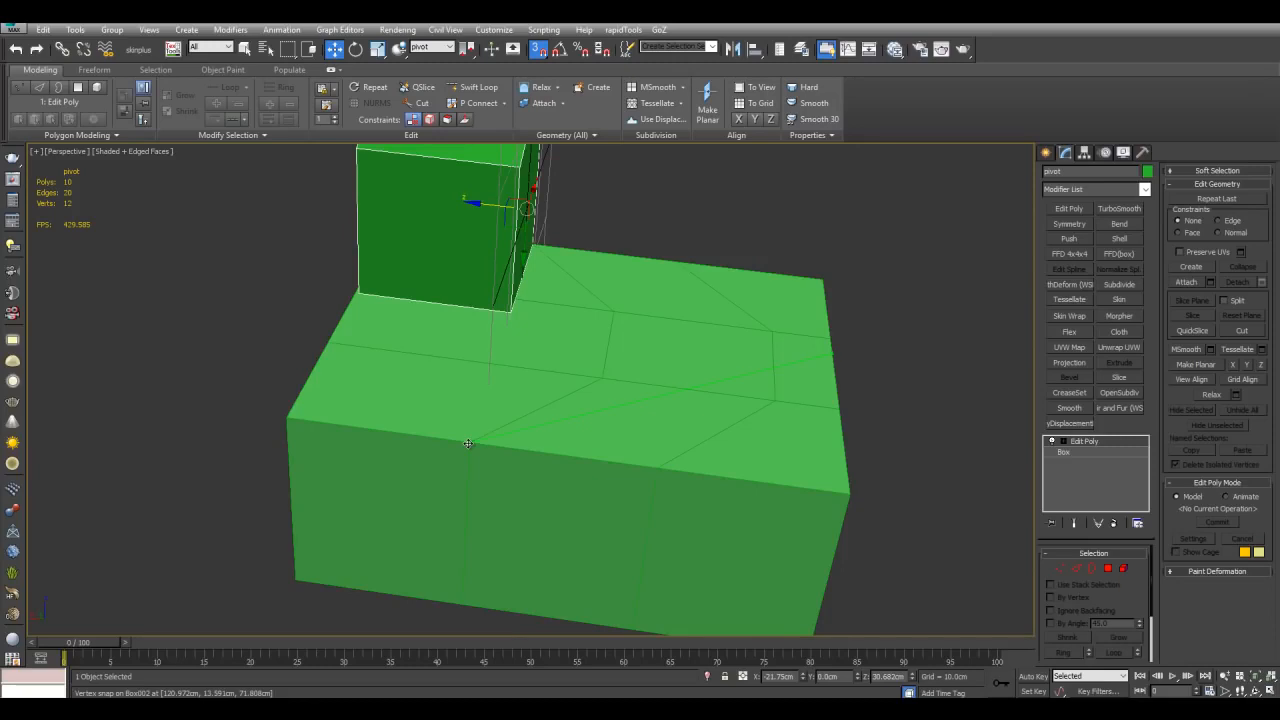
pyautogui.scroll(-5, 800, 365)
pyautogui.moveTo(803, 366)
pyautogui.keyDown('alt'); pyautogui.mouseDown(button='middle')
pyautogui.moveTo(754, 394)
pyautogui.moveTo(789, 381)
pyautogui.mouseUp(button='middle'); pyautogui.keyUp('alt')
pyautogui.scroll(5, 761, 394)
pyautogui.press('s')
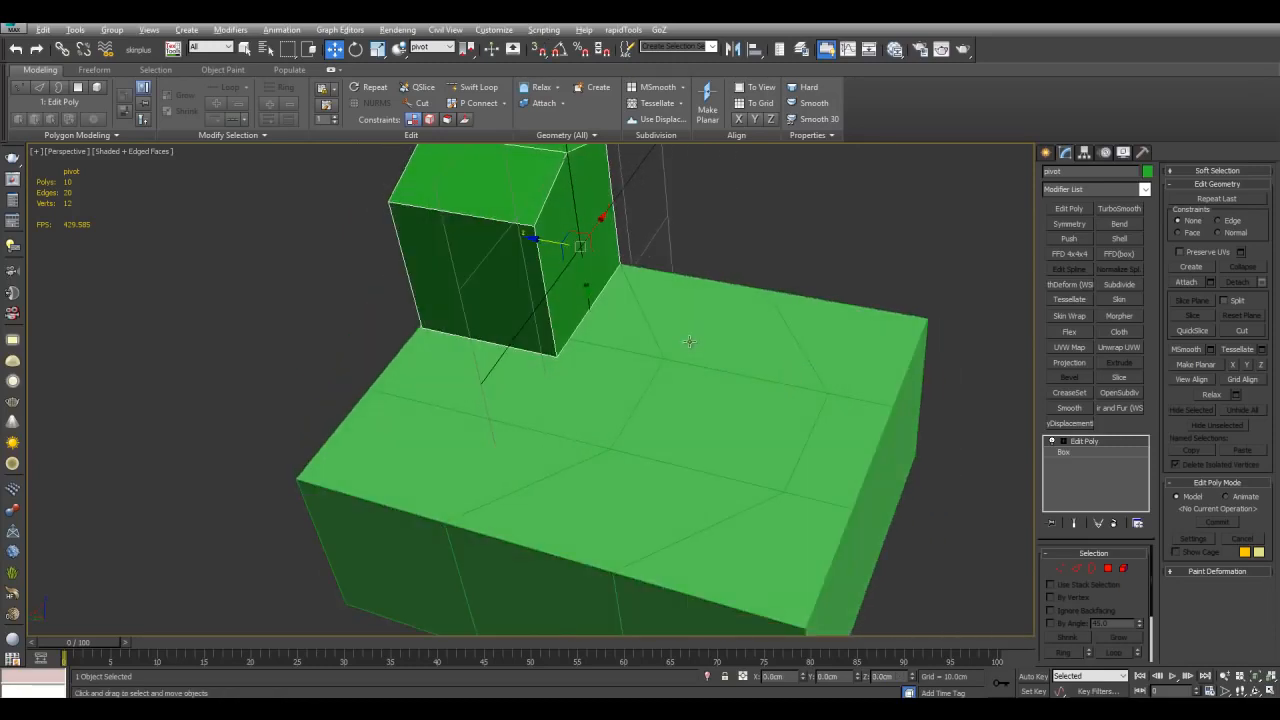
# Step: Select an edge loop on the large box and align it to the active grid with Grid Align
pyautogui.scroll(-3, 687, 330)
pyautogui.keyDown('alt'); pyautogui.moveTo(585, 232); pyautogui.dragTo(713, 340, button='middle'); pyautogui.keyUp('alt')
pyautogui.click(751, 359)
pyautogui.scroll(4, 763, 348)
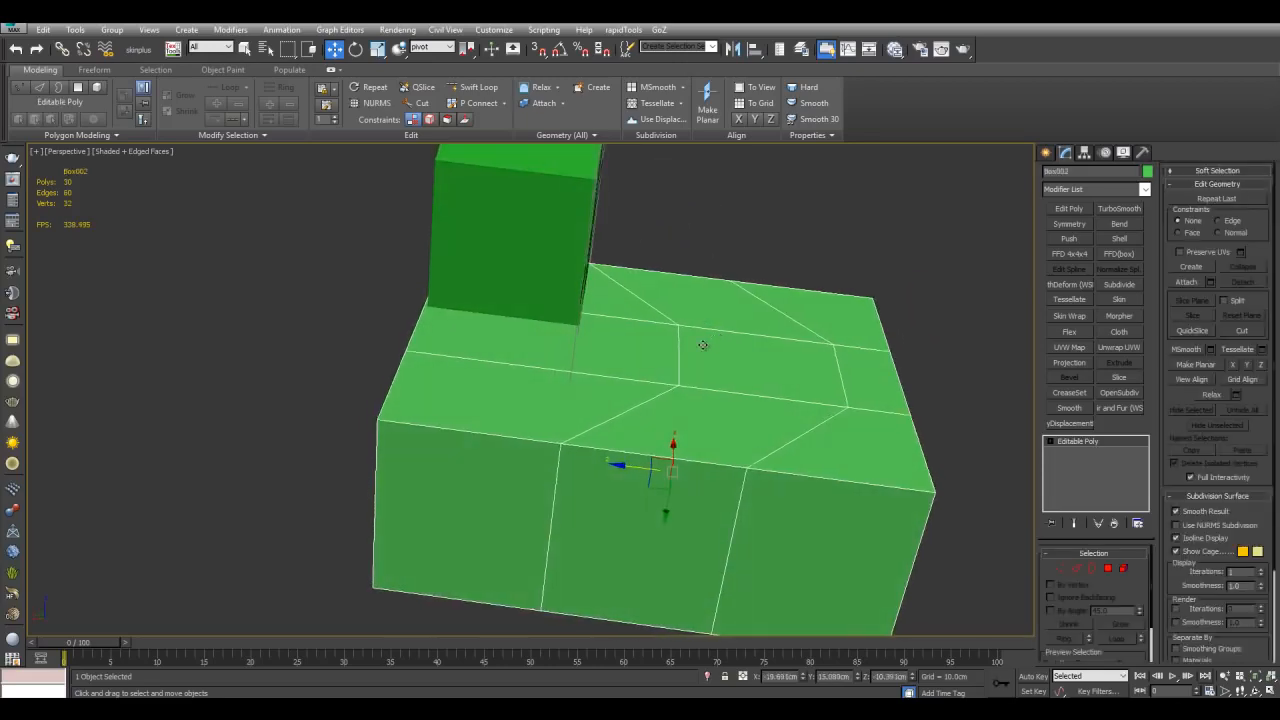
pyautogui.press('2')
pyautogui.doubleClick(678, 349)
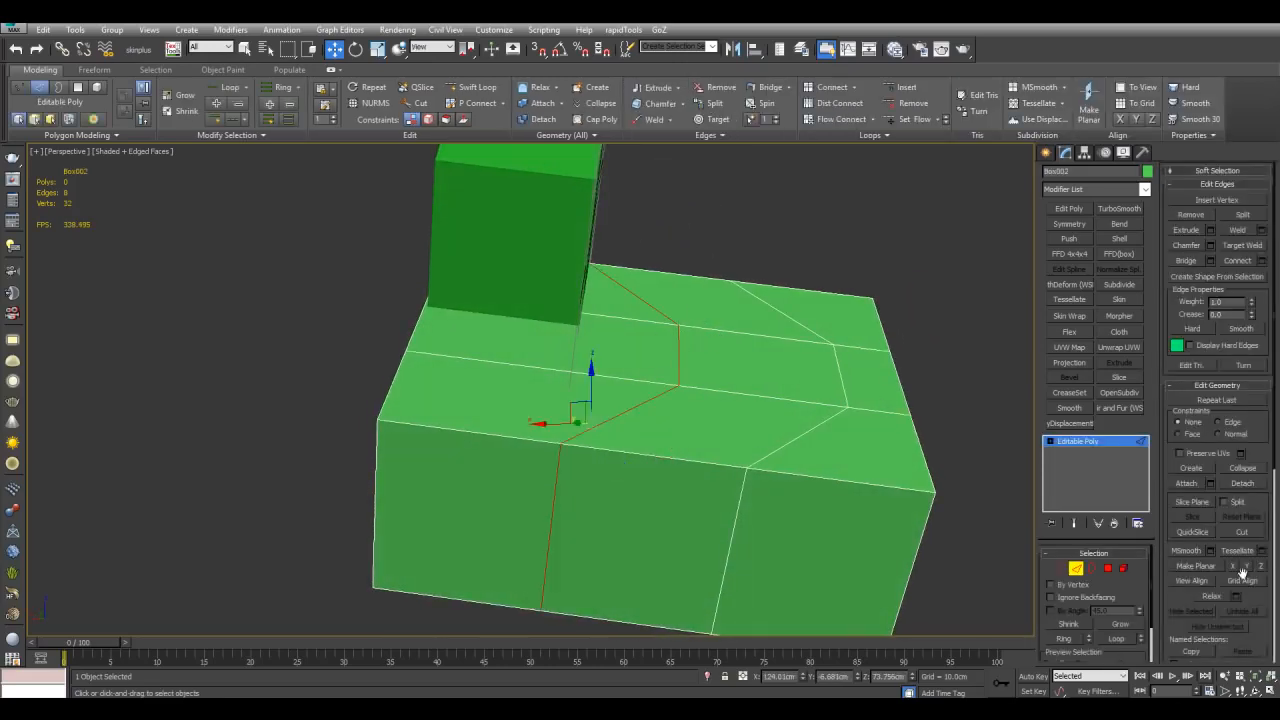
pyautogui.click(1244, 582)
pyautogui.moveTo(696, 304)
pyautogui.keyDown('alt'); pyautogui.mouseDown(button='middle')
pyautogui.moveTo(623, 324)
pyautogui.moveTo(677, 309)
pyautogui.moveTo(701, 318)
pyautogui.moveTo(727, 369)
pyautogui.moveTo(717, 324)
pyautogui.moveTo(691, 302)
pyautogui.mouseUp(button='middle'); pyautogui.keyUp('alt')
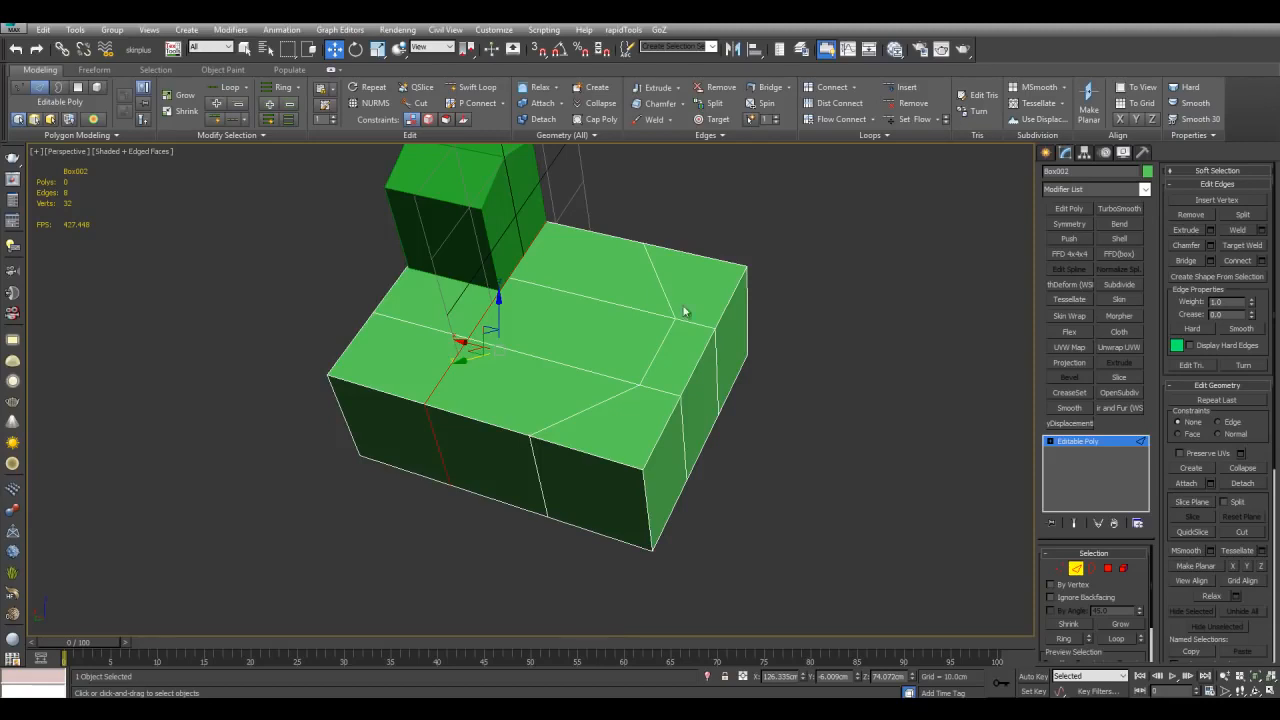
pyautogui.press('2')
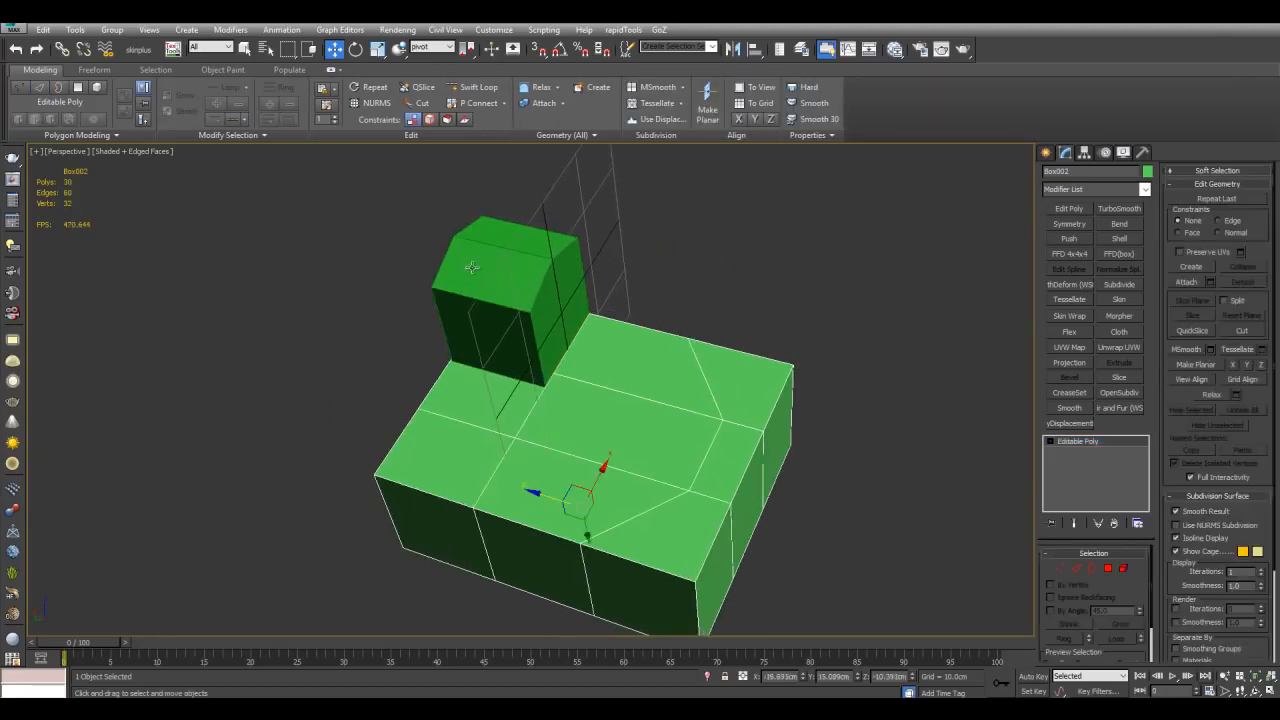
# Step: Select the small box and snap-move it to a vertex on the large box's front edge
pyautogui.click(472, 267)
pyautogui.scroll(3, 640, 320)
pyautogui.moveTo(576, 392); pyautogui.dragTo(640, 387, button='middle')
pyautogui.press('s')
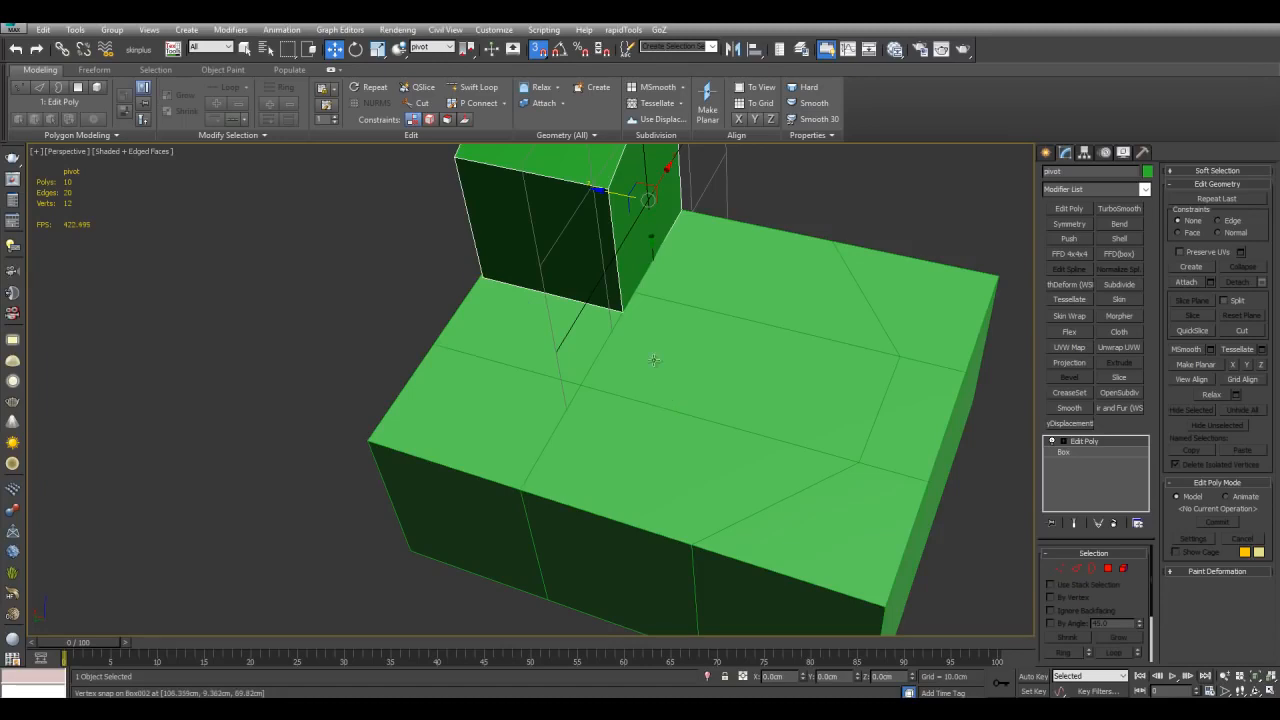
pyautogui.moveTo(621, 307); pyautogui.dragTo(697, 544)
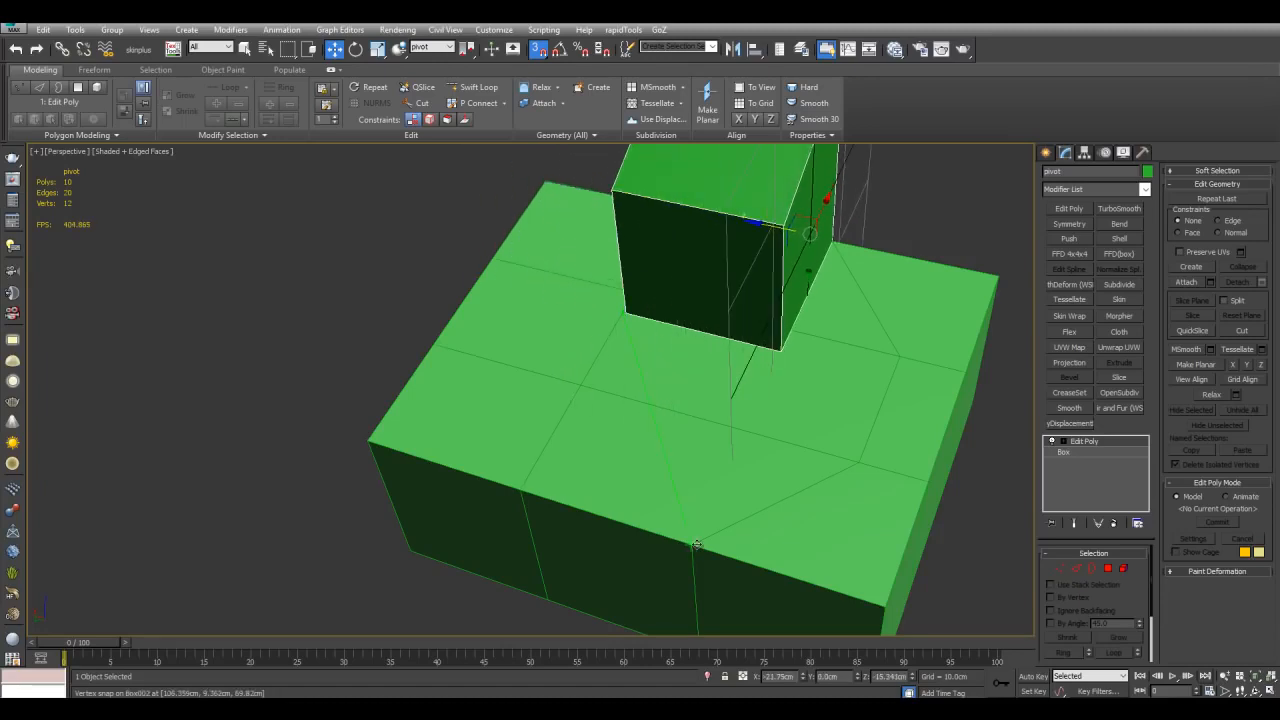
# Step: Snap-move the small box to reposition it on top of the large box
pyautogui.keyDown('alt'); pyautogui.moveTo(843, 503); pyautogui.dragTo(800, 397, button='middle'); pyautogui.keyUp('alt')
pyautogui.keyDown('alt'); pyautogui.moveTo(671, 357); pyautogui.dragTo(647, 319, button='middle'); pyautogui.keyUp('alt')
pyautogui.scroll(-4, 703, 349)
pyautogui.press('s')
pyautogui.moveTo(628, 306); pyautogui.dragTo(660, 329)
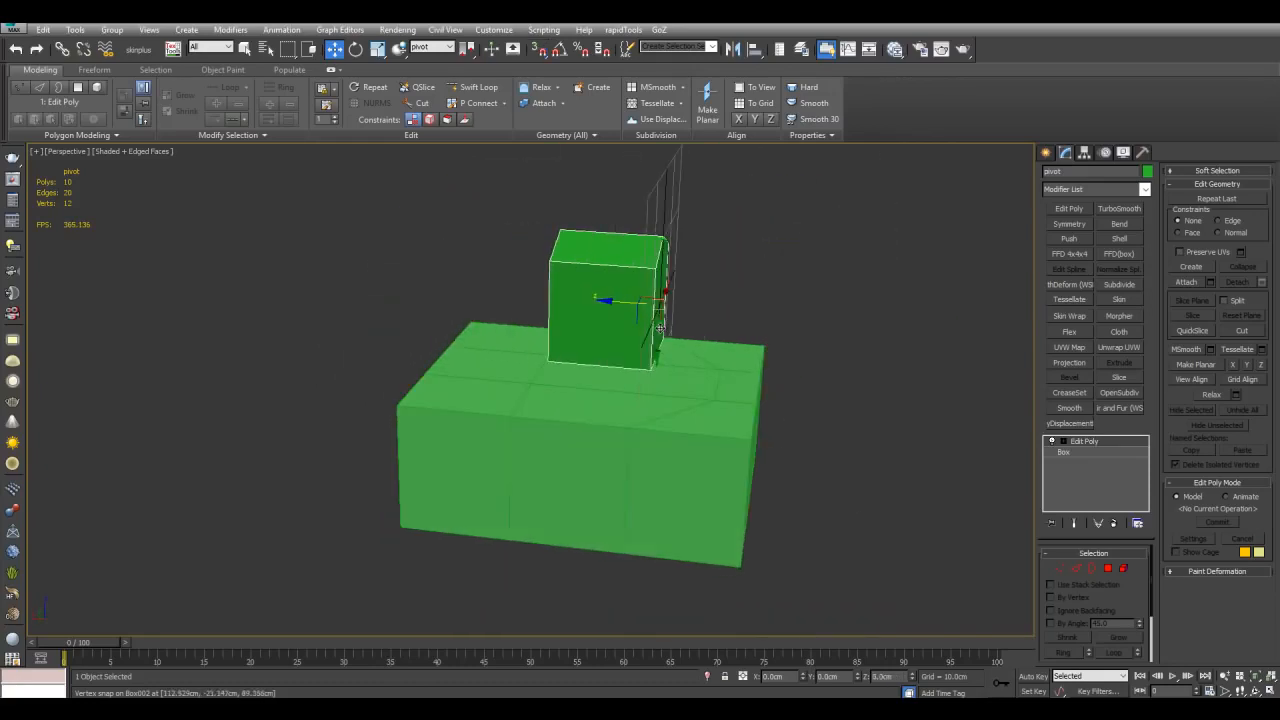
pyautogui.keyDown('alt'); pyautogui.moveTo(733, 319); pyautogui.dragTo(708, 344, button='middle'); pyautogui.keyUp('alt')
pyautogui.press('s')
pyautogui.moveTo(856, 362); pyautogui.dragTo(839, 363, button='middle')
# Step: Select another edge loop on the large box and align it to the grid with Grid Align
pyautogui.click(735, 369)
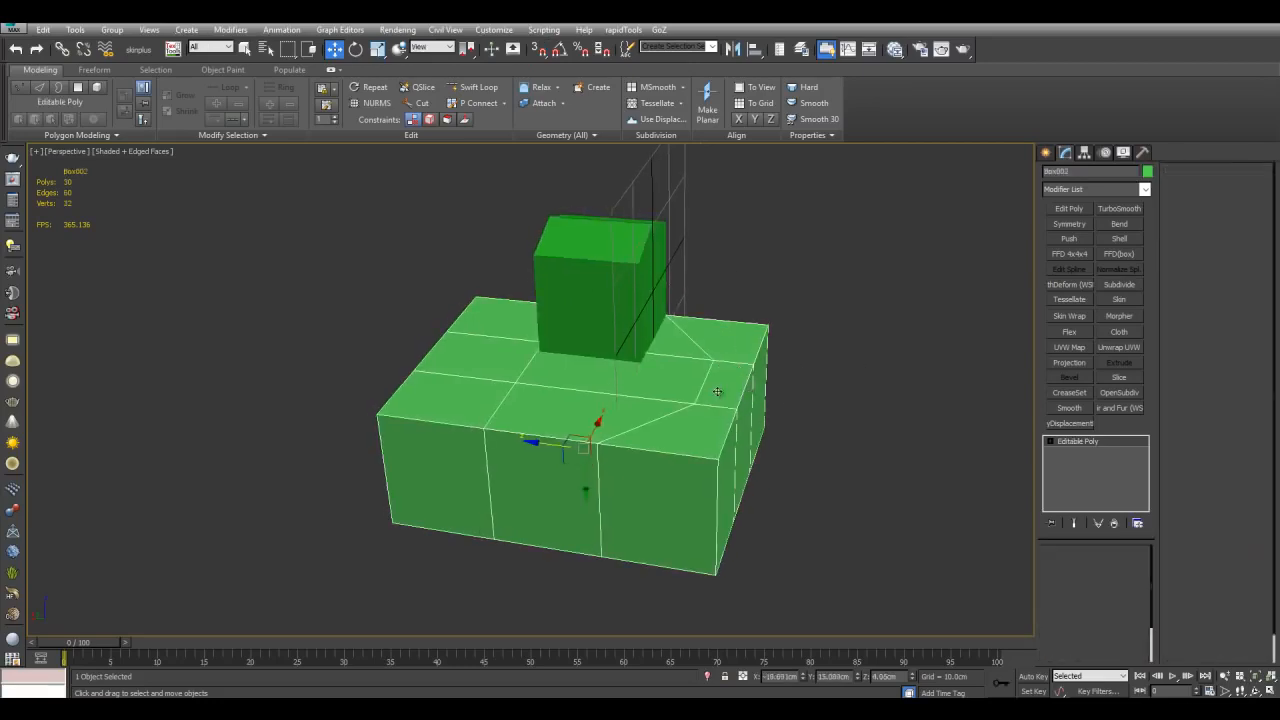
pyautogui.press('2')
pyautogui.doubleClick(701, 385)
pyautogui.click(1258, 582)
pyautogui.keyDown('alt'); pyautogui.moveTo(729, 425); pyautogui.dragTo(760, 367, button='middle'); pyautogui.keyUp('alt')
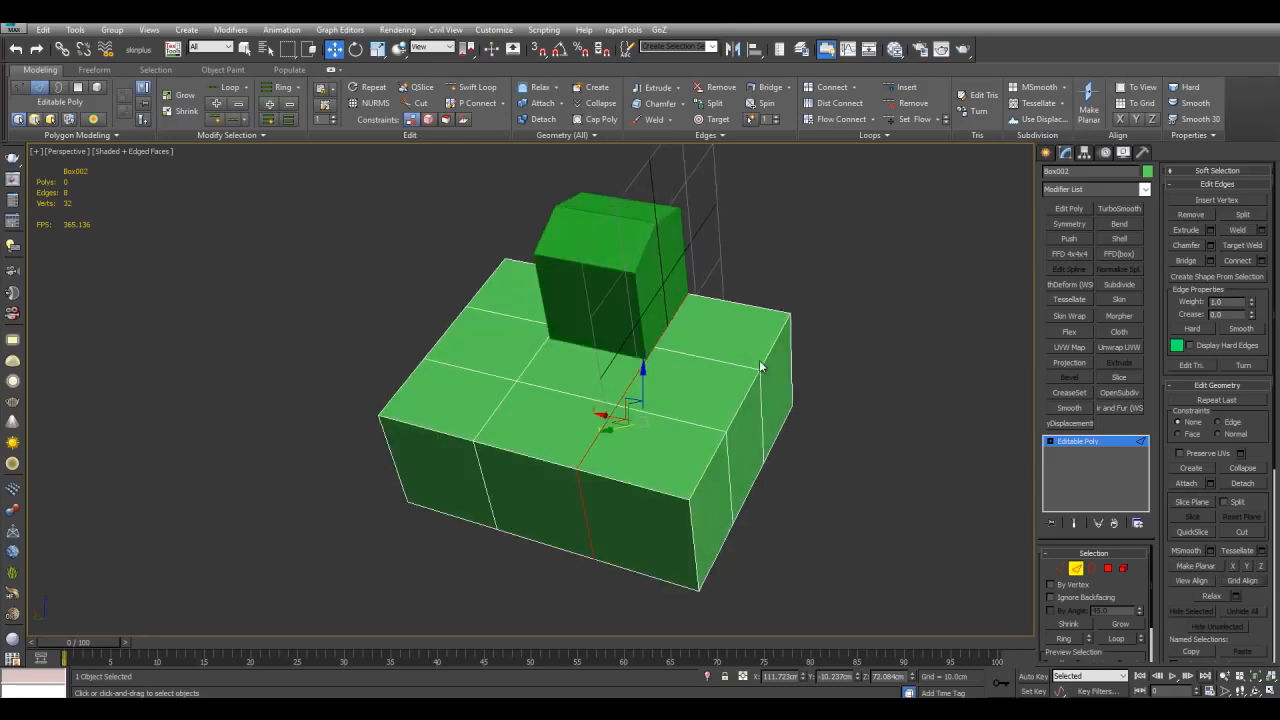
pyautogui.press('2')
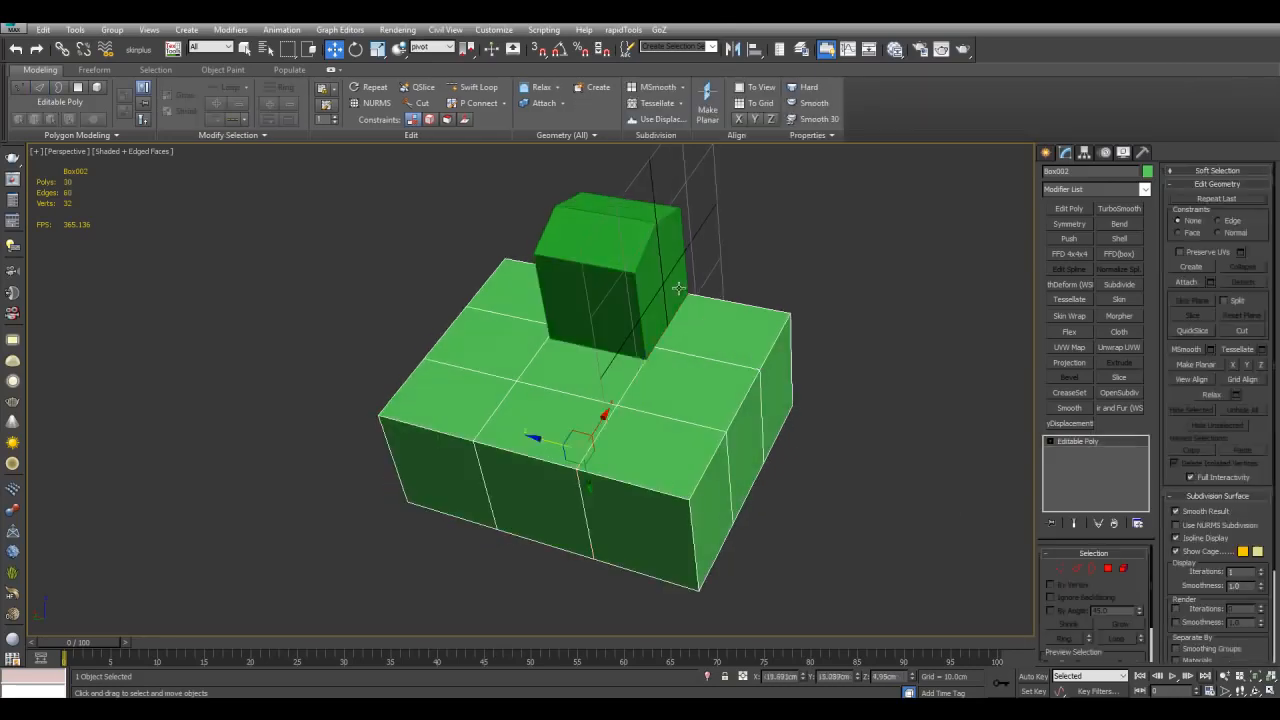
# Step: Isolate the large box and add an Edit Poly modifier to it, working at edge level
pyautogui.scroll(-3, 586, 376)
pyautogui.keyDown('alt'); pyautogui.moveTo(664, 369); pyautogui.dragTo(752, 414, button='middle'); pyautogui.keyUp('alt')
pyautogui.scroll(4, 583, 420)
pyautogui.click(567, 390)
pyautogui.scroll(-4, 567, 390)
pyautogui.keyDown('alt'); pyautogui.moveTo(752, 414); pyautogui.dragTo(848, 355, button='middle'); pyautogui.keyUp('alt')
pyautogui.click(751, 420)
pyautogui.hotkey('alt', 'q')
pyautogui.click(1069, 210)
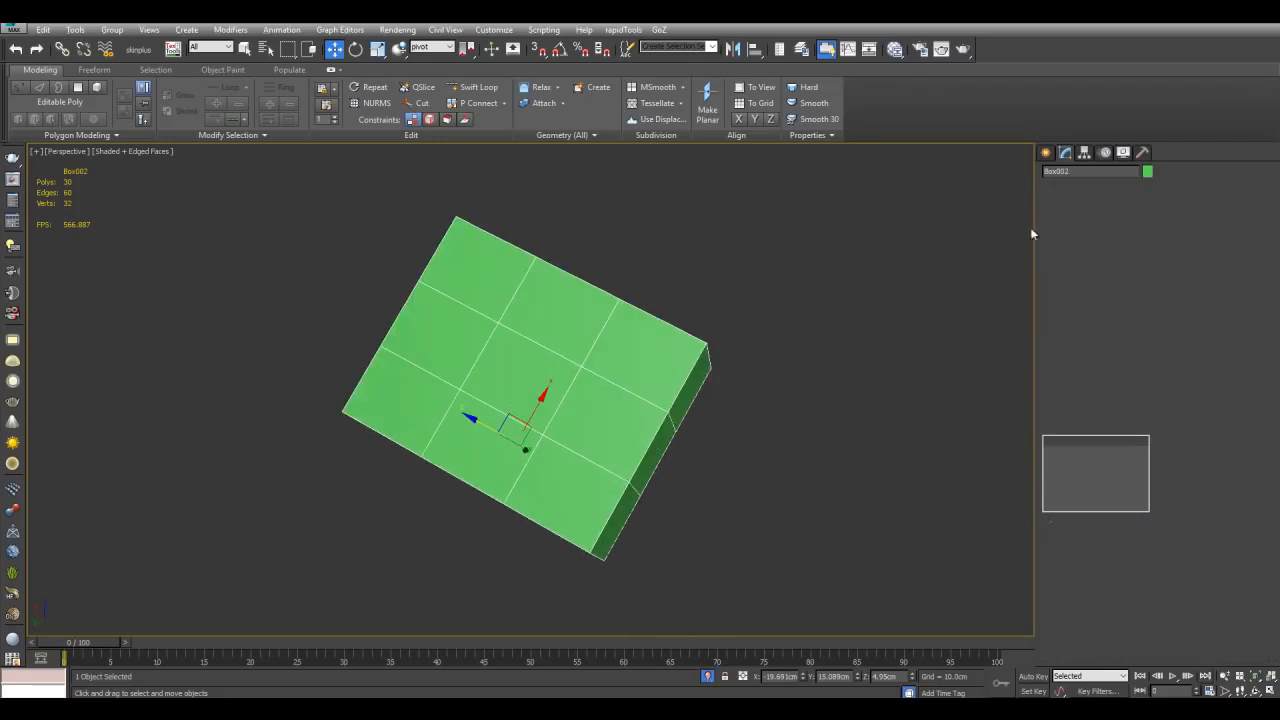
pyautogui.keyDown('alt'); pyautogui.moveTo(950, 330); pyautogui.dragTo(876, 362, button='middle'); pyautogui.keyUp('alt')
pyautogui.press('2')
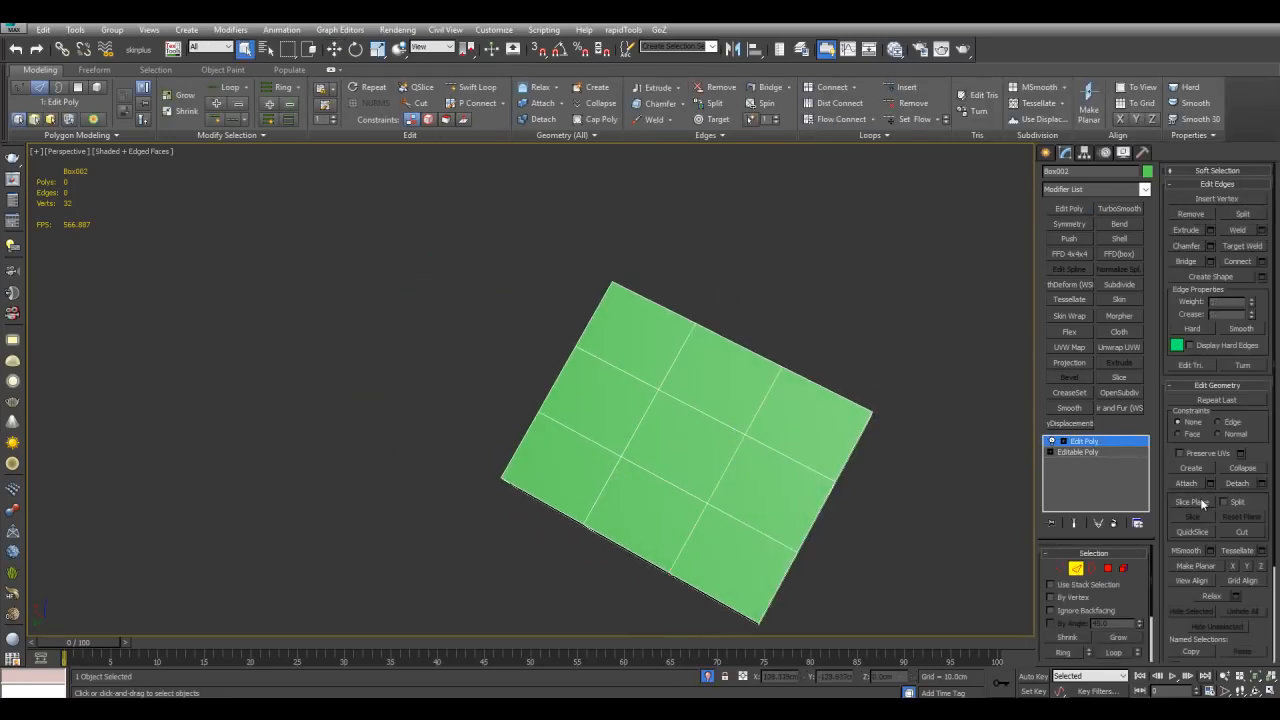
# Step: QuickSlice the large box with a diagonal cut across its top face
pyautogui.click(1200, 533)
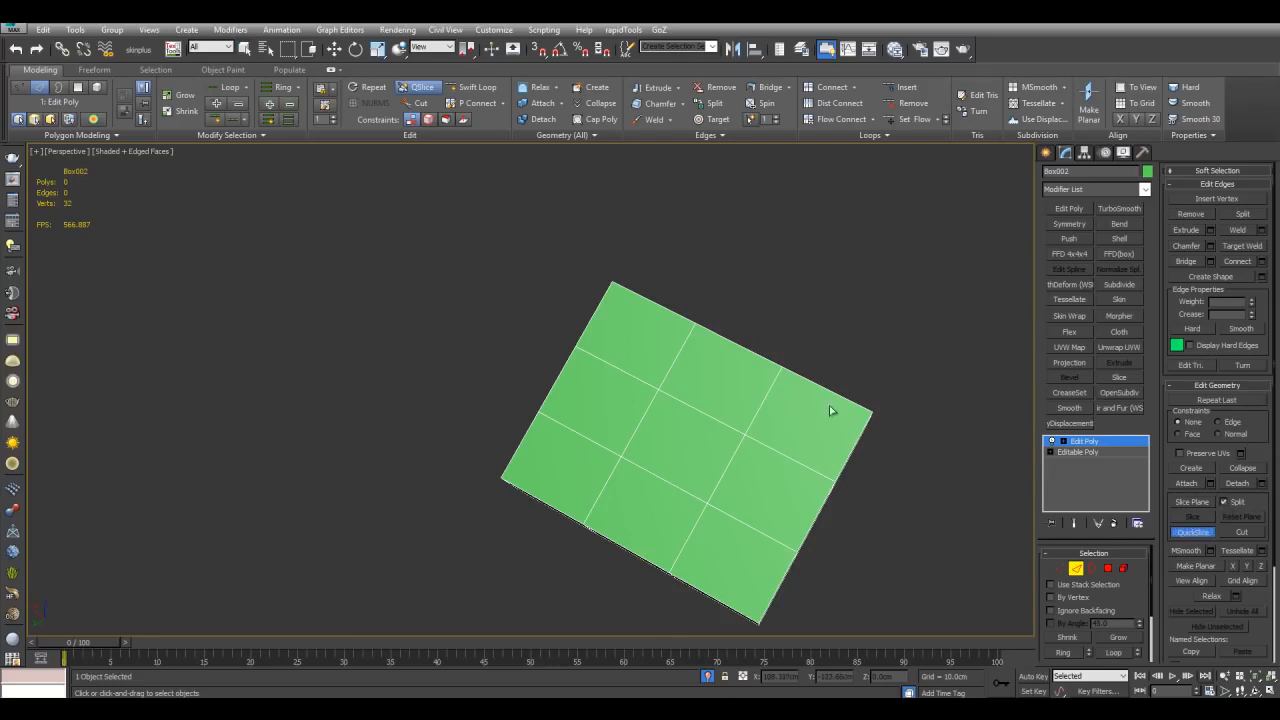
pyautogui.moveTo(607, 312); pyautogui.dragTo(529, 329, button='middle')
pyautogui.scroll(-3, 529, 329)
pyautogui.keyDown('alt'); pyautogui.moveTo(590, 375); pyautogui.dragTo(655, 384, button='middle'); pyautogui.keyUp('alt')
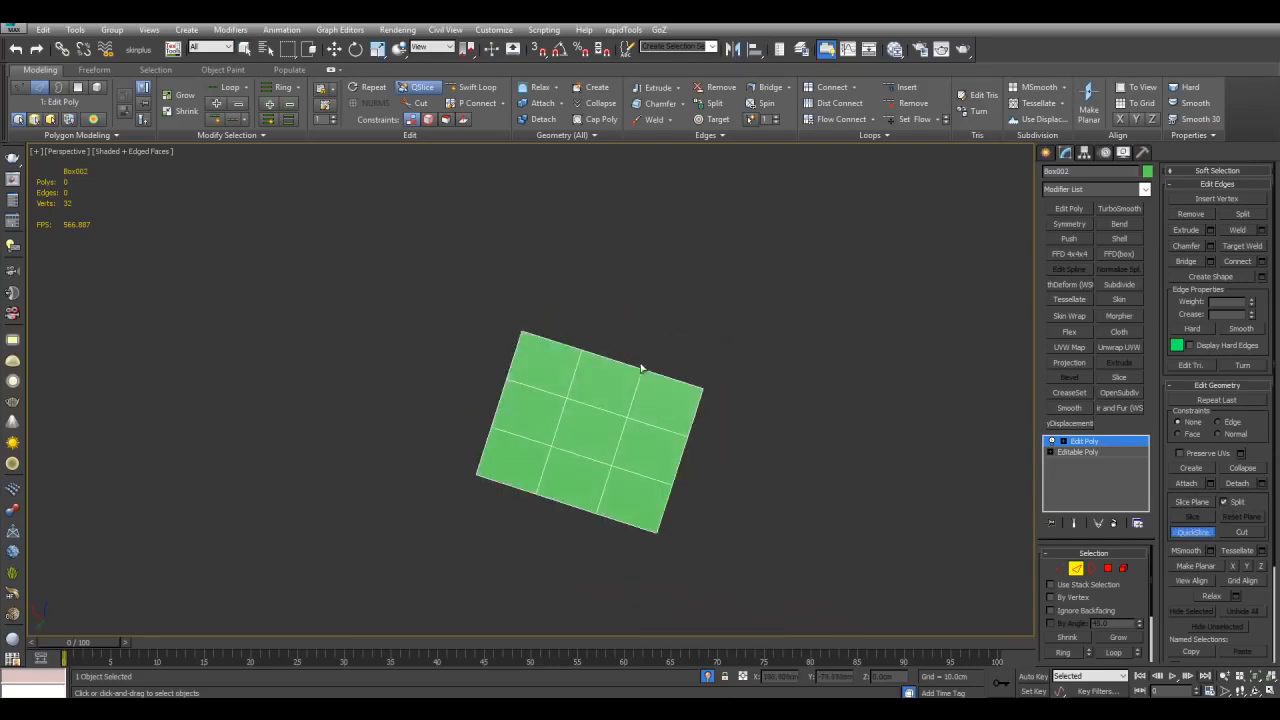
pyautogui.scroll(4, 638, 364)
pyautogui.click(666, 408)
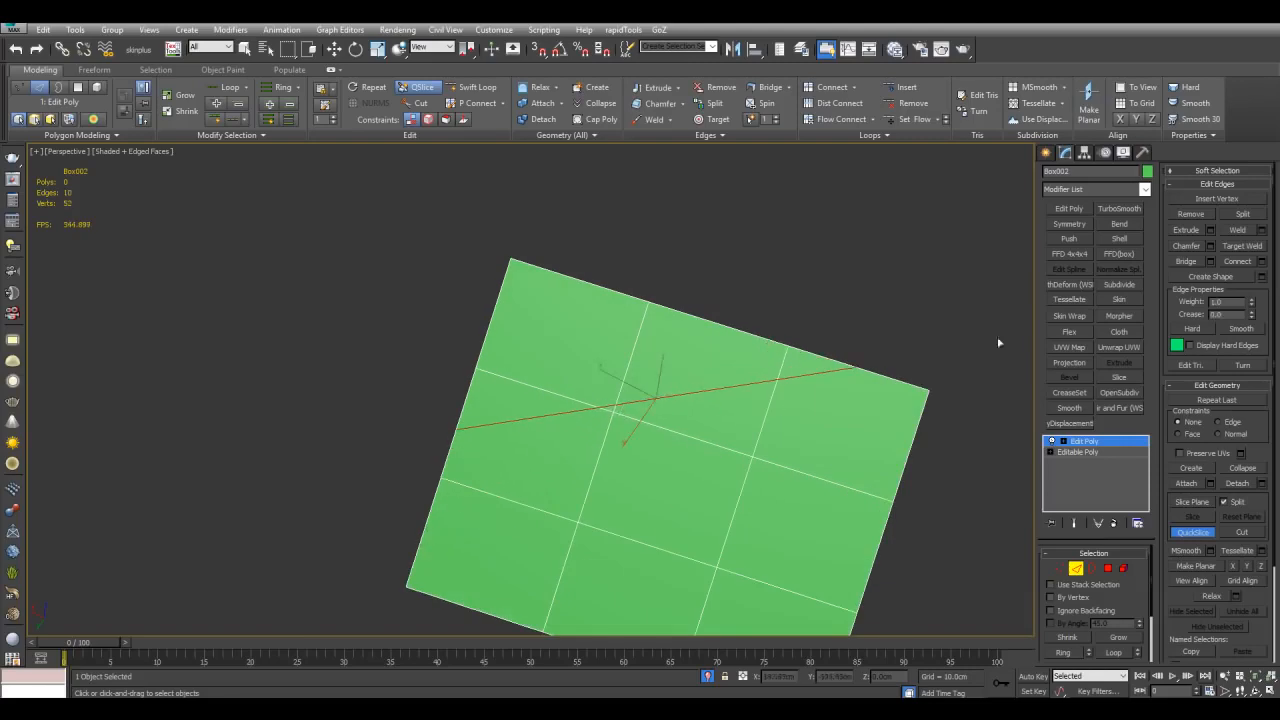
pyautogui.rightClick(936, 315)
# Step: Switch to element level and delete the sliced-off part of the box
pyautogui.click(1064, 444)
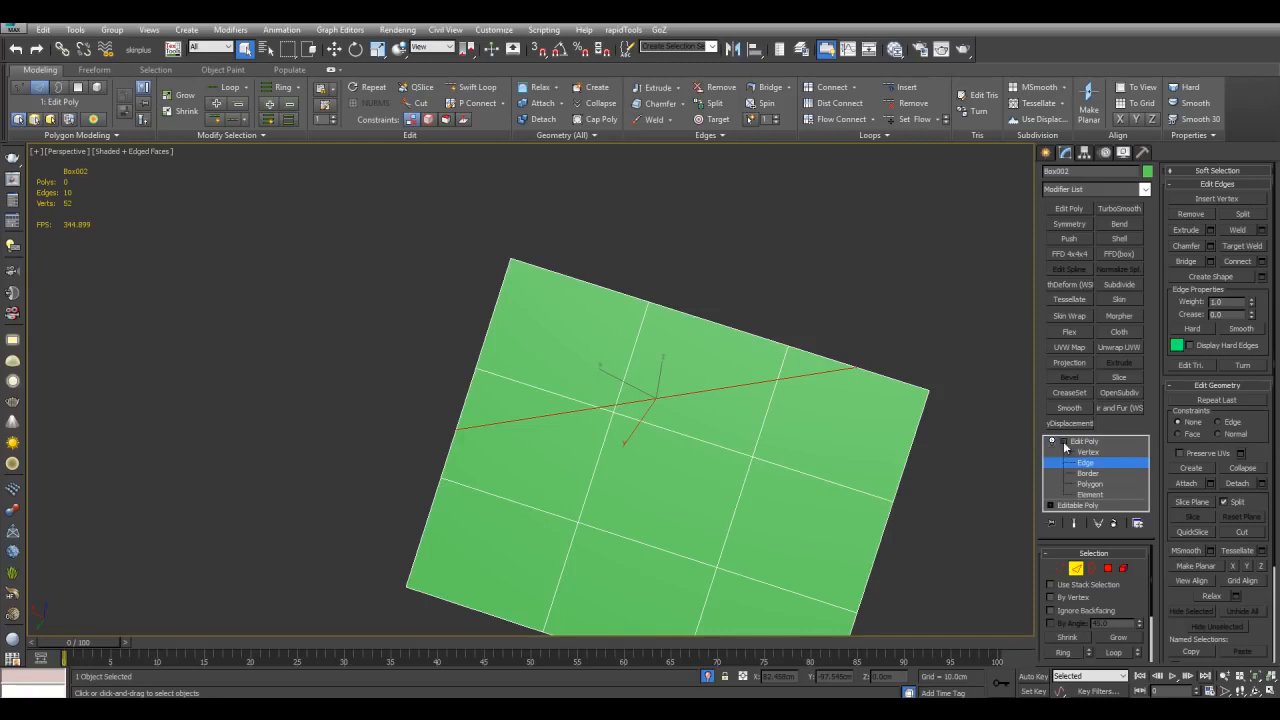
pyautogui.click(1090, 494)
pyautogui.click(676, 320)
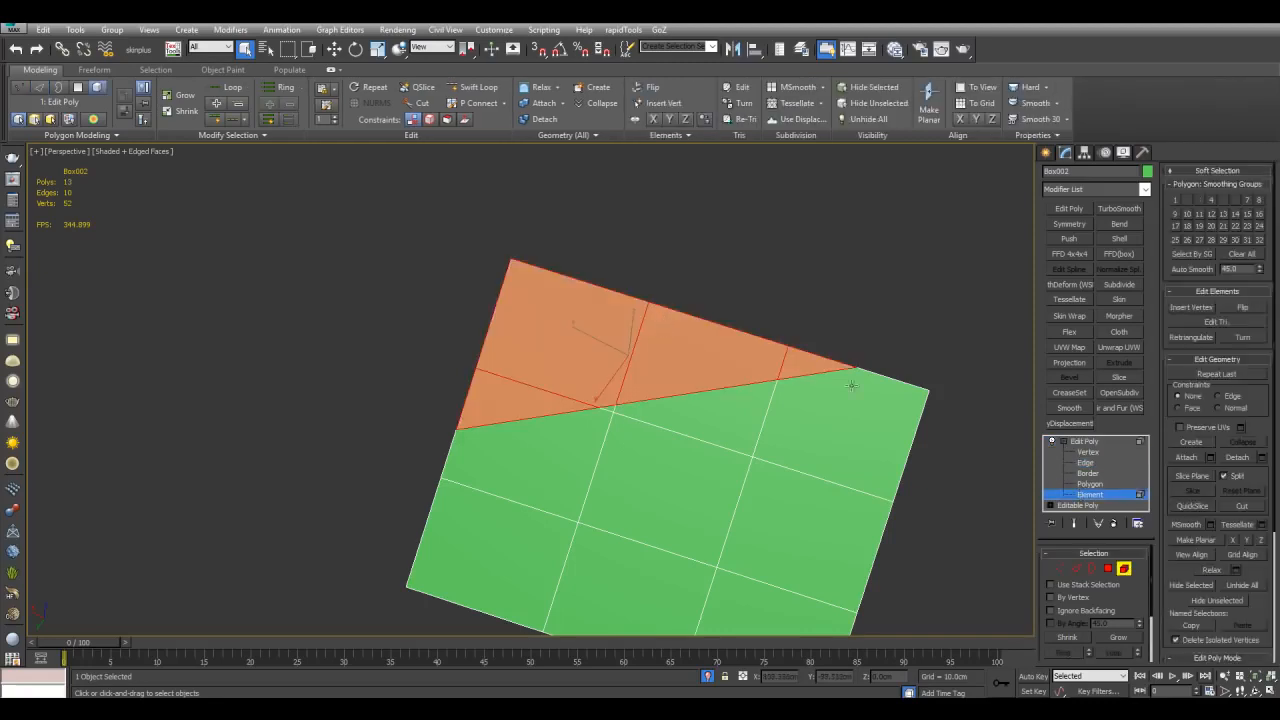
pyautogui.moveTo(710, 356); pyautogui.dragTo(693, 358, button='middle')
pyautogui.press('Delete')
pyautogui.keyDown('alt'); pyautogui.moveTo(826, 394); pyautogui.dragTo(936, 449, button='middle'); pyautogui.keyUp('alt')
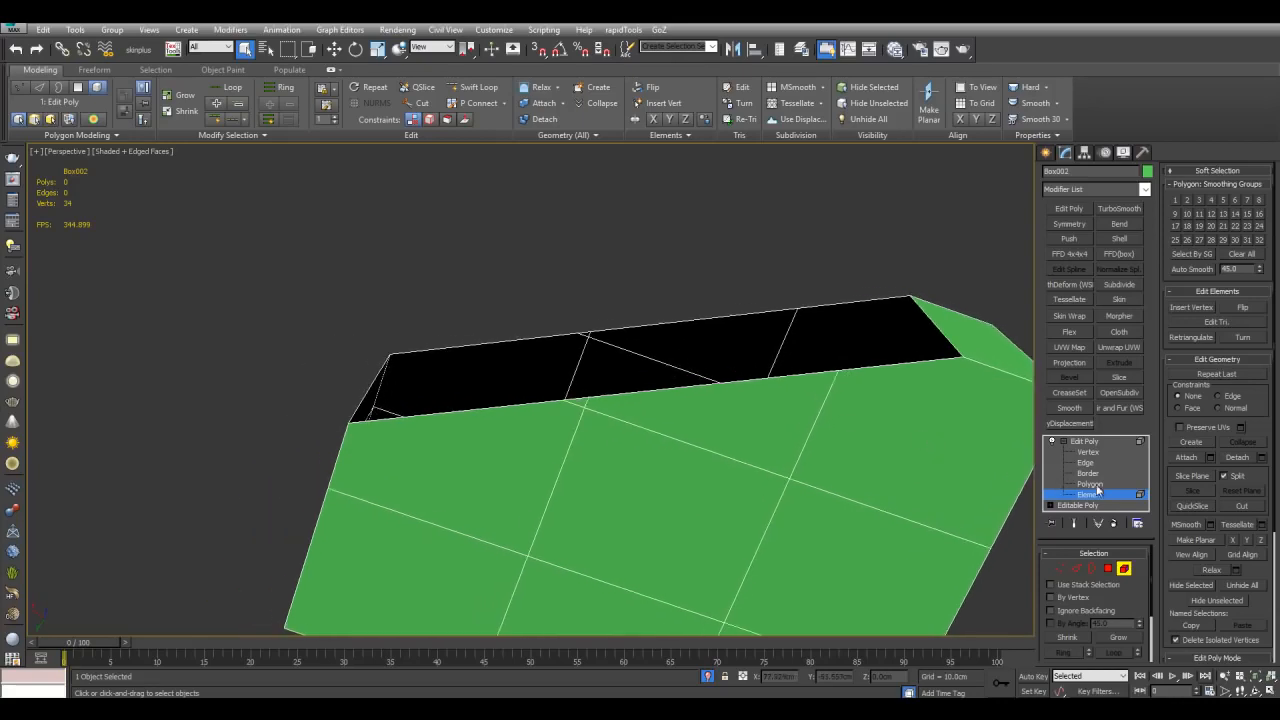
# Step: Select the edges around the open top of the large box and bridge them to close the hole
pyautogui.click(1088, 473)
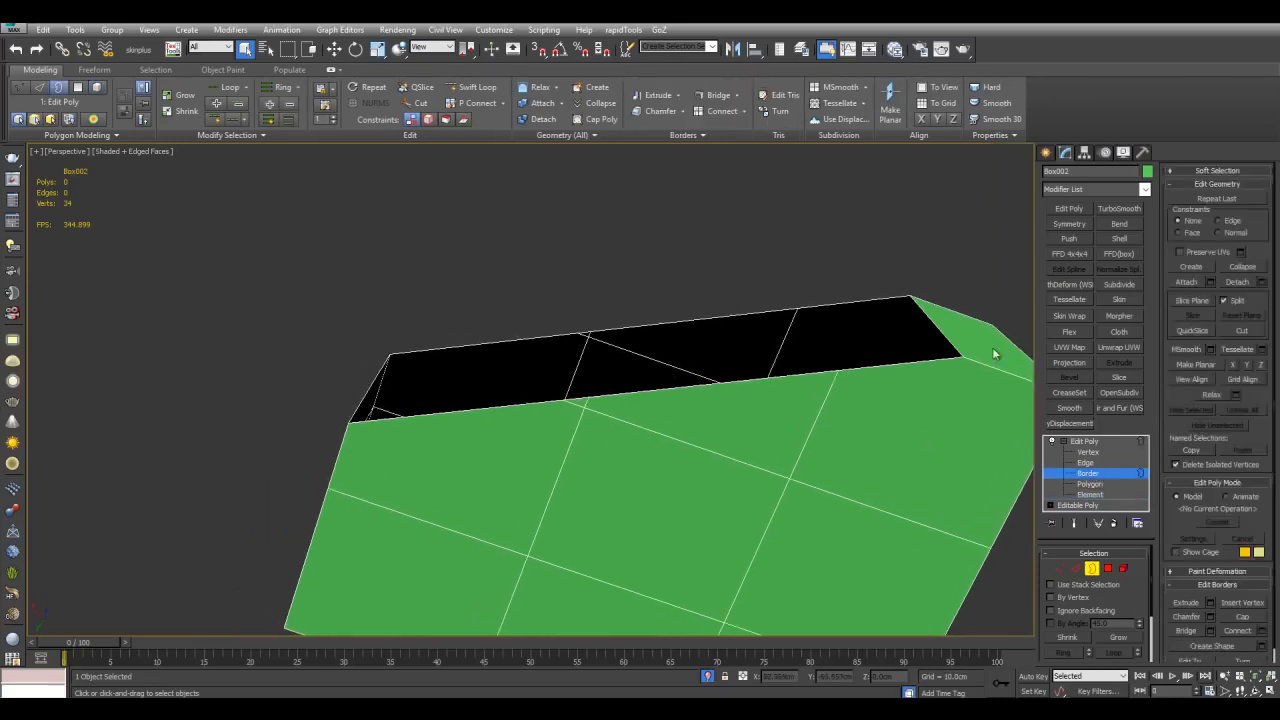
pyautogui.click(938, 346)
pyautogui.click(1085, 462)
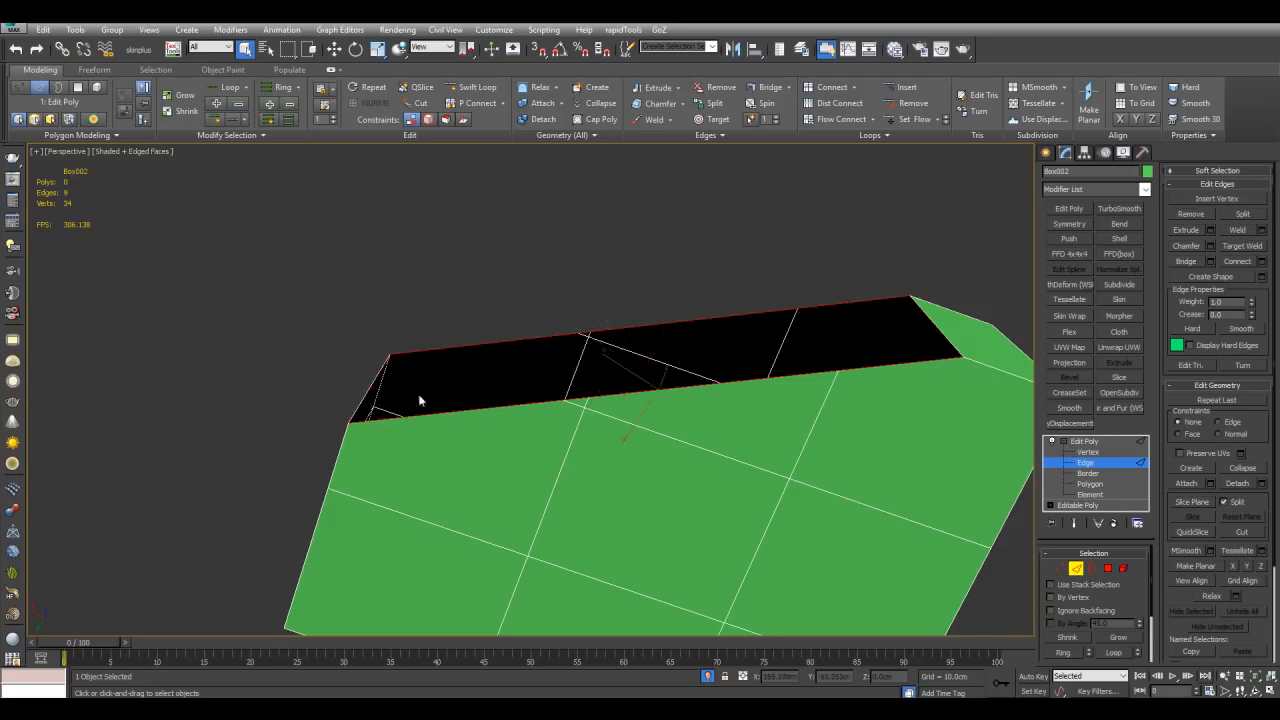
pyautogui.hotkey('ctrl', 'shift', 'b')
pyautogui.click(777, 421)
pyautogui.scroll(-5, 777, 430)
pyautogui.press('2')
pyautogui.scroll(4, 746, 400)
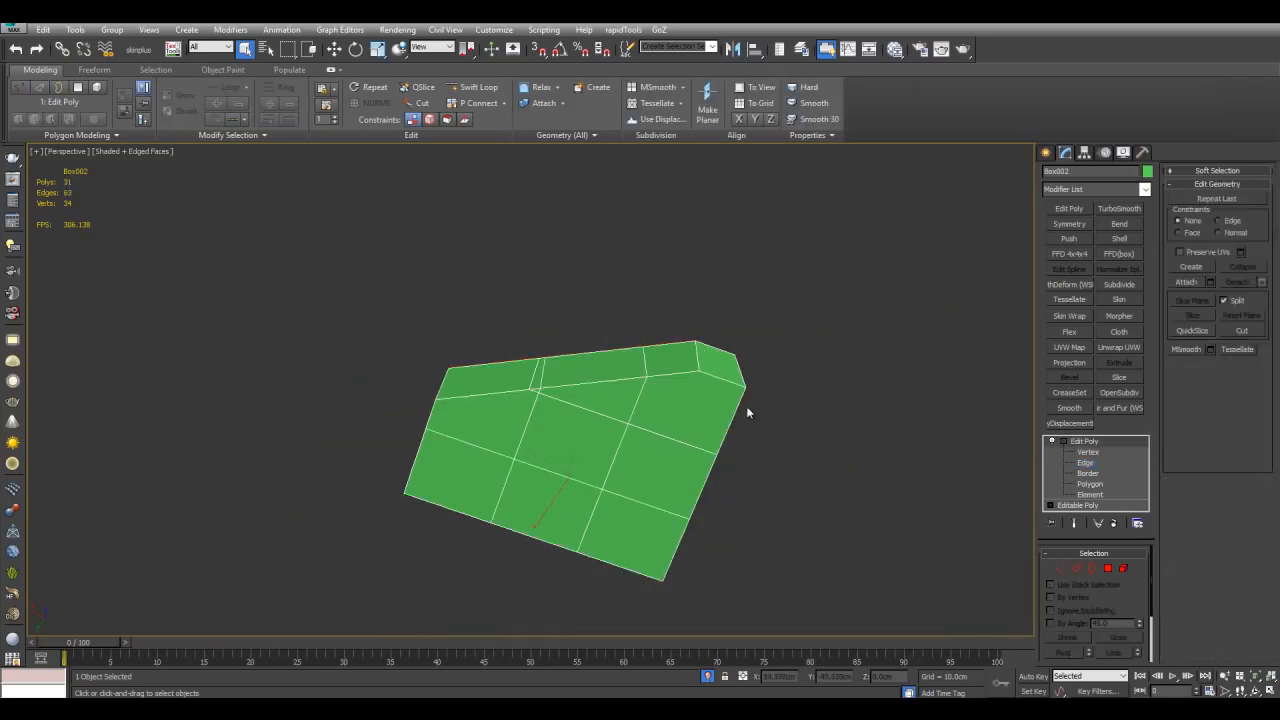
pyautogui.press('4')
pyautogui.press('w')
pyautogui.moveTo(573, 368)
pyautogui.keyDown('alt'); pyautogui.mouseDown(button='middle')
pyautogui.moveTo(572, 331)
pyautogui.moveTo(566, 405)
pyautogui.moveTo(600, 420)
pyautogui.moveTo(723, 283)
pyautogui.moveTo(557, 372)
pyautogui.mouseUp(button='middle'); pyautogui.keyUp('alt')
pyautogui.hotkey('ctrl', 'z')
pyautogui.hotkey('ctrl', 'z')
pyautogui.hotkey('ctrl', 'z')
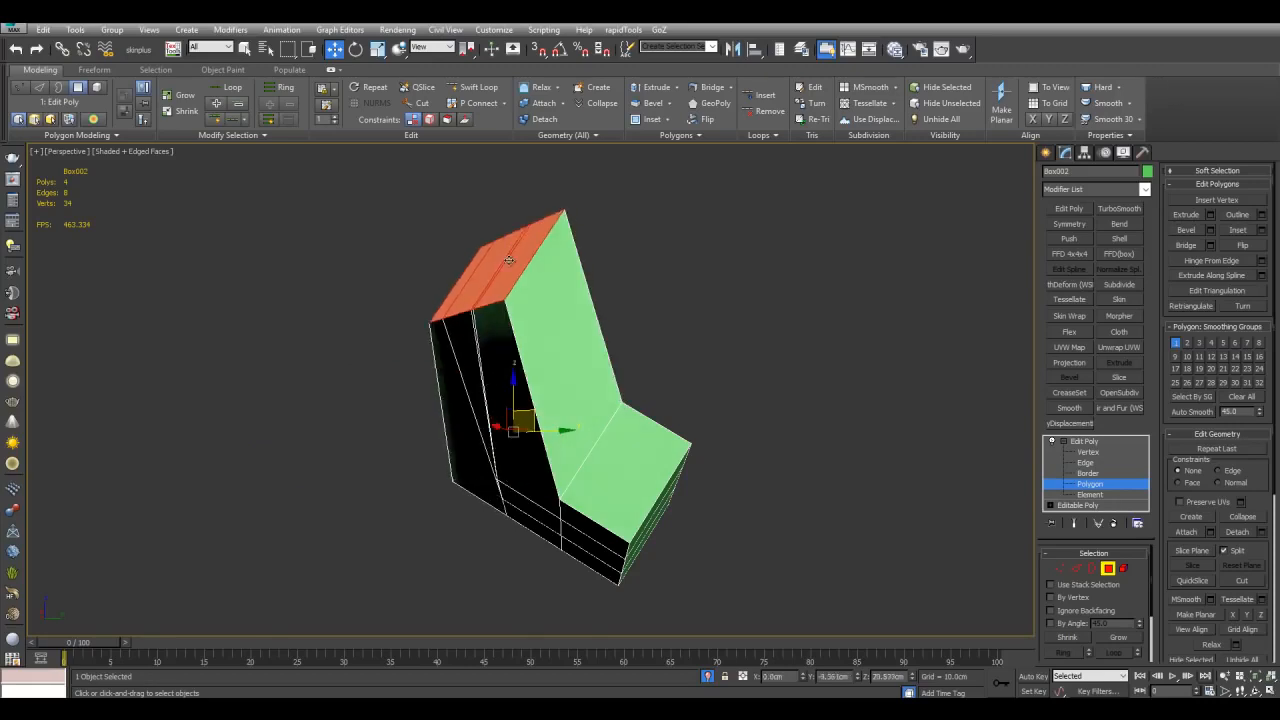
# Step: Try rotating the pivot box by hand to match the slanted top face of the large box
pyautogui.press('4')
pyautogui.press('q')
pyautogui.hotkey('alt', 'q')
pyautogui.keyDown('alt'); pyautogui.moveTo(814, 405); pyautogui.dragTo(667, 387, button='middle'); pyautogui.keyUp('alt')
pyautogui.click(633, 431)
pyautogui.press('e')
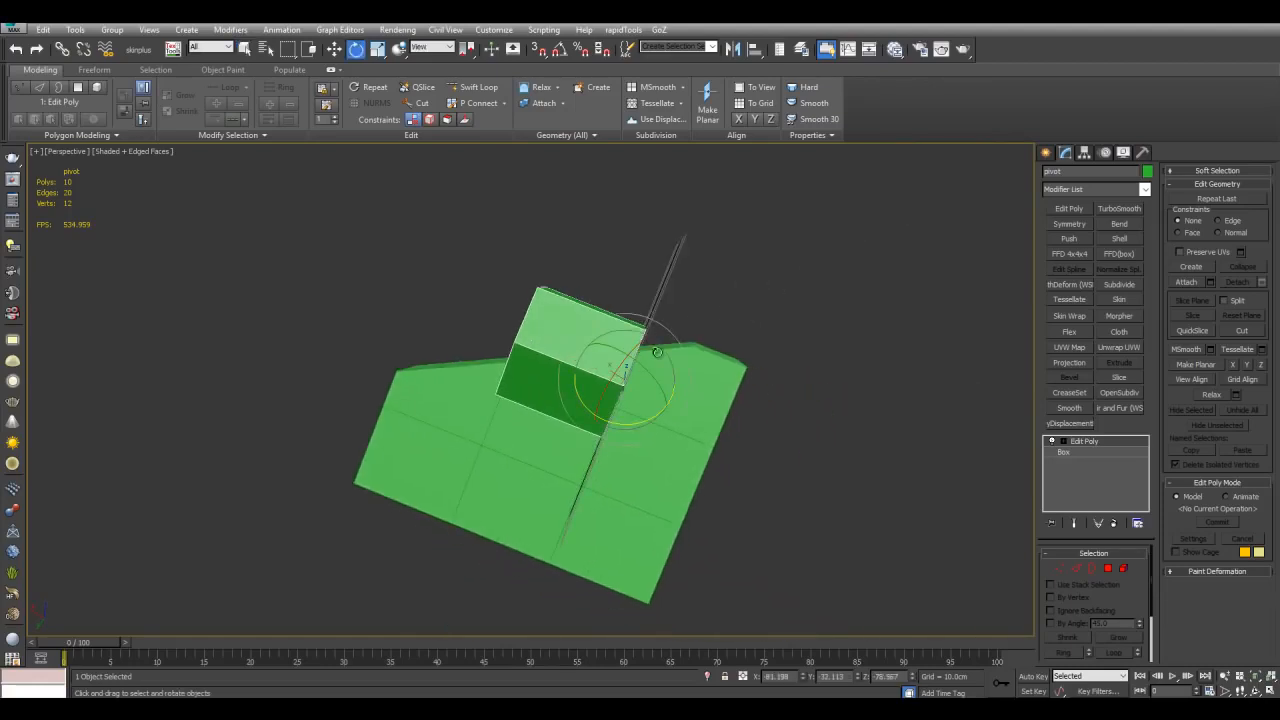
pyautogui.click(437, 72)
pyautogui.moveTo(678, 395); pyautogui.dragTo(685, 443)
pyautogui.keyDown('alt'); pyautogui.moveTo(656, 367); pyautogui.dragTo(779, 379, button='middle'); pyautogui.keyUp('alt')
pyautogui.press('w')
pyautogui.scroll(3, 782, 382)
# Step: Align the pivot box onto the large box's slanted top face with 3Pt Align by picking three points
pyautogui.hotkey('alt', 'a')
pyautogui.keyDown('alt'); pyautogui.moveTo(724, 306); pyautogui.dragTo(768, 230, button='middle'); pyautogui.keyUp('alt')
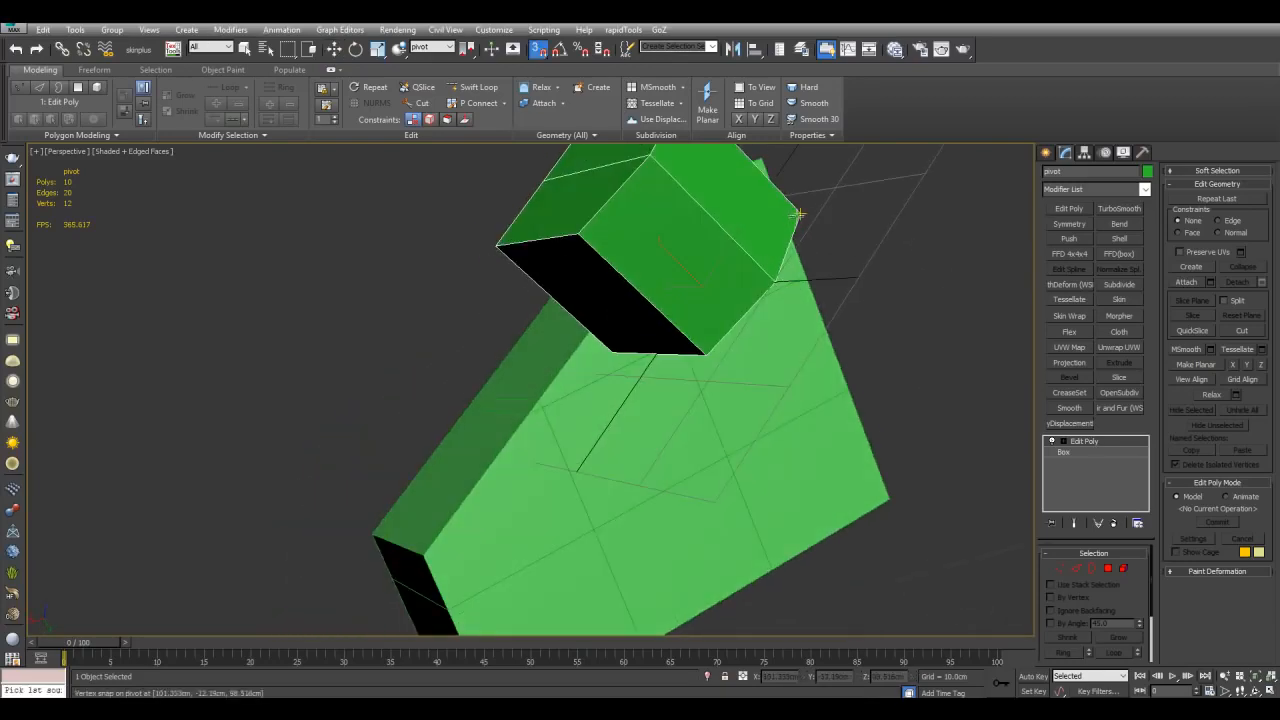
pyautogui.keyDown('alt'); pyautogui.moveTo(612, 350); pyautogui.dragTo(740, 338, button='middle'); pyautogui.keyUp('alt')
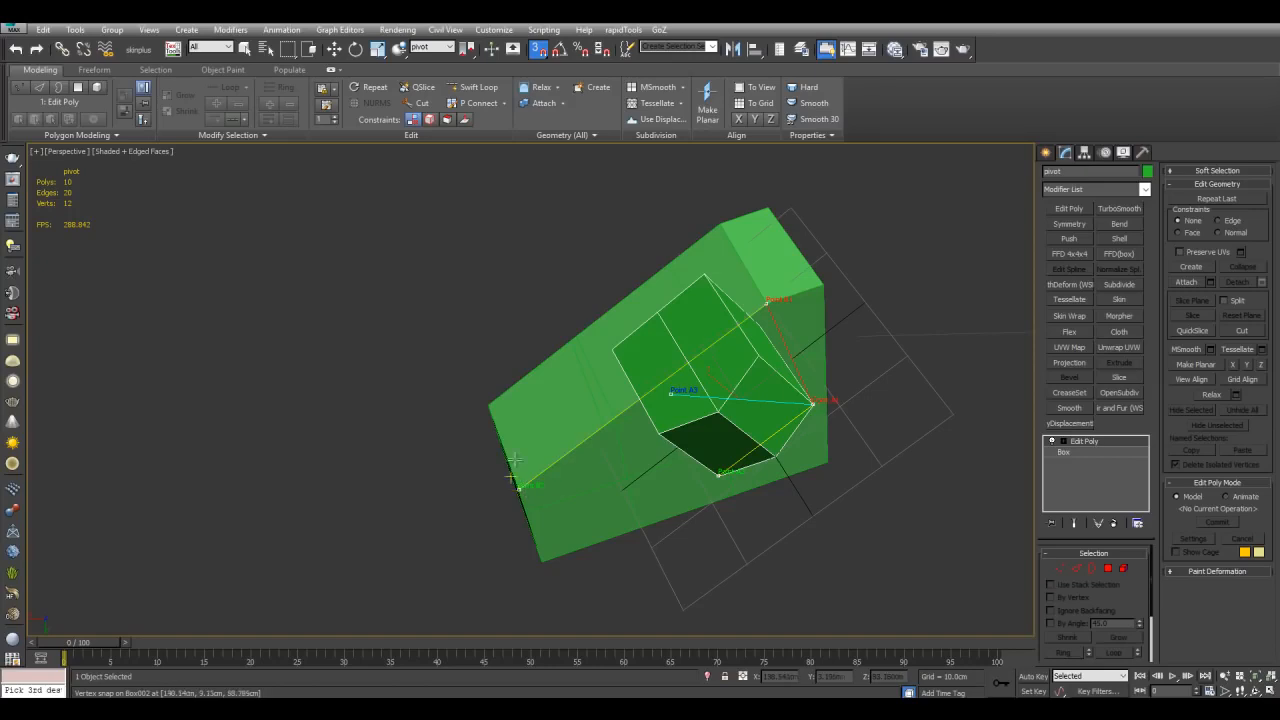
pyautogui.click(490, 404)
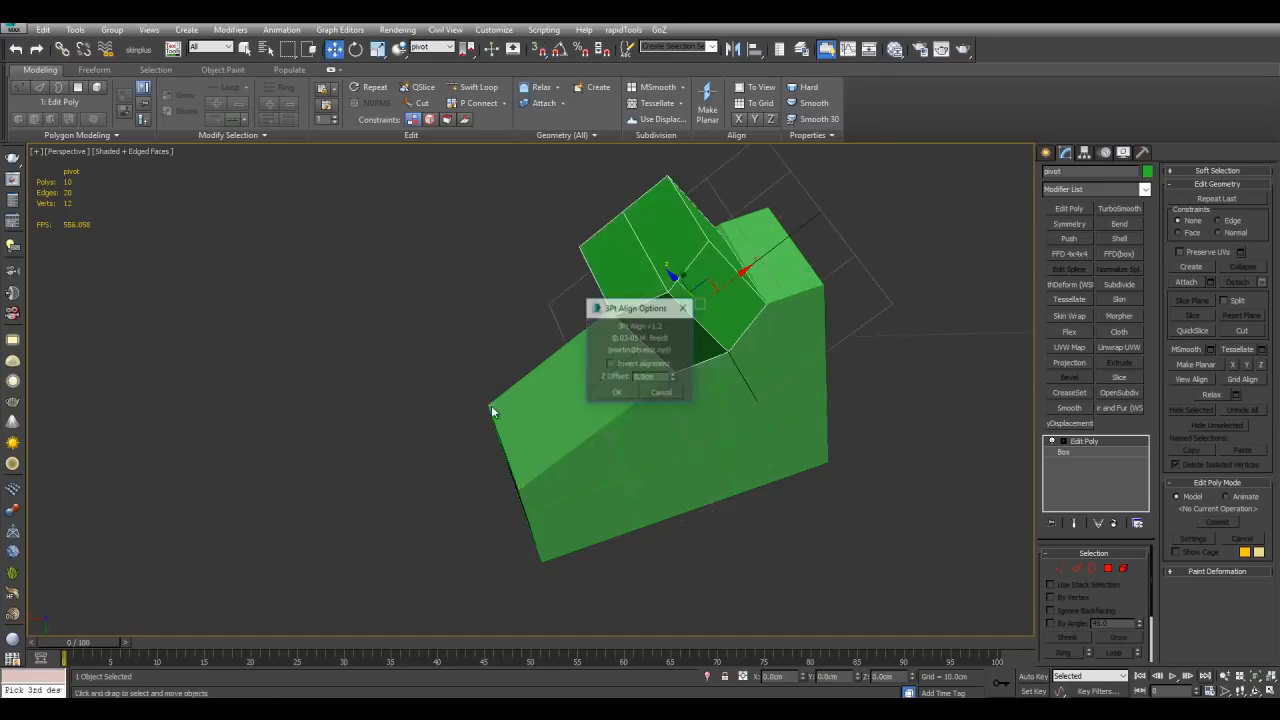
pyautogui.click(629, 396)
pyautogui.keyDown('alt'); pyautogui.moveTo(731, 434); pyautogui.dragTo(733, 422, button='middle'); pyautogui.keyUp('alt')
pyautogui.press('q')
pyautogui.click(802, 489)
pyautogui.keyDown('alt'); pyautogui.moveTo(783, 471); pyautogui.dragTo(776, 431, button='middle'); pyautogui.keyUp('alt')
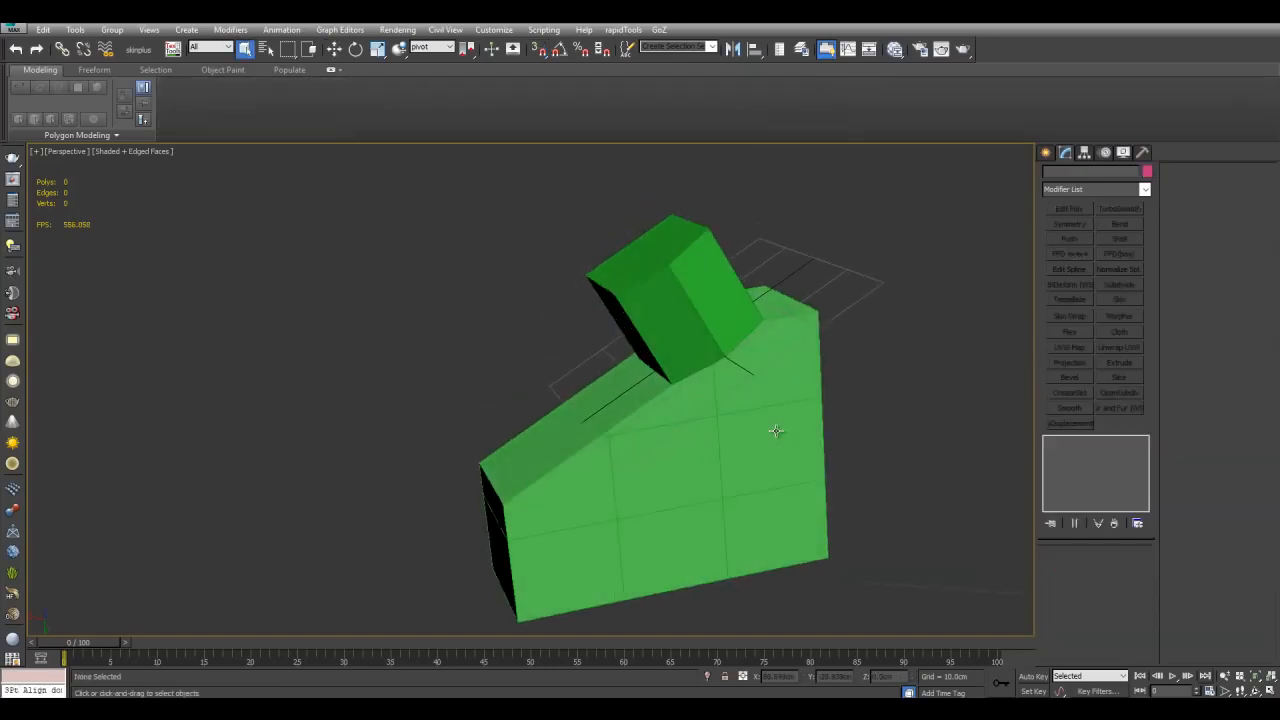
pyautogui.click(776, 431)
# Step: Exit isolation and select the large box's top polygons to check the move gizmo's orientation
pyautogui.hotkey('alt', 'q')
pyautogui.keyDown('alt'); pyautogui.moveTo(788, 351); pyautogui.dragTo(745, 337, button='middle'); pyautogui.keyUp('alt')
pyautogui.press('4')
pyautogui.moveTo(606, 330); pyautogui.dragTo(696, 360, button='middle')
pyautogui.press('w')
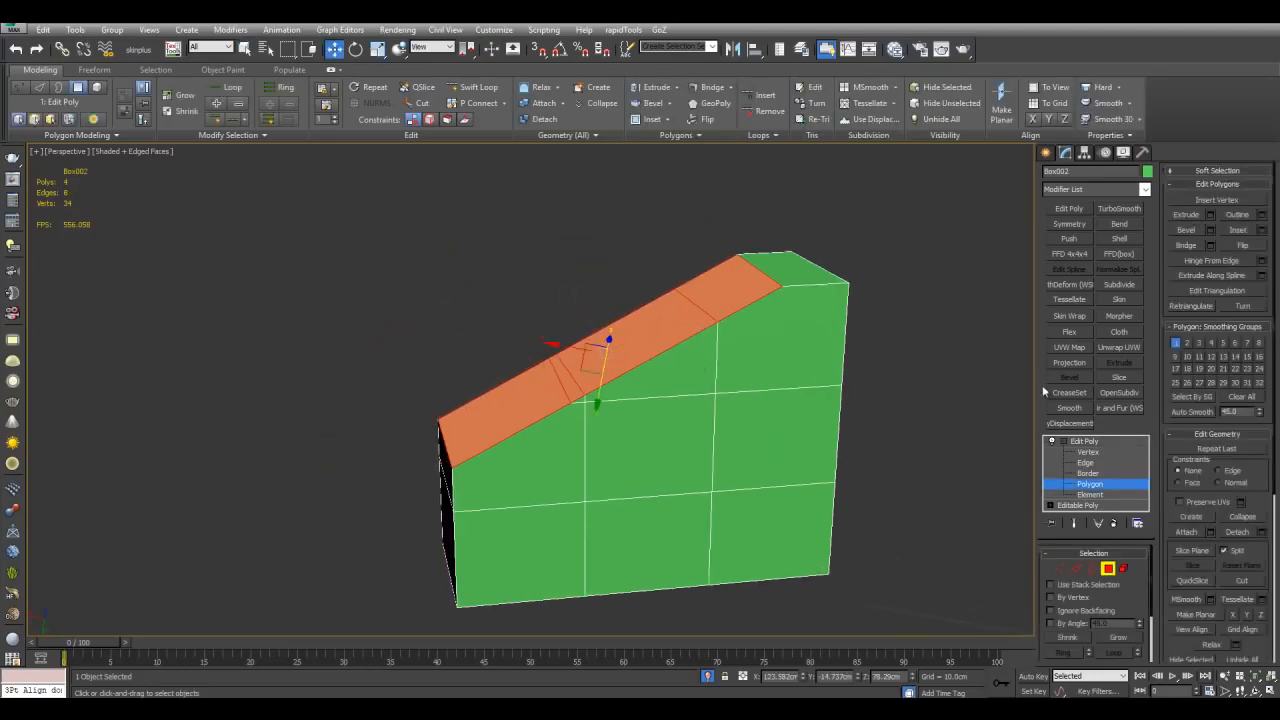
pyautogui.press('4')
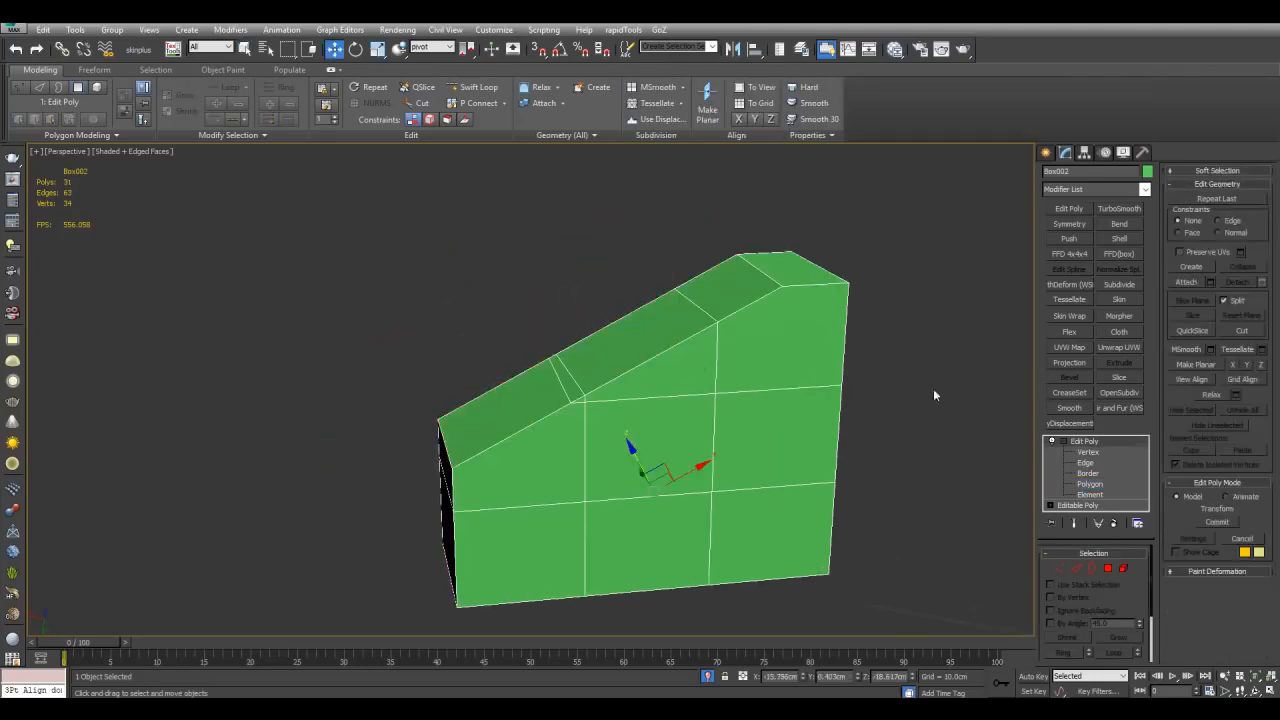
# Step: Compare the move, rotate and scale gizmo orientations on a selected vertex of the large box
pyautogui.moveTo(567, 221); pyautogui.dragTo(573, 235, button='middle')
pyautogui.press('e')
pyautogui.press('r')
pyautogui.press('w')
pyautogui.scroll(-3, 777, 313)
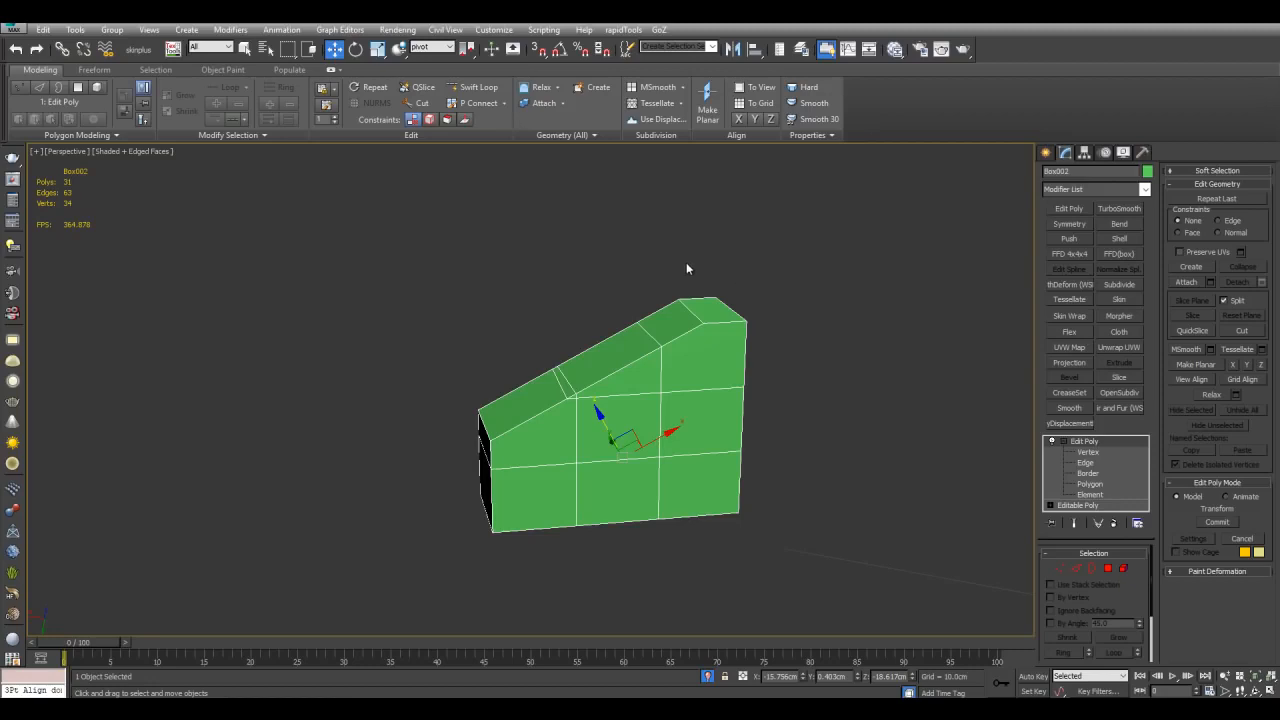
pyautogui.moveTo(747, 314); pyautogui.dragTo(785, 288, button='middle')
pyautogui.press('1')
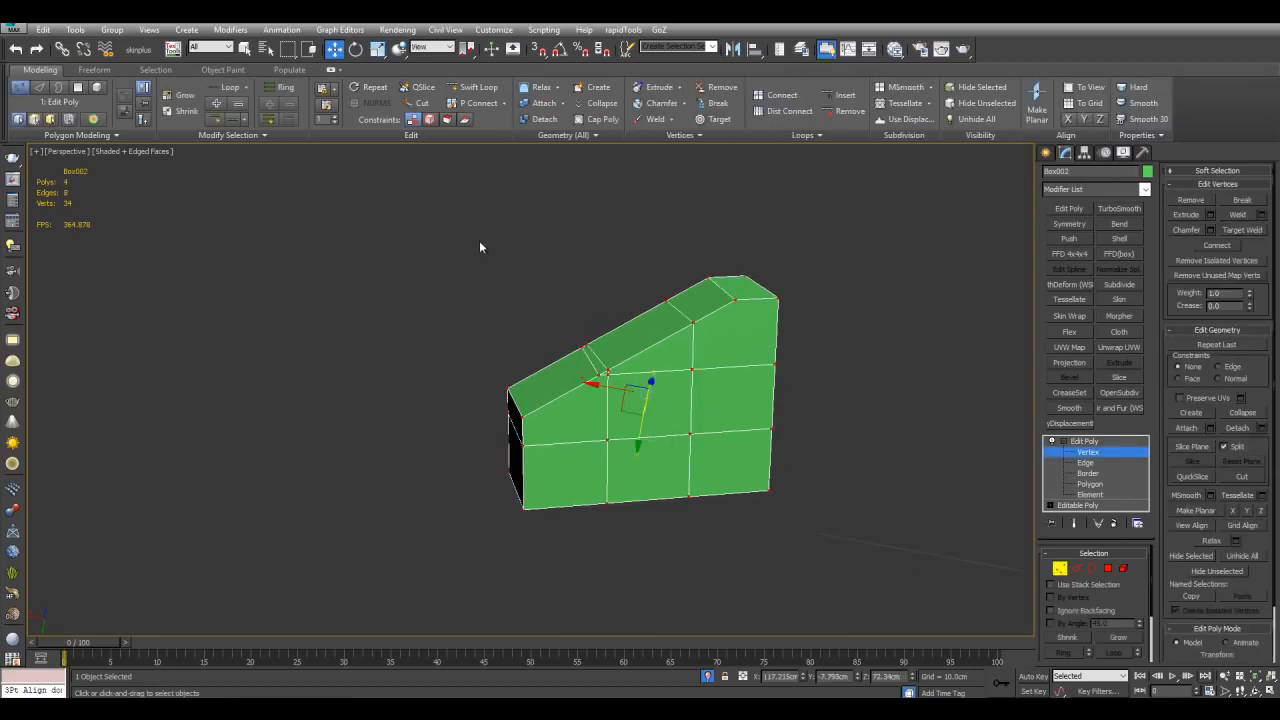
pyautogui.press('r')
pyautogui.press('w')
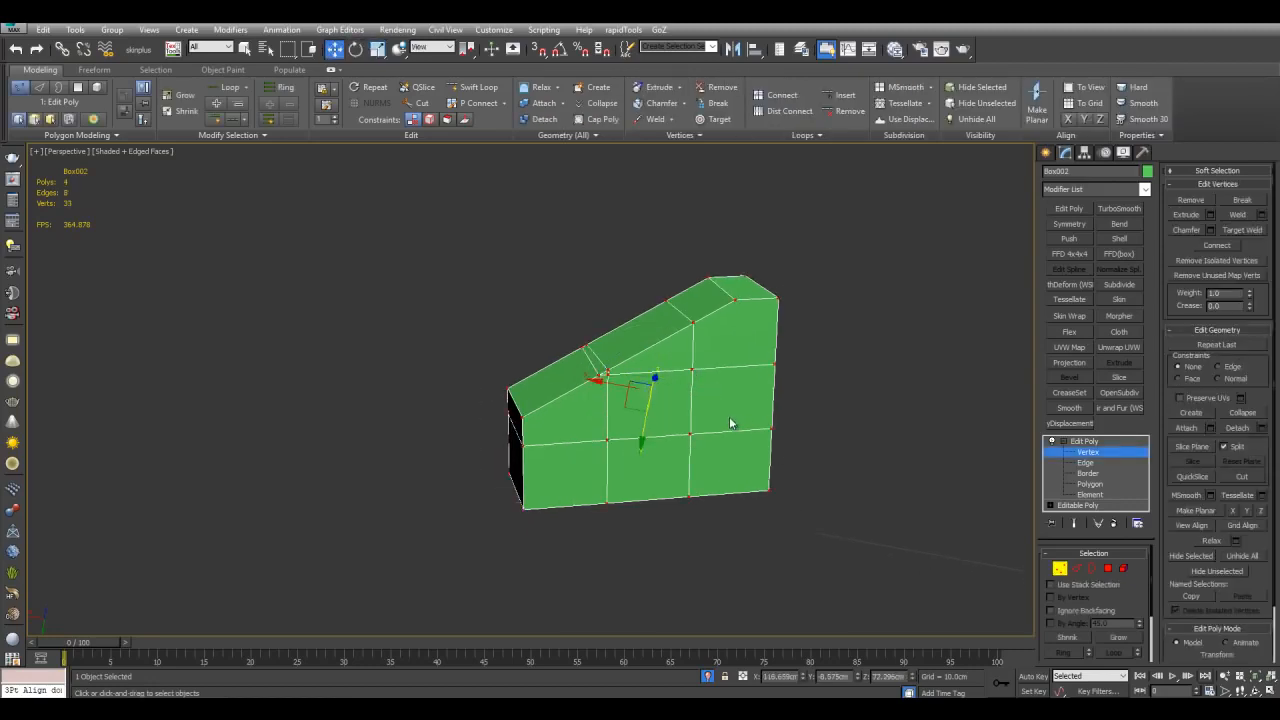
pyautogui.press('r')
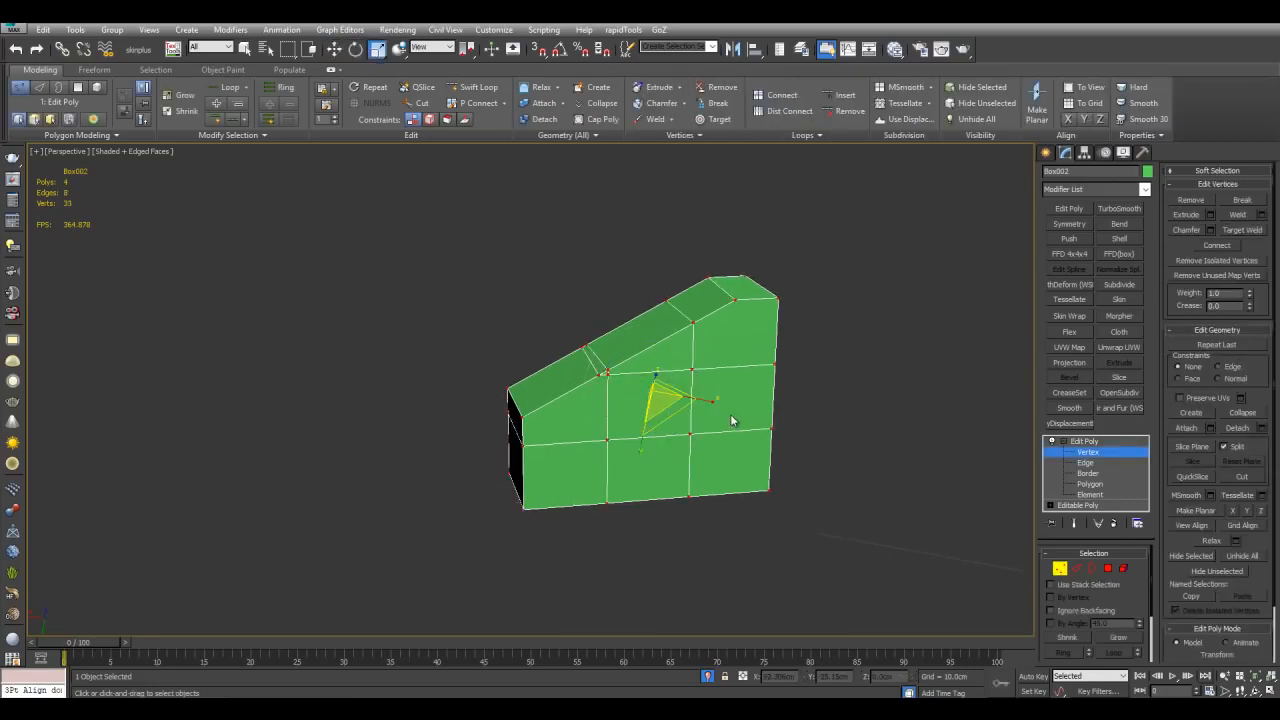
pyautogui.press('w')
# Step: Set the reference coordinate system to pivot for the Move, Rotate and Scale tools
pyautogui.click(436, 50)
pyautogui.click(437, 155)
pyautogui.press('e')
pyautogui.click(436, 50)
pyautogui.click(437, 155)
pyautogui.press('r')
pyautogui.click(436, 50)
pyautogui.click(434, 155)
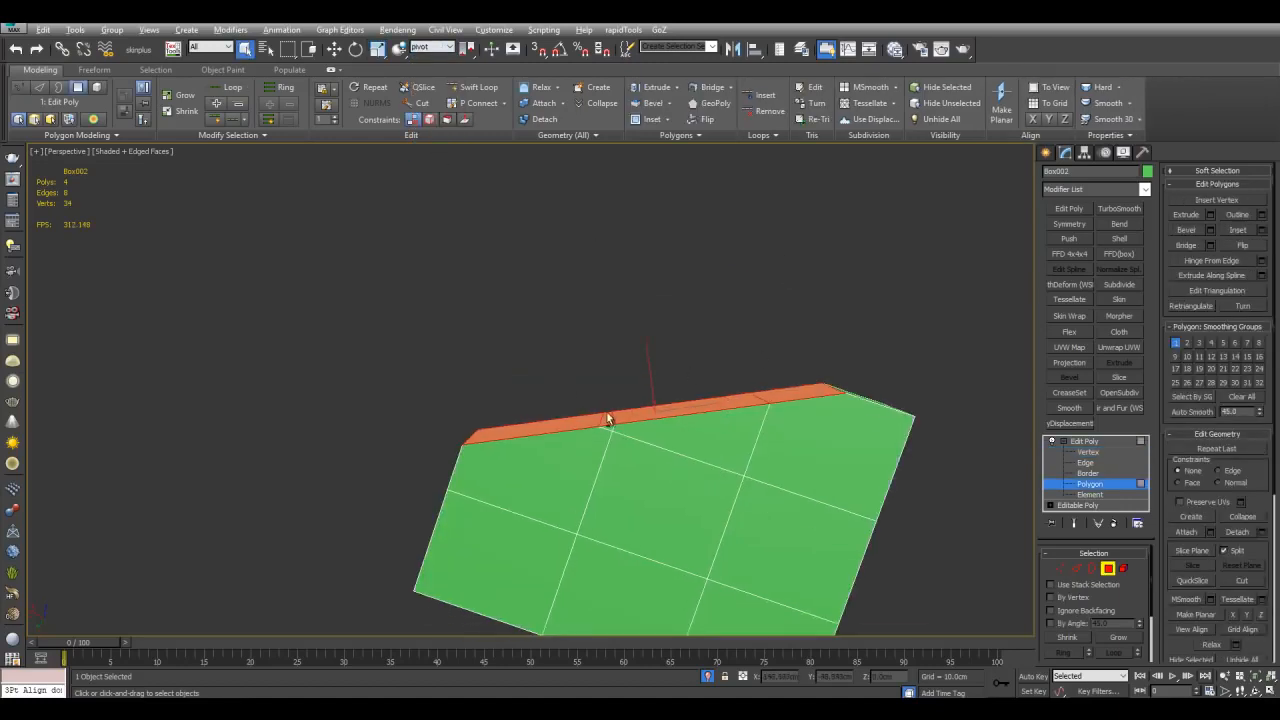
pyautogui.click(803, 394)
pyautogui.press('w')
pyautogui.moveTo(789, 358); pyautogui.dragTo(788, 233)
pyautogui.rightClick(789, 233)
pyautogui.keyDown('alt'); pyautogui.moveTo(787, 245); pyautogui.dragTo(779, 296, button='middle'); pyautogui.keyUp('alt')
# Step: Extrude the selected top polygons and move the extrusion upward along the pivot's Z axis
pyautogui.press('q')
pyautogui.keyDown('ctrl'); pyautogui.click(612, 448); pyautogui.keyUp('ctrl')
pyautogui.keyDown('ctrl'); pyautogui.click(588, 439); pyautogui.keyUp('ctrl')
pyautogui.hotkey('ctrl', 'shift', 'b')
pyautogui.click(770, 396)
pyautogui.keyDown('alt'); pyautogui.moveTo(768, 397); pyautogui.dragTo(760, 377, button='middle'); pyautogui.keyUp('alt')
pyautogui.press('w')
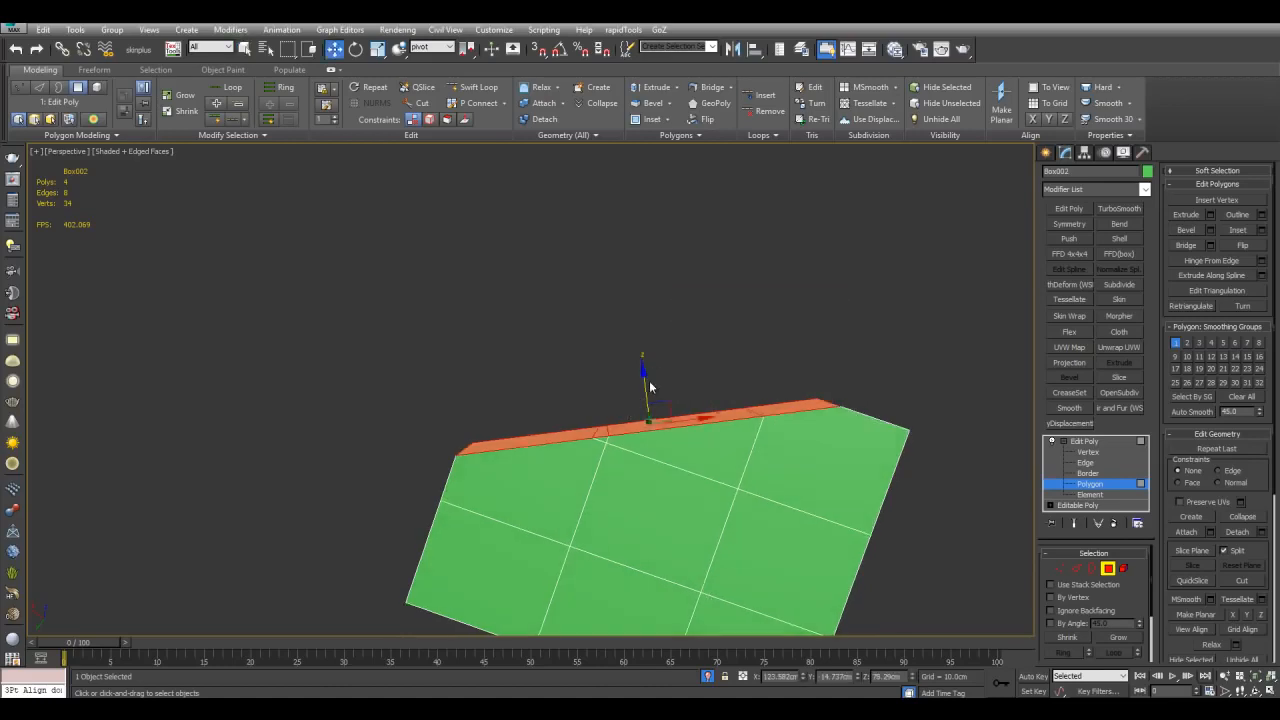
pyautogui.moveTo(650, 379); pyautogui.dragTo(633, 264)
# Step: Reselect the raised polygons and move them further upward
pyautogui.press('q')
pyautogui.click(775, 288)
pyautogui.press('w')
pyautogui.keyDown('alt'); pyautogui.moveTo(689, 337); pyautogui.dragTo(686, 372, button='middle'); pyautogui.keyUp('alt')
pyautogui.moveTo(743, 364); pyautogui.dragTo(740, 273)
# Step: Leave polygon level and add a second Edit Poly modifier to the large box
pyautogui.press('4')
pyautogui.keyDown('alt'); pyautogui.moveTo(886, 424); pyautogui.dragTo(831, 428, button='middle'); pyautogui.keyUp('alt')
pyautogui.press('q')
pyautogui.click(867, 405)
pyautogui.click(622, 436)
pyautogui.moveTo(899, 385); pyautogui.dragTo(961, 389, button='middle')
pyautogui.click(1083, 209)
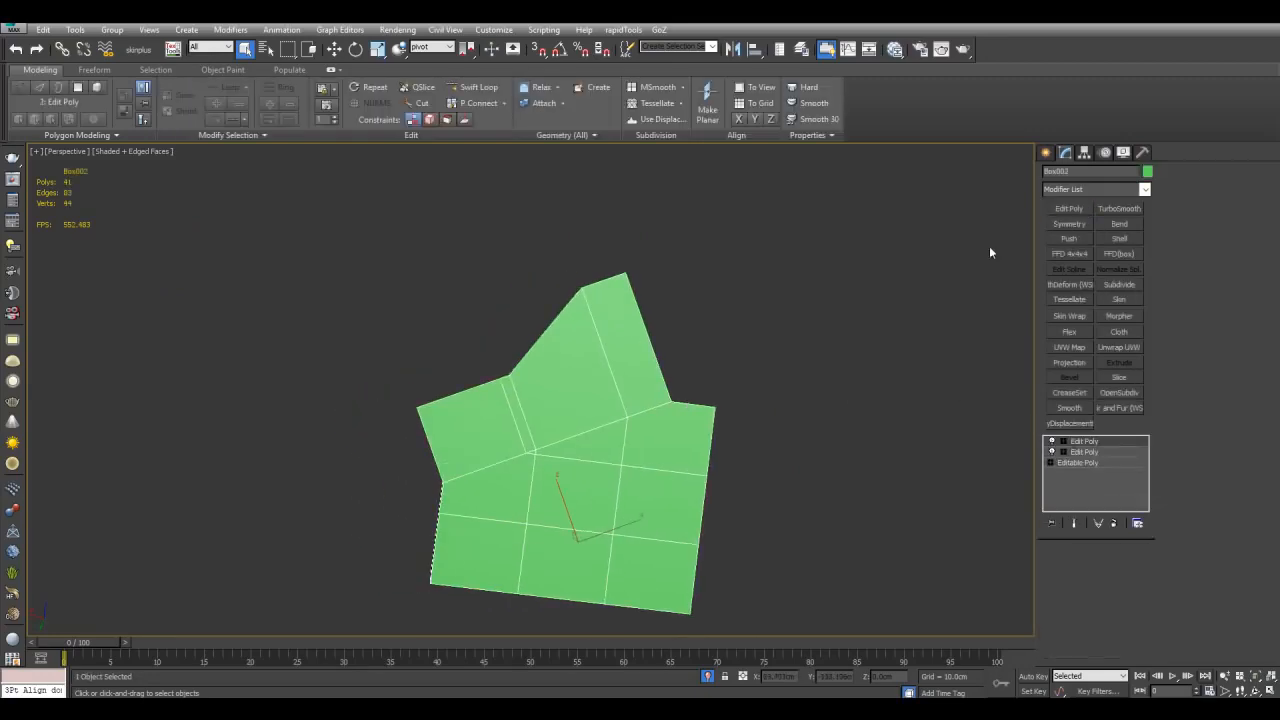
# Step: Select the end polygons of the raised section and move them outward
pyautogui.press('4')
pyautogui.keyDown('alt'); pyautogui.moveTo(778, 300); pyautogui.dragTo(742, 368, button='middle'); pyautogui.keyUp('alt')
pyautogui.keyDown('ctrl'); pyautogui.click(562, 398); pyautogui.keyUp('ctrl')
pyautogui.keyDown('ctrl'); pyautogui.click(512, 428); pyautogui.keyUp('ctrl')
pyautogui.keyDown('ctrl'); pyautogui.click(466, 432); pyautogui.keyUp('ctrl')
pyautogui.press('w')
pyautogui.keyDown('alt'); pyautogui.moveTo(630, 440); pyautogui.dragTo(711, 385, button='middle'); pyautogui.keyUp('alt')
pyautogui.scroll(3, 735, 402)
pyautogui.hotkey('ctrl', 'shift', 'b')
pyautogui.press('Escape')
# Step: Rotate the end polygons with angle snap turned on and reposition them
pyautogui.scroll(-3, 755, 405)
pyautogui.press('e')
pyautogui.press('a')
pyautogui.moveTo(576, 369); pyautogui.dragTo(581, 371)
pyautogui.keyDown('alt'); pyautogui.moveTo(581, 371); pyautogui.dragTo(614, 206, button='middle'); pyautogui.keyUp('alt')
pyautogui.press('w')
pyautogui.moveTo(551, 367); pyautogui.dragTo(503, 322)
pyautogui.moveTo(511, 328); pyautogui.dragTo(543, 350, button='middle')
# Step: Extrude the end polygons to add a new segment
pyautogui.scroll(-2, 519, 334)
pyautogui.press('e')
pyautogui.press('w')
pyautogui.hotkey('ctrl', 'shift', 'b')
pyautogui.press('Return')
# Step: Bend the new end by rotating and moving it, and extrude another segment
pyautogui.press('e')
pyautogui.moveTo(554, 326); pyautogui.dragTo(573, 358)
pyautogui.press('w')
pyautogui.moveTo(498, 370); pyautogui.dragTo(488, 312)
pyautogui.moveTo(488, 312); pyautogui.dragTo(517, 384, button='middle')
pyautogui.hotkey('ctrl', 'shift', 'b')
pyautogui.click(757, 396)
# Step: Rotate and move the end polygons again and extrude the next segment
pyautogui.press('e')
pyautogui.moveTo(566, 346); pyautogui.dragTo(527, 335)
pyautogui.hotkey('ctrl', 'z')
pyautogui.press('w')
pyautogui.moveTo(527, 335); pyautogui.dragTo(535, 364, button='middle')
pyautogui.hotkey('ctrl', 'shift', 'b')
pyautogui.click(757, 395)
# Step: Turn and shift the end once more and extrude a further segment
pyautogui.press('e')
pyautogui.moveTo(602, 350); pyautogui.dragTo(552, 330)
pyautogui.press('w')
pyautogui.moveTo(552, 330); pyautogui.dragTo(504, 389, button='middle')
pyautogui.hotkey('ctrl', 'shift', 'b')
pyautogui.click(757, 395)
# Step: Rotate and move the final end polygons into place to finish the bend
pyautogui.press('e')
pyautogui.moveTo(583, 357); pyautogui.dragTo(591, 386)
pyautogui.press('w')
pyautogui.moveTo(509, 379); pyautogui.dragTo(574, 302)
pyautogui.scroll(-2, 700, 371)
pyautogui.keyDown('alt'); pyautogui.moveTo(700, 371); pyautogui.dragTo(490, 437, button='middle'); pyautogui.keyUp('alt')
pyautogui.scroll(3, 610, 445)
pyautogui.moveTo(490, 437); pyautogui.dragTo(590, 415, button='middle')
pyautogui.keyDown('alt'); pyautogui.moveTo(620, 302); pyautogui.dragTo(600, 333, button='middle'); pyautogui.keyUp('alt')
pyautogui.scroll(3, 642, 330)
# Step: Undo the last edit and add a third Edit Poly modifier to the shape
pyautogui.press('2')
pyautogui.press('q')
pyautogui.hotkey('ctrl', 'z')
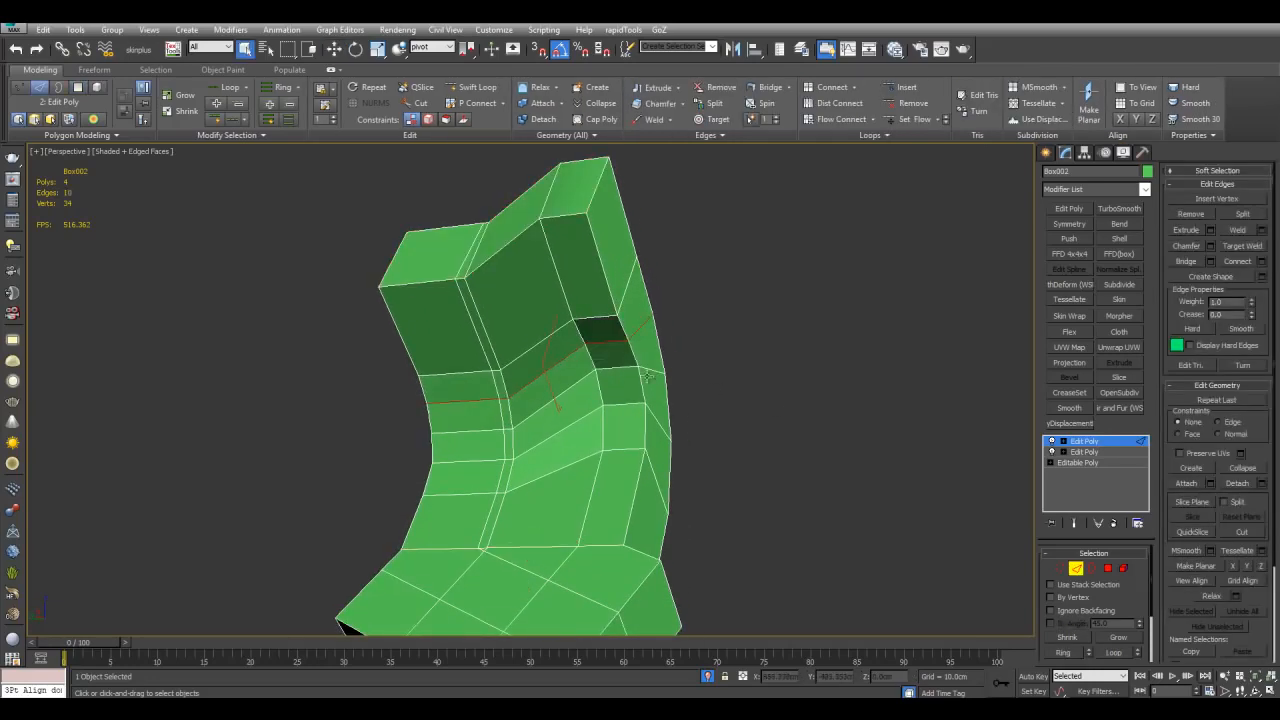
pyautogui.moveTo(715, 420)
pyautogui.keyDown('alt'); pyautogui.mouseDown(button='middle')
pyautogui.moveTo(699, 451)
pyautogui.moveTo(718, 329)
pyautogui.moveTo(674, 391)
pyautogui.moveTo(733, 436)
pyautogui.mouseUp(button='middle'); pyautogui.keyUp('alt')
pyautogui.press('4')
pyautogui.keyDown('alt'); pyautogui.moveTo(824, 436); pyautogui.dragTo(694, 392, button='middle'); pyautogui.keyUp('alt')
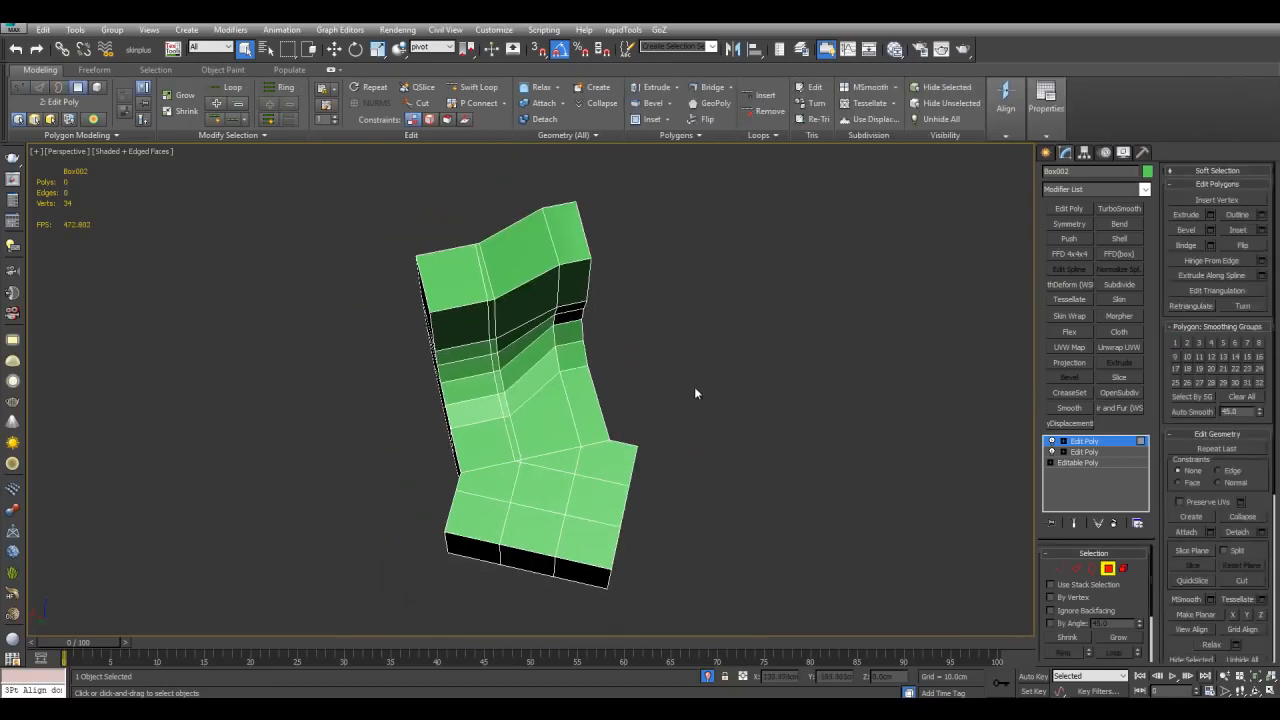
pyautogui.press('4')
pyautogui.click(1083, 211)
# Step: Select vertices on the lower block's right side and move them upward
pyautogui.press('1')
pyautogui.keyDown('alt'); pyautogui.moveTo(775, 362); pyautogui.dragTo(580, 458, button='middle'); pyautogui.keyUp('alt')
pyautogui.hotkey('alt', 'x')
pyautogui.scroll(2, 757, 368)
pyautogui.moveTo(577, 459); pyautogui.dragTo(646, 518)
pyautogui.press('w')
pyautogui.keyDown('alt'); pyautogui.moveTo(642, 510); pyautogui.dragTo(658, 506, button='middle'); pyautogui.keyUp('alt')
pyautogui.hotkey('alt', 'x')
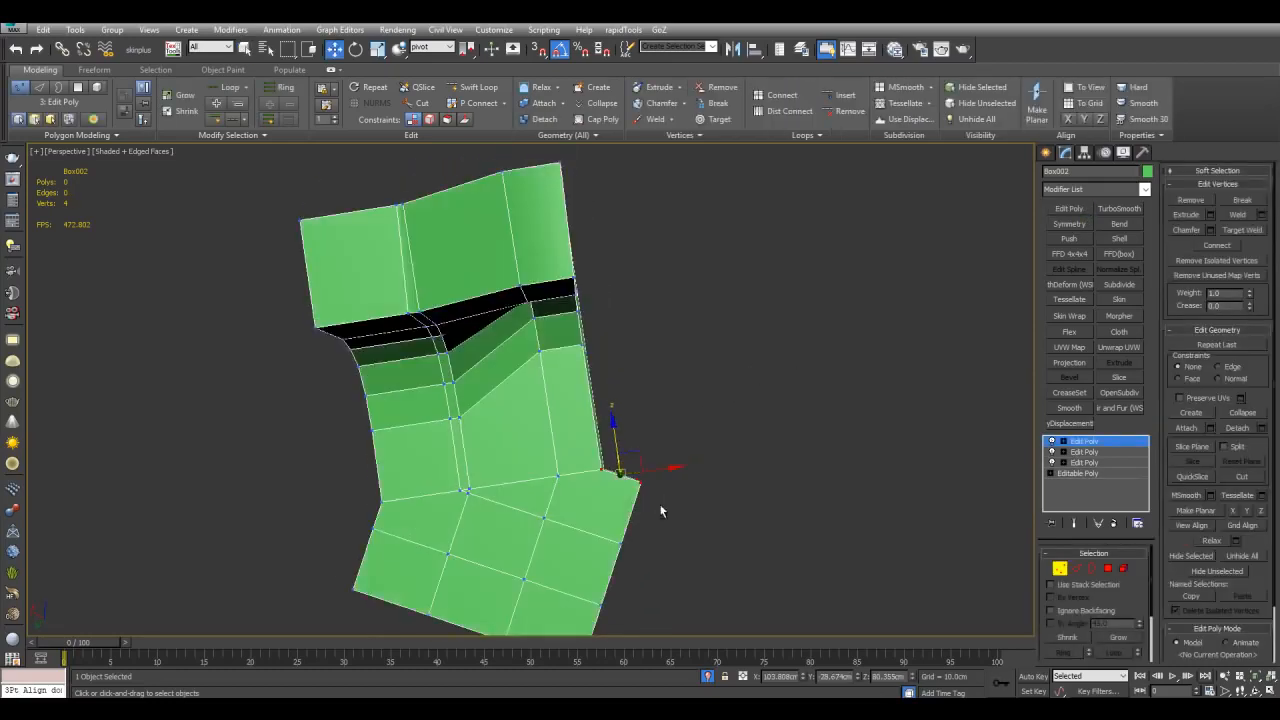
pyautogui.moveTo(636, 440); pyautogui.dragTo(660, 325)
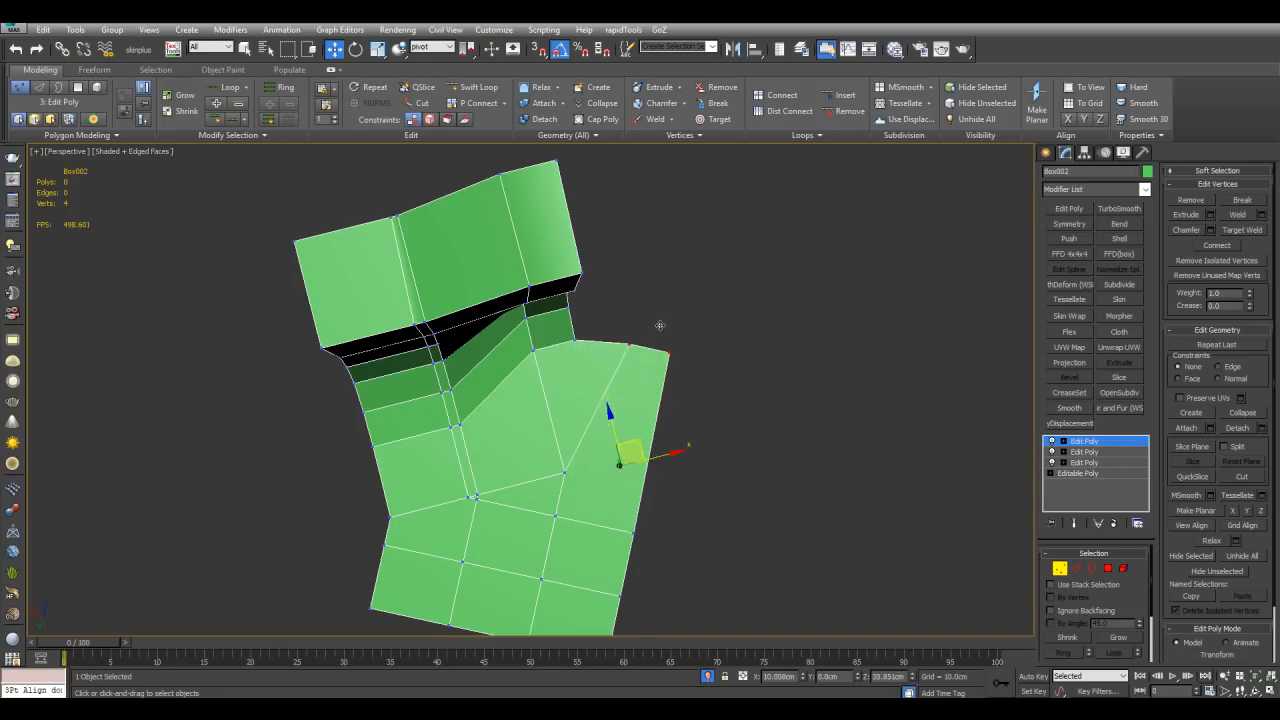
# Step: Undo the last vertex move and select the pivot helper box
pyautogui.hotkey('ctrl', 'z')
pyautogui.keyDown('alt'); pyautogui.moveTo(672, 396); pyautogui.dragTo(684, 417, button='middle'); pyautogui.keyUp('alt')
pyautogui.press('1')
pyautogui.press('q')
pyautogui.keyDown('alt'); pyautogui.moveTo(740, 453); pyautogui.dragTo(607, 353, button='middle'); pyautogui.keyUp('alt')
pyautogui.click(649, 357)
# Step: Rotate and move the pivot helper box toward the end of the lower block
pyautogui.press('w')
pyautogui.press('e')
pyautogui.scroll(-5, 650, 368)
pyautogui.scroll(3, 680, 375)
pyautogui.moveTo(606, 354); pyautogui.dragTo(600, 514)
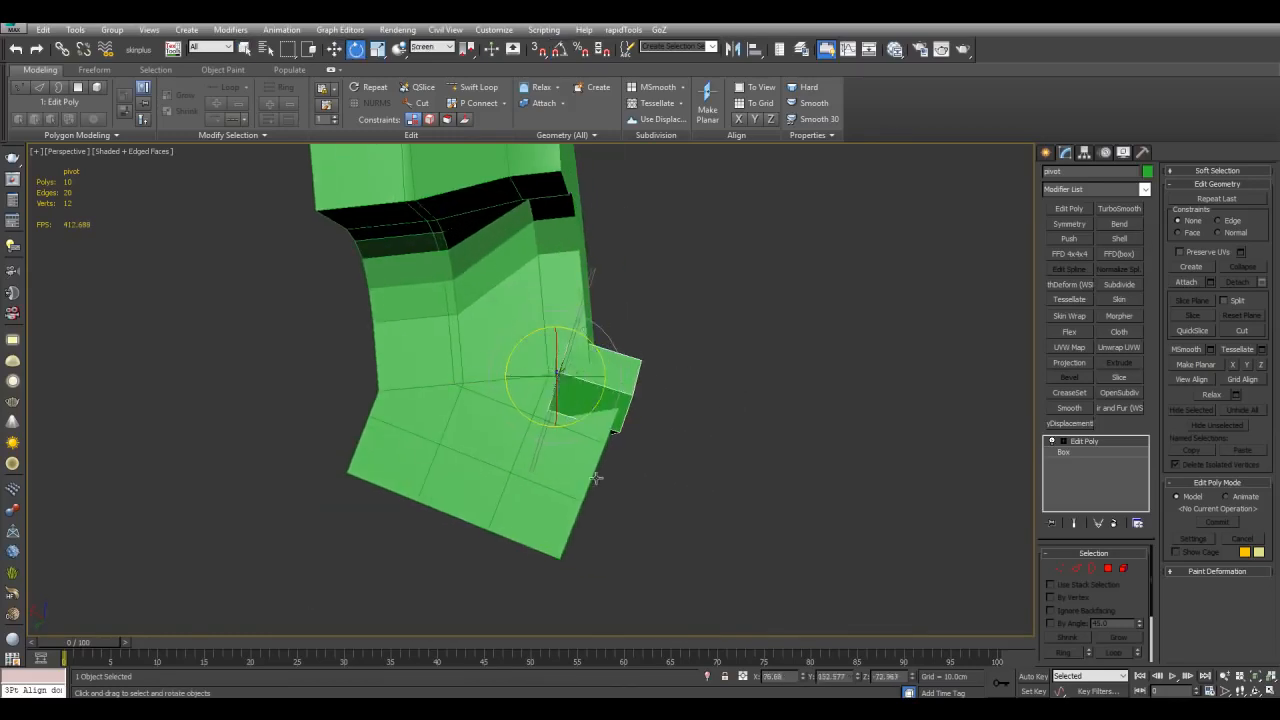
pyautogui.press('w')
pyautogui.moveTo(569, 400); pyautogui.dragTo(638, 468)
pyautogui.keyDown('alt'); pyautogui.moveTo(638, 468); pyautogui.dragTo(665, 426, button='middle'); pyautogui.keyUp('alt')
# Step: Align the pivot helper to the lower block's end face with 3Pt Align
pyautogui.press('q')
pyautogui.scroll(3, 635, 380)
pyautogui.moveTo(733, 478); pyautogui.dragTo(665, 391, button='middle')
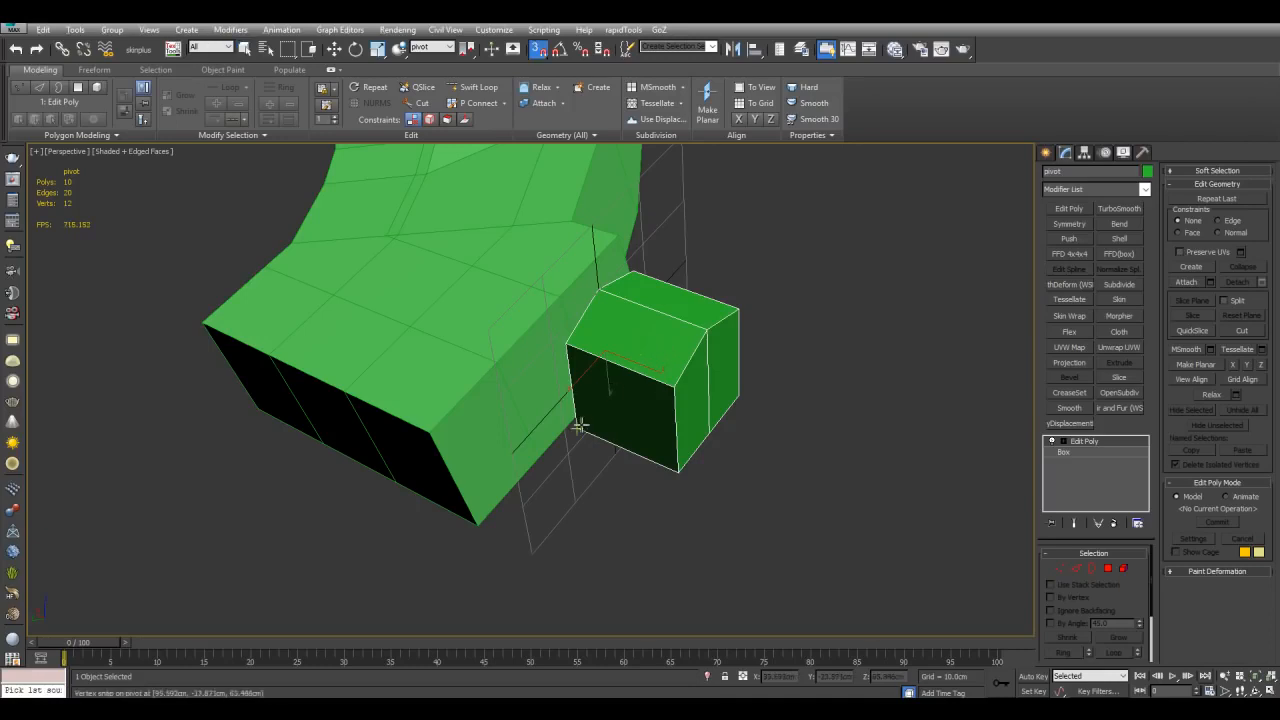
pyautogui.keyDown('alt'); pyautogui.moveTo(501, 497); pyautogui.dragTo(519, 491, button='middle'); pyautogui.keyUp('alt')
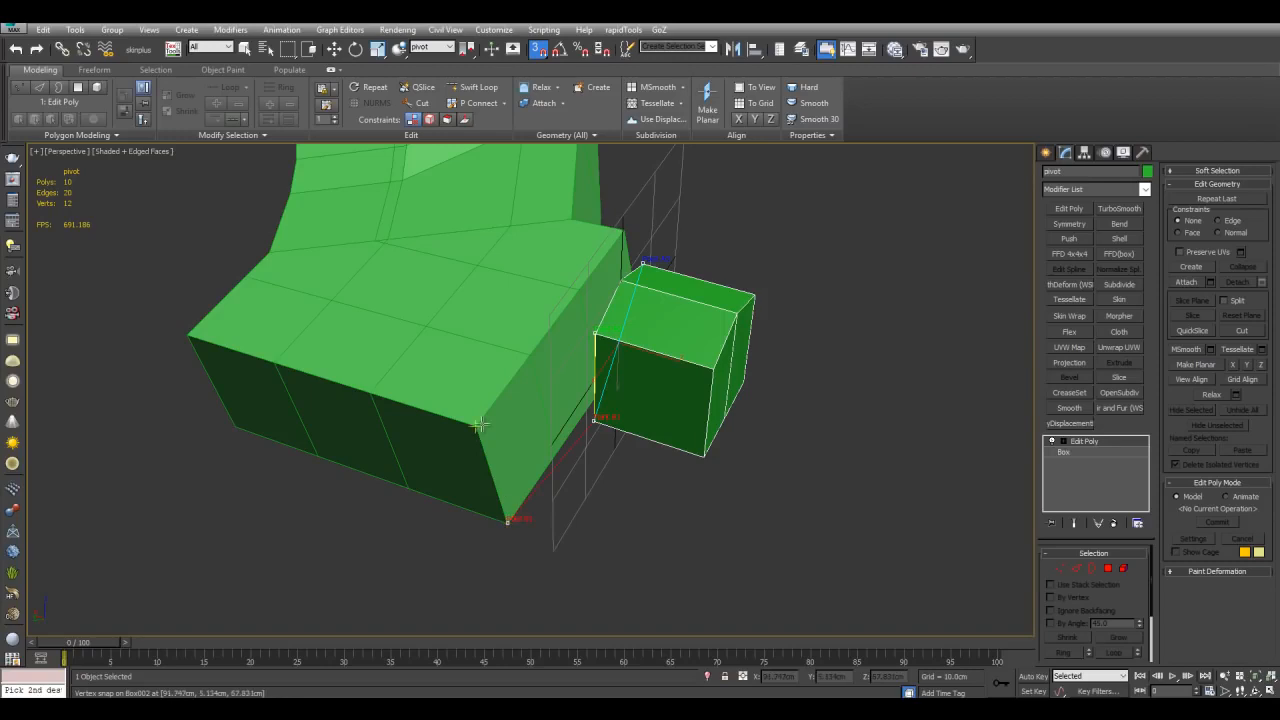
pyautogui.click(627, 229)
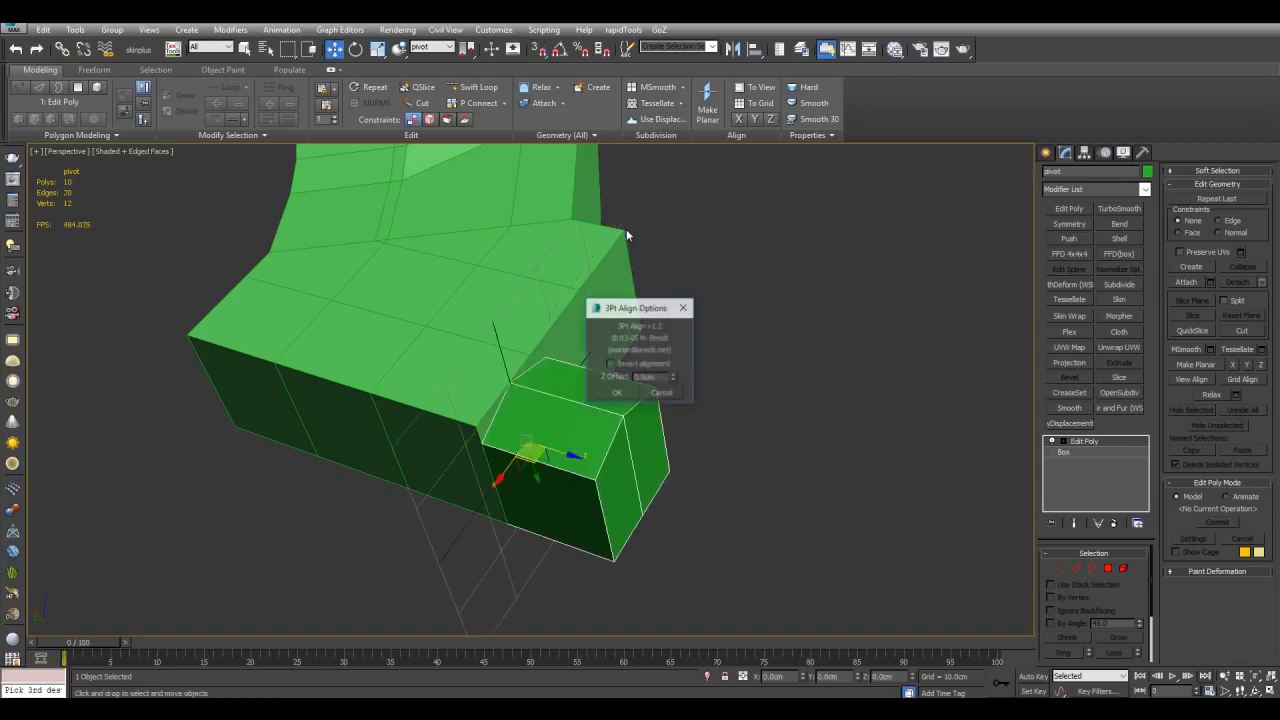
pyautogui.click(630, 394)
# Step: Select the bent shape at vertex level and move vertices at the bend's lower end to line up with the helper
pyautogui.moveTo(629, 370)
pyautogui.keyDown('alt'); pyautogui.mouseDown(button='middle')
pyautogui.moveTo(627, 334)
pyautogui.moveTo(677, 391)
pyautogui.moveTo(666, 391)
pyautogui.moveTo(672, 428)
pyautogui.moveTo(709, 455)
pyautogui.moveTo(688, 436)
pyautogui.mouseUp(button='middle'); pyautogui.keyUp('alt')
pyautogui.click(614, 358)
pyautogui.press('1')
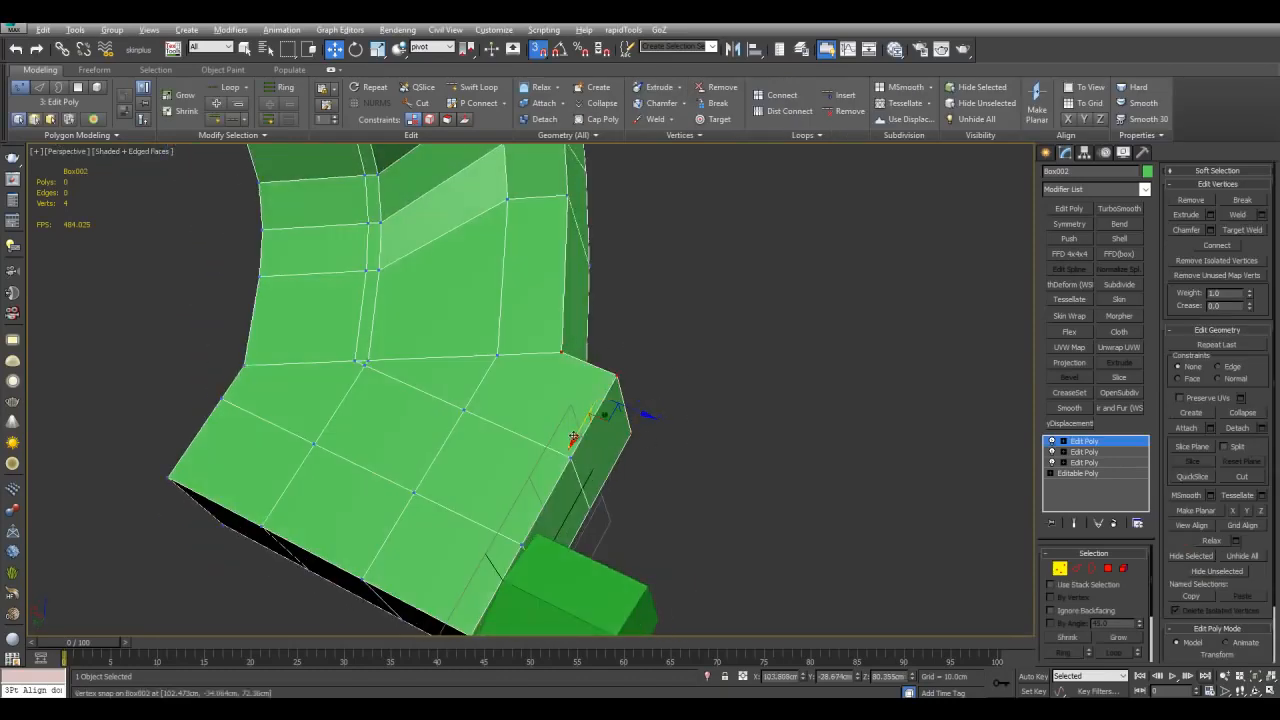
pyautogui.keyDown('alt'); pyautogui.moveTo(698, 455); pyautogui.dragTo(620, 430, button='middle'); pyautogui.keyUp('alt')
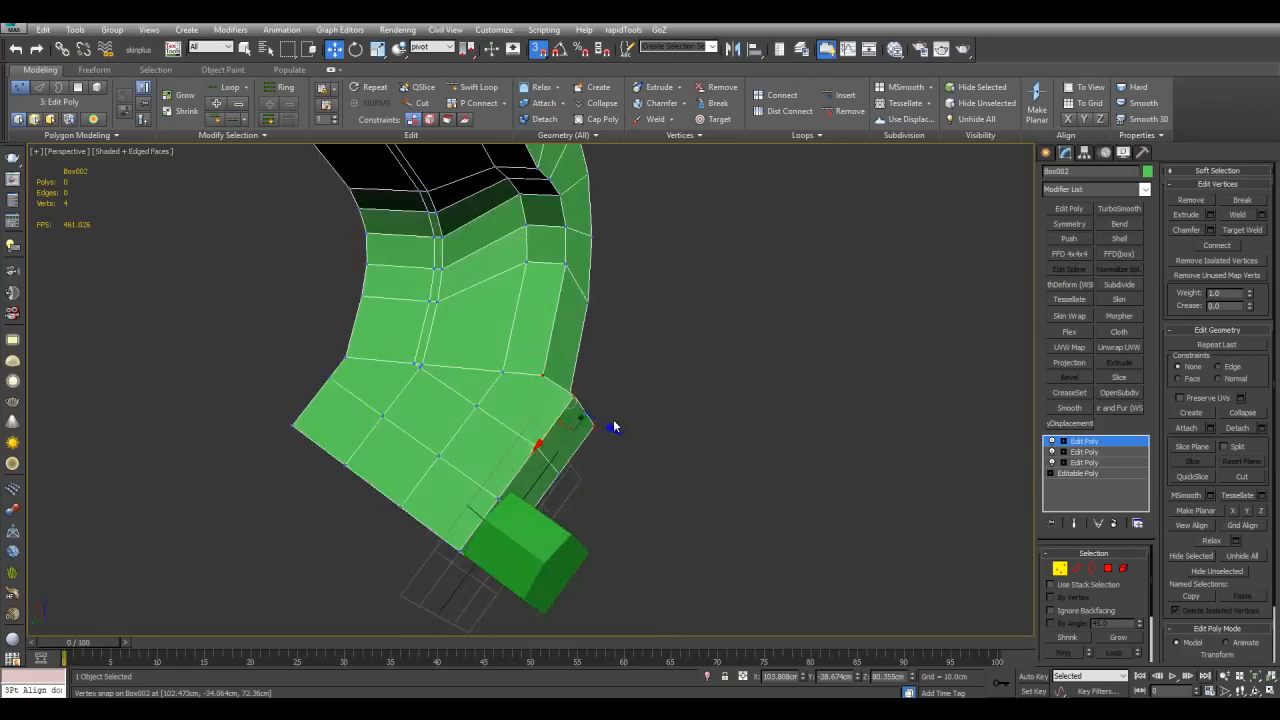
pyautogui.moveTo(541, 376); pyautogui.dragTo(569, 267)
pyautogui.keyDown('alt'); pyautogui.moveTo(569, 267); pyautogui.dragTo(562, 470, button='middle'); pyautogui.keyUp('alt')
pyautogui.moveTo(571, 453); pyautogui.dragTo(605, 410)
pyautogui.moveTo(678, 388); pyautogui.dragTo(682, 427, button='middle')
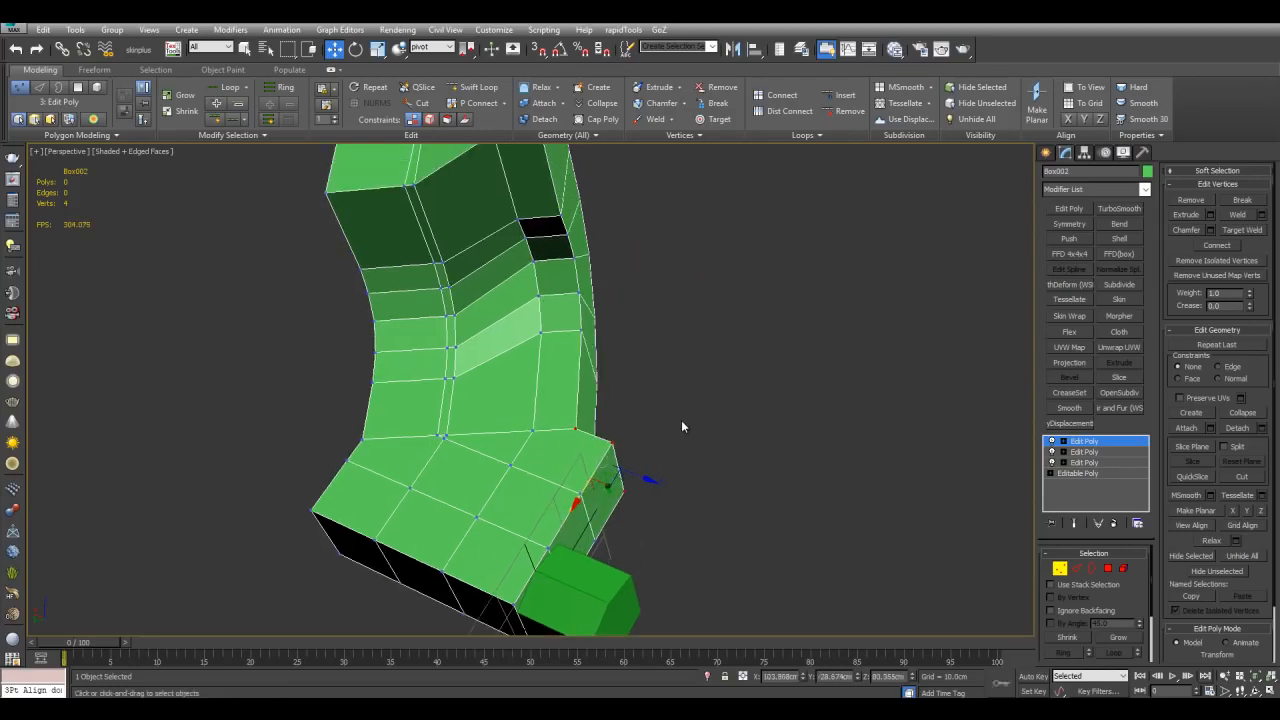
pyautogui.moveTo(575, 428); pyautogui.dragTo(582, 331)
pyautogui.moveTo(618, 378)
pyautogui.keyDown('alt'); pyautogui.mouseDown(button='middle')
pyautogui.moveTo(647, 405)
pyautogui.moveTo(548, 372)
pyautogui.moveTo(597, 388)
pyautogui.mouseUp(button='middle'); pyautogui.keyUp('alt')
pyautogui.moveTo(595, 397); pyautogui.dragTo(577, 297)
pyautogui.keyDown('alt'); pyautogui.moveTo(577, 278); pyautogui.dragTo(740, 366, button='middle'); pyautogui.keyUp('alt')
# Step: Return to object level and add a fourth Edit Poly modifier to the bent shape
pyautogui.press('1')
pyautogui.press('q')
pyautogui.scroll(-3, 620, 365)
pyautogui.moveTo(620, 365)
pyautogui.keyDown('alt'); pyautogui.mouseDown(button='middle')
pyautogui.moveTo(635, 371)
pyautogui.moveTo(600, 357)
pyautogui.moveTo(623, 367)
pyautogui.mouseUp(button='middle'); pyautogui.keyUp('alt')
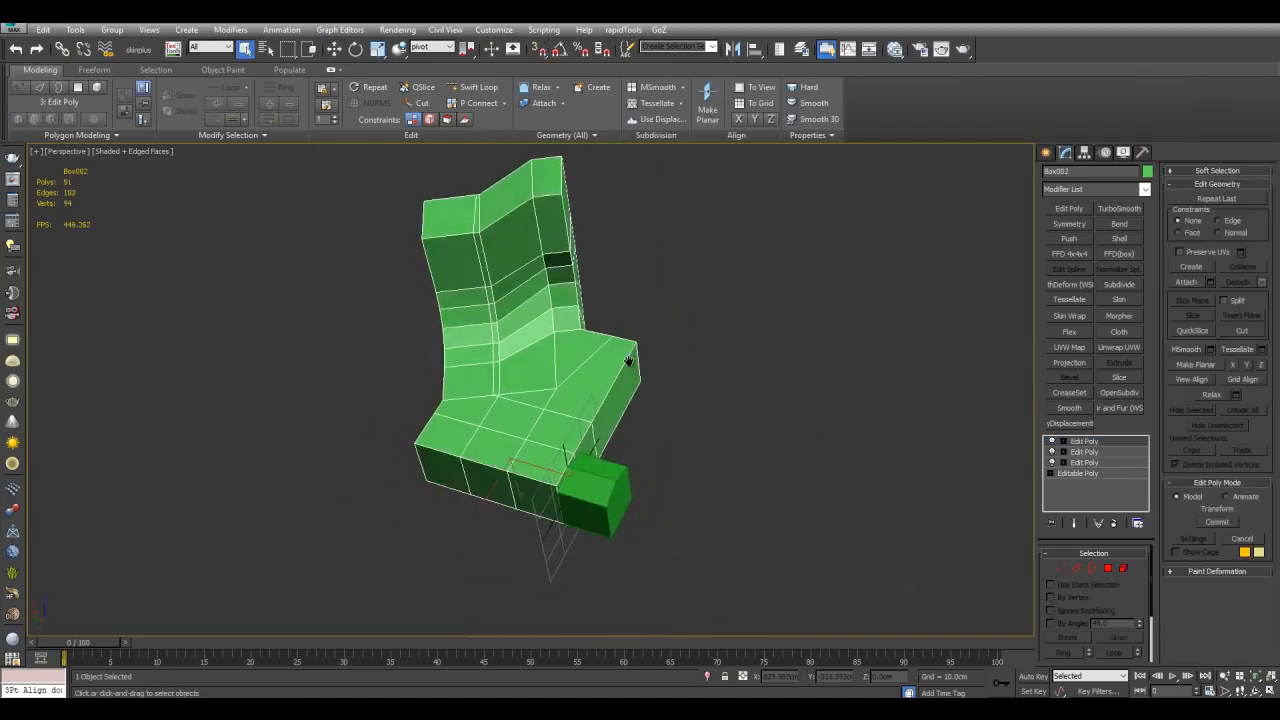
pyautogui.scroll(2, 640, 355)
pyautogui.press('4')
pyautogui.click(621, 368)
pyautogui.keyDown('ctrl'); pyautogui.click(617, 284); pyautogui.keyUp('ctrl')
pyautogui.keyDown('ctrl'); pyautogui.click(616, 261); pyautogui.keyUp('ctrl')
pyautogui.keyDown('alt'); pyautogui.moveTo(627, 287); pyautogui.dragTo(640, 325, button='middle'); pyautogui.keyUp('alt')
pyautogui.moveTo(673, 400); pyautogui.dragTo(662, 268, button='middle')
pyautogui.click(660, 322)
pyautogui.click(686, 385)
pyautogui.click(660, 468)
pyautogui.moveTo(754, 480); pyautogui.dragTo(703, 427, button='middle')
pyautogui.click(789, 394)
pyautogui.press('4')
pyautogui.click(1058, 211)
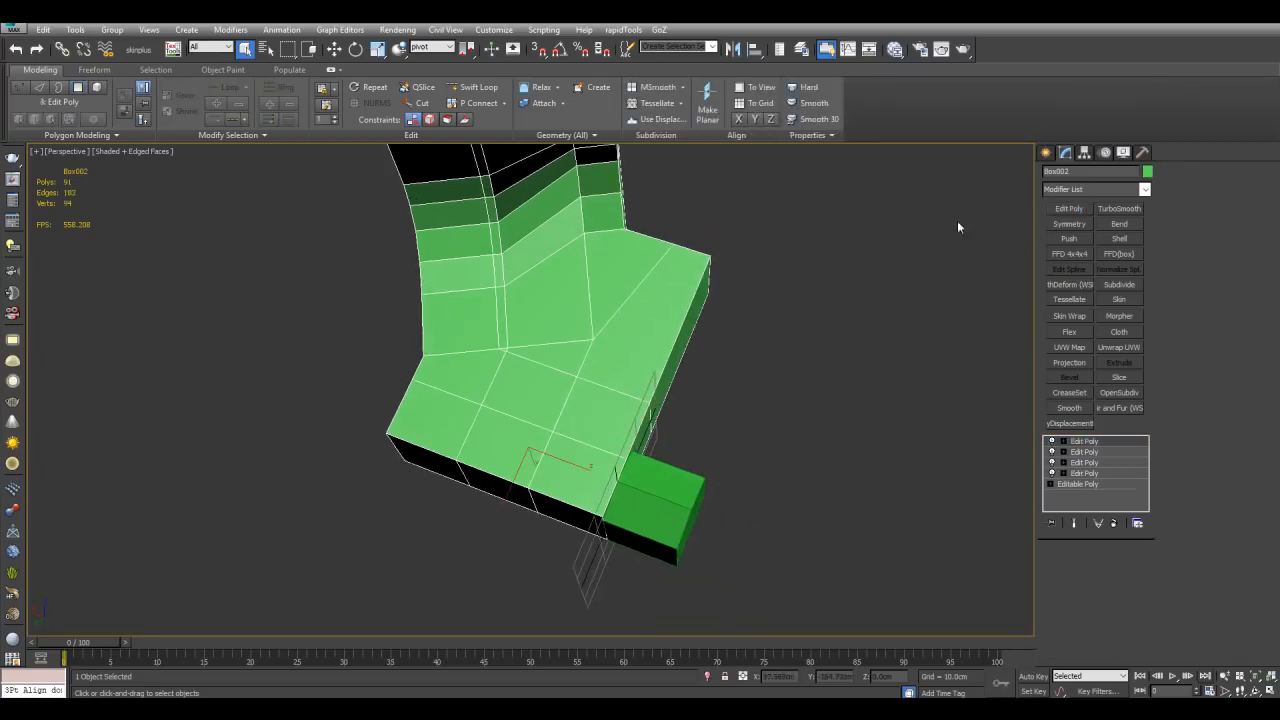
# Step: Cut a new edge across the lower block's top face with the Cut tool
pyautogui.press('1')
pyautogui.hotkey('alt', 'c')
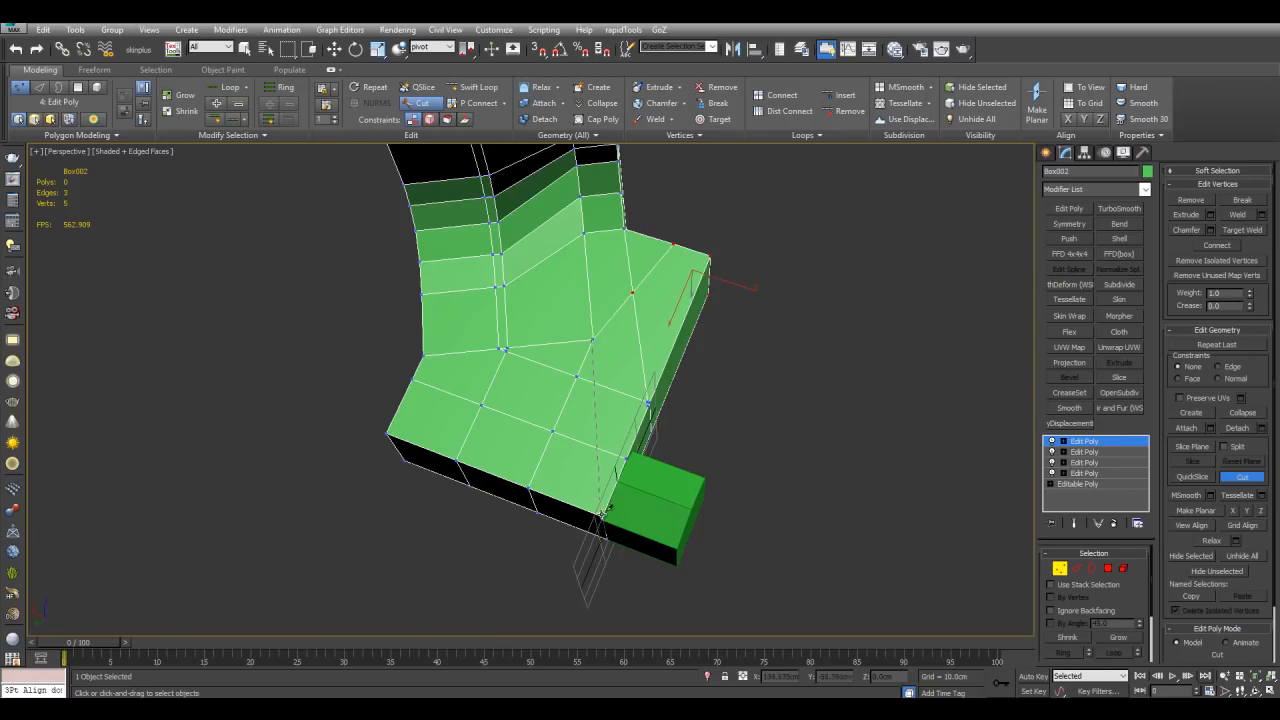
pyautogui.rightClick(692, 375)
# Step: Try selecting and moving vertices near the new cut, then undo the move
pyautogui.moveTo(694, 374); pyautogui.dragTo(701, 404, button='middle')
pyautogui.moveTo(701, 404)
pyautogui.keyDown('alt'); pyautogui.mouseDown(button='middle')
pyautogui.moveTo(705, 436)
pyautogui.moveTo(700, 408)
pyautogui.moveTo(754, 448)
pyautogui.moveTo(713, 419)
pyautogui.mouseUp(button='middle'); pyautogui.keyUp('alt')
pyautogui.keyDown('alt'); pyautogui.moveTo(624, 190); pyautogui.dragTo(636, 229, button='middle'); pyautogui.keyUp('alt')
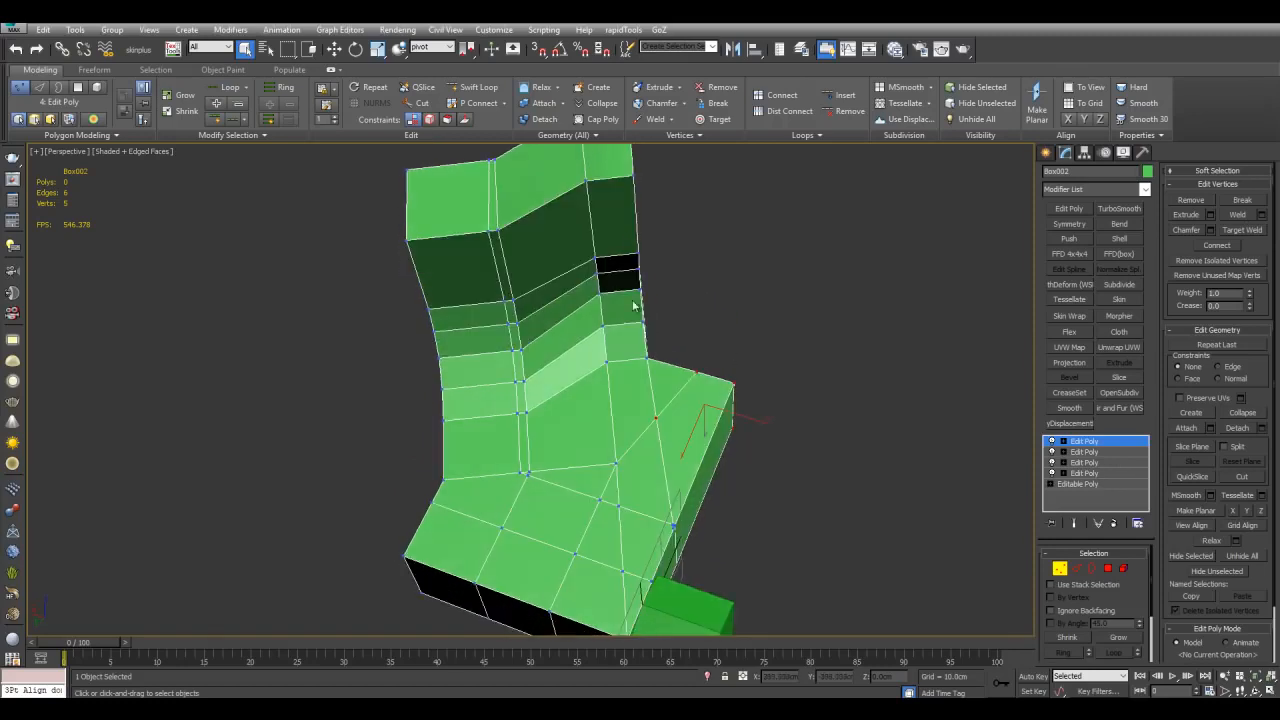
pyautogui.moveTo(612, 290); pyautogui.dragTo(602, 248, button='middle')
pyautogui.hotkey('ctrl', 'z')
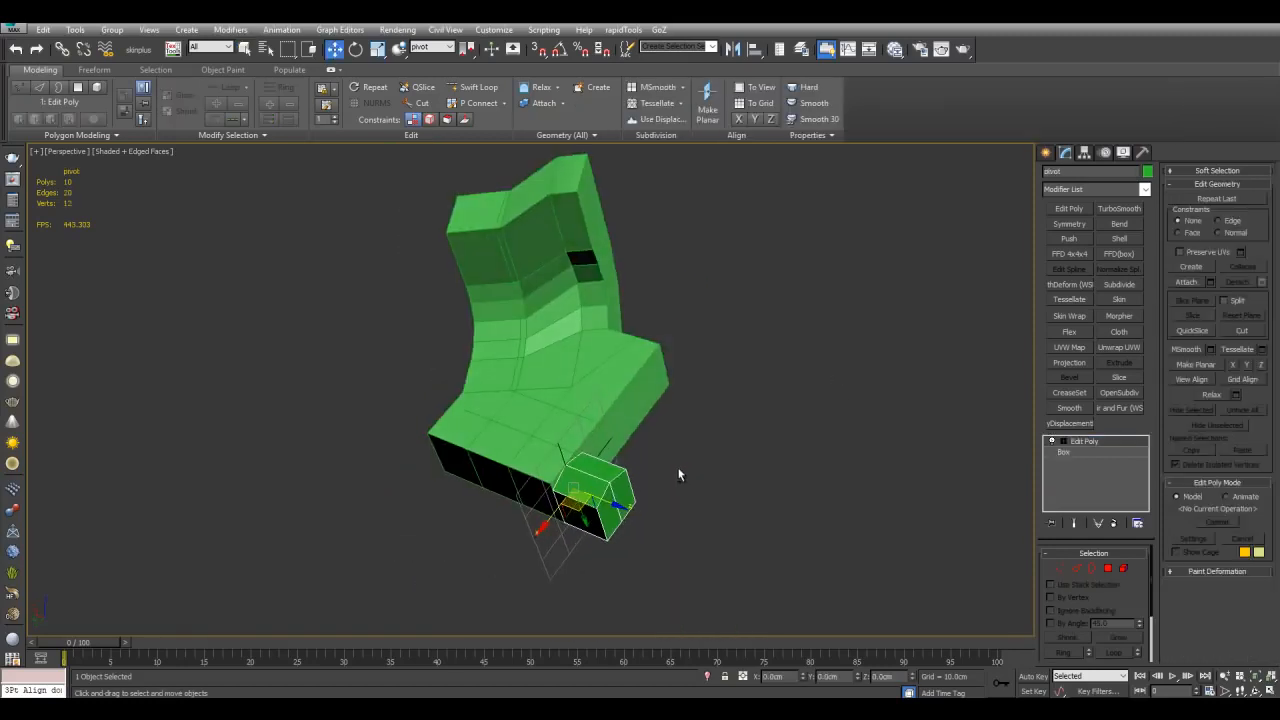
# Step: Align the pivot helper to points on the lower block's top face with 3Pt Align
pyautogui.scroll(2, 680, 474)
pyautogui.moveTo(680, 474); pyautogui.dragTo(663, 422, button='middle')
pyautogui.hotkey('alt', 'a')
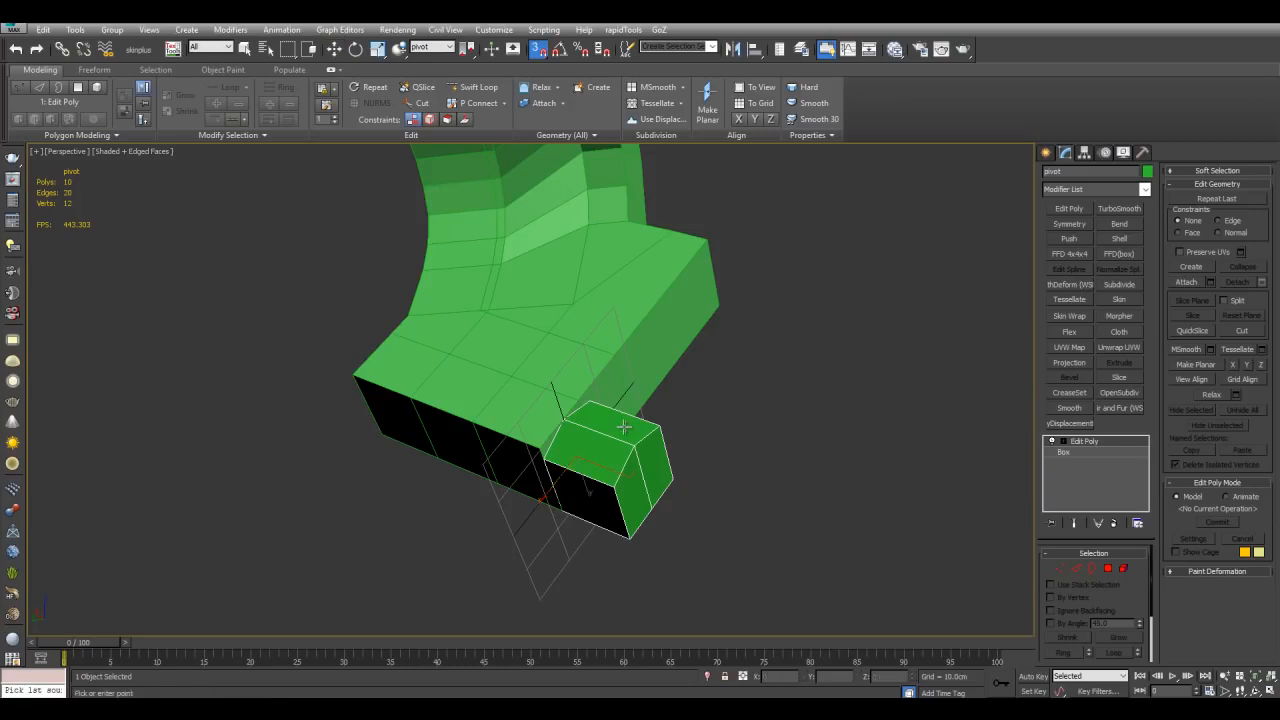
pyautogui.scroll(3, 547, 453)
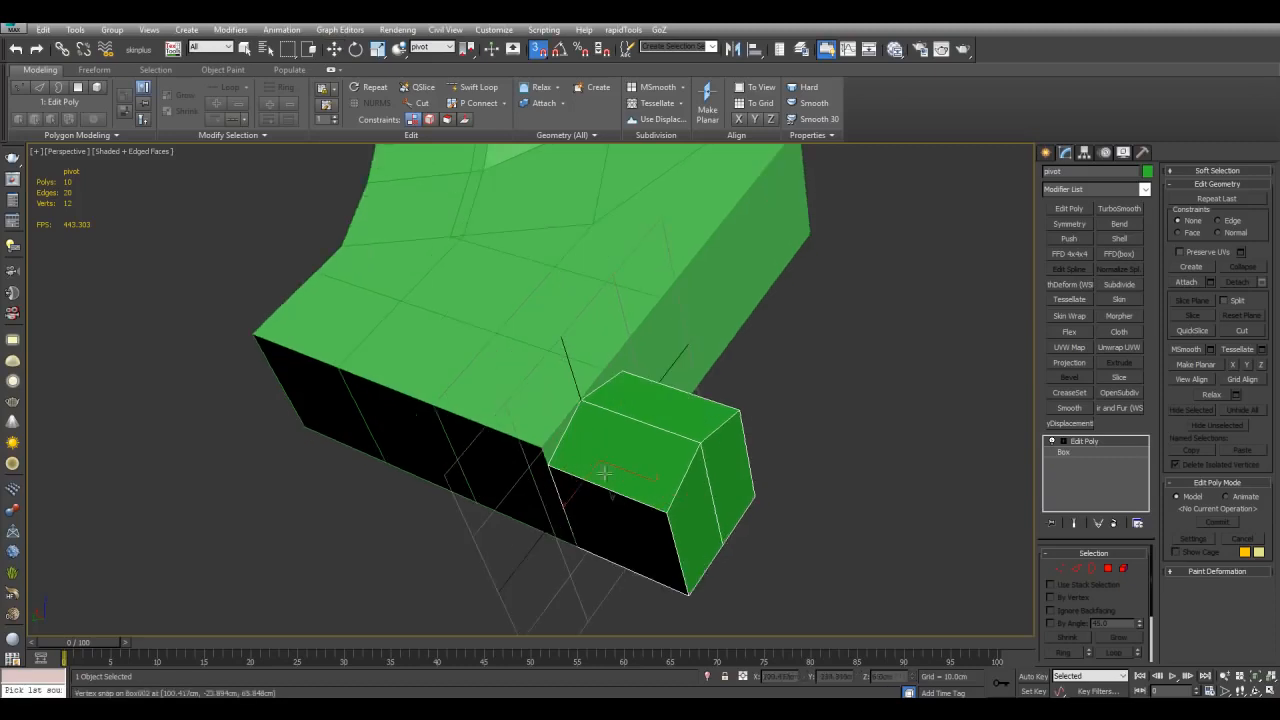
pyautogui.click(623, 372)
pyautogui.keyDown('alt'); pyautogui.moveTo(709, 323); pyautogui.dragTo(657, 344, button='middle'); pyautogui.keyUp('alt')
pyautogui.click(597, 338)
pyautogui.click(546, 250)
pyautogui.click(627, 393)
pyautogui.keyDown('alt'); pyautogui.moveTo(645, 418); pyautogui.dragTo(703, 371, button='middle'); pyautogui.keyUp('alt')
pyautogui.click(663, 440)
# Step: Switch the bent shape to edge level and activate the Slice Plane
pyautogui.press('2')
pyautogui.moveTo(999, 264); pyautogui.dragTo(895, 352, button='middle')
pyautogui.click(1192, 502)
pyautogui.keyDown('alt'); pyautogui.moveTo(892, 461); pyautogui.dragTo(768, 288, button='middle'); pyautogui.keyUp('alt')
pyautogui.keyDown('alt'); pyautogui.moveTo(735, 364); pyautogui.dragTo(771, 357, button='middle'); pyautogui.keyUp('alt')
pyautogui.hotkey('alt', 'a')
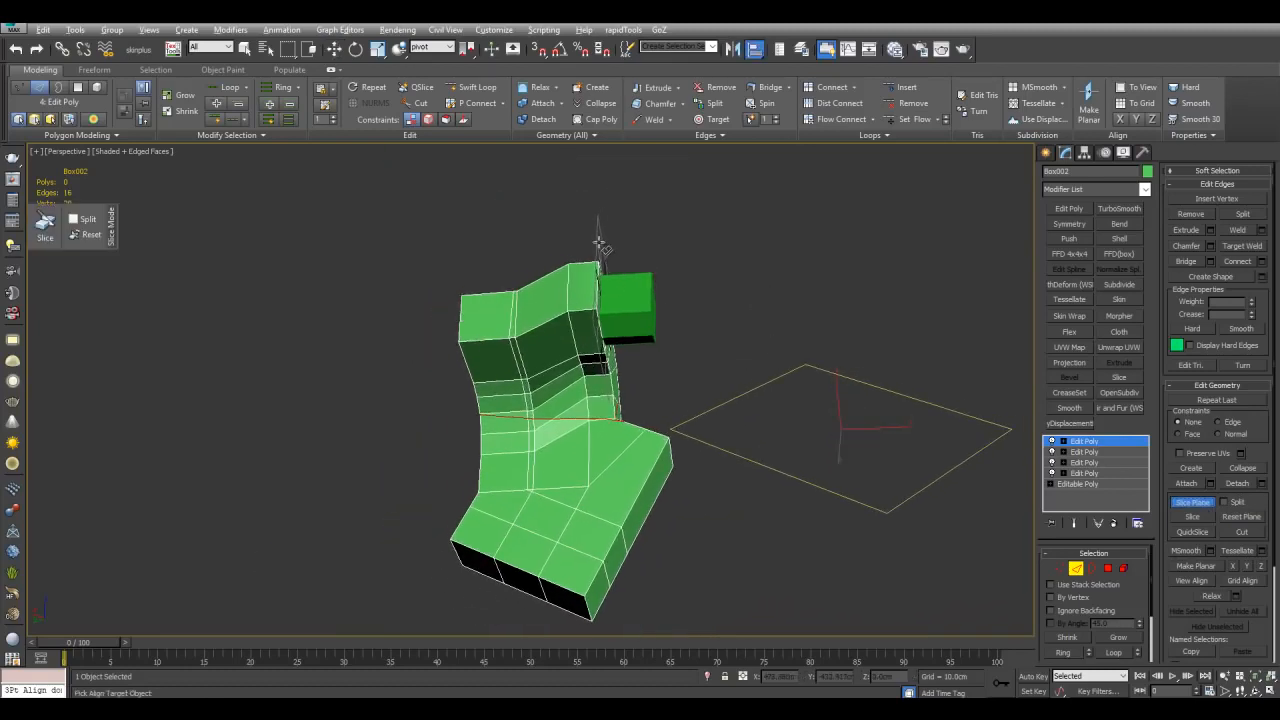
pyautogui.click(598, 243)
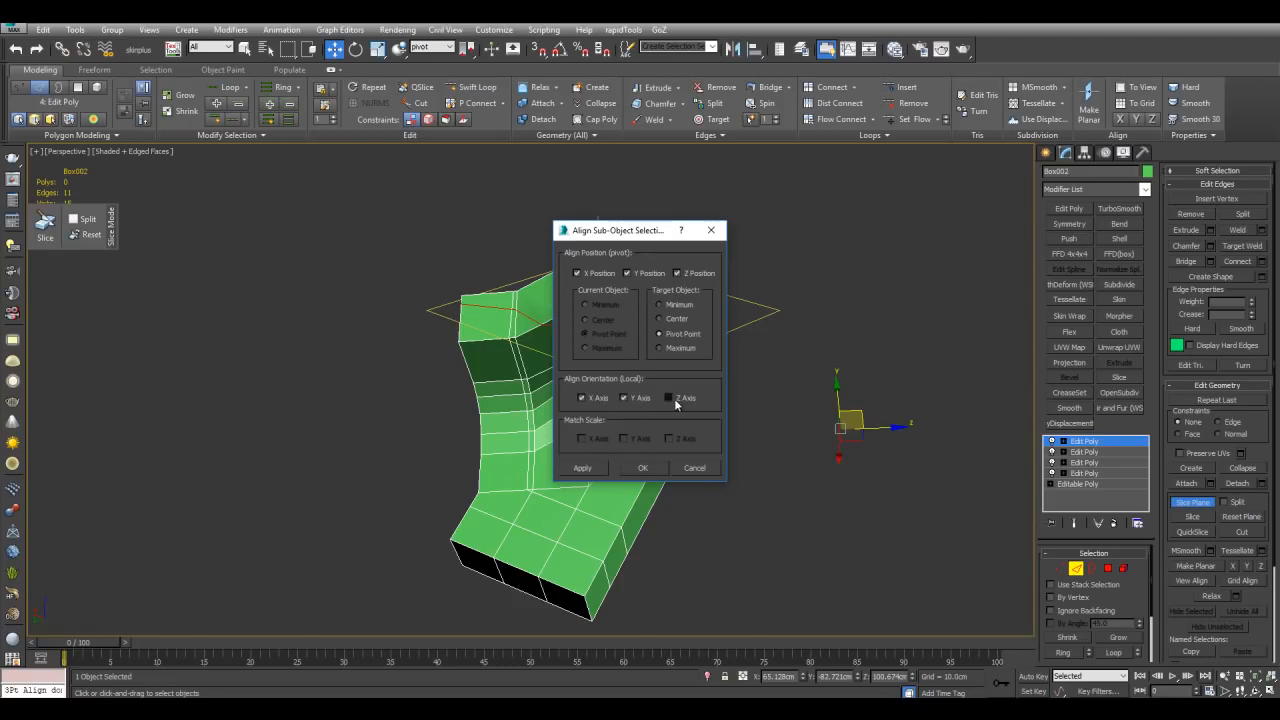
pyautogui.moveTo(638, 227); pyautogui.dragTo(883, 190)
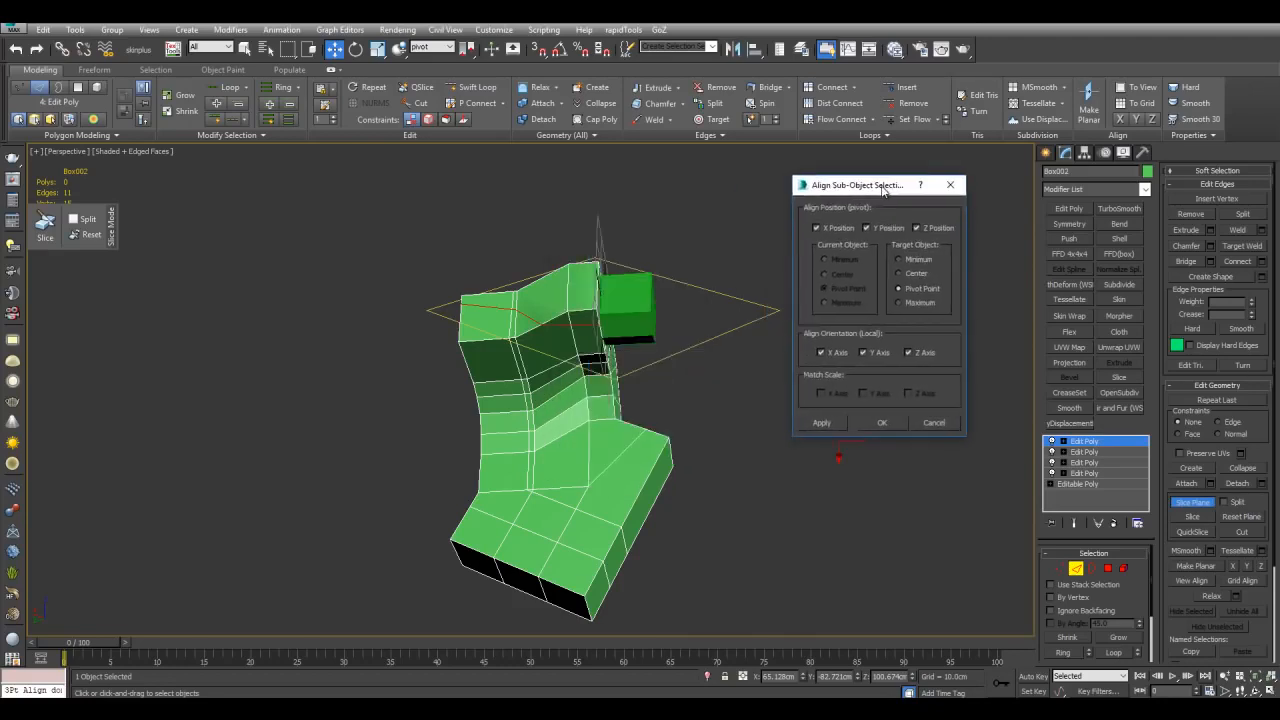
pyautogui.click(944, 424)
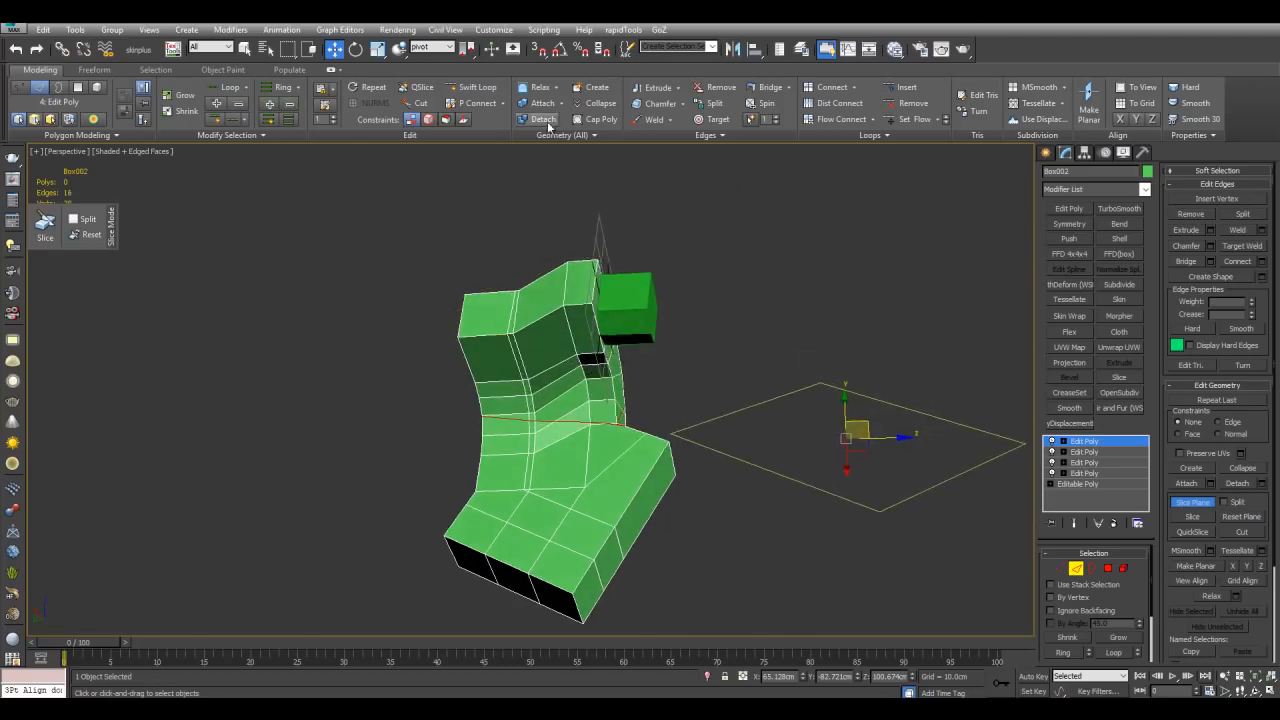
# Step: Set the reference coordinate system to Local and align the slice plane to the pivot helper's pivot, matching X and Y orientation
pyautogui.click(440, 50)
pyautogui.click(436, 95)
pyautogui.moveTo(824, 381); pyautogui.dragTo(781, 360, button='middle')
pyautogui.moveTo(670, 259); pyautogui.dragTo(716, 287, button='middle')
pyautogui.hotkey('alt', 'a')
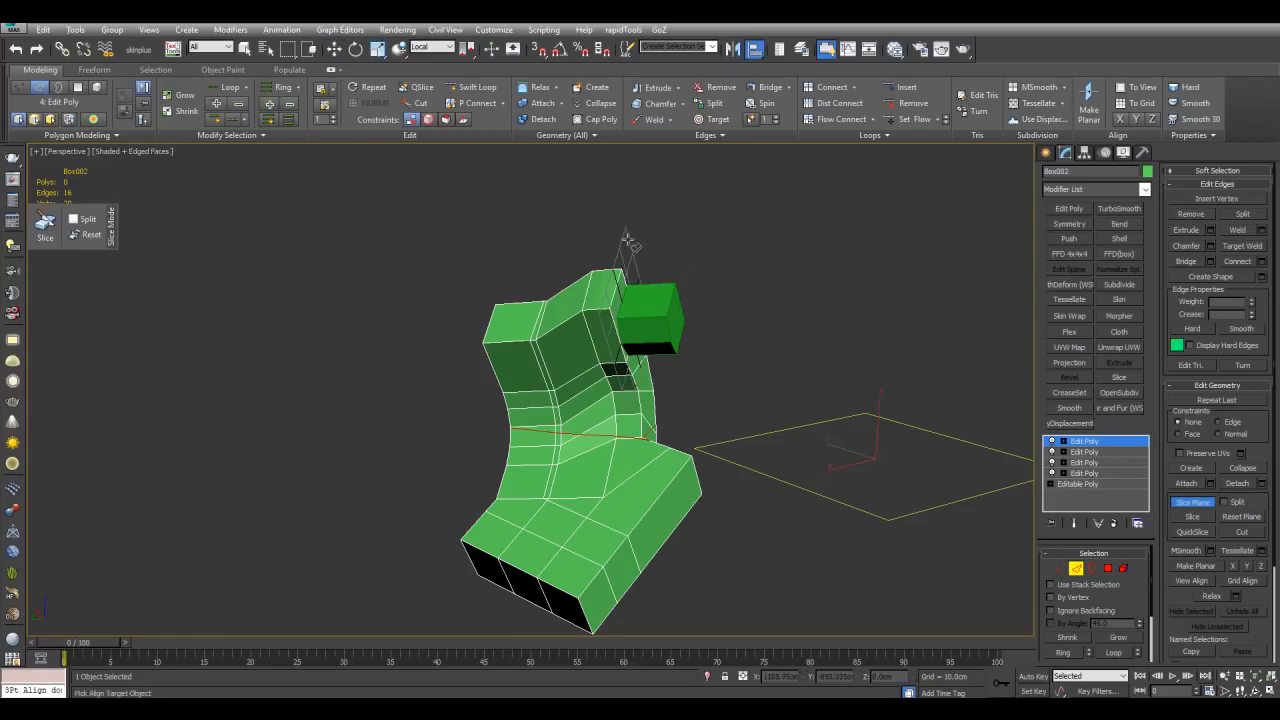
pyautogui.click(628, 242)
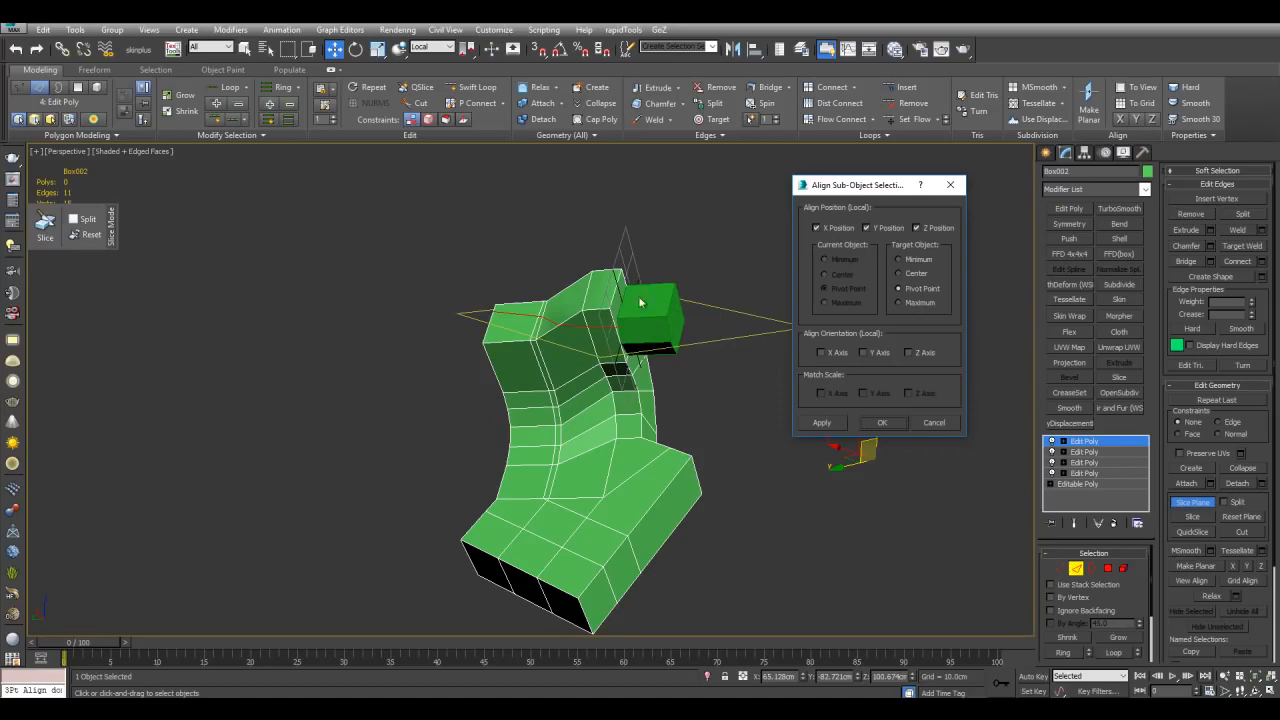
pyautogui.click(841, 356)
pyautogui.click(882, 356)
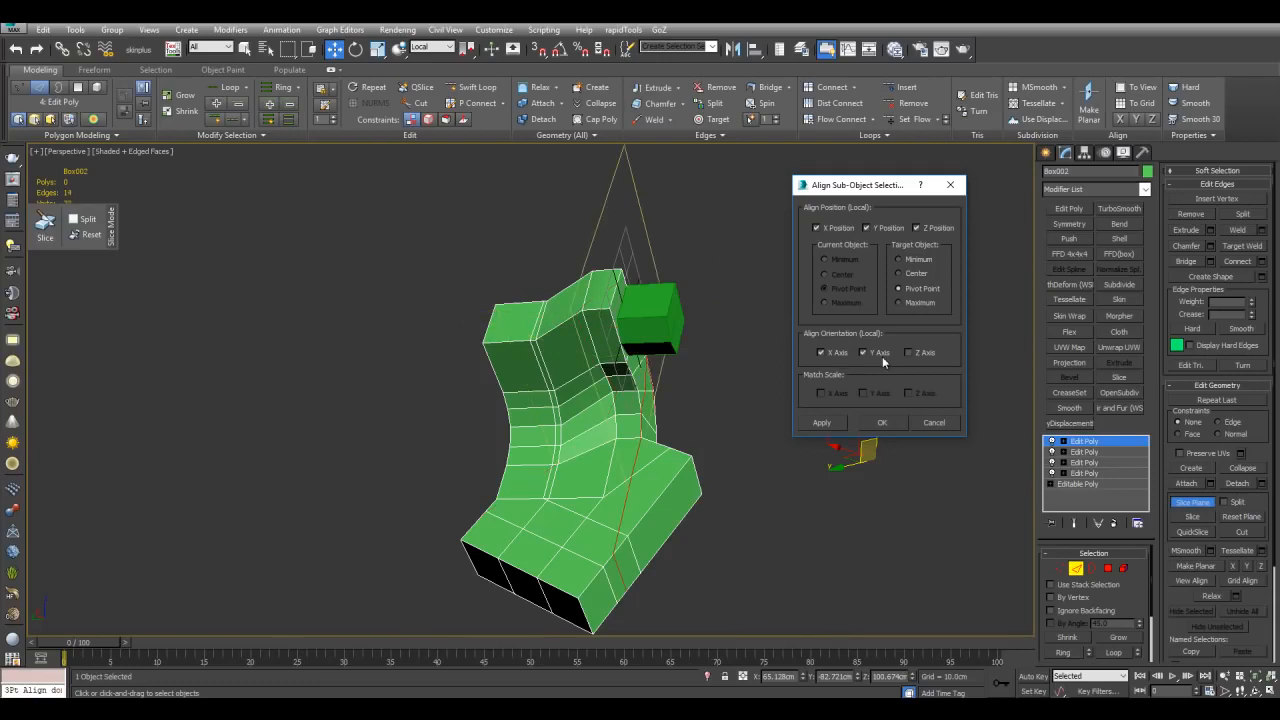
pyautogui.click(889, 422)
# Step: Snap-move the slice plane along the bend and slice the shape
pyautogui.keyDown('alt'); pyautogui.moveTo(741, 458); pyautogui.dragTo(771, 402, button='middle'); pyautogui.keyUp('alt')
pyautogui.scroll(2, 771, 402)
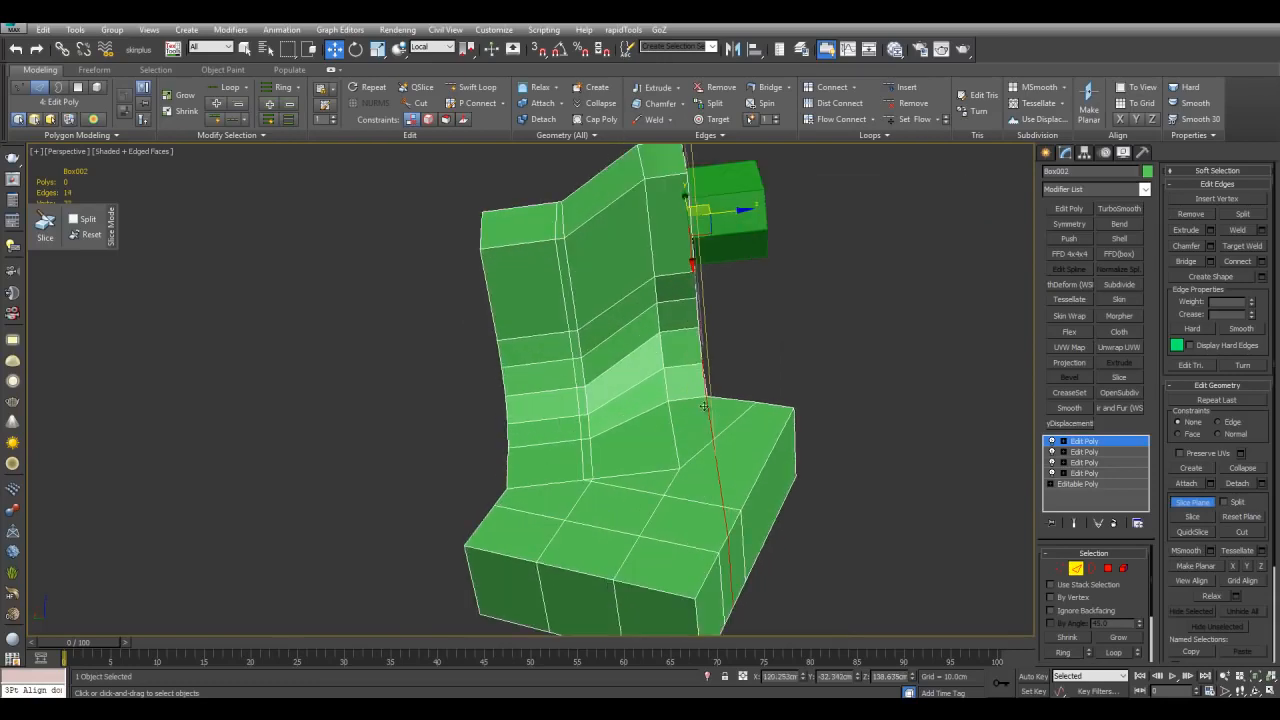
pyautogui.moveTo(780, 546); pyautogui.dragTo(783, 518, button='middle')
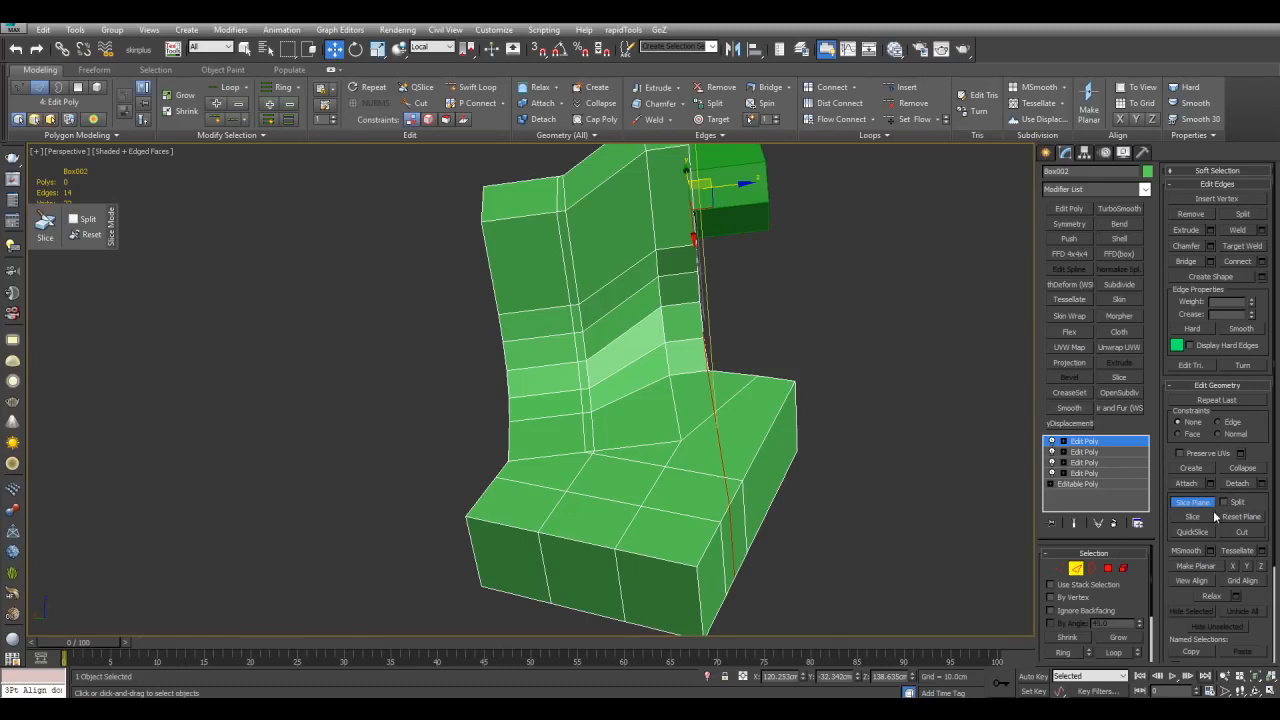
pyautogui.keyDown('alt'); pyautogui.moveTo(828, 240); pyautogui.dragTo(724, 263, button='middle'); pyautogui.keyUp('alt')
pyautogui.moveTo(724, 261); pyautogui.dragTo(895, 250)
pyautogui.keyDown('alt'); pyautogui.moveTo(895, 250); pyautogui.dragTo(848, 328, button='middle'); pyautogui.keyUp('alt')
pyautogui.press('s')
pyautogui.moveTo(845, 330); pyautogui.dragTo(657, 330)
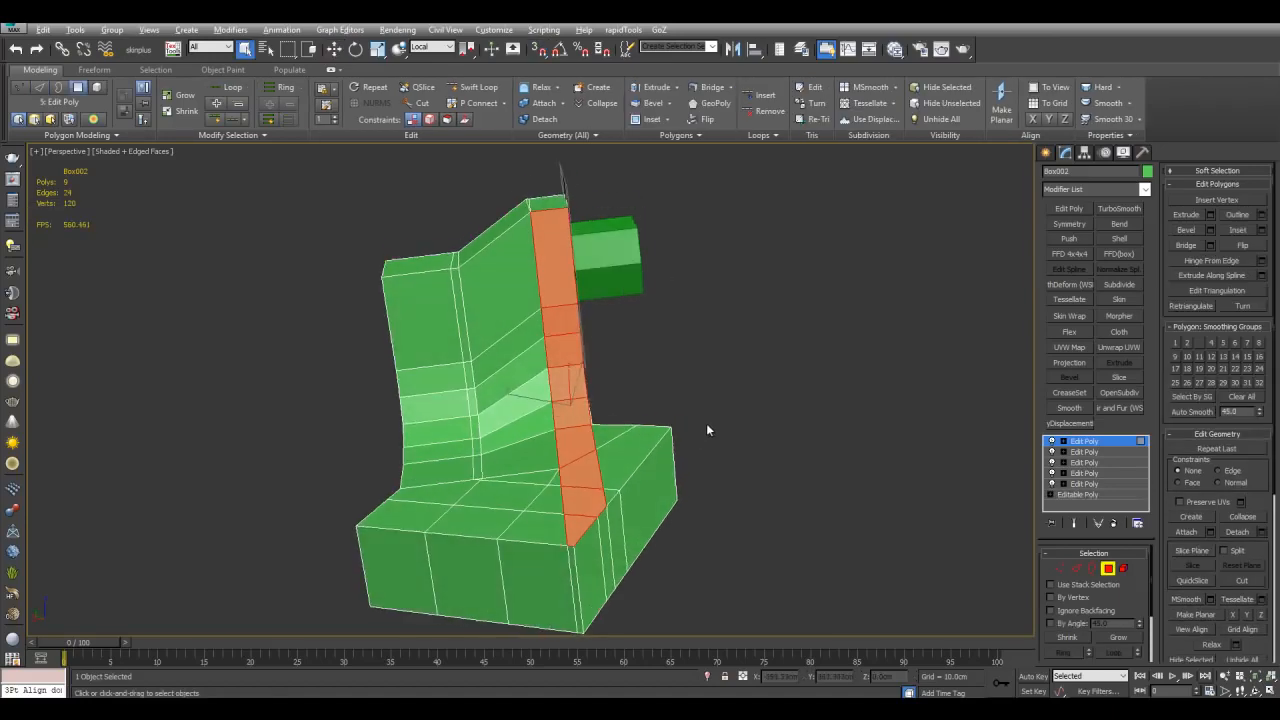
# Step: Bevel the polygon strip along the slice line outward with a small height
pyautogui.keyDown('alt'); pyautogui.moveTo(706, 423); pyautogui.dragTo(606, 365, button='middle'); pyautogui.keyUp('alt')
pyautogui.scroll(3, 588, 338)
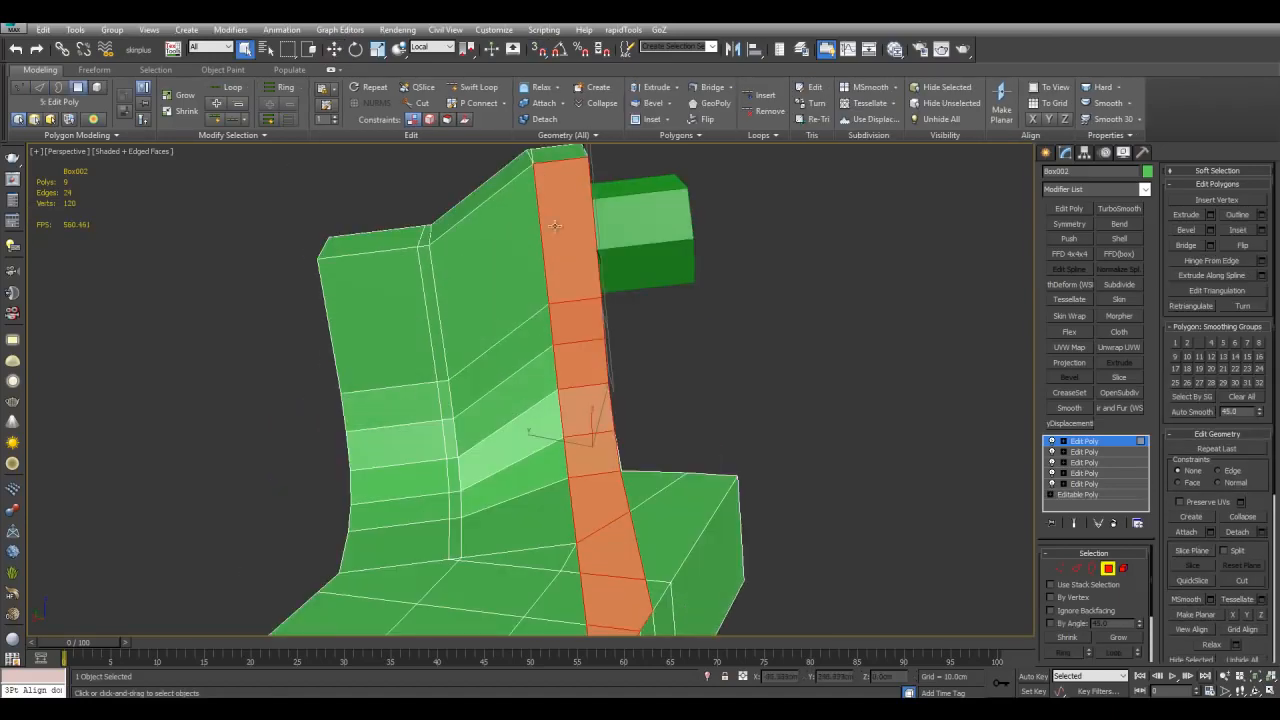
pyautogui.scroll(-3, 624, 316)
pyautogui.keyDown('alt'); pyautogui.moveTo(624, 316); pyautogui.dragTo(560, 395, button='middle'); pyautogui.keyUp('alt')
pyautogui.scroll(3, 562, 395)
pyautogui.hotkey('ctrl', 'shift', 'b')
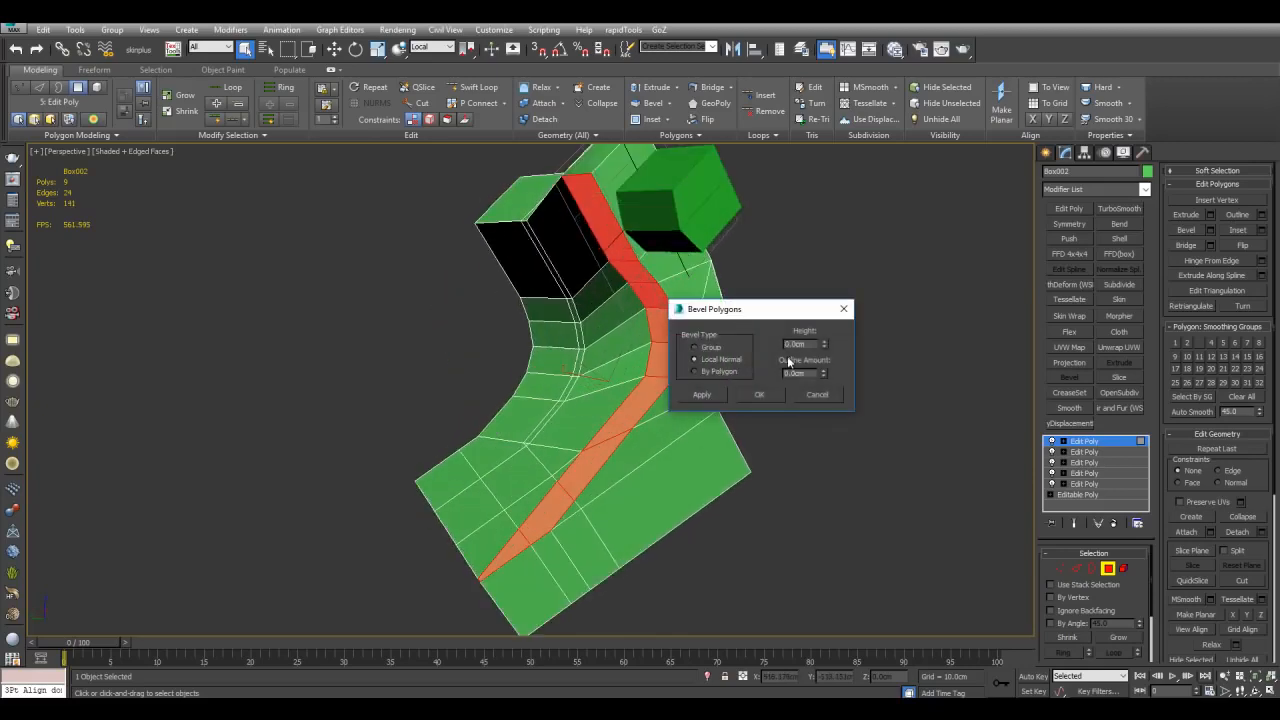
pyautogui.moveTo(822, 347); pyautogui.dragTo(845, 213)
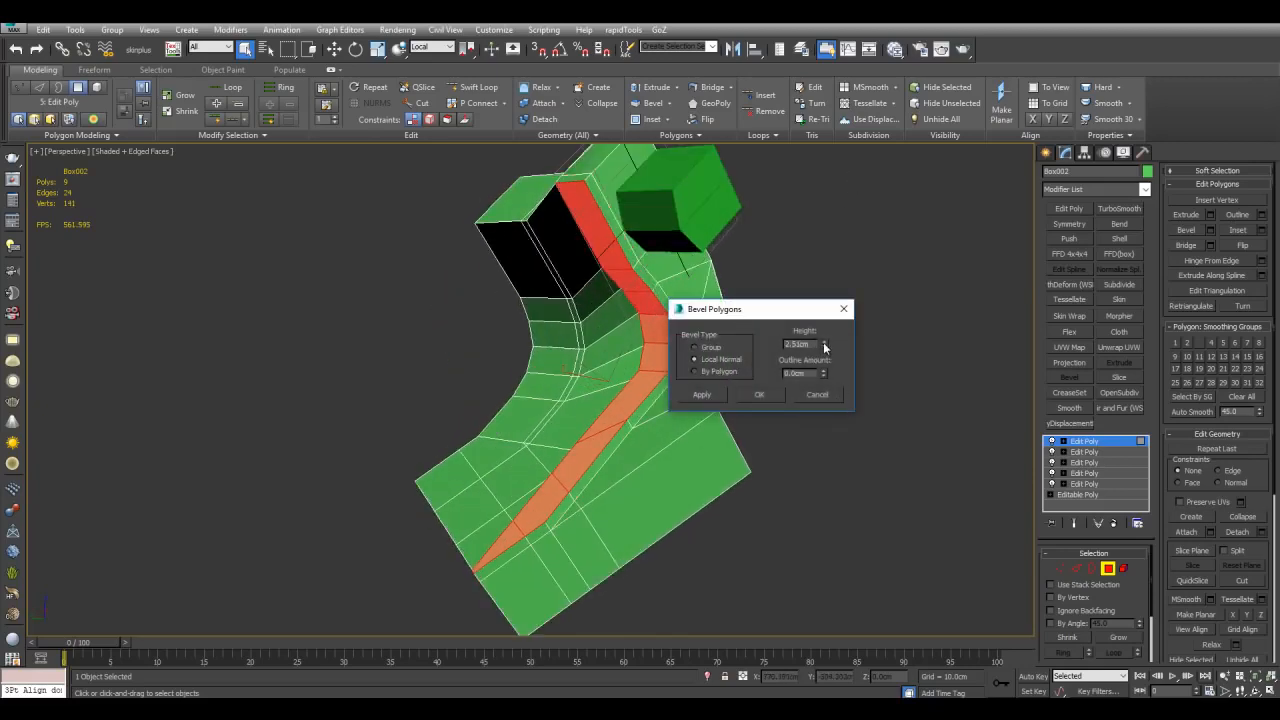
pyautogui.moveTo(824, 347); pyautogui.dragTo(822, 203)
pyautogui.click(770, 395)
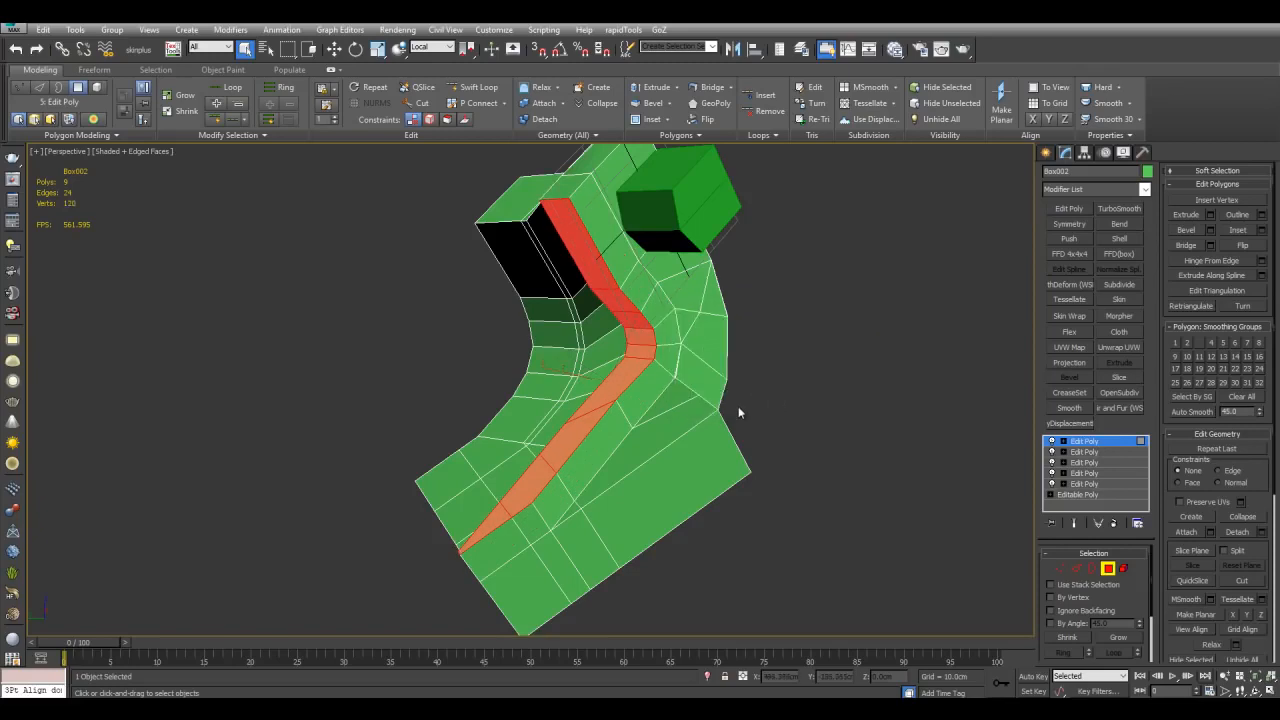
# Step: Toggle see-through and select the edge loops bordering the bevelled strip
pyautogui.keyDown('alt'); pyautogui.moveTo(729, 406); pyautogui.dragTo(799, 389, button='middle'); pyautogui.keyUp('alt')
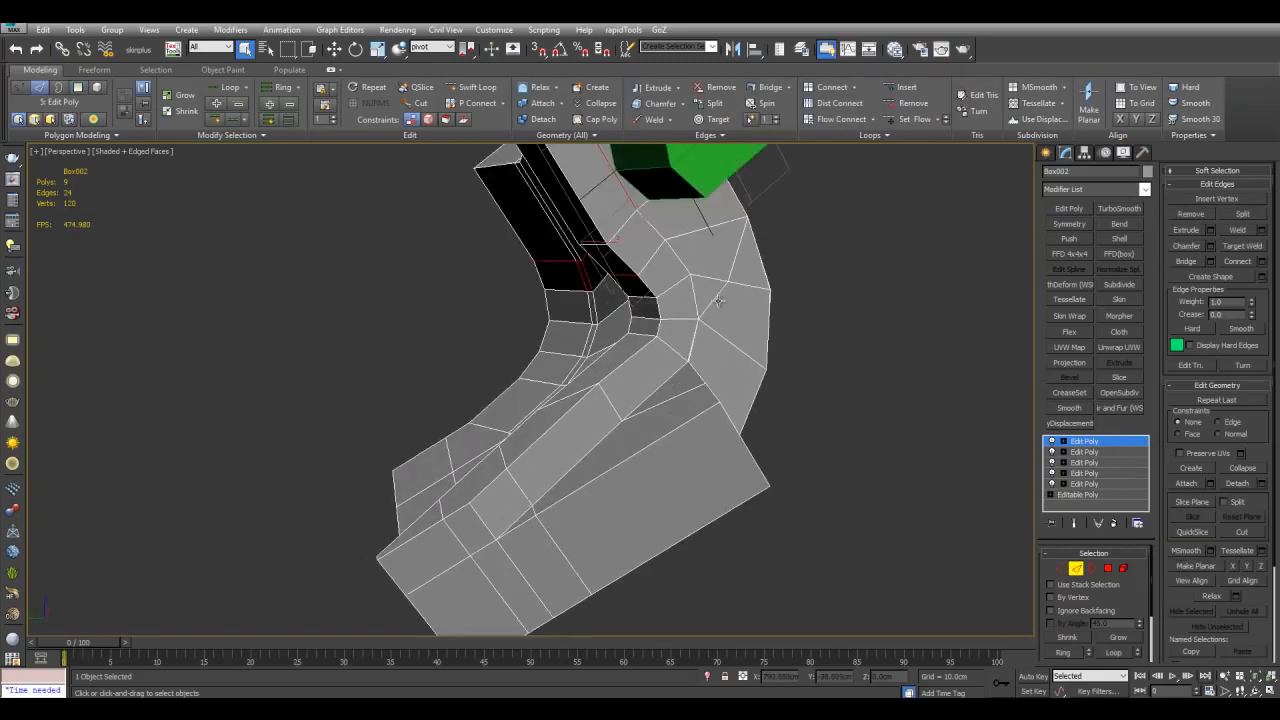
pyautogui.hotkey('alt', 'x')
pyautogui.keyDown('alt'); pyautogui.moveTo(620, 245); pyautogui.dragTo(590, 232, button='middle'); pyautogui.keyUp('alt')
pyautogui.doubleClick(574, 227)
pyautogui.keyDown('alt'); pyautogui.moveTo(900, 390); pyautogui.dragTo(604, 350, button='middle'); pyautogui.keyUp('alt')
pyautogui.keyDown('ctrl'); pyautogui.doubleClick(535, 212); pyautogui.keyUp('ctrl')
pyautogui.hotkey('alt', 'x')
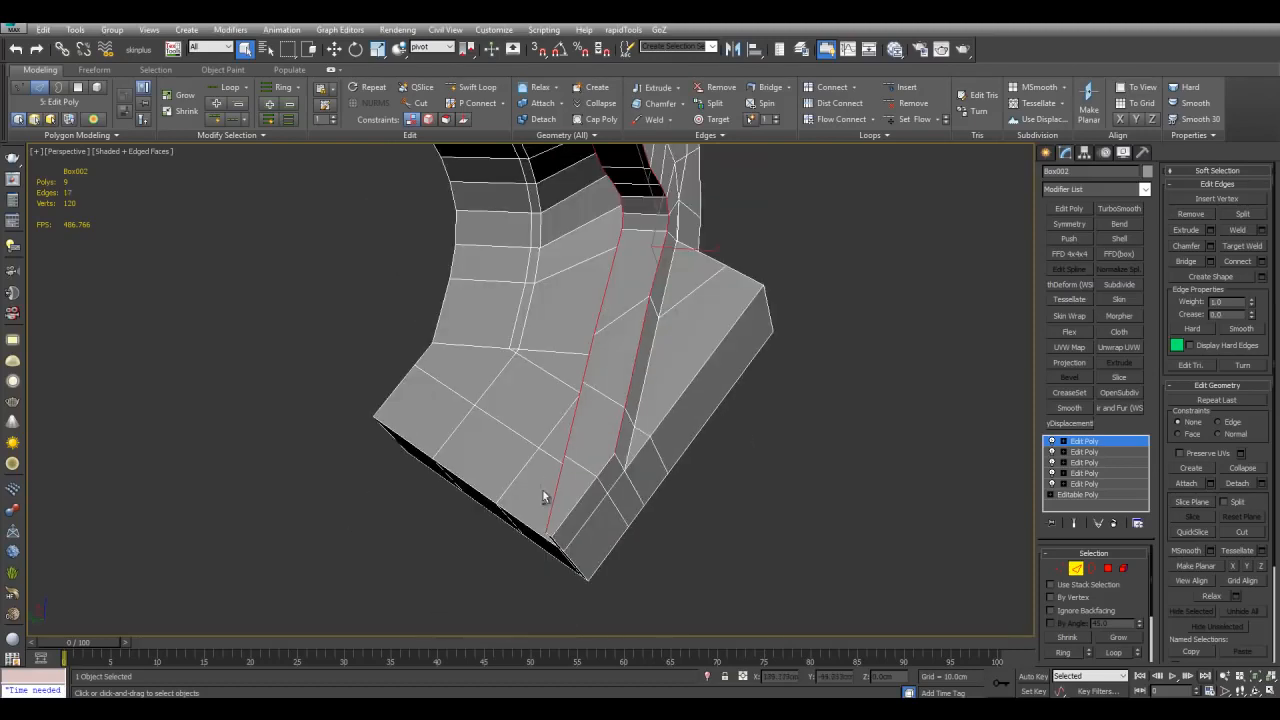
# Step: Open Loop Tools and straighten the selected edge loops
pyautogui.click(870, 135)
pyautogui.click(840, 200)
pyautogui.click(166, 356)
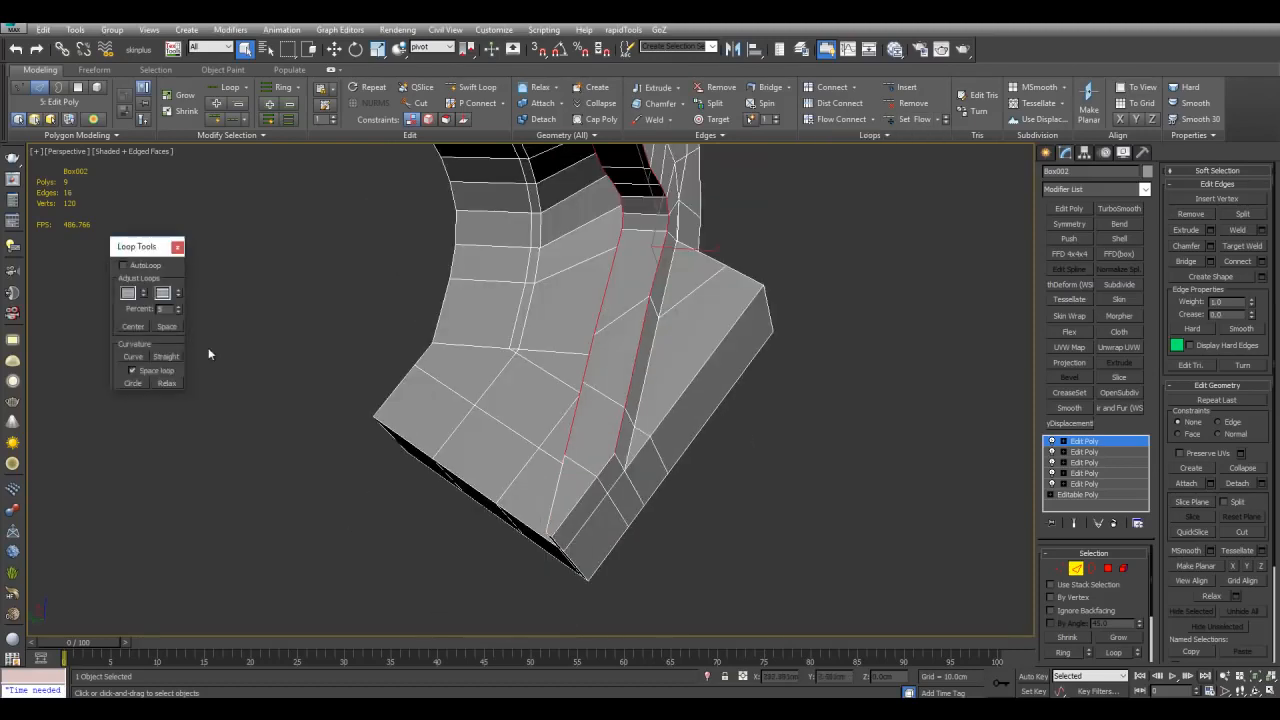
# Step: Add a Symmetry modifier to the bent shape
pyautogui.keyDown('alt'); pyautogui.moveTo(476, 323); pyautogui.dragTo(433, 281, button='middle'); pyautogui.keyUp('alt')
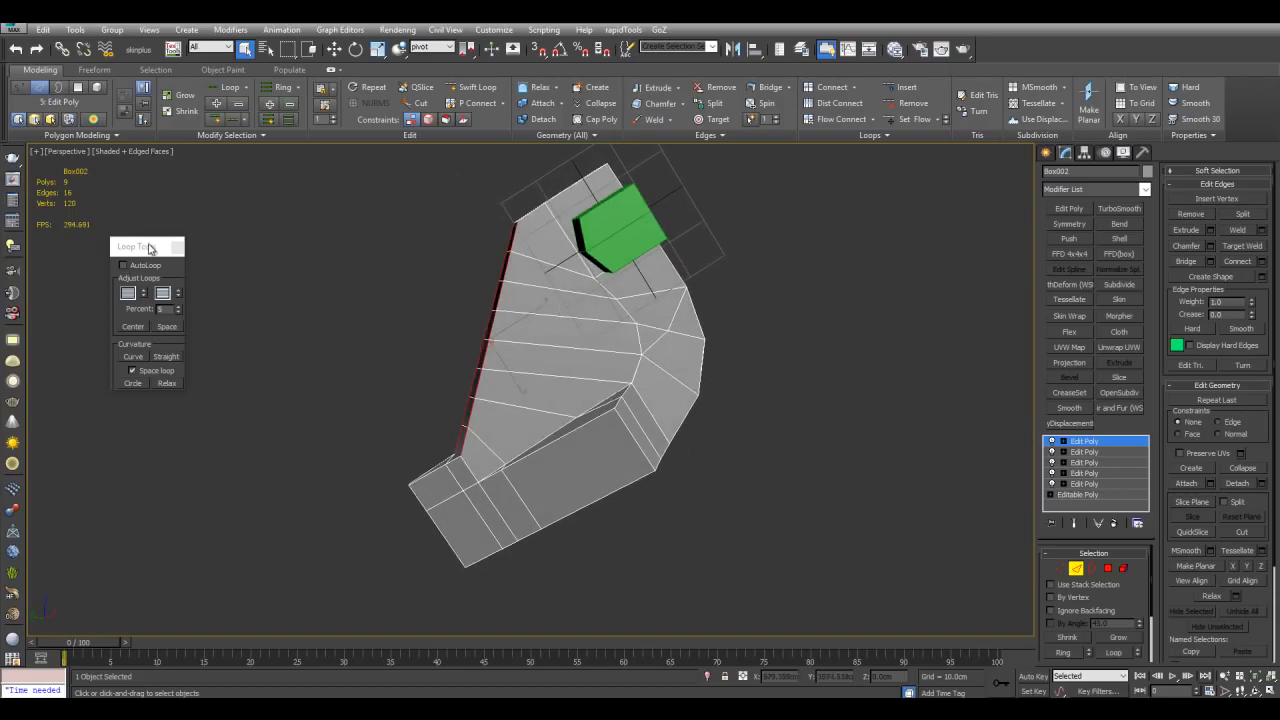
pyautogui.moveTo(150, 247); pyautogui.dragTo(115, 250)
pyautogui.scroll(4, 530, 390)
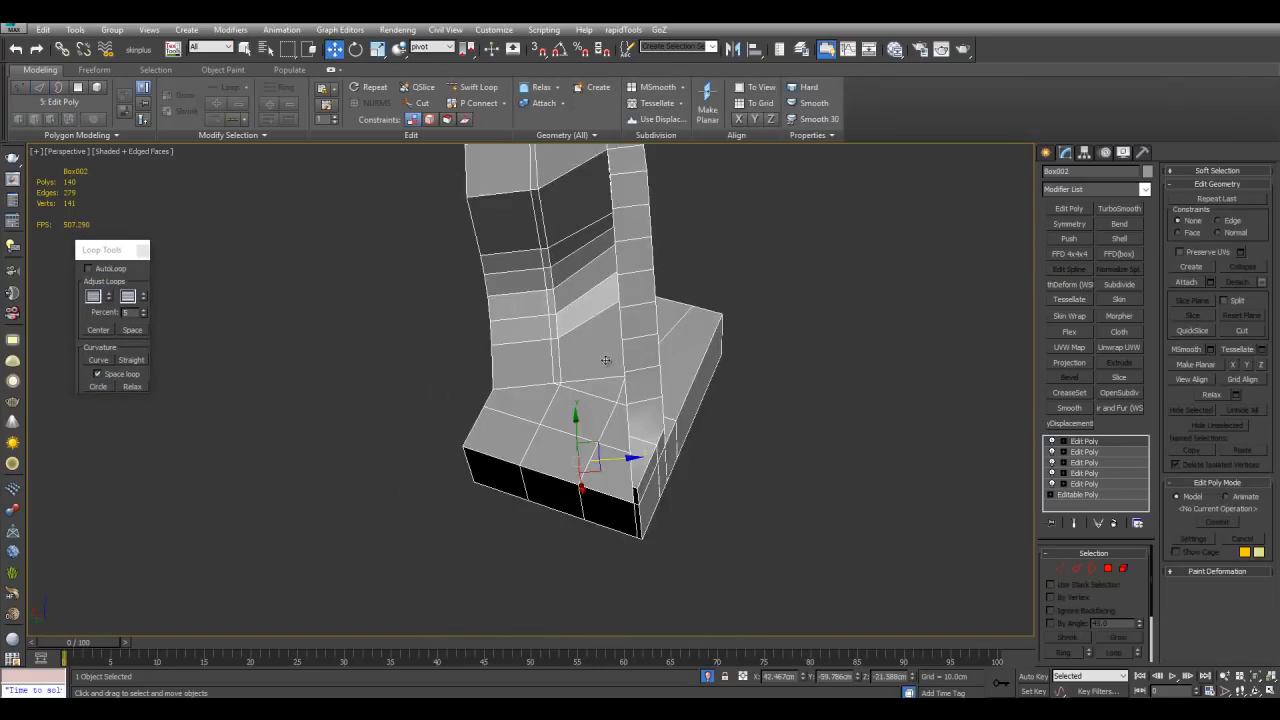
pyautogui.keyDown('alt'); pyautogui.moveTo(605, 360); pyautogui.dragTo(737, 318, button='middle'); pyautogui.keyUp('alt')
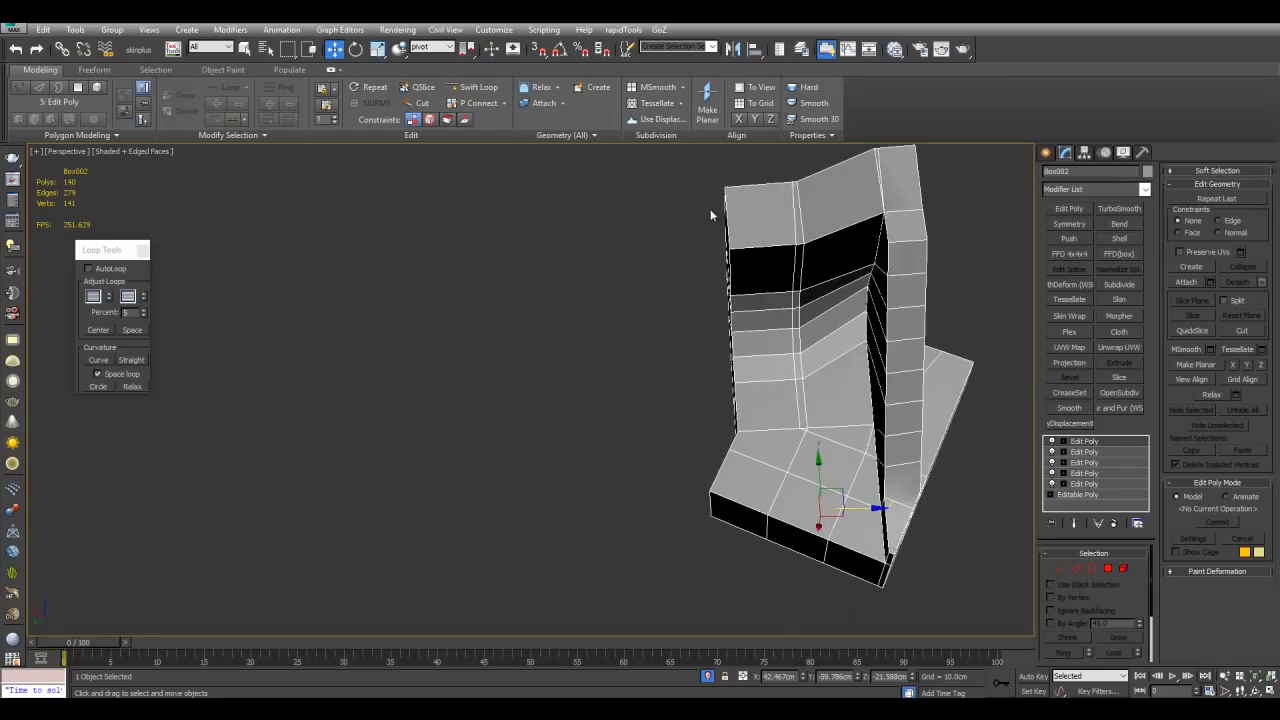
pyautogui.click(1071, 224)
pyautogui.keyDown('alt'); pyautogui.moveTo(1000, 414); pyautogui.dragTo(978, 427, button='middle'); pyautogui.keyUp('alt')
pyautogui.click(1067, 442)
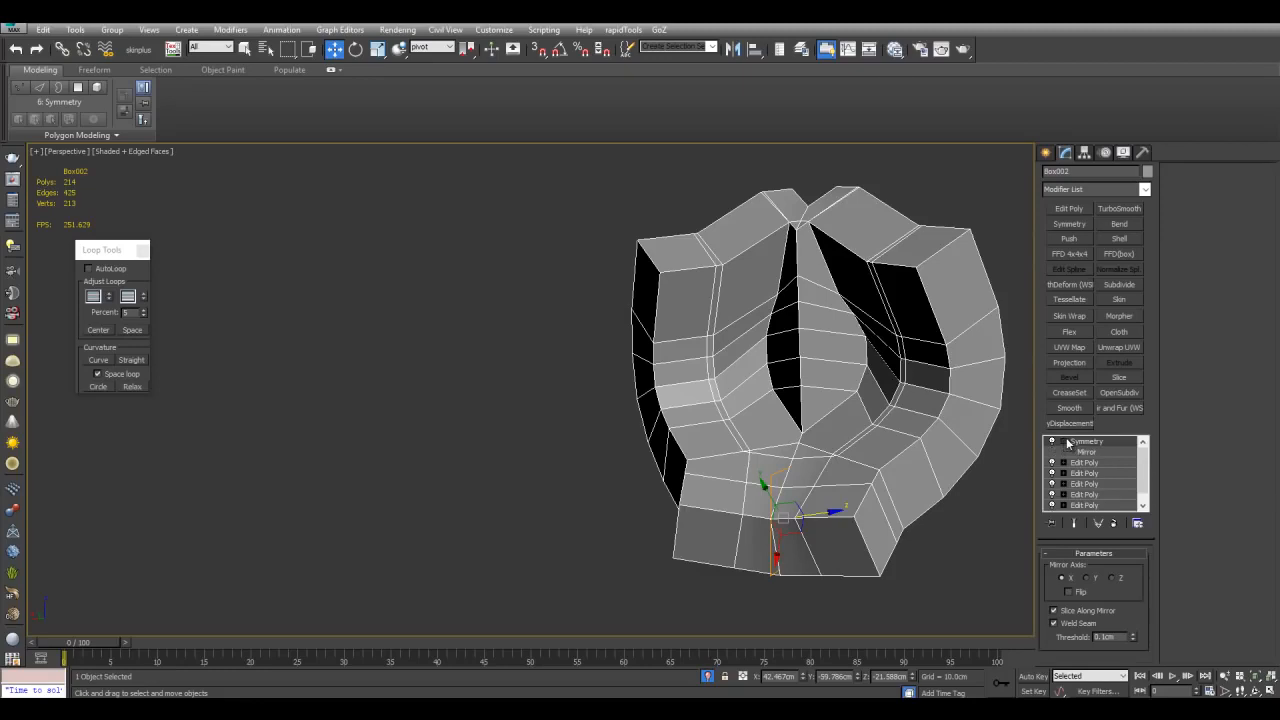
# Step: Flip the Symmetry mirror and move and rotate the mirror gizmo away from the shape
pyautogui.click(1080, 452)
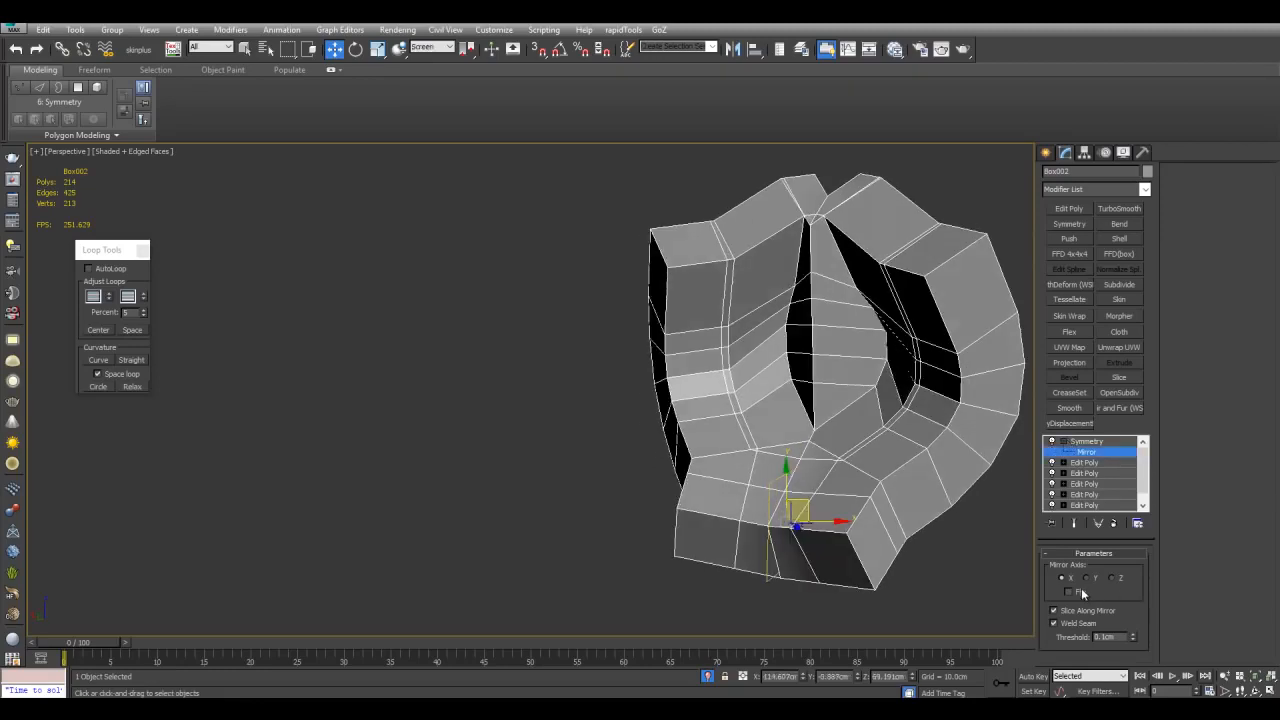
pyautogui.click(1068, 592)
pyautogui.moveTo(797, 507); pyautogui.dragTo(624, 530)
pyautogui.moveTo(640, 510); pyautogui.dragTo(645, 473, button='middle')
pyautogui.press('e')
pyautogui.moveTo(645, 496); pyautogui.dragTo(660, 478)
pyautogui.moveTo(660, 478); pyautogui.dragTo(630, 488, button='middle')
# Step: Delete the Symmetry modifier from the bent shape's modifier stack
pyautogui.click(1087, 441)
pyautogui.rightClick(1087, 441)
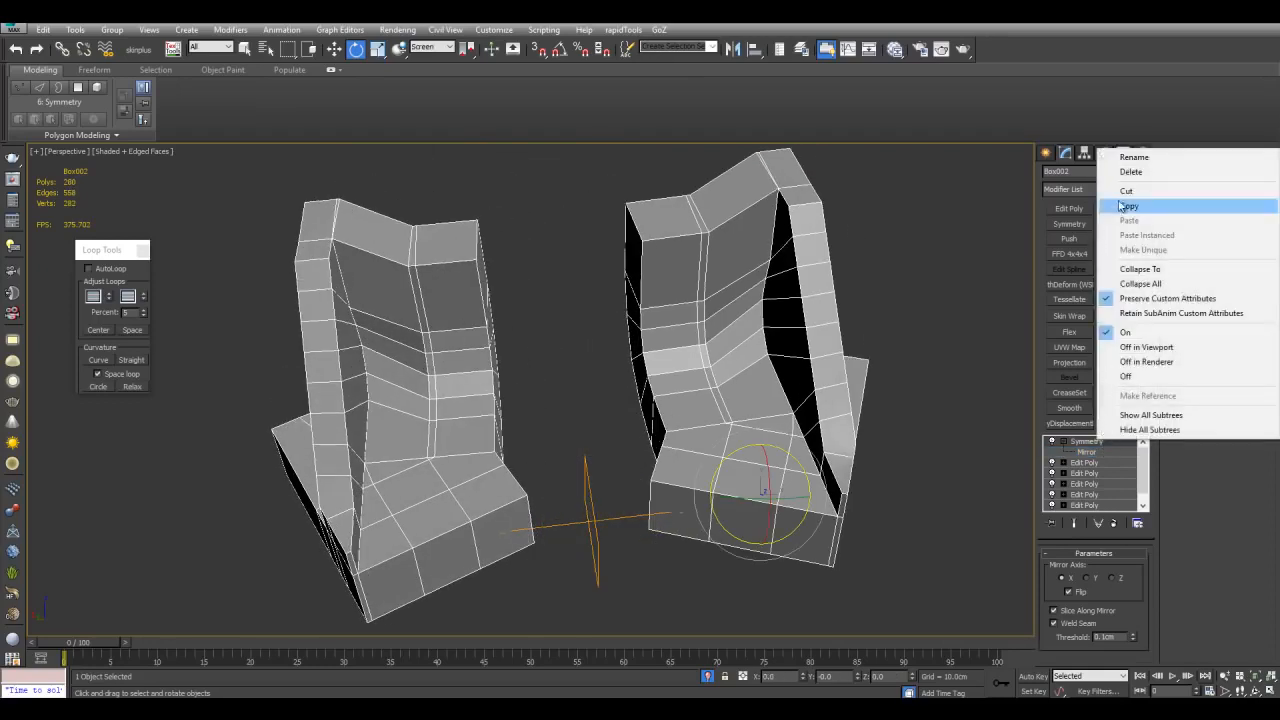
pyautogui.click(1130, 171)
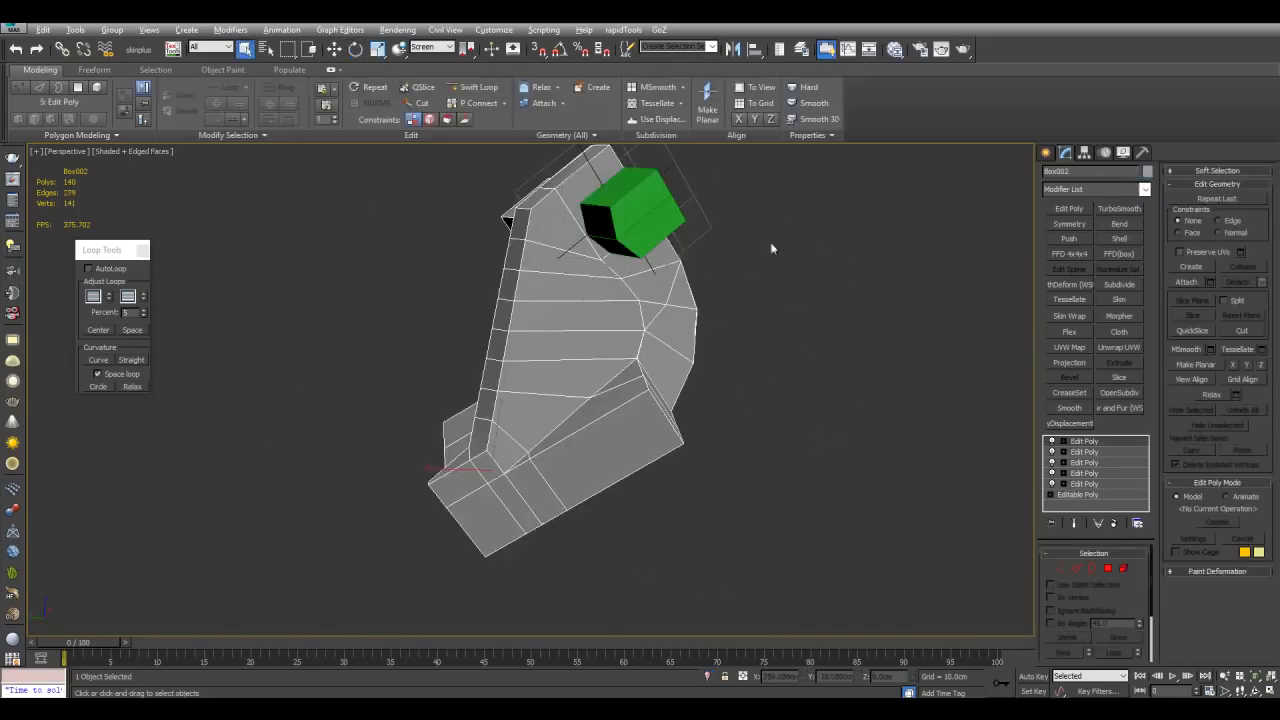
# Step: Select the pivot helper box and move it flush against the bent shape's open mirror edge, then reselect the shape
pyautogui.moveTo(635, 238); pyautogui.dragTo(700, 266, button='middle')
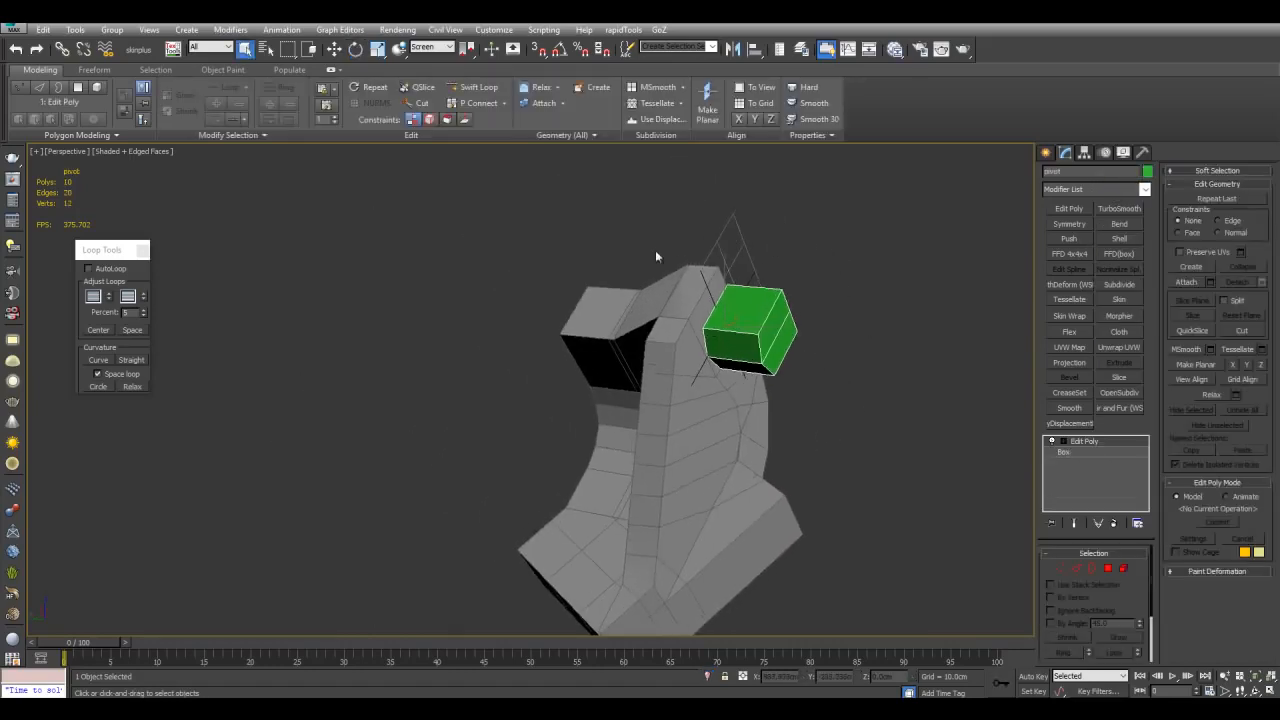
pyautogui.keyDown('alt'); pyautogui.moveTo(644, 341); pyautogui.dragTo(716, 343, button='middle'); pyautogui.keyUp('alt')
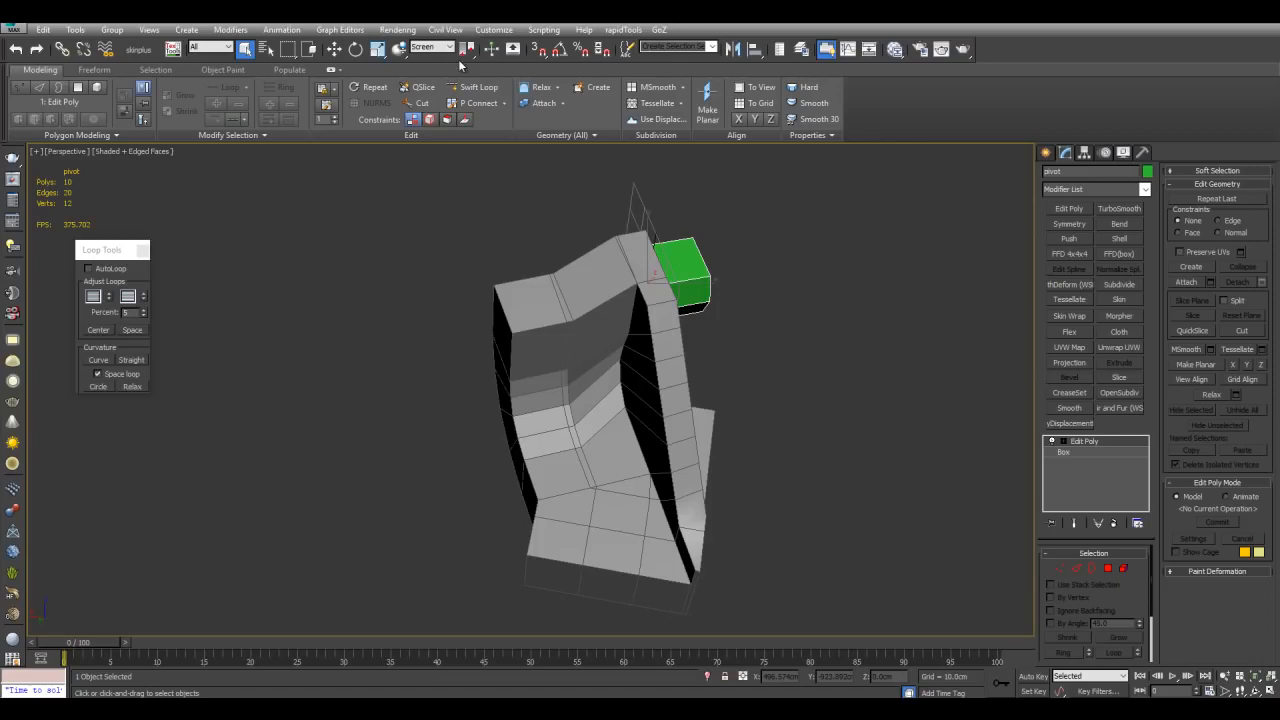
pyautogui.click(399, 49)
pyautogui.keyDown('alt'); pyautogui.moveTo(676, 291); pyautogui.dragTo(700, 266, button='middle'); pyautogui.keyUp('alt')
pyautogui.moveTo(700, 266); pyautogui.dragTo(515, 339)
pyautogui.moveTo(516, 340); pyautogui.dragTo(614, 325, button='middle')
pyautogui.scroll(4, 619, 363)
pyautogui.press('w')
pyautogui.scroll(-5, 628, 349)
pyautogui.scroll(4, 624, 333)
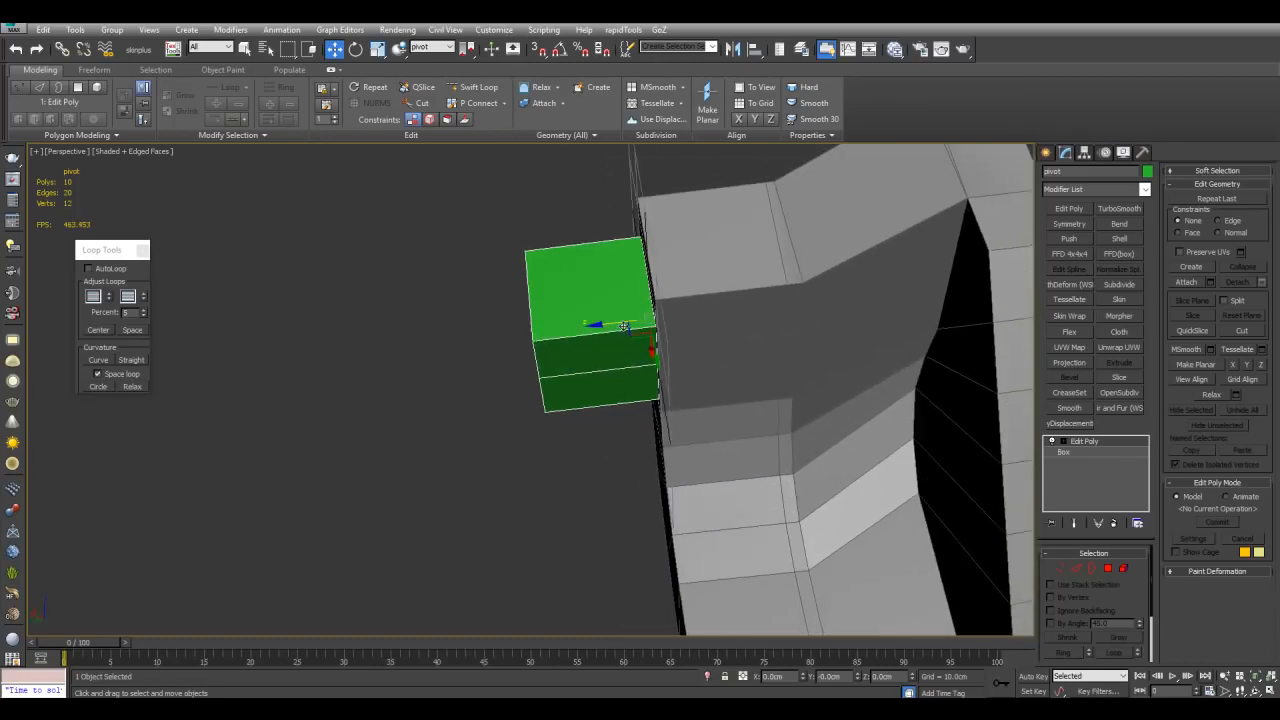
pyautogui.moveTo(608, 327); pyautogui.dragTo(651, 366)
pyautogui.hotkey('ctrl', 'z')
pyautogui.keyDown('alt'); pyautogui.moveTo(651, 366); pyautogui.dragTo(686, 338, button='middle'); pyautogui.keyUp('alt')
pyautogui.scroll(-5, 587, 359)
pyautogui.press('q')
pyautogui.click(633, 340)
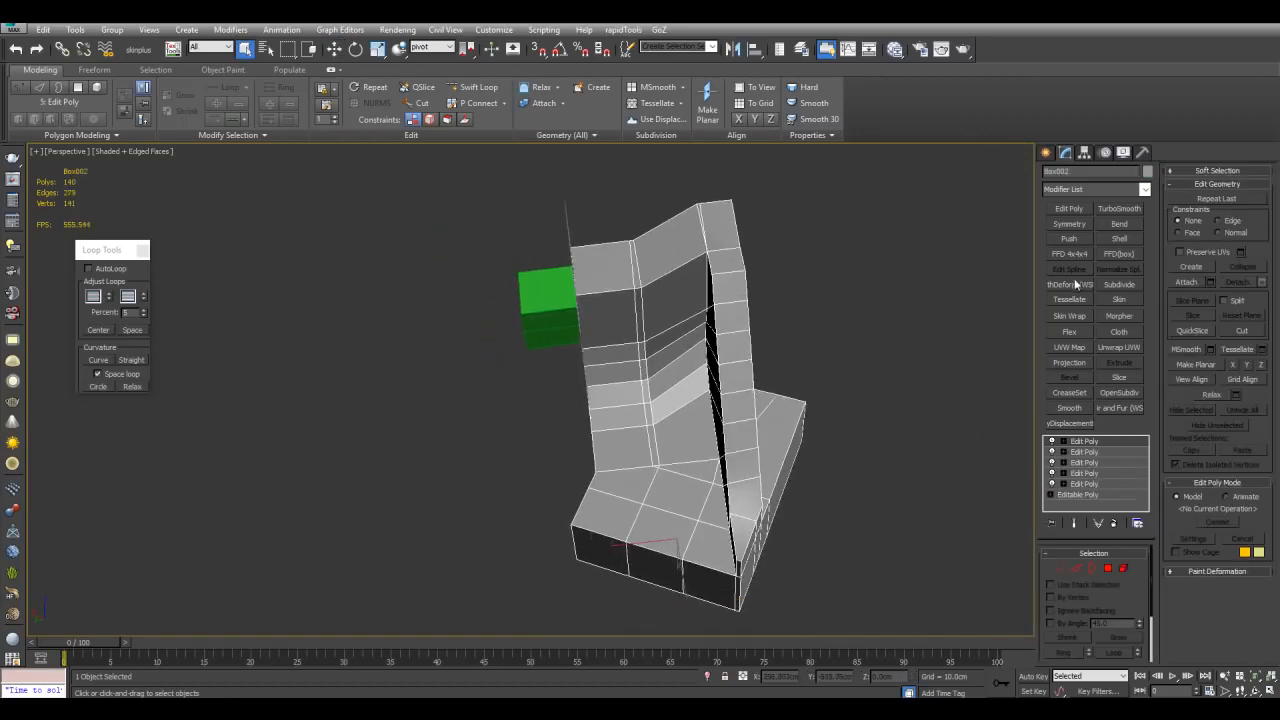
# Step: Add a Symmetry modifier, select its Mirror gizmo in the Local coordinate system and enable Flip
pyautogui.click(1069, 224)
pyautogui.click(1062, 443)
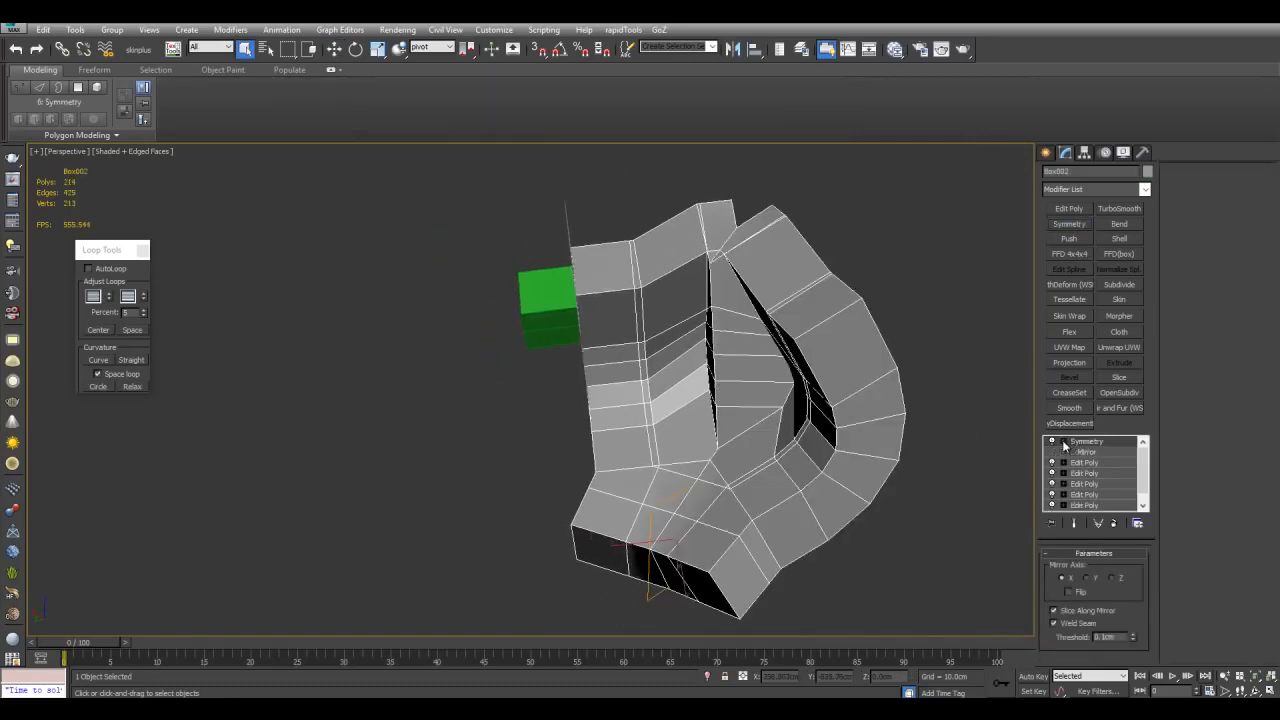
pyautogui.click(1075, 452)
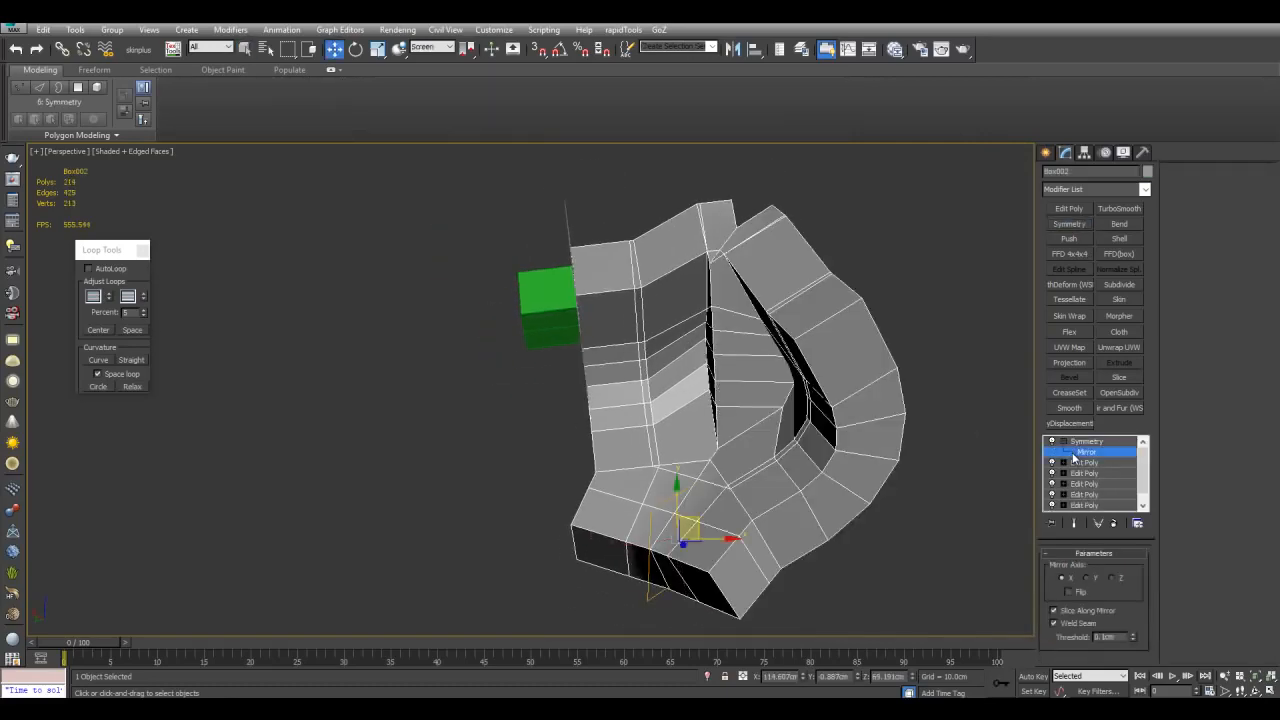
pyautogui.click(440, 48)
pyautogui.click(434, 93)
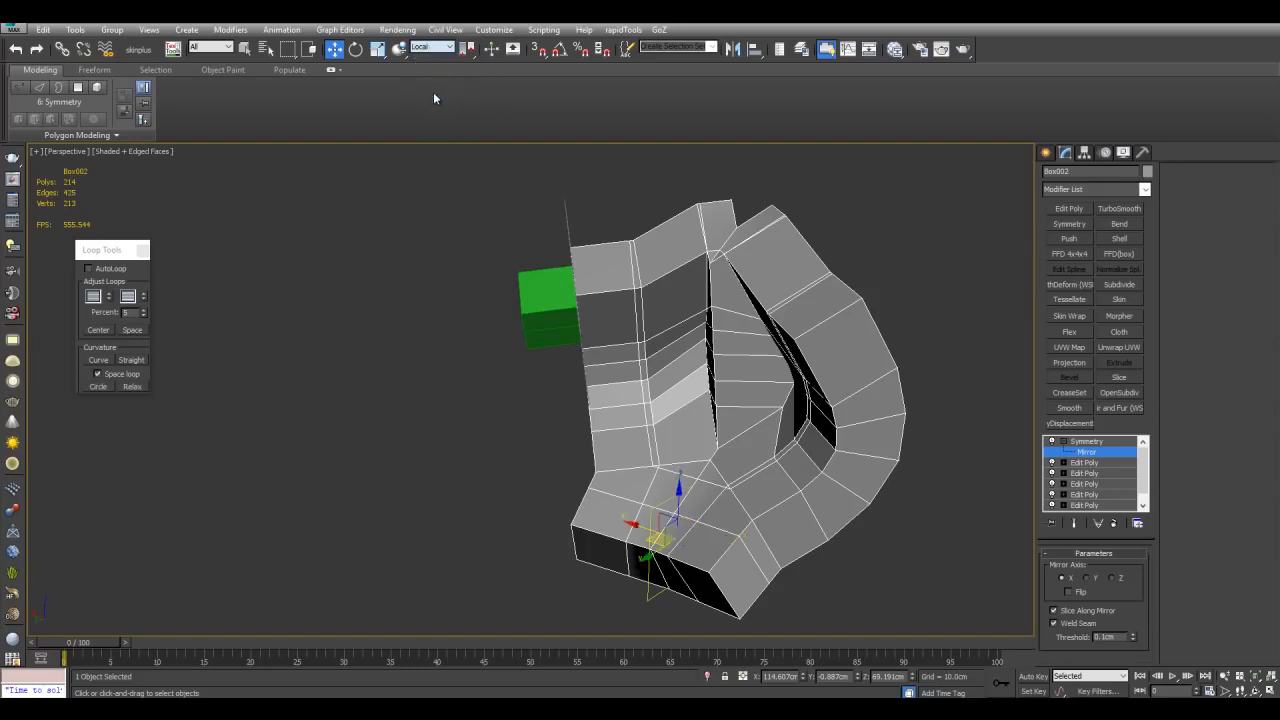
pyautogui.click(1080, 592)
# Step: Align the Mirror gizmo's position and orientation to the pivot helper box and set the mirror axis to Z
pyautogui.hotkey('alt', 'a')
pyautogui.click(556, 285)
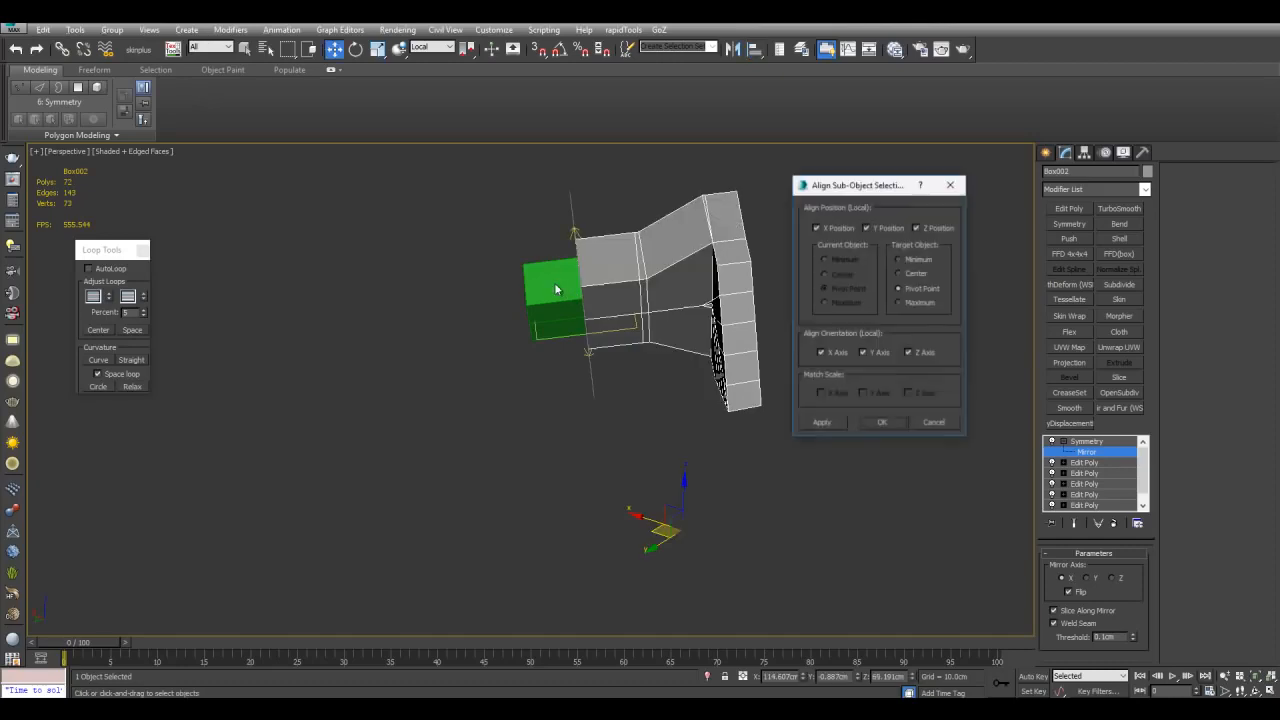
pyautogui.click(902, 424)
pyautogui.scroll(3, 878, 430)
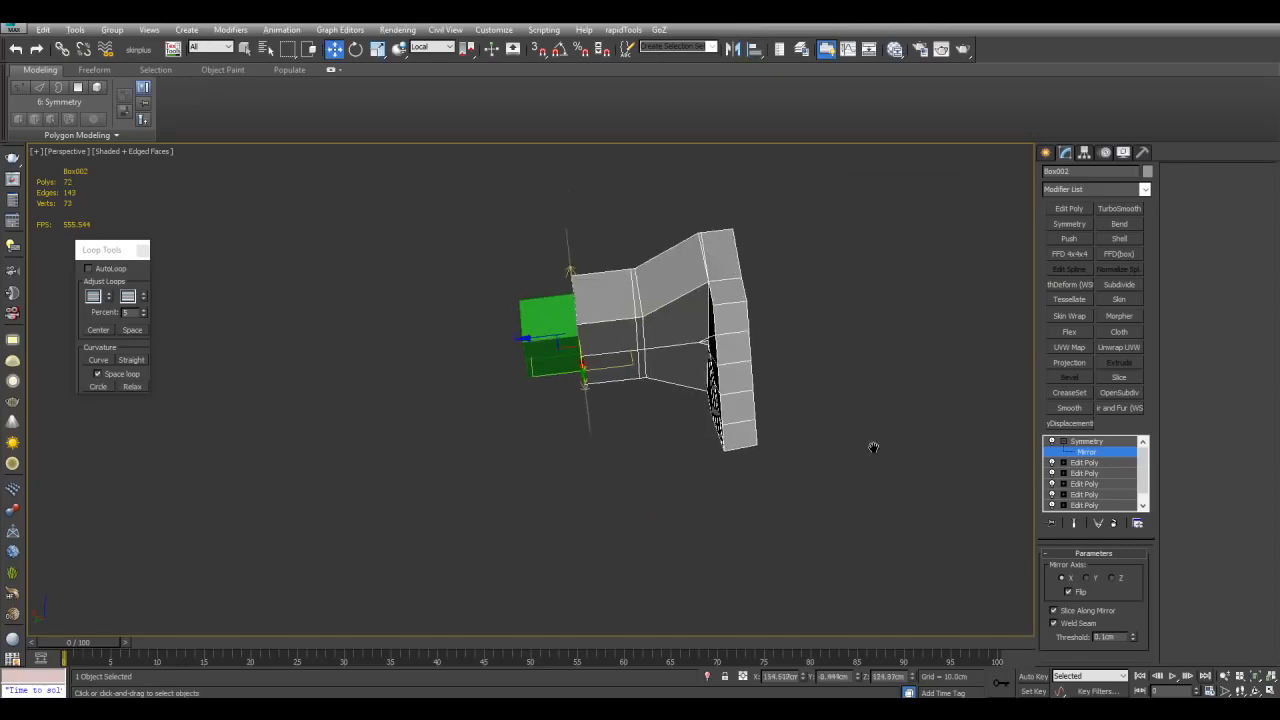
pyautogui.click(1098, 579)
pyautogui.click(1118, 579)
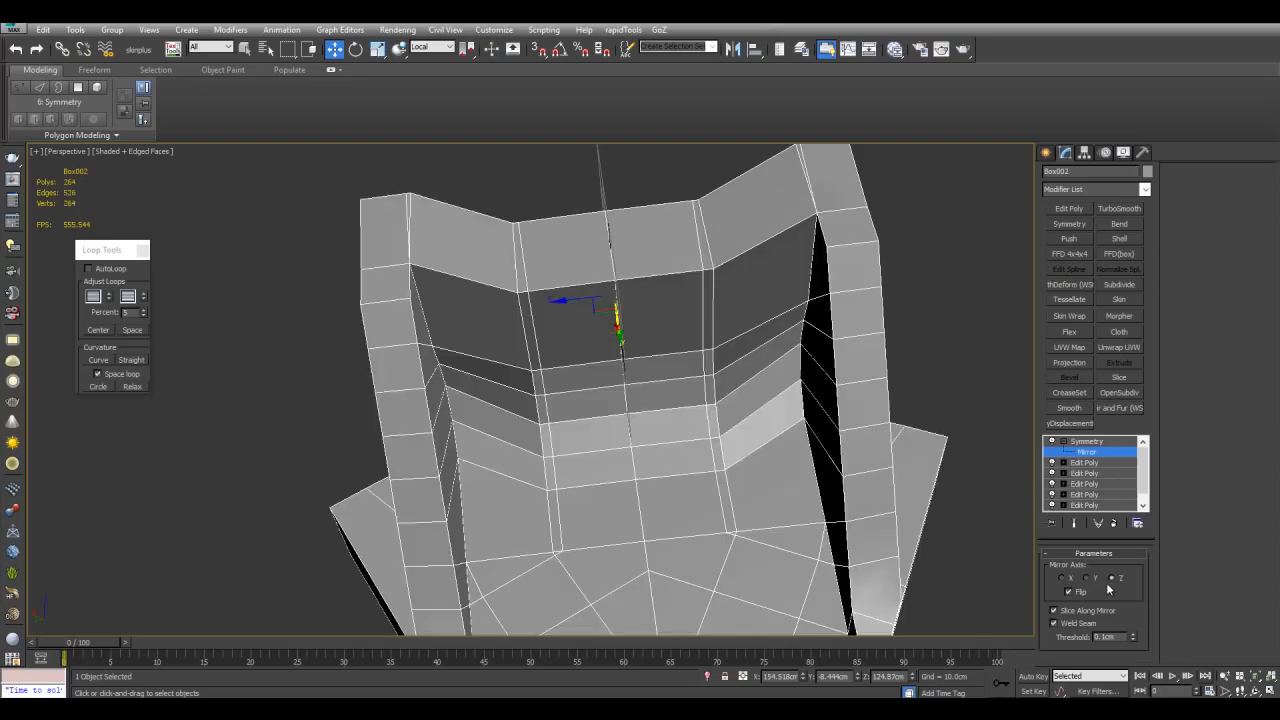
# Step: Select a block of polygons on the bent shape's side face in the top Edit Poly modifier and grow it
pyautogui.scroll(-2, 883, 521)
pyautogui.moveTo(563, 313); pyautogui.dragTo(546, 334)
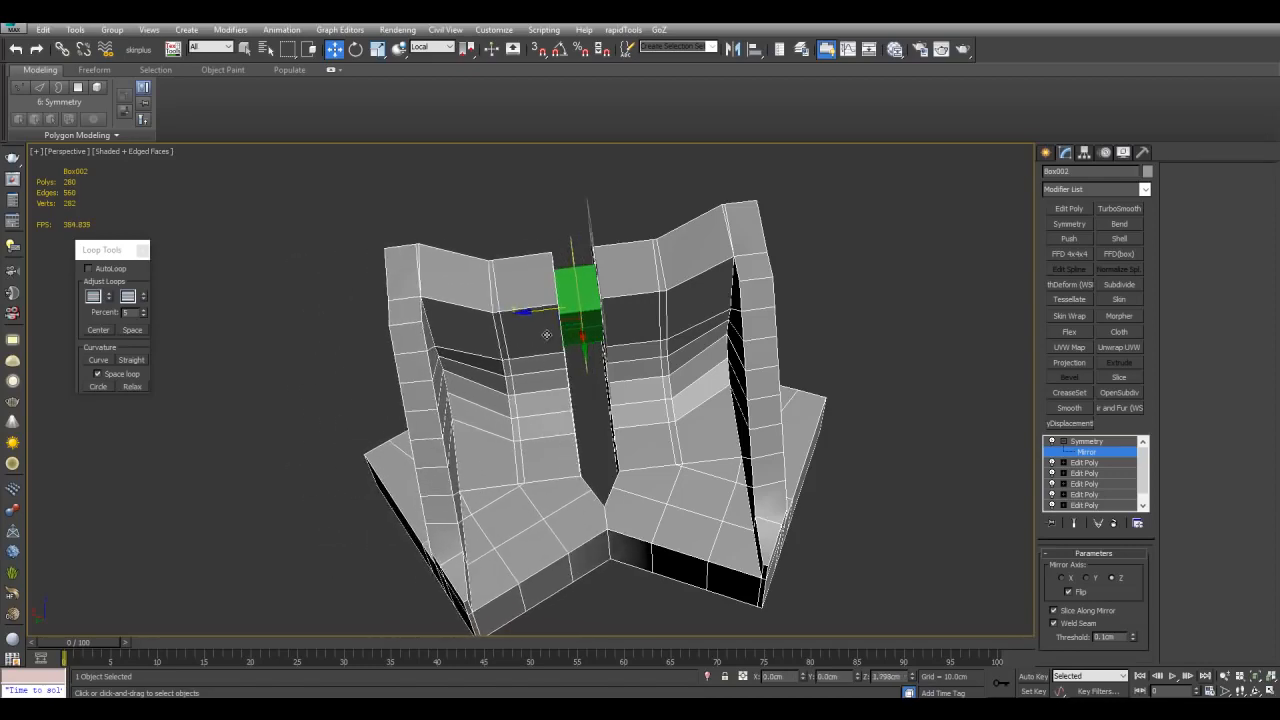
pyautogui.moveTo(547, 335); pyautogui.dragTo(559, 339, button='middle')
pyautogui.press('1')
pyautogui.press('q')
pyautogui.click(926, 321)
pyautogui.scroll(-2, 926, 321)
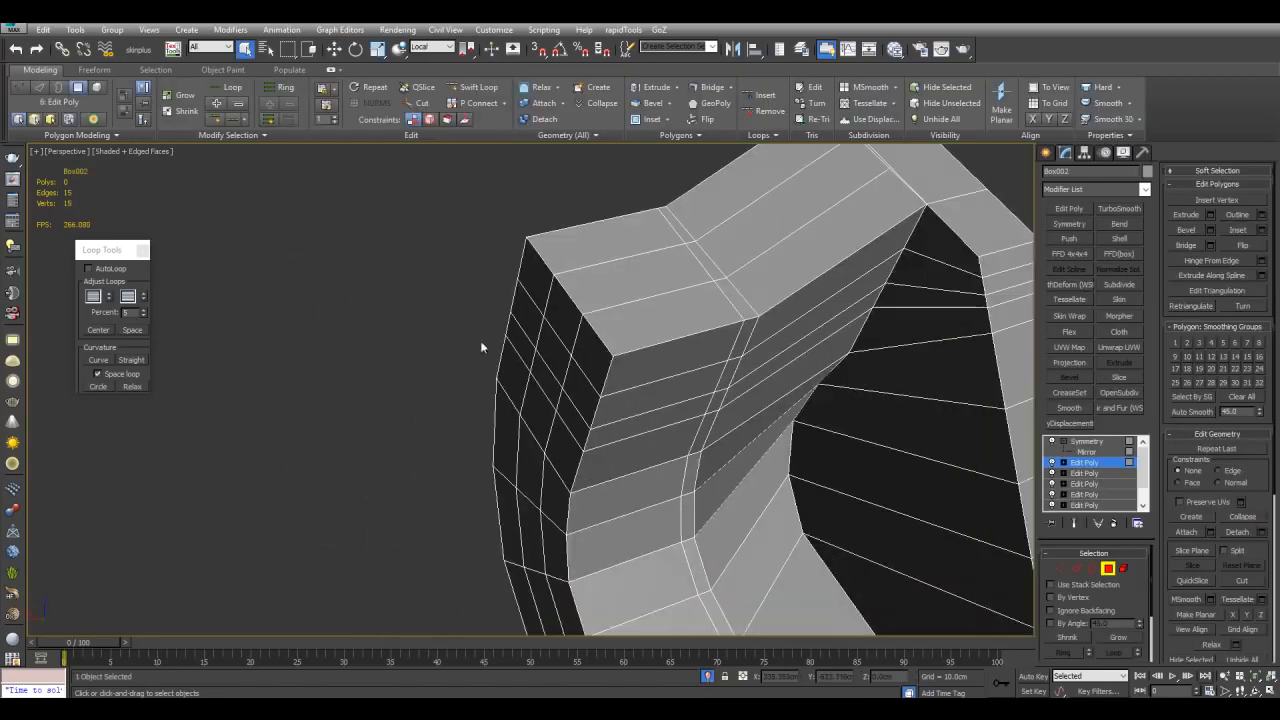
pyautogui.keyDown('alt'); pyautogui.moveTo(434, 301); pyautogui.dragTo(549, 357, button='middle'); pyautogui.keyUp('alt')
pyautogui.scroll(2, 560, 360)
pyautogui.click(576, 365)
pyautogui.keyDown('ctrl'); pyautogui.click(603, 326); pyautogui.keyUp('ctrl')
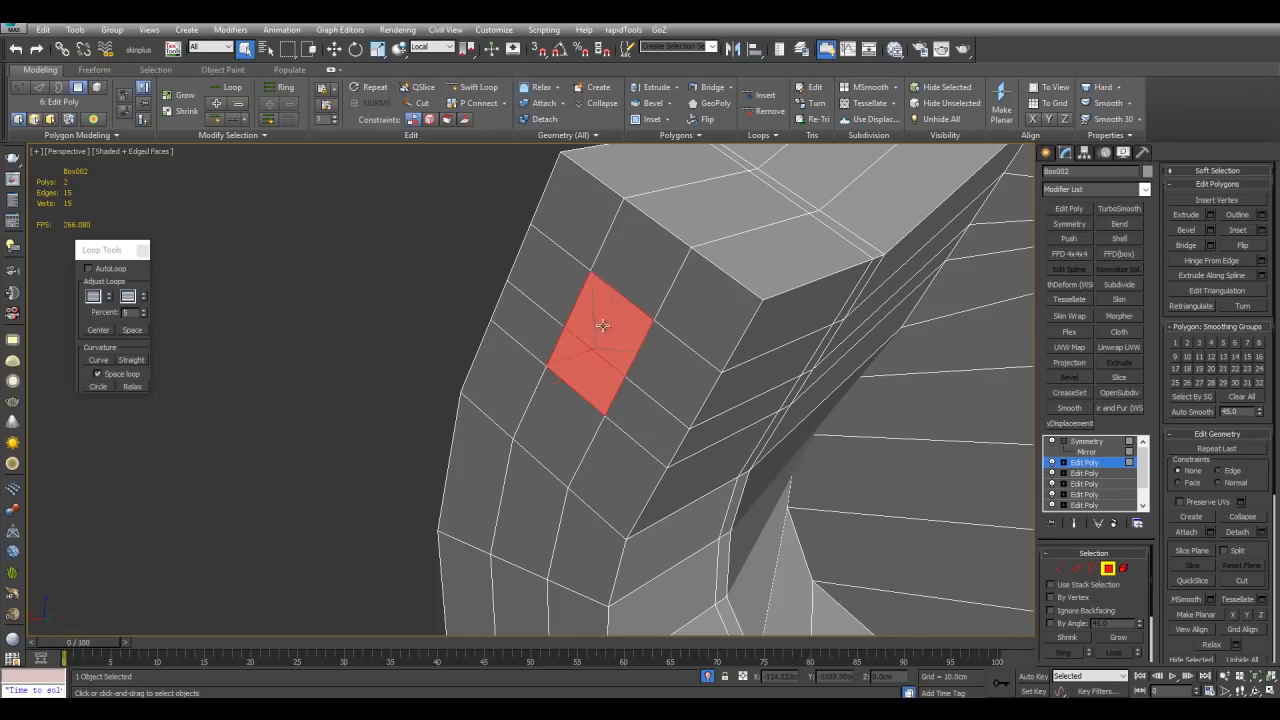
pyautogui.keyDown('alt'); pyautogui.moveTo(603, 326); pyautogui.dragTo(949, 460, button='middle'); pyautogui.keyUp('alt')
pyautogui.click(1118, 637)
pyautogui.scroll(4, 600, 350)
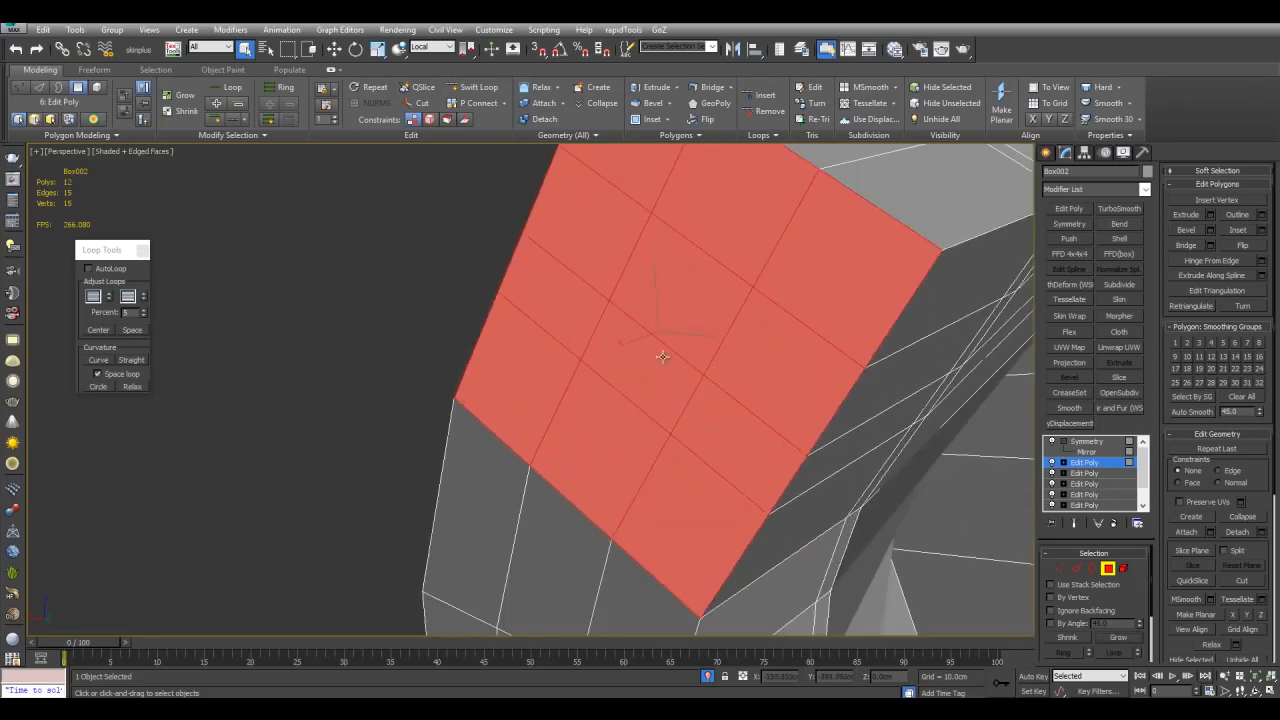
# Step: Reshape the selected polygon patch into a circle
pyautogui.click(645, 119)
pyautogui.rightClick(667, 340)
pyautogui.scroll(-4, 667, 340)
pyautogui.hotkey('ctrl', 'g')
pyautogui.keyDown('alt'); pyautogui.moveTo(684, 343); pyautogui.dragTo(687, 363, button='middle'); pyautogui.keyUp('alt')
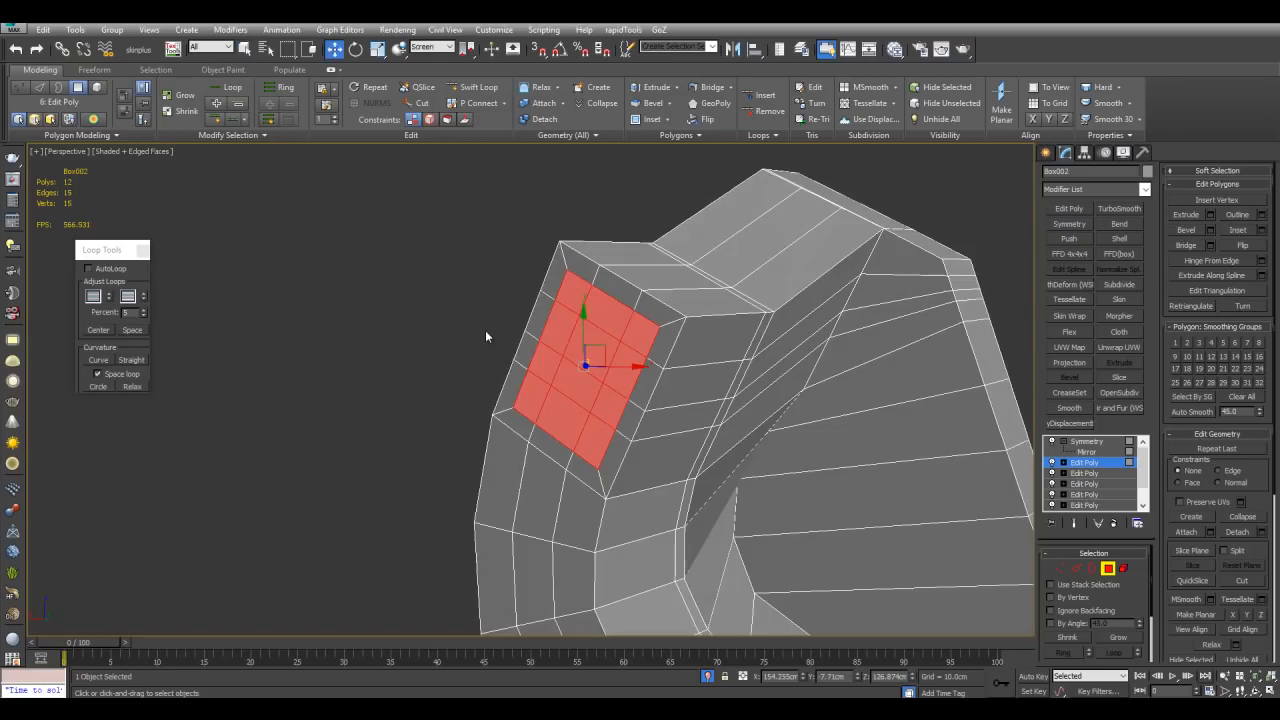
pyautogui.keyDown('alt'); pyautogui.moveTo(485, 330); pyautogui.dragTo(466, 264, button='middle'); pyautogui.keyUp('alt')
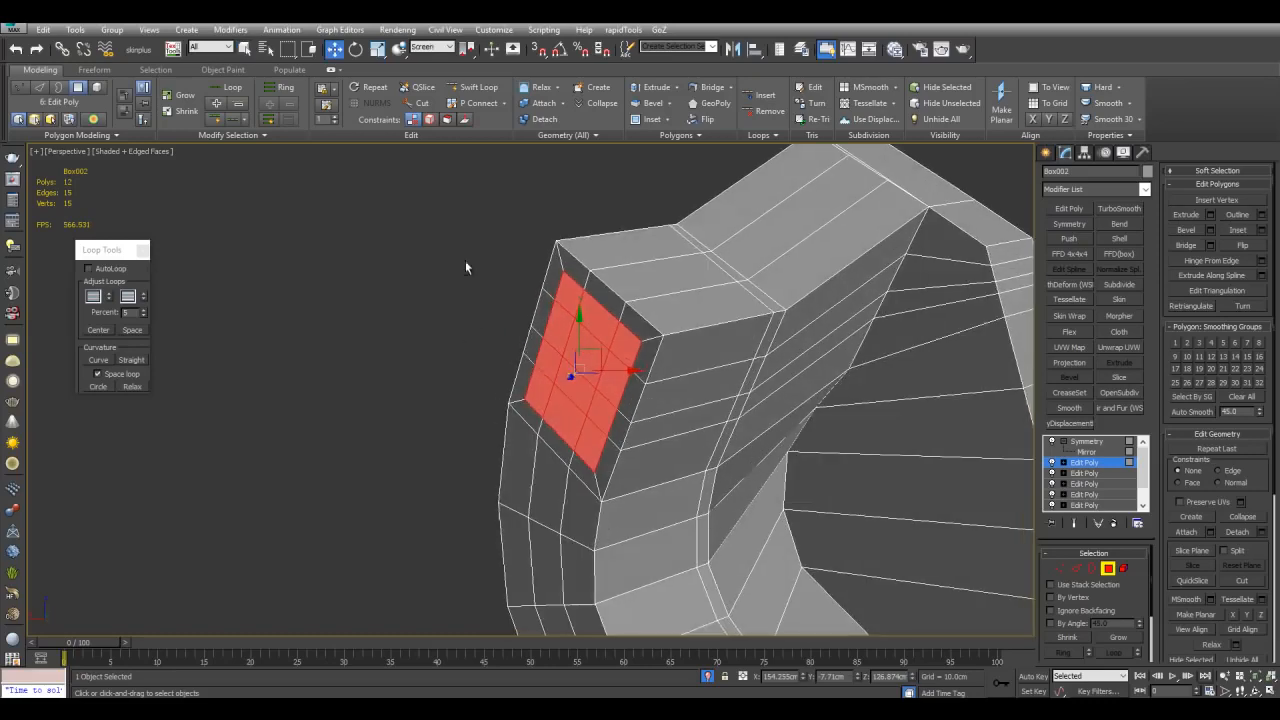
pyautogui.click(430, 47)
pyautogui.click(432, 61)
pyautogui.click(432, 48)
pyautogui.click(438, 68)
pyautogui.keyDown('alt'); pyautogui.moveTo(627, 333); pyautogui.dragTo(683, 359, button='middle'); pyautogui.keyUp('alt')
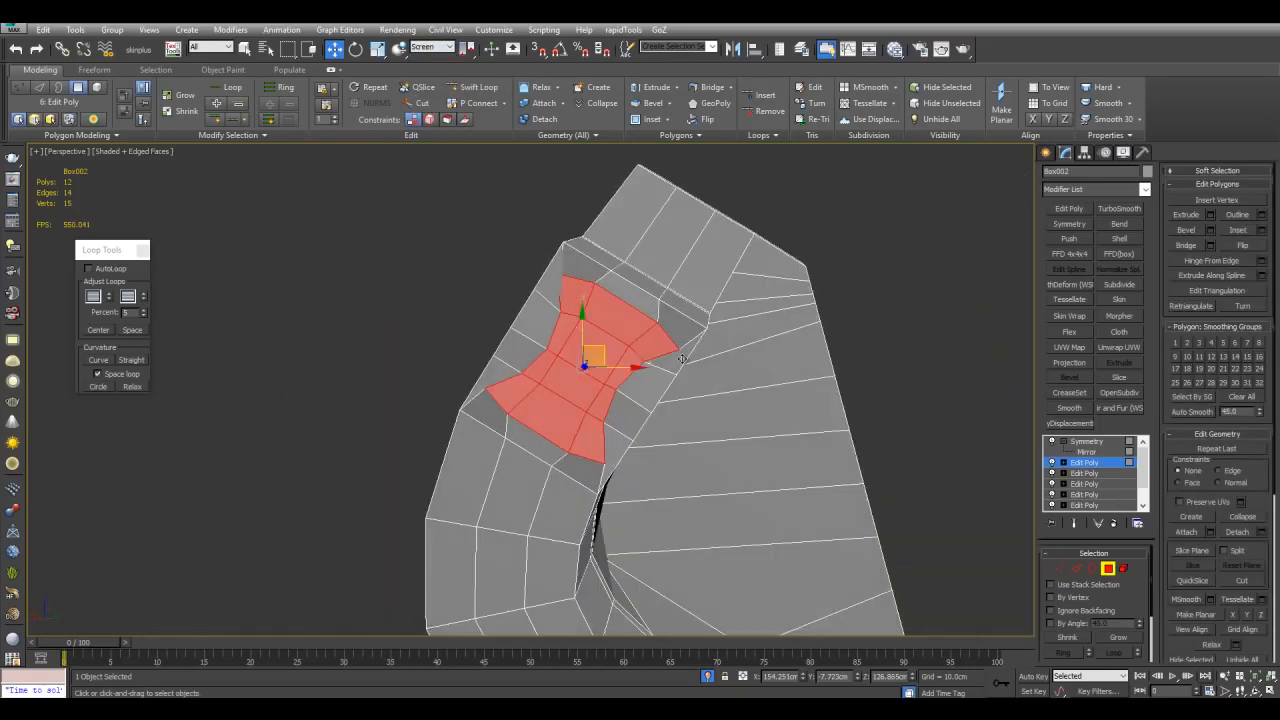
pyautogui.scroll(2, 766, 275)
pyautogui.scroll(2, 766, 275)
pyautogui.click(432, 48)
pyautogui.click(432, 61)
pyautogui.scroll(-3, 714, 332)
pyautogui.hotkey('alt', 'c')
pyautogui.keyDown('alt'); pyautogui.moveTo(714, 334); pyautogui.dragTo(667, 381, button='middle'); pyautogui.keyUp('alt')
pyautogui.press('r')
pyautogui.moveTo(603, 371); pyautogui.dragTo(622, 408)
pyautogui.keyDown('alt'); pyautogui.moveTo(622, 408); pyautogui.dragTo(681, 352, button='middle'); pyautogui.keyUp('alt')
pyautogui.press('q')
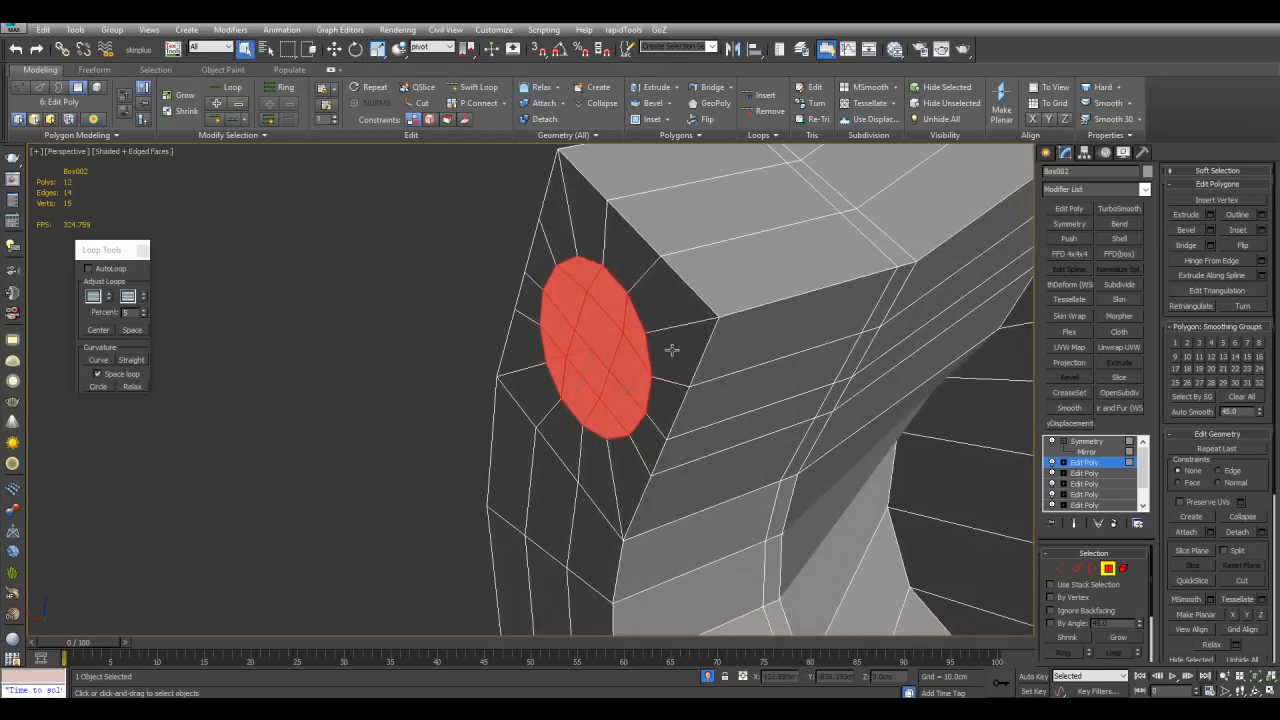
# Step: Scale and even out the circular polygon patch into a larger round shape
pyautogui.hotkey('ctrl', 'shift', 'b')
pyautogui.moveTo(617, 352); pyautogui.dragTo(621, 369)
pyautogui.click(621, 369)
pyautogui.press('q')
pyautogui.scroll(-4, 621, 369)
pyautogui.moveTo(621, 369); pyautogui.dragTo(752, 370, button='middle')
pyautogui.scroll(4, 655, 394)
# Step: Detach the circular polygons as a cloned separate object
pyautogui.hotkey('alt', 'd')
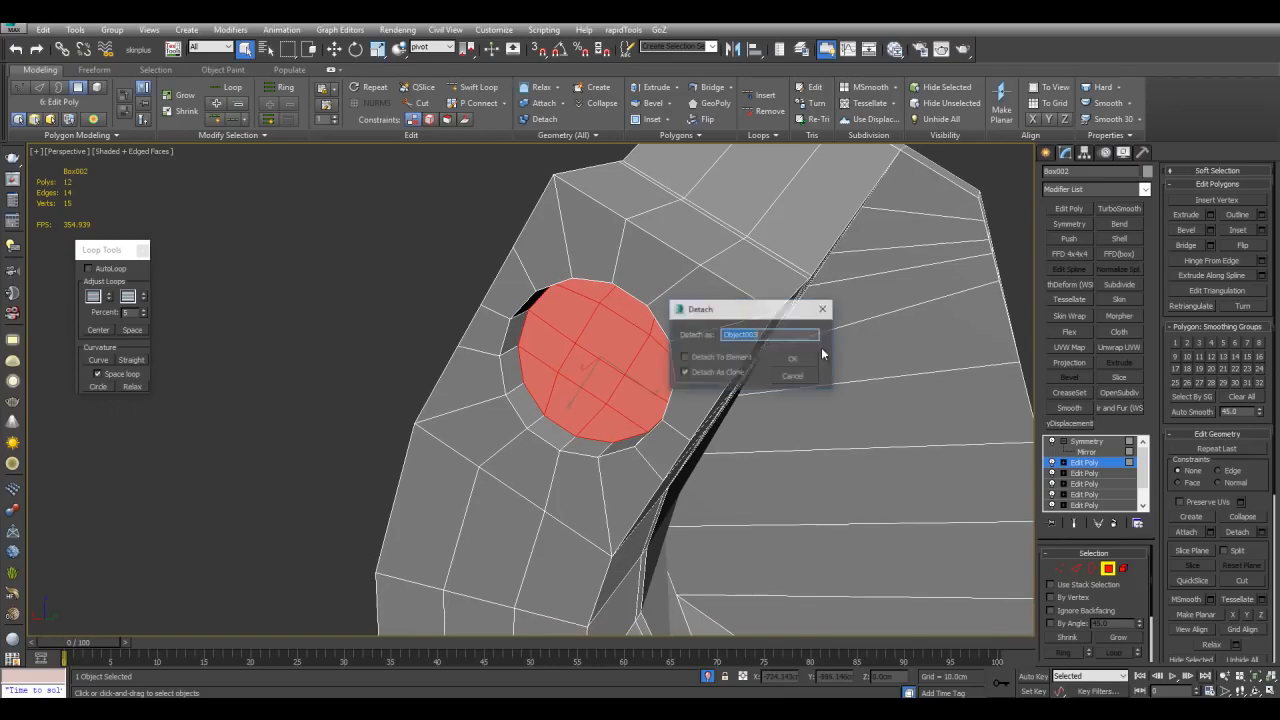
pyautogui.click(787, 364)
pyautogui.press('4')
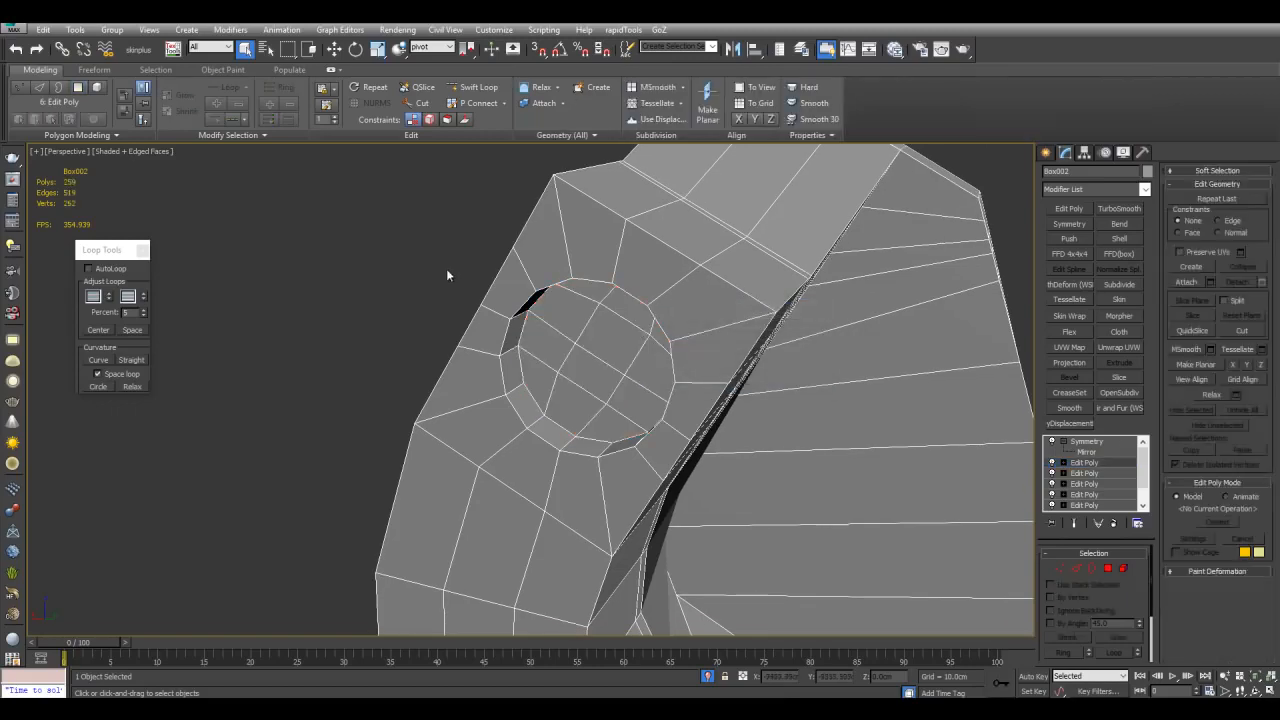
# Step: Select the detached disc, add a Shell modifier and set its amounts to form a short cylinder
pyautogui.moveTo(440, 271); pyautogui.dragTo(600, 345)
pyautogui.keyDown('alt'); pyautogui.click(735, 285); pyautogui.keyUp('alt')
pyautogui.click(1150, 172)
pyautogui.click(913, 244)
pyautogui.click(966, 280)
pyautogui.moveTo(936, 302)
pyautogui.keyDown('alt'); pyautogui.mouseDown(button='middle')
pyautogui.moveTo(836, 339)
pyautogui.moveTo(925, 308)
pyautogui.mouseUp(button='middle'); pyautogui.keyUp('alt')
pyautogui.scroll(-5, 836, 339)
pyautogui.click(1137, 241)
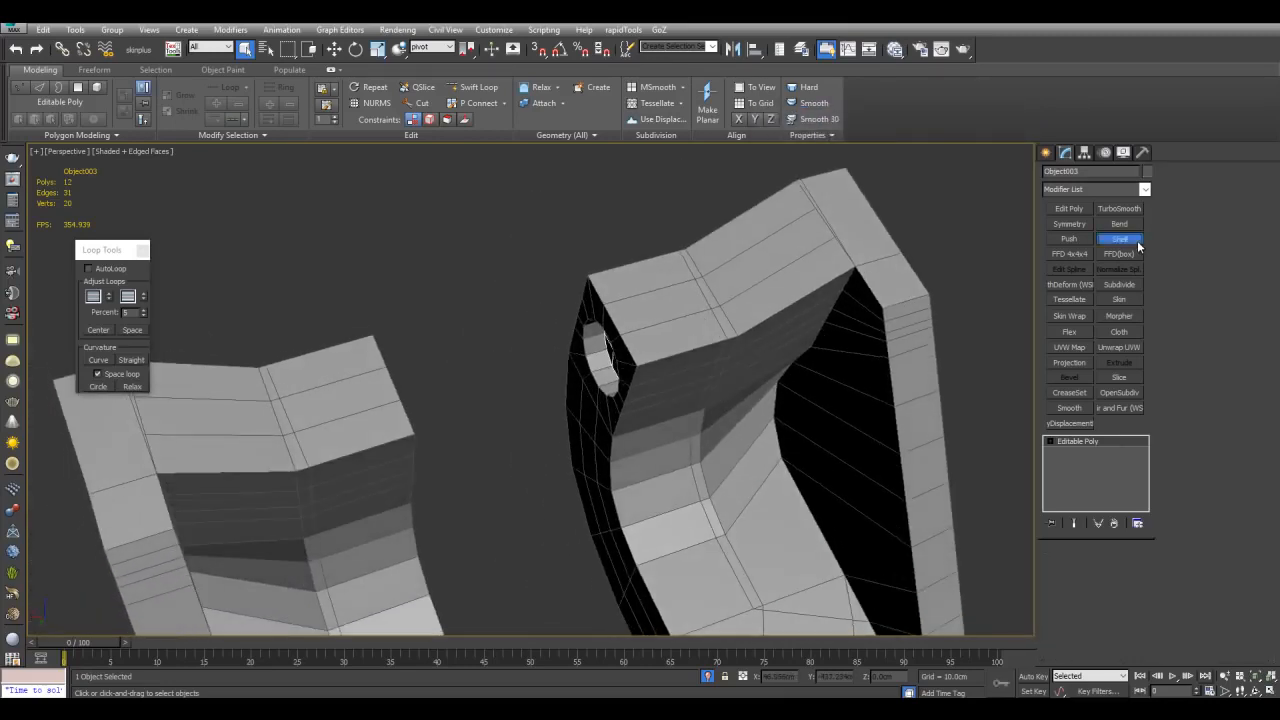
pyautogui.moveTo(1138, 586); pyautogui.dragTo(1121, 237)
pyautogui.moveTo(1137, 578); pyautogui.dragTo(1117, 371)
pyautogui.moveTo(1138, 588); pyautogui.dragTo(1103, 451)
pyautogui.moveTo(1138, 587); pyautogui.dragTo(1060, 199)
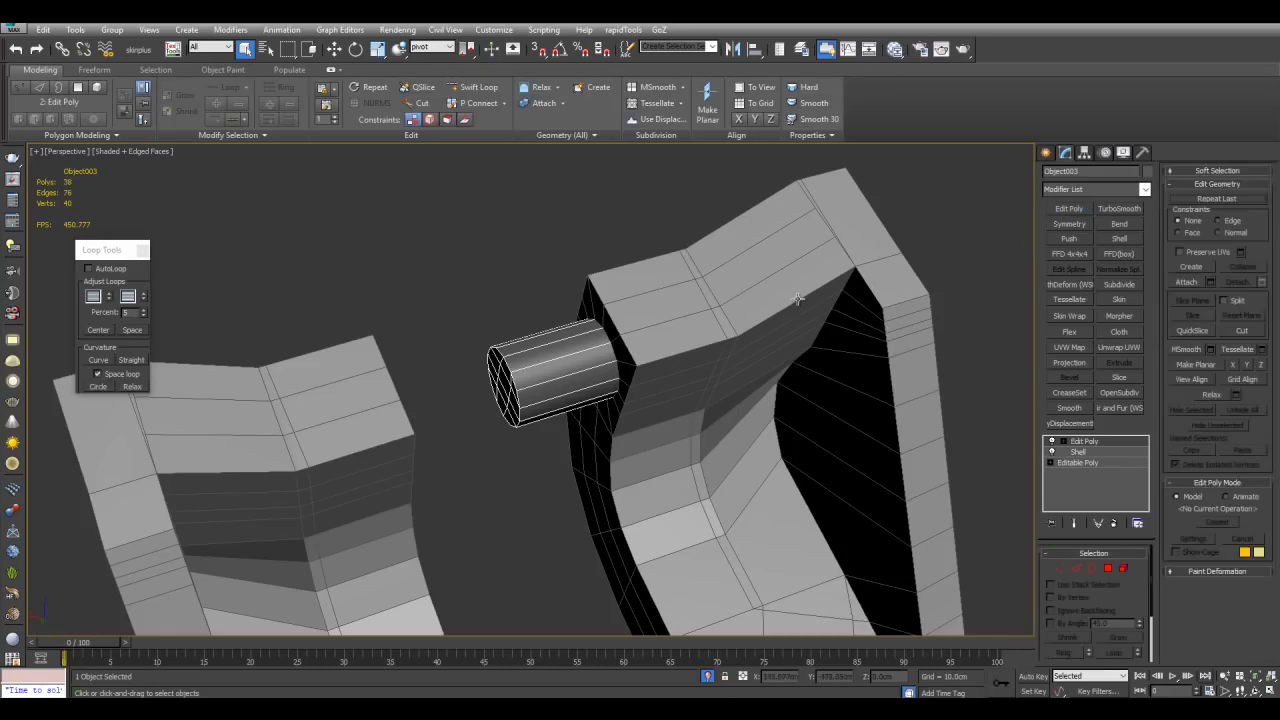
# Step: Copy the Symmetry modifier from the bent shape and paste it onto the cylinder
pyautogui.click(797, 299)
pyautogui.rightClick(1088, 441)
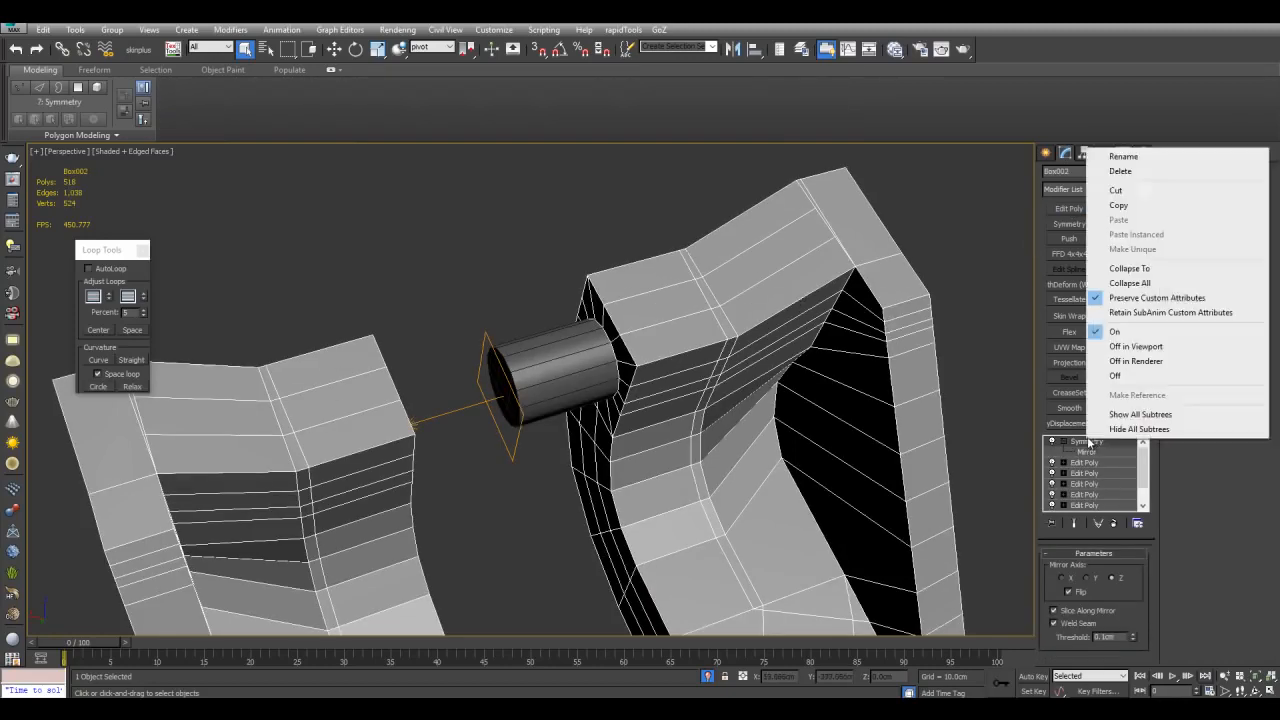
pyautogui.click(1119, 206)
pyautogui.click(576, 379)
pyautogui.scroll(8, 586, 395)
pyautogui.scroll(-6, 535, 357)
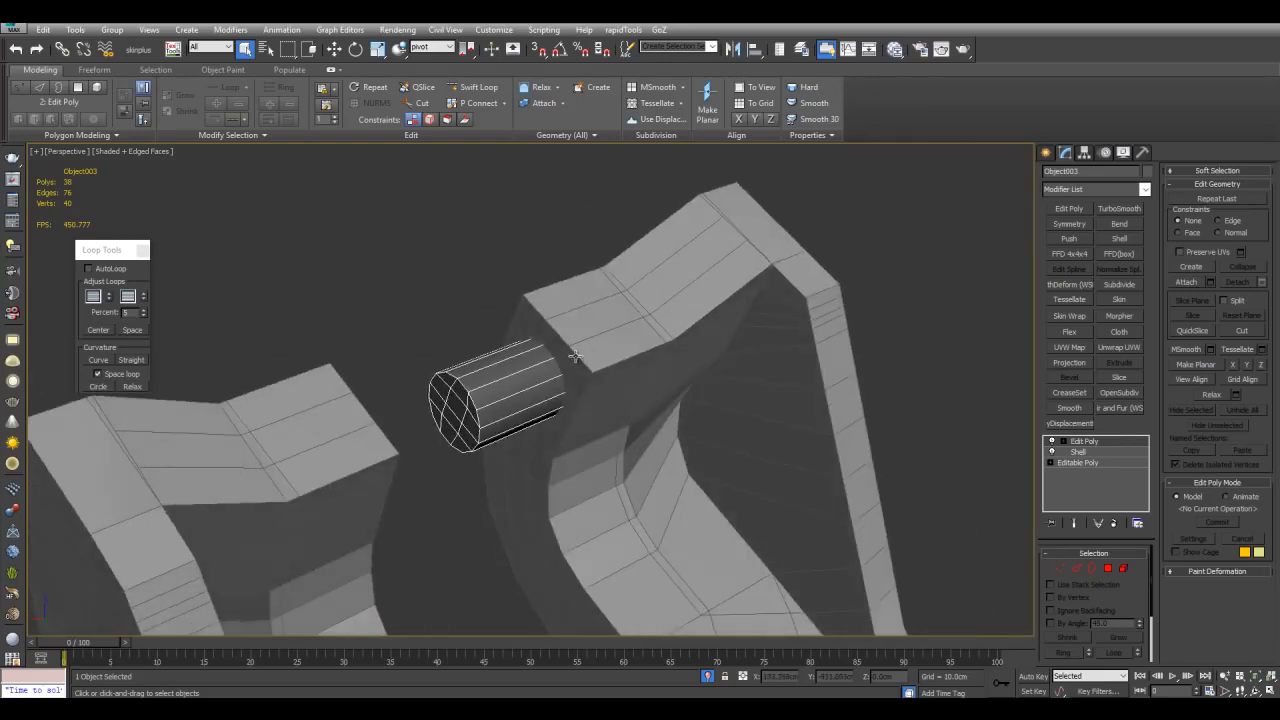
pyautogui.click(652, 321)
pyautogui.click(454, 413)
pyautogui.scroll(-6, 600, 460)
pyautogui.keyDown('alt'); pyautogui.moveTo(708, 494); pyautogui.dragTo(800, 458, button='middle'); pyautogui.keyUp('alt')
pyautogui.scroll(6, 679, 472)
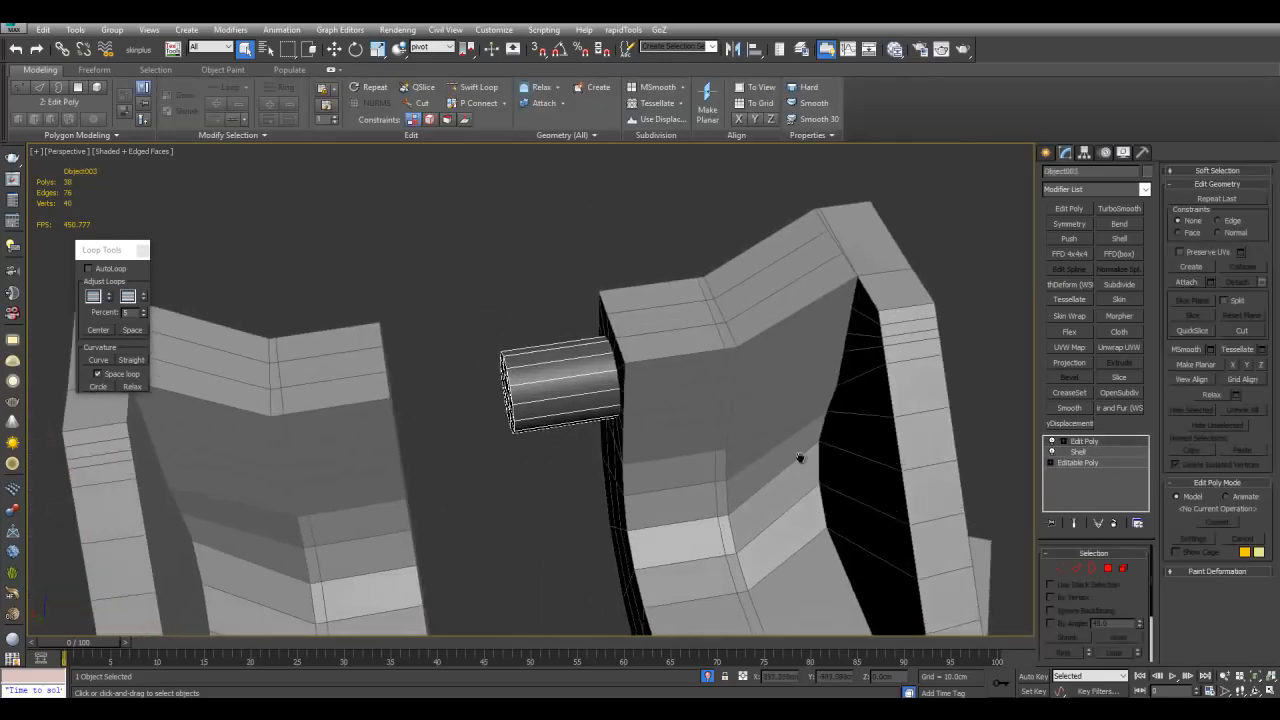
pyautogui.rightClick(1104, 443)
pyautogui.click(1110, 220)
# Step: Select the bent shape's Symmetry mirror in Local coordinates and adjust its rotation
pyautogui.scroll(-4, 783, 429)
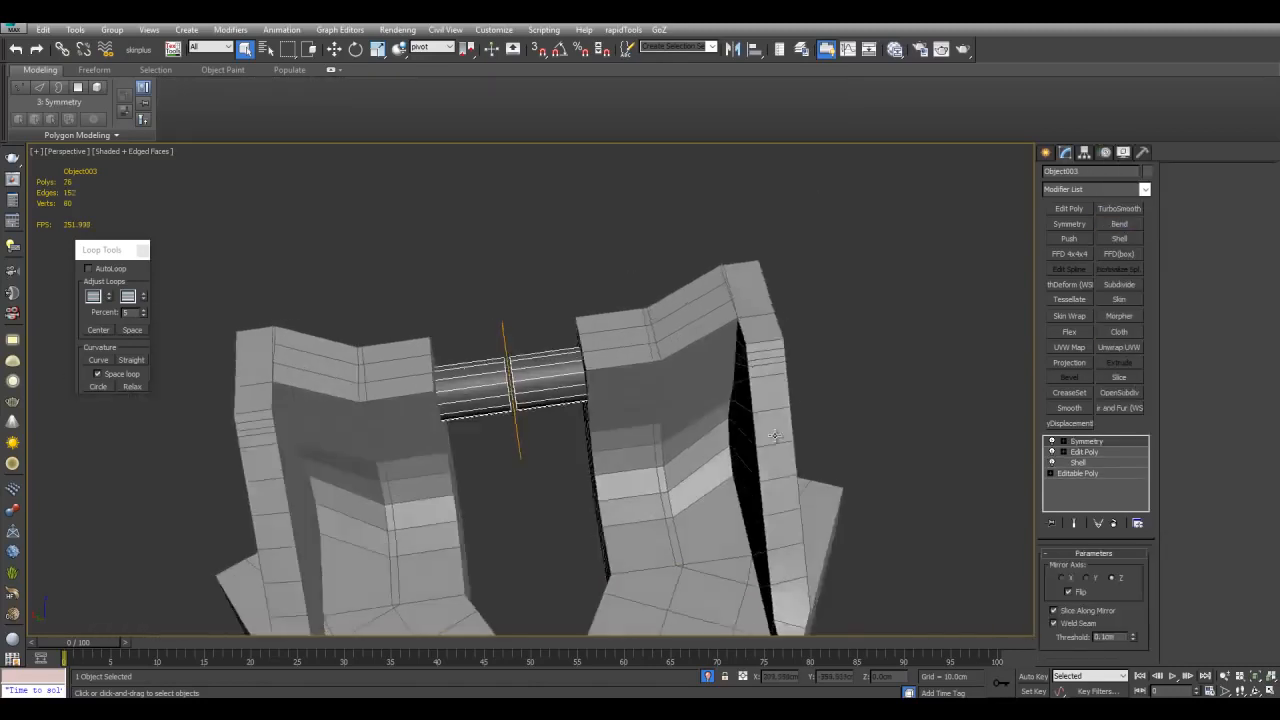
pyautogui.scroll(5, 670, 436)
pyautogui.scroll(-6, 692, 426)
pyautogui.press('w')
pyautogui.click(885, 303)
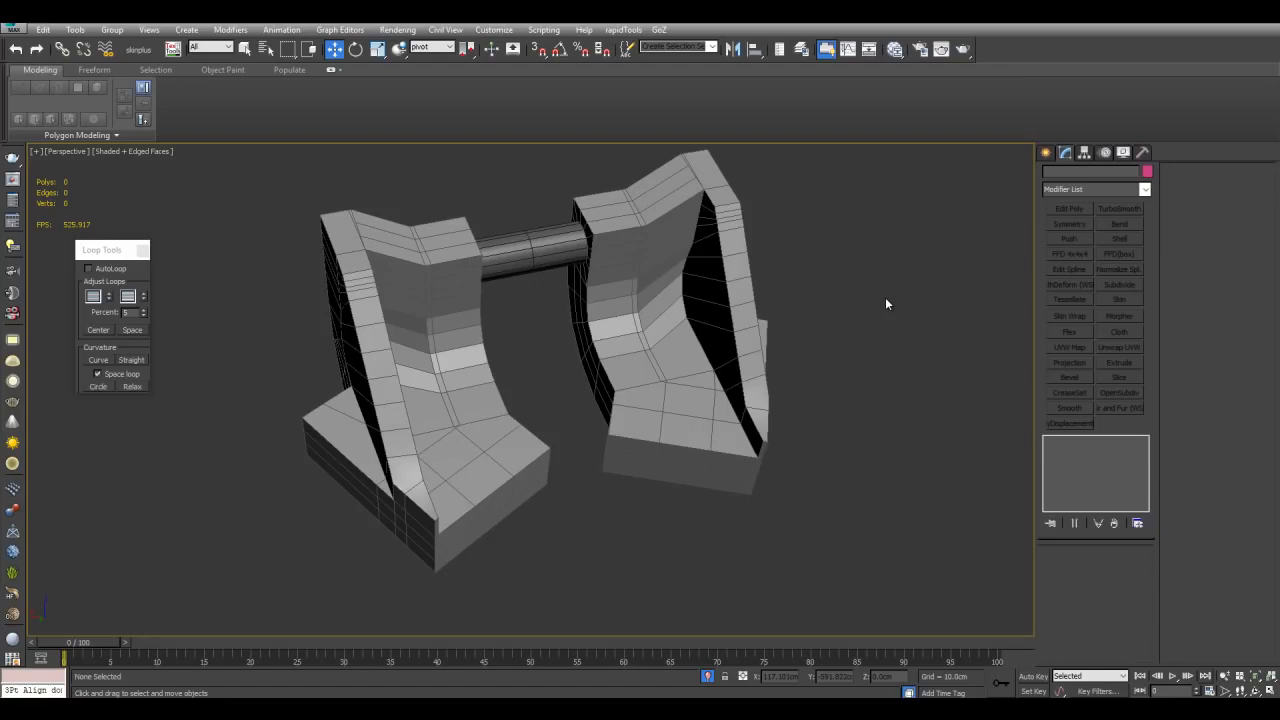
pyautogui.click(699, 295)
pyautogui.keyDown('alt'); pyautogui.moveTo(697, 327); pyautogui.dragTo(664, 345, button='middle'); pyautogui.keyUp('alt')
pyautogui.click(446, 48)
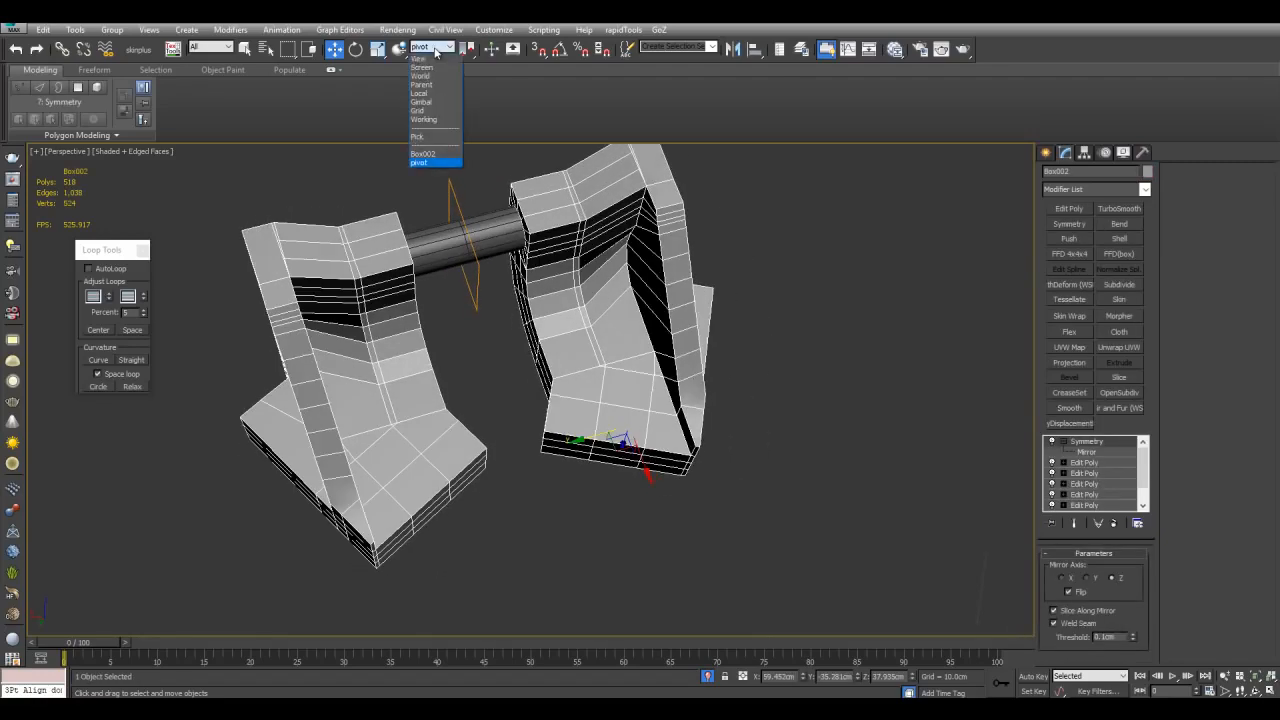
pyautogui.click(429, 94)
pyautogui.keyDown('alt'); pyautogui.moveTo(615, 410); pyautogui.dragTo(626, 428, button='middle'); pyautogui.keyUp('alt')
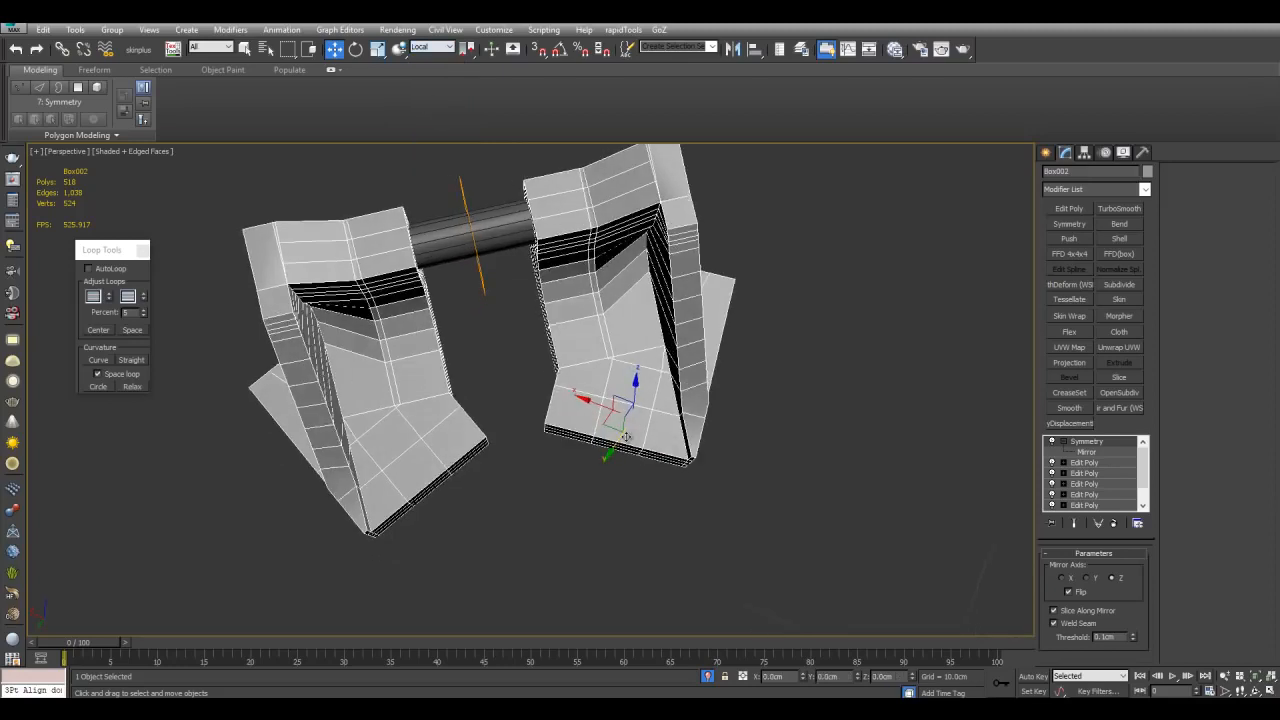
pyautogui.keyDown('alt'); pyautogui.moveTo(702, 443); pyautogui.dragTo(610, 432, button='middle'); pyautogui.keyUp('alt')
pyautogui.scroll(6, 609, 434)
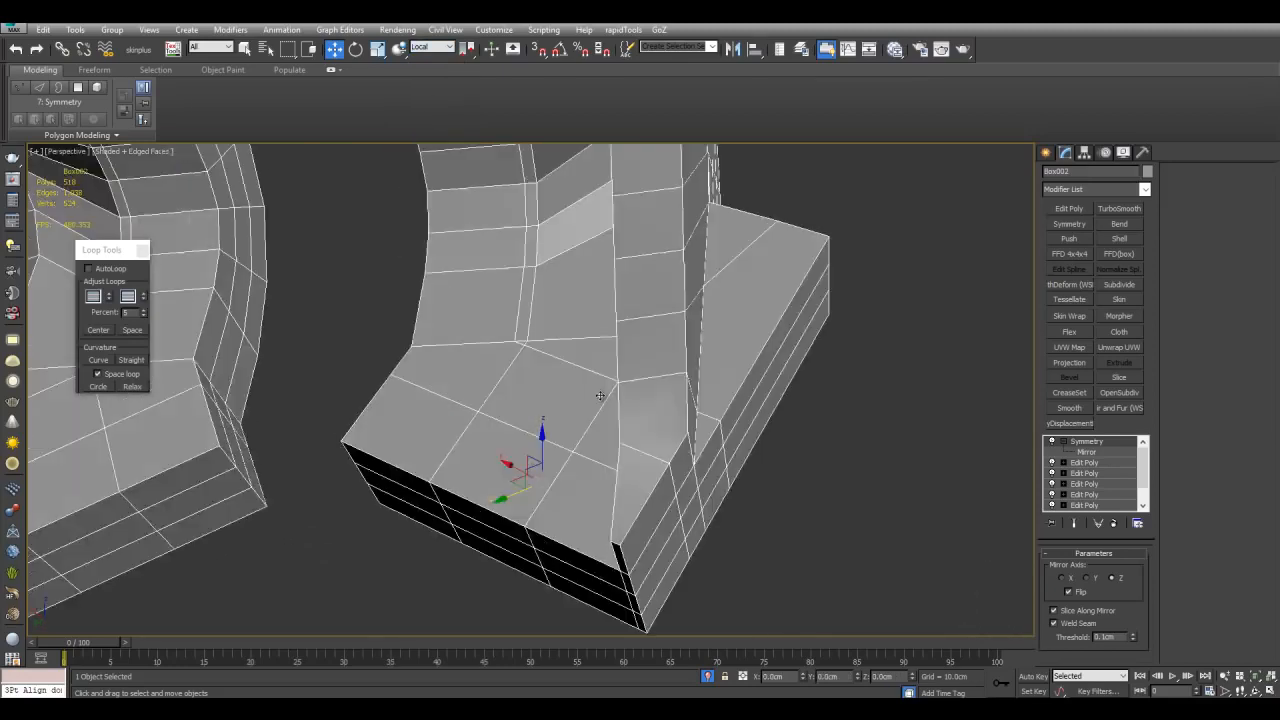
pyautogui.scroll(-8, 700, 345)
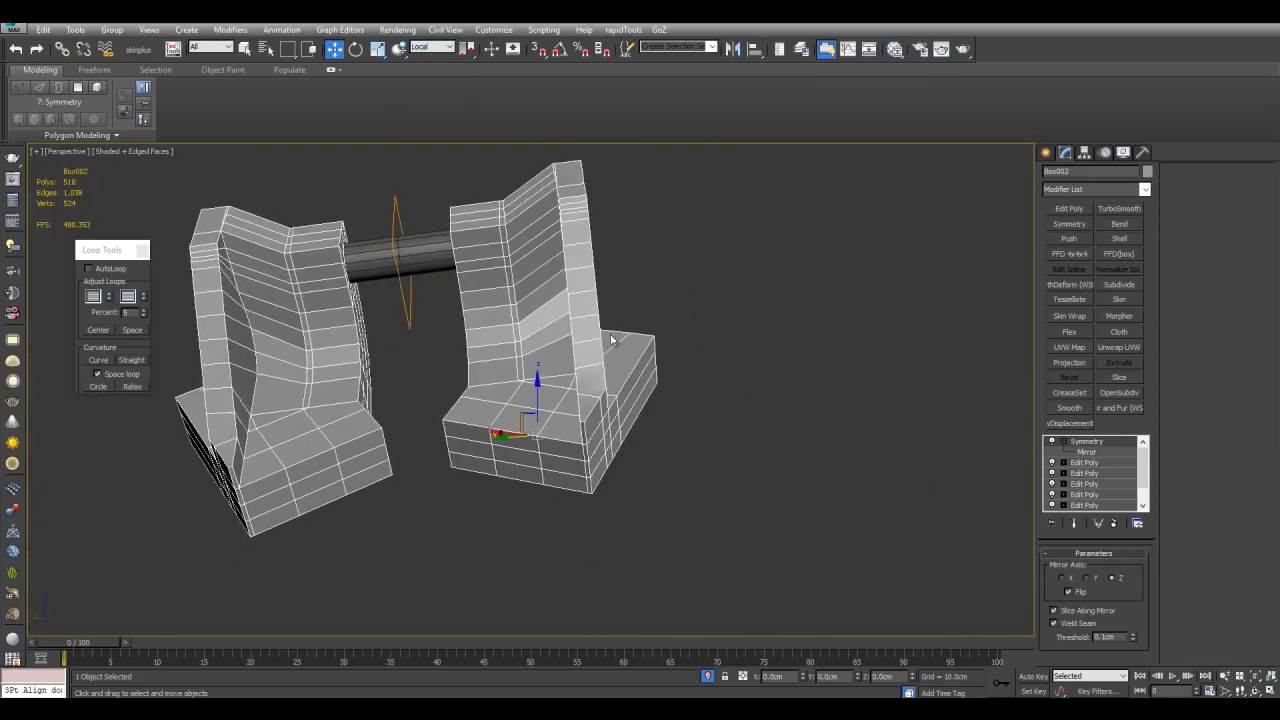
pyautogui.scroll(5, 690, 335)
pyautogui.press('e')
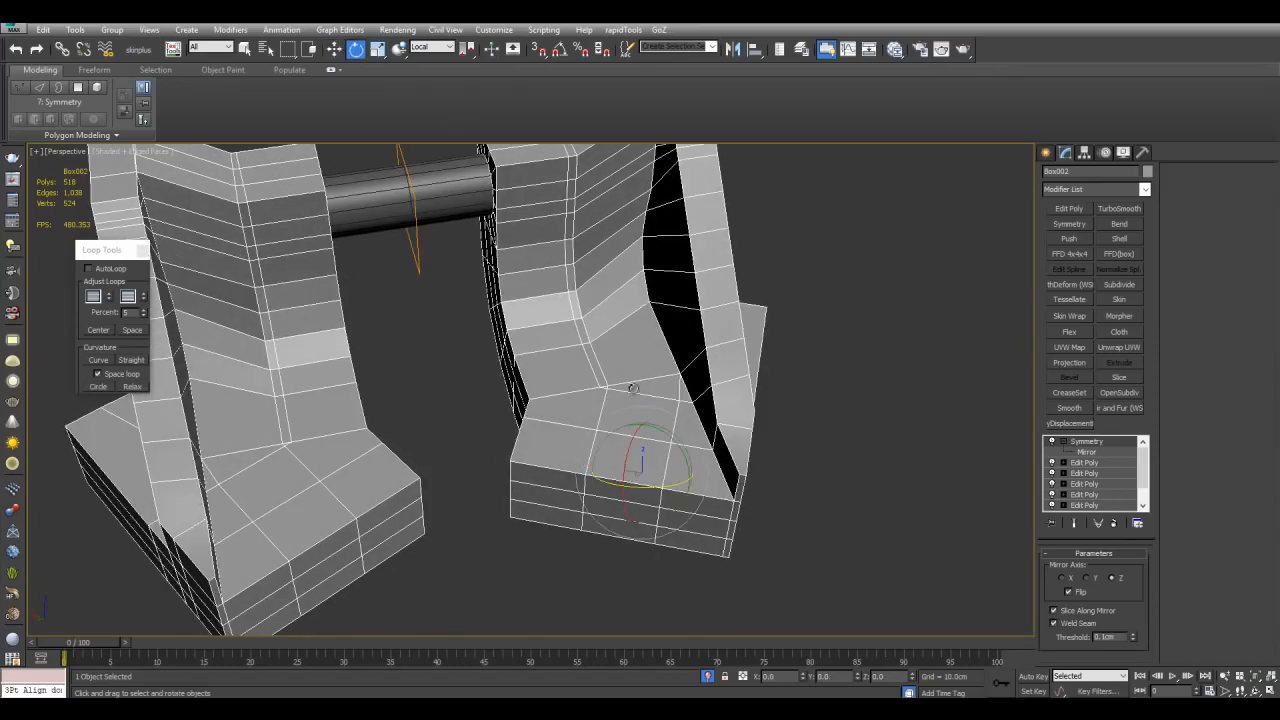
pyautogui.moveTo(643, 465)
pyautogui.keyDown('alt'); pyautogui.mouseDown(button='middle')
pyautogui.moveTo(651, 486)
pyautogui.moveTo(660, 472)
pyautogui.mouseUp(button='middle'); pyautogui.keyUp('alt')
pyautogui.keyDown('alt'); pyautogui.moveTo(631, 426); pyautogui.dragTo(562, 300, button='middle'); pyautogui.keyUp('alt')
pyautogui.moveTo(562, 300); pyautogui.dragTo(636, 371, button='middle')
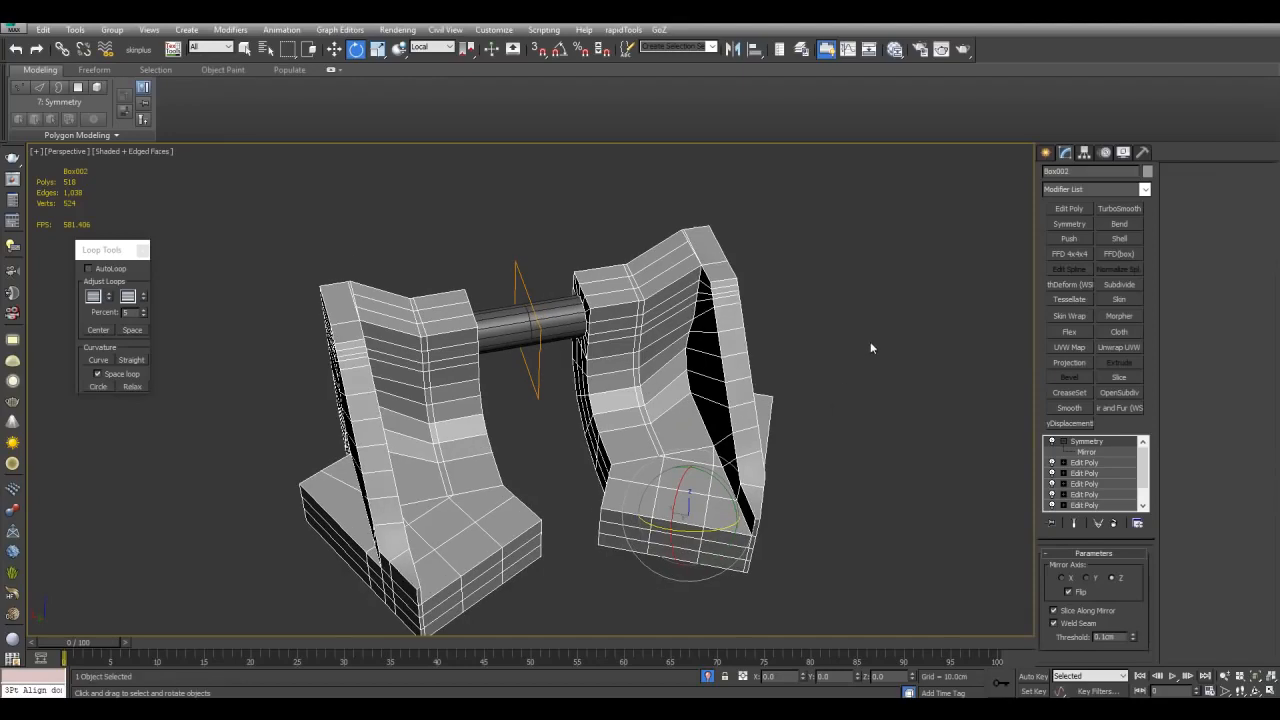
# Step: Isolate the cylinder connector and delete the polygons of one of its end caps in its Edit Poly
pyautogui.scroll(4, 575, 345)
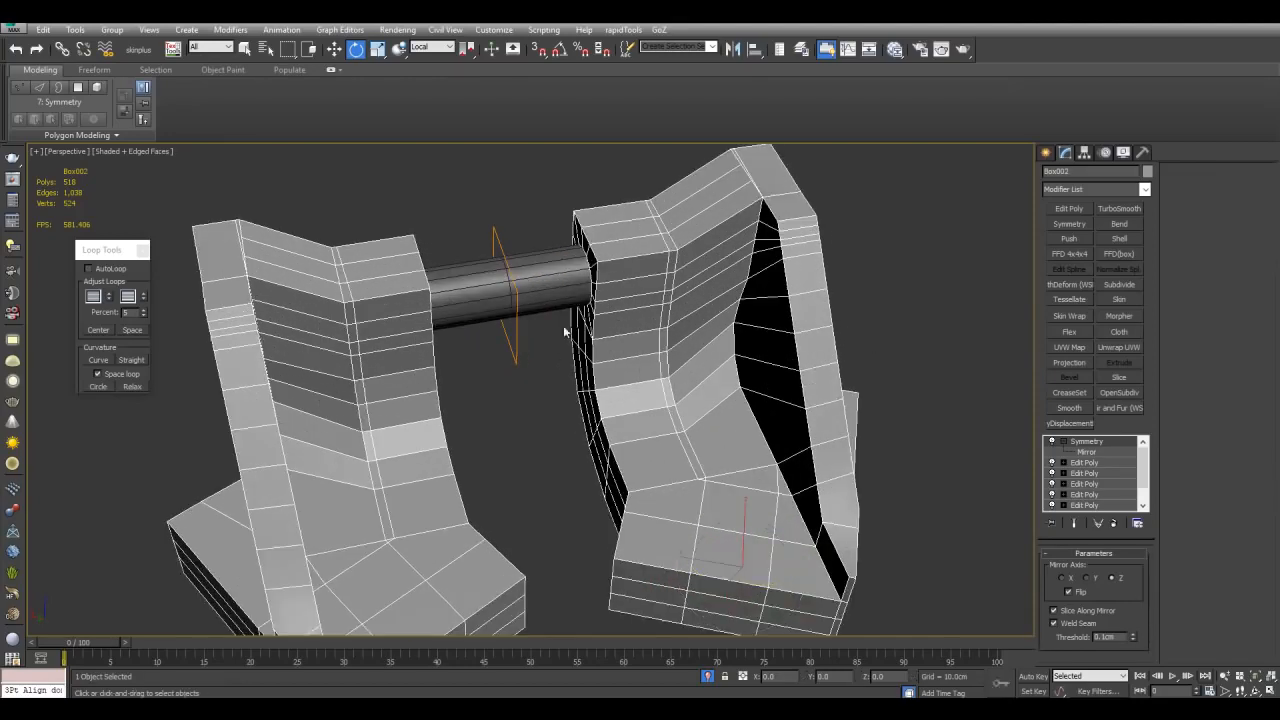
pyautogui.press('q')
pyautogui.click(567, 292)
pyautogui.hotkey('alt', 'q')
pyautogui.hotkey('alt', 'q')
pyautogui.keyDown('alt'); pyautogui.moveTo(793, 385); pyautogui.dragTo(869, 366, button='middle'); pyautogui.keyUp('alt')
pyautogui.scroll(-5, 866, 368)
pyautogui.press('w')
pyautogui.keyDown('alt'); pyautogui.moveTo(795, 422); pyautogui.dragTo(679, 484, button='middle'); pyautogui.keyUp('alt')
pyautogui.scroll(-2, 679, 484)
pyautogui.moveTo(548, 522); pyautogui.dragTo(544, 483, button='middle')
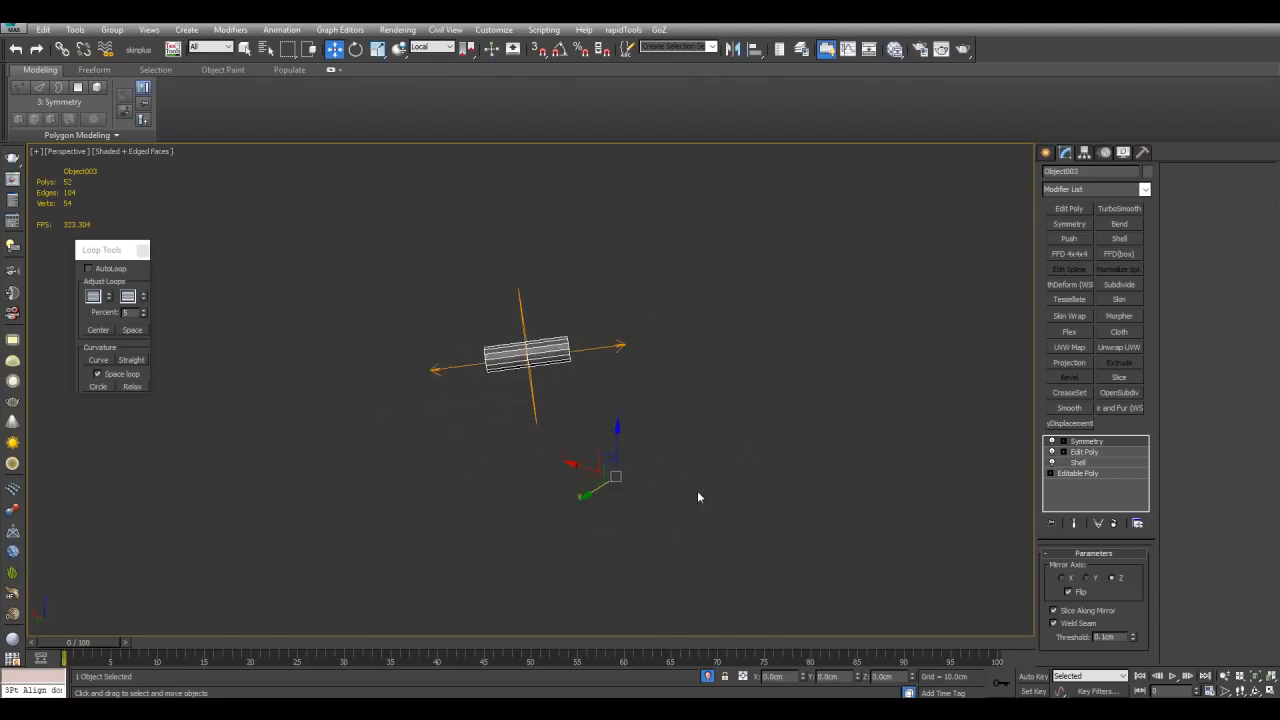
pyautogui.scroll(3, 543, 484)
pyautogui.click(1112, 453)
pyautogui.keyDown('alt'); pyautogui.moveTo(935, 352); pyautogui.dragTo(776, 206, button='middle'); pyautogui.keyUp('alt')
pyautogui.scroll(3, 800, 351)
pyautogui.press('4')
pyautogui.press('q')
pyautogui.hotkey('alt', 'x')
pyautogui.scroll(2, 540, 347)
pyautogui.moveTo(600, 517); pyautogui.dragTo(599, 516)
pyautogui.keyDown('alt'); pyautogui.moveTo(537, 514); pyautogui.dragTo(566, 189); pyautogui.keyUp('alt')
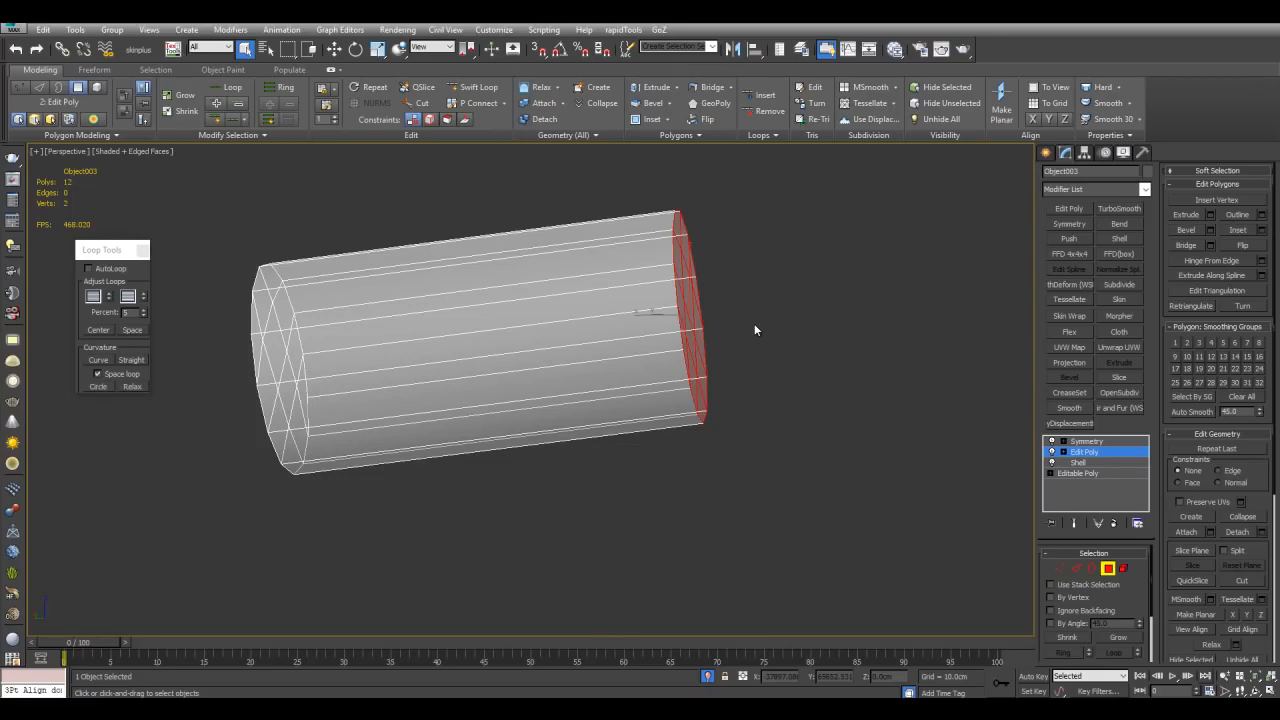
pyautogui.press('Delete')
# Step: Select the open border loop at that end and scale it down until it converges to a point
pyautogui.moveTo(755, 330); pyautogui.dragTo(715, 352, button='middle')
pyautogui.press('2')
pyautogui.doubleClick(651, 291)
pyautogui.keyDown('alt'); pyautogui.moveTo(651, 291); pyautogui.dragTo(606, 337, button='middle'); pyautogui.keyUp('alt')
pyautogui.press('r')
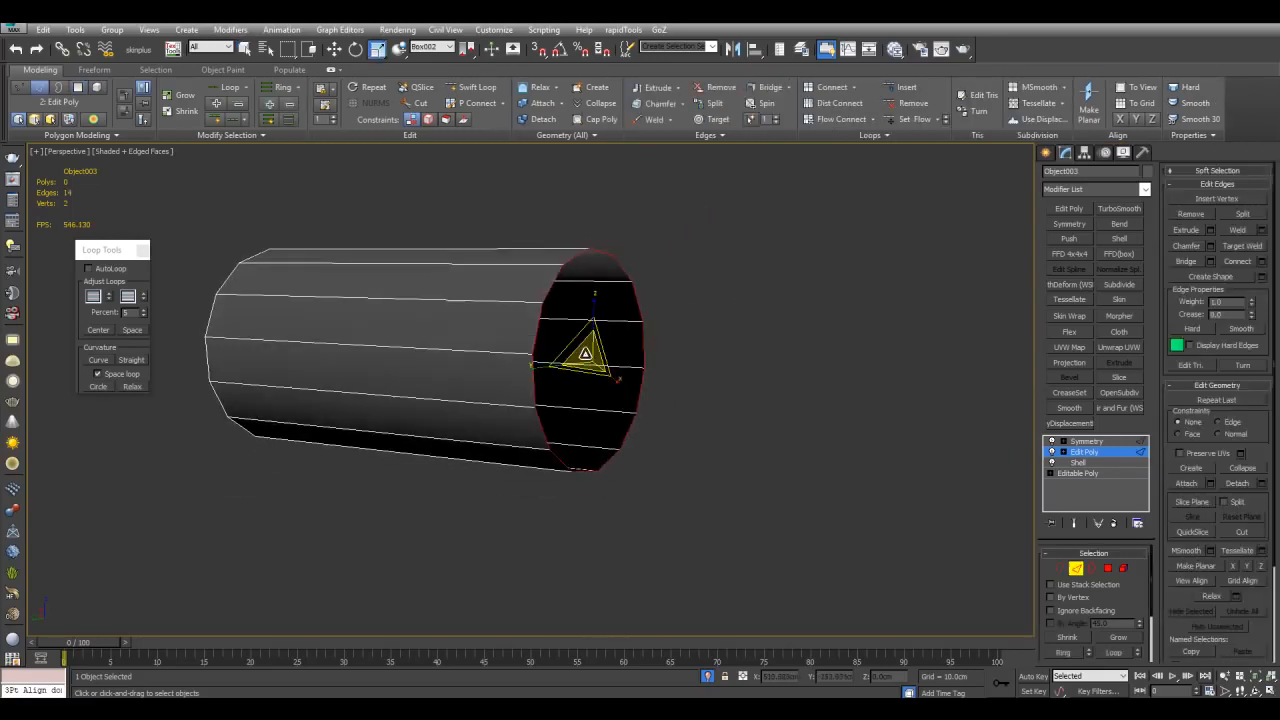
pyautogui.keyDown('shift'); pyautogui.moveTo(585, 354); pyautogui.dragTo(660, 543); pyautogui.keyUp('shift')
pyautogui.moveTo(588, 357); pyautogui.dragTo(624, 546)
pyautogui.moveTo(886, 479); pyautogui.dragTo(846, 487, button='middle')
pyautogui.scroll(3, 845, 487)
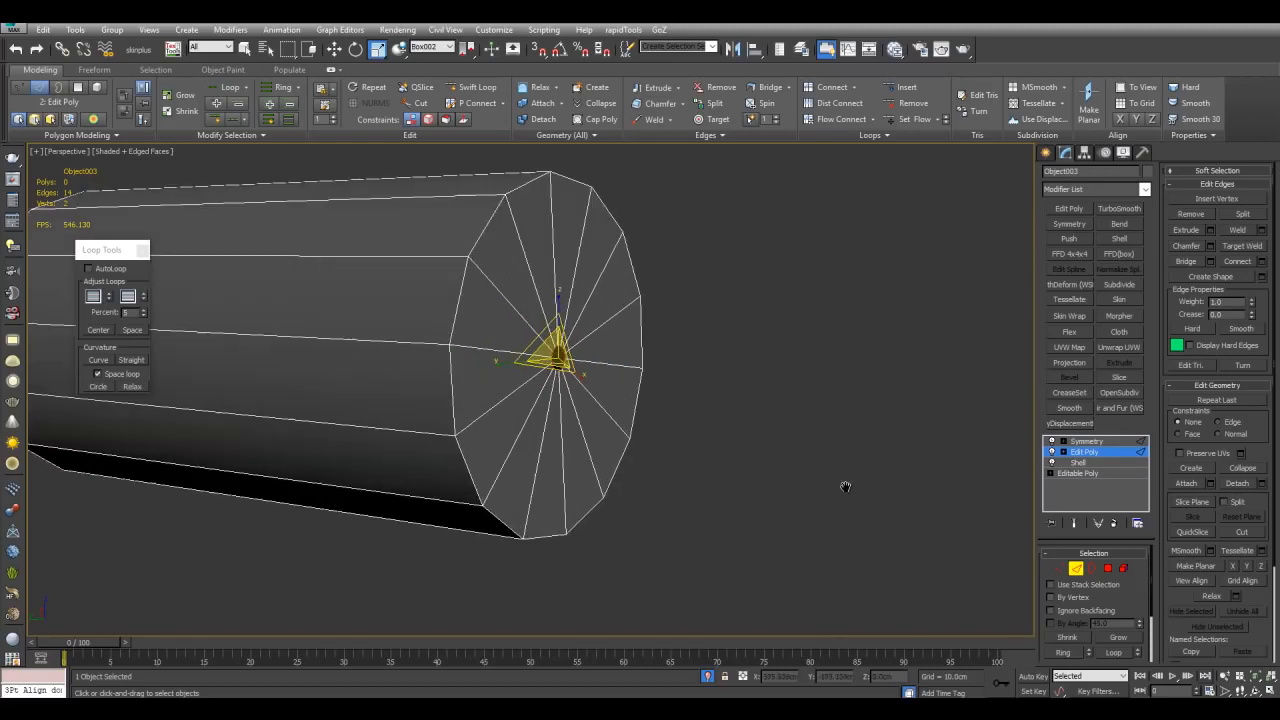
# Step: Weld the converged end vertices with a weld threshold of 25
pyautogui.click(1062, 569)
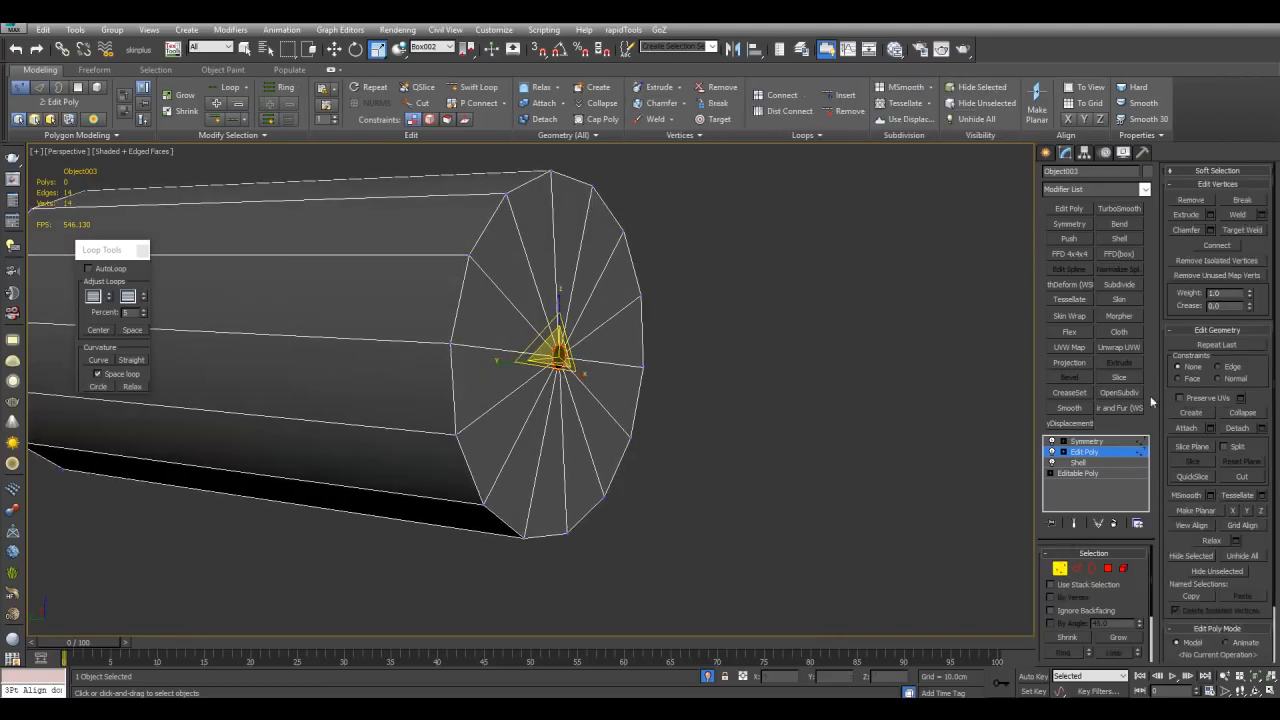
pyautogui.click(1262, 216)
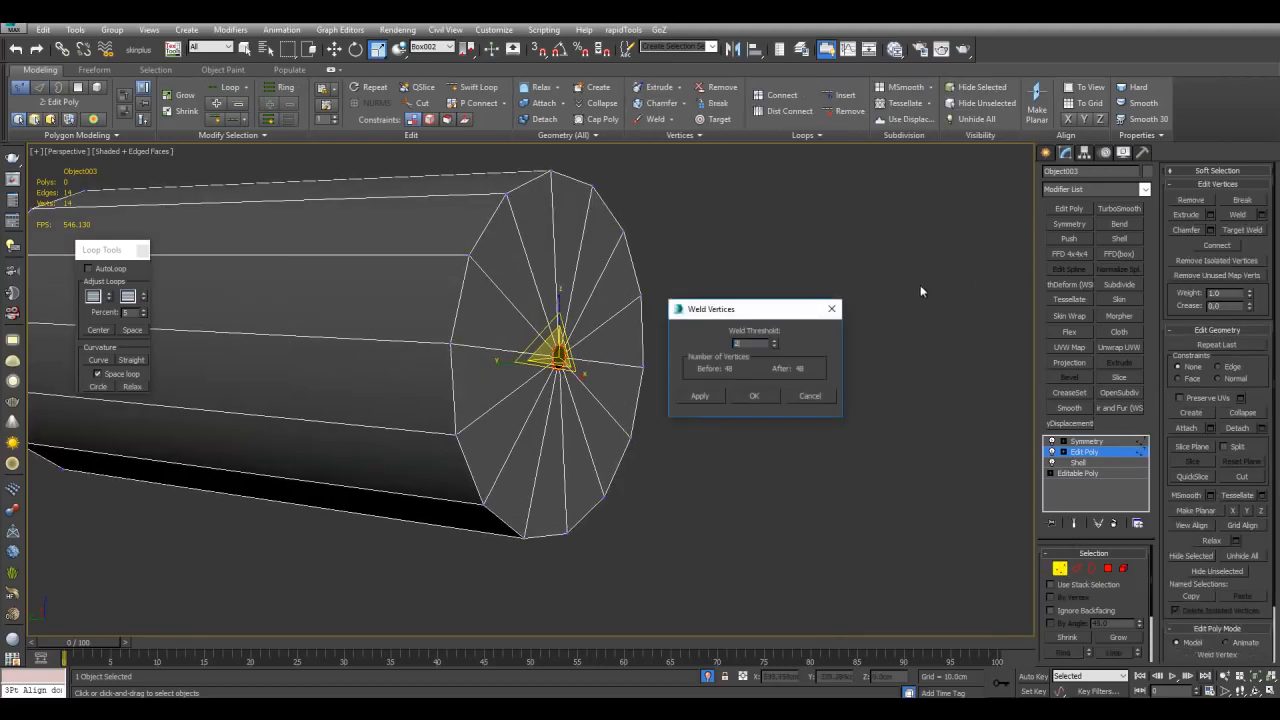
pyautogui.write('25')
pyautogui.moveTo(912, 249); pyautogui.dragTo(908, 265, button='middle')
pyautogui.click(770, 397)
pyautogui.scroll(-3, 740, 403)
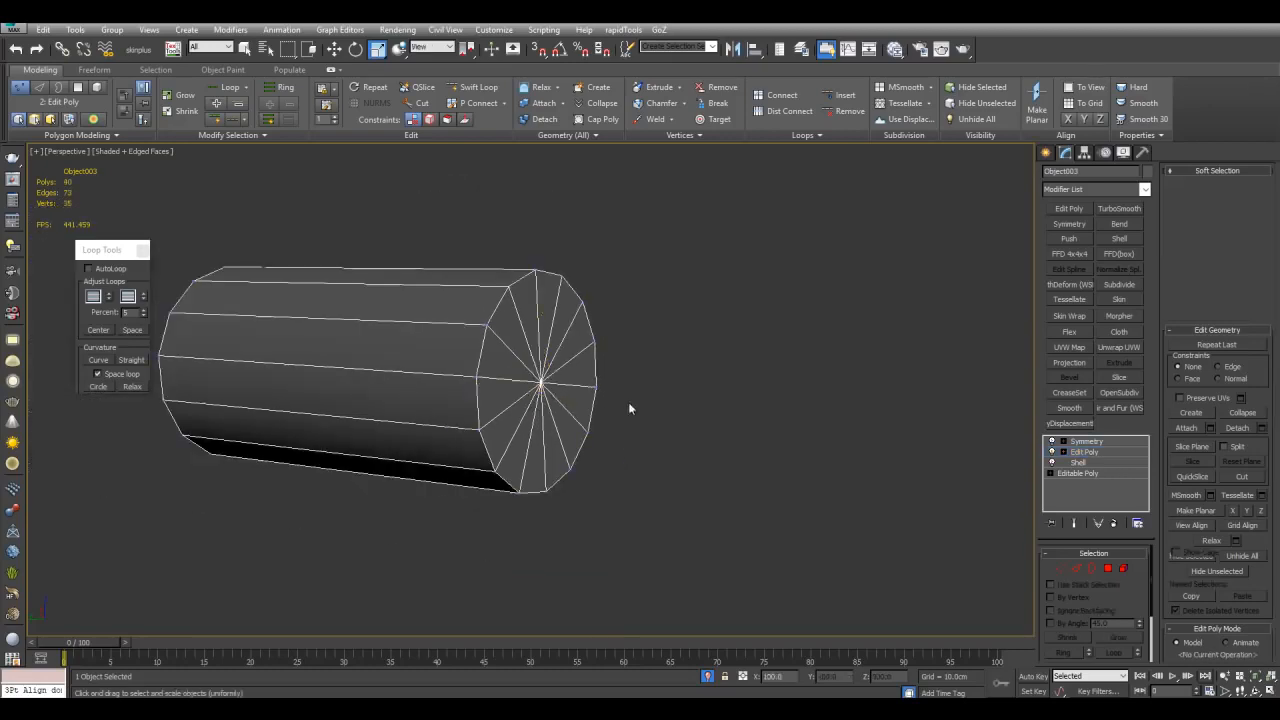
# Step: Inspect the capped cylinder end from several angles, then exit isolation
pyautogui.press('1')
pyautogui.scroll(3, 650, 402)
pyautogui.keyDown('alt'); pyautogui.moveTo(555, 418); pyautogui.dragTo(660, 426, button='middle'); pyautogui.keyUp('alt')
pyautogui.scroll(-3, 587, 403)
pyautogui.scroll(2, 583, 347)
pyautogui.press('q')
pyautogui.scroll(2, 628, 397)
pyautogui.scroll(-4, 627, 392)
pyautogui.scroll(3, 629, 397)
pyautogui.scroll(-3, 632, 388)
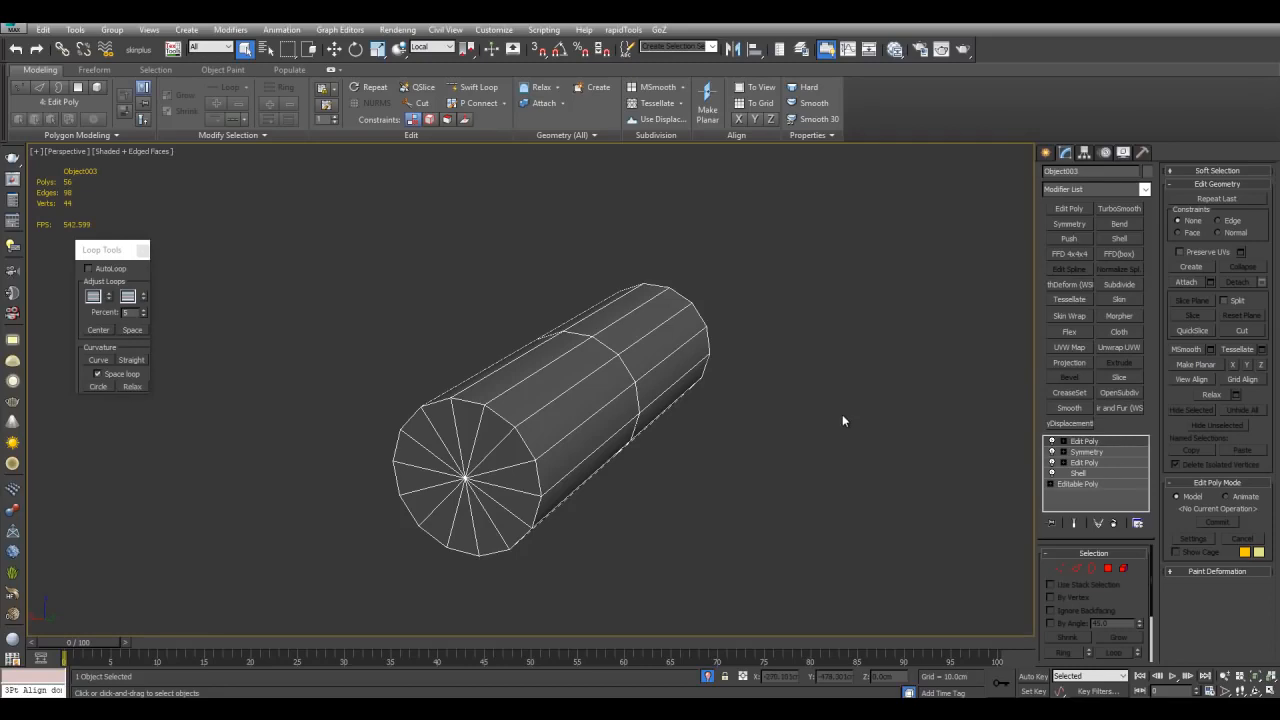
pyautogui.scroll(2, 561, 453)
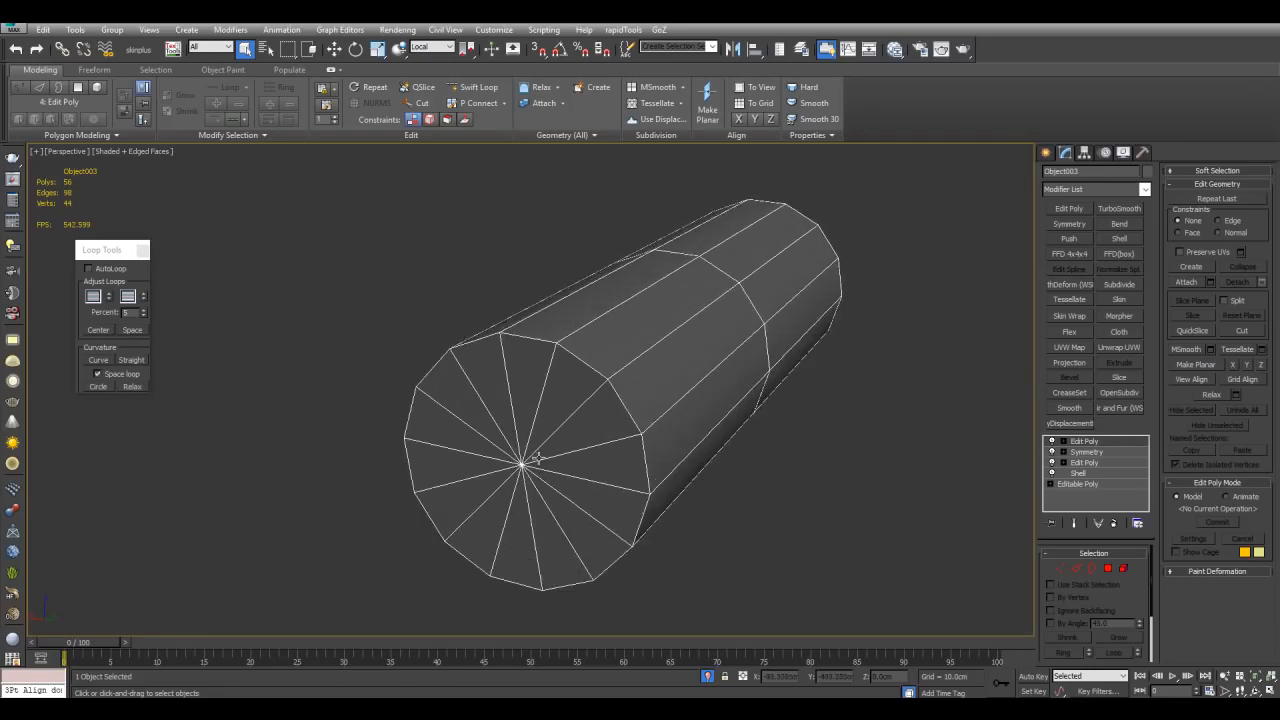
pyautogui.keyDown('alt'); pyautogui.moveTo(851, 453); pyautogui.dragTo(686, 459, button='middle'); pyautogui.keyUp('alt')
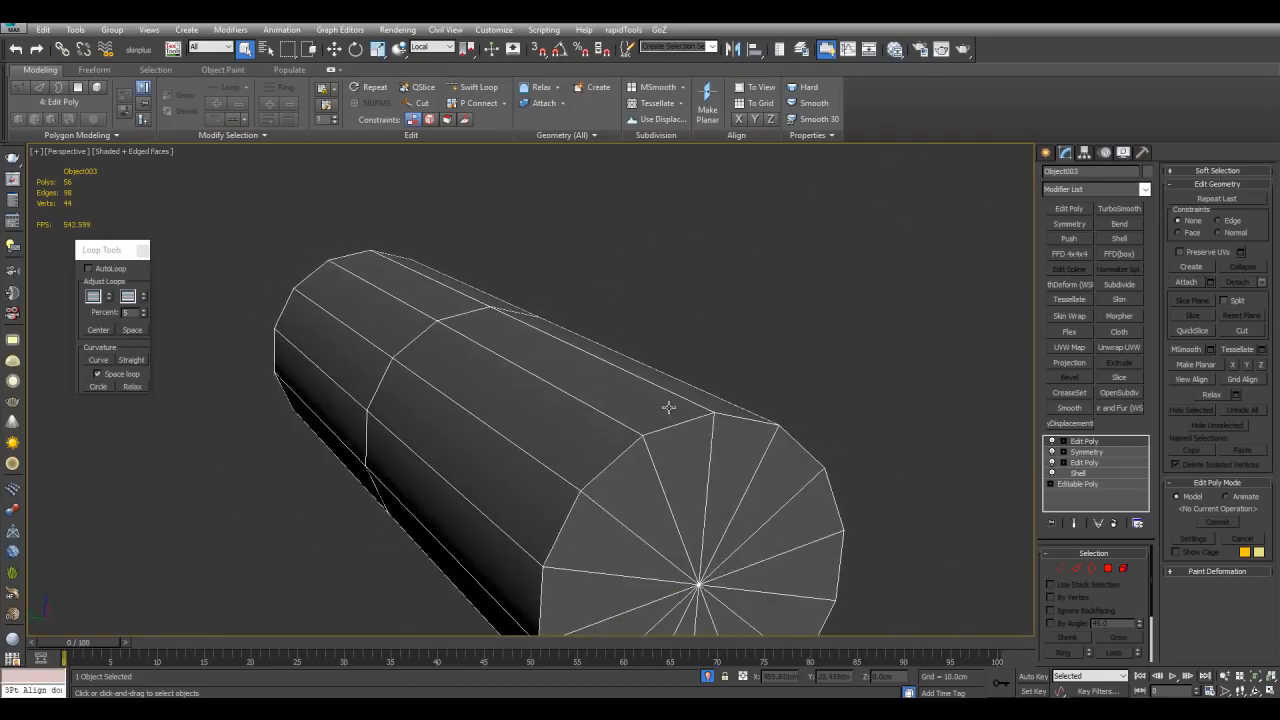
pyautogui.keyDown('alt'); pyautogui.moveTo(643, 407); pyautogui.dragTo(827, 354, button='middle'); pyautogui.keyUp('alt')
pyautogui.hotkey('alt', 'q')
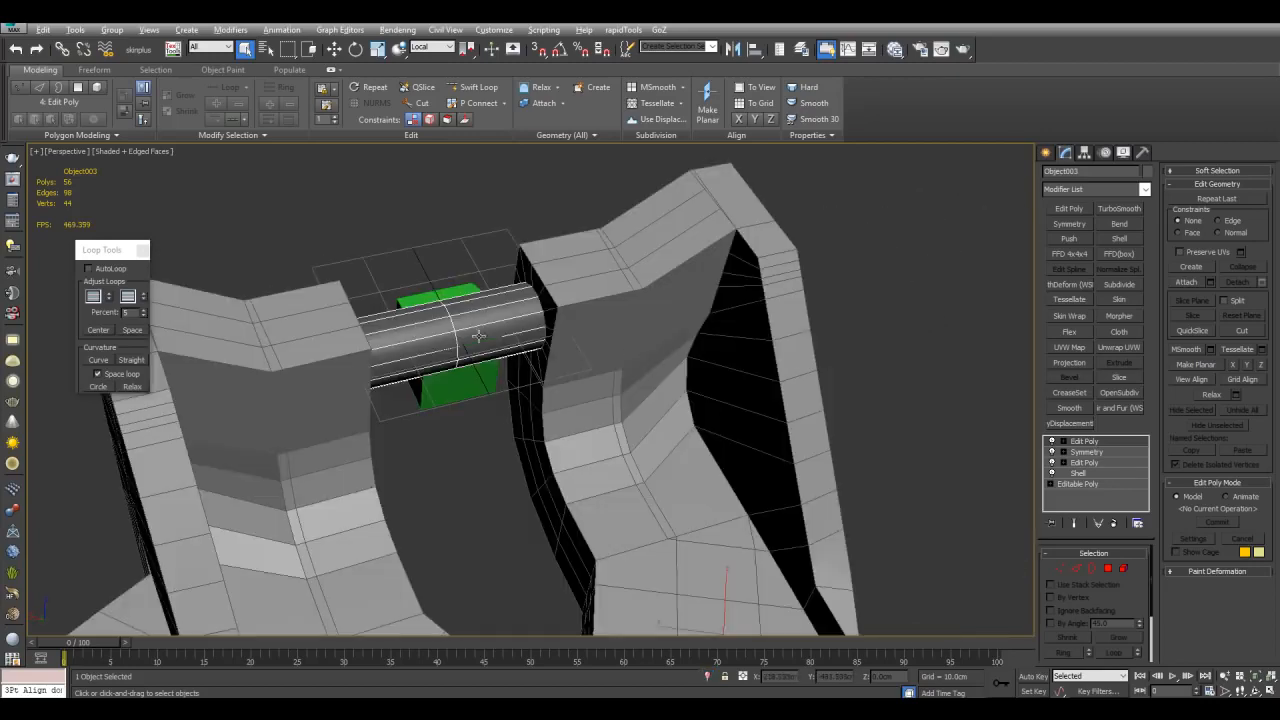
# Step: Isolate the pivot helper with the cylinder and align the helper's Z axis to the cylinder
pyautogui.click(452, 384)
pyautogui.hotkey('alt', 'q')
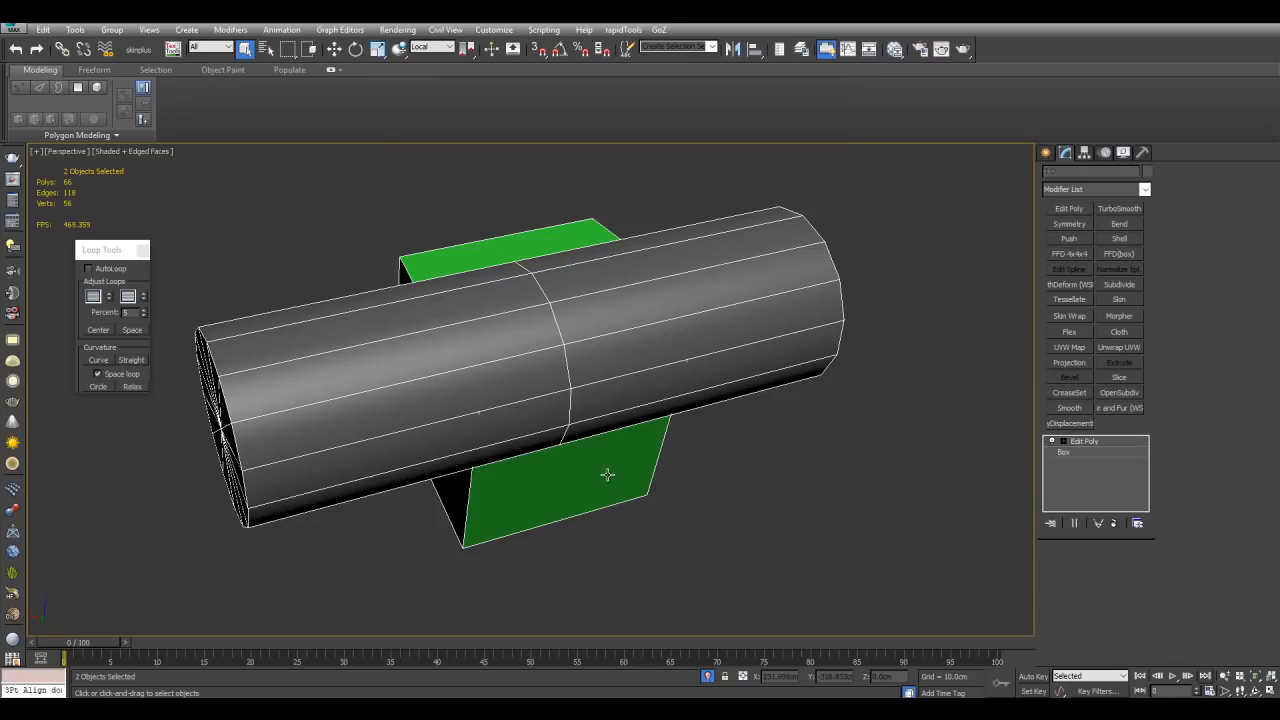
pyautogui.scroll(-2, 616, 468)
pyautogui.moveTo(667, 382); pyautogui.dragTo(716, 346, button='middle')
pyautogui.scroll(1, 676, 394)
pyautogui.click(715, 346)
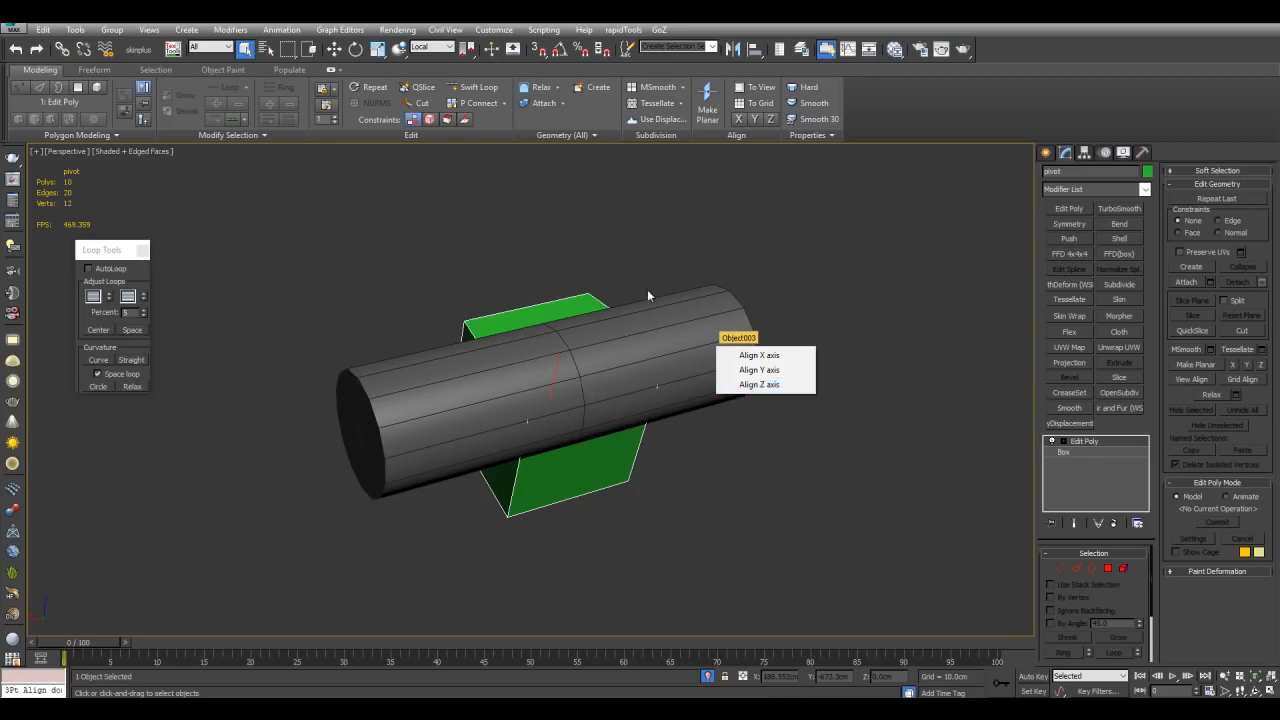
pyautogui.click(751, 388)
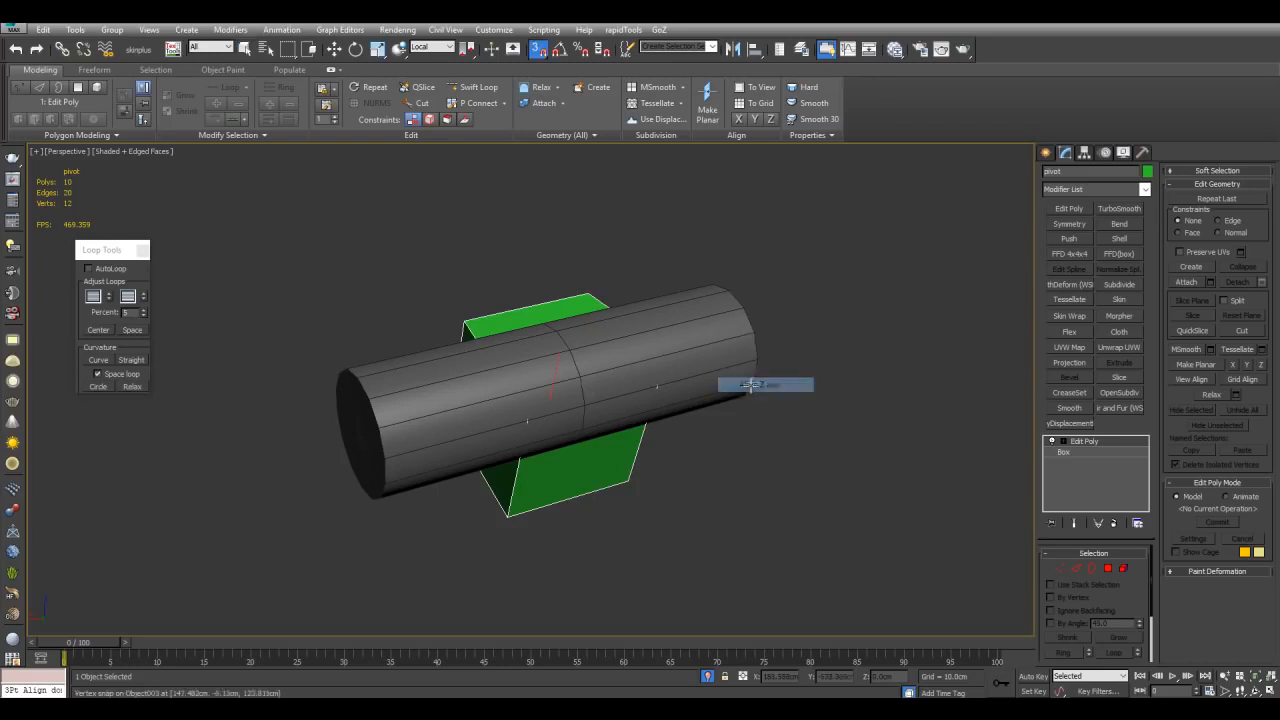
# Step: Vertex-snap the pivot helper to the centre vertex of the cylinder's end
pyautogui.keyDown('alt'); pyautogui.moveTo(854, 327); pyautogui.dragTo(733, 369, button='middle'); pyautogui.keyUp('alt')
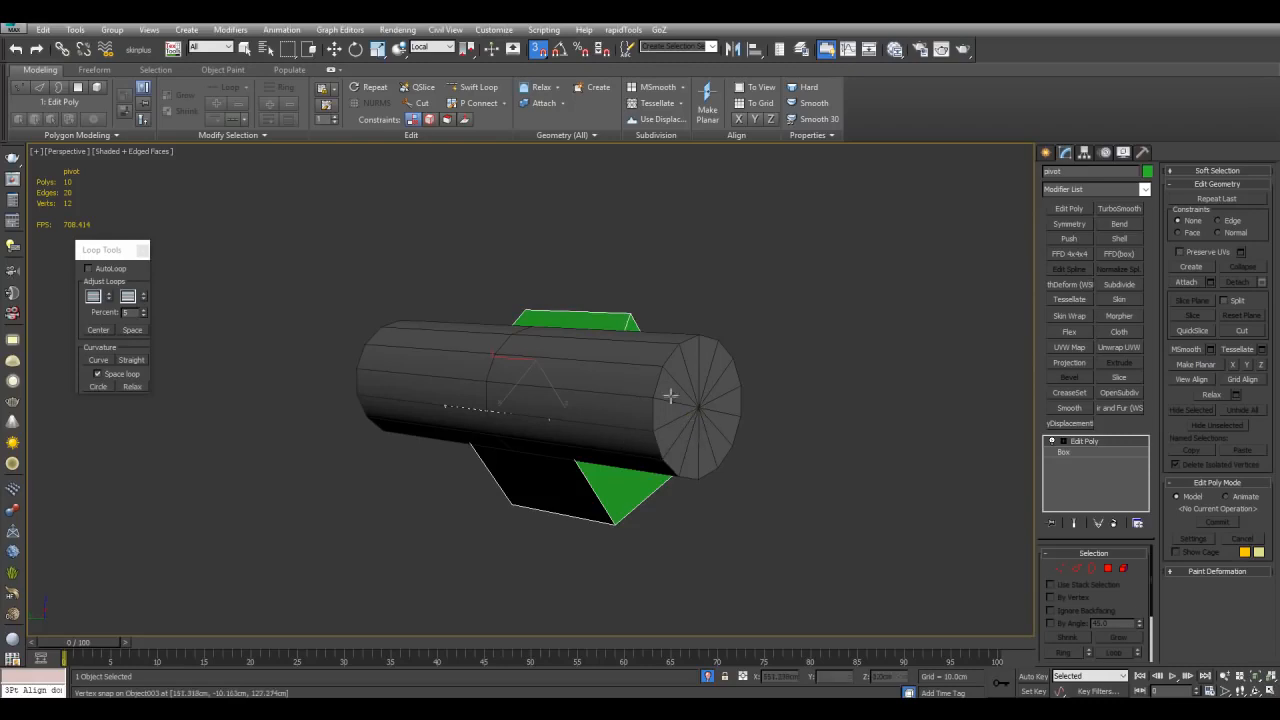
pyautogui.moveTo(712, 407); pyautogui.dragTo(674, 398, button='middle')
pyautogui.scroll(2, 674, 398)
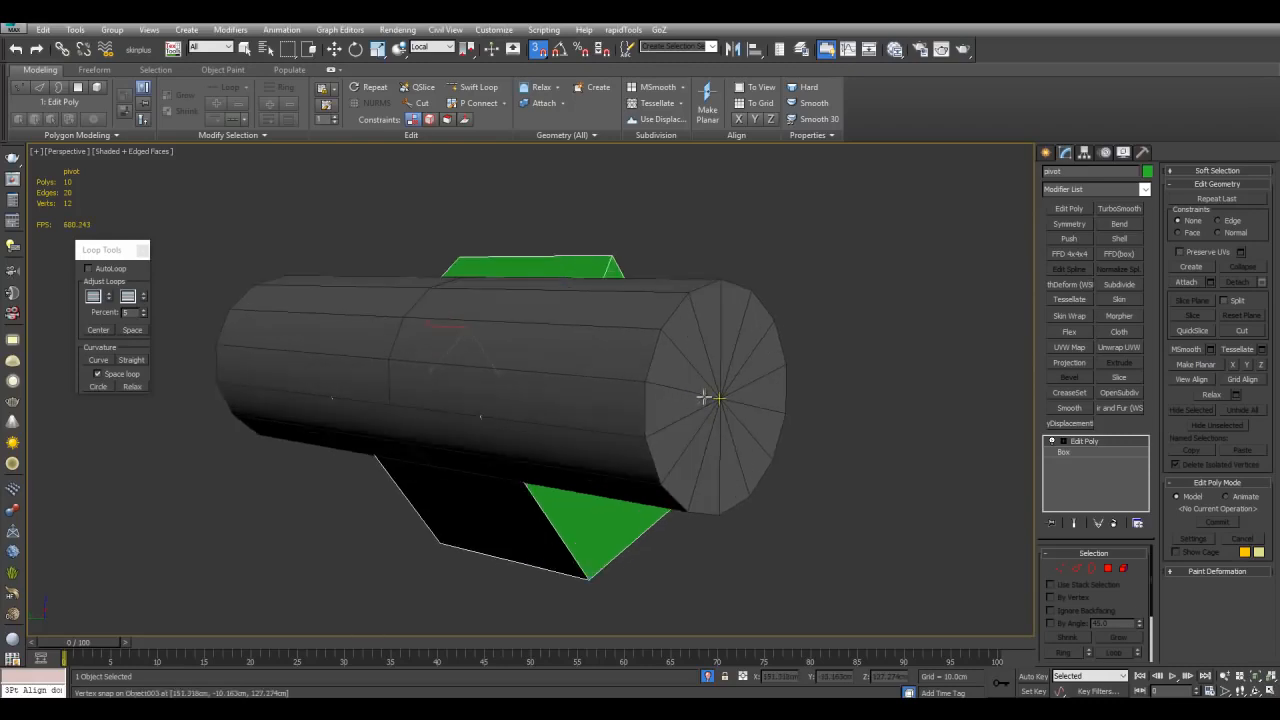
pyautogui.keyDown('alt'); pyautogui.moveTo(716, 403); pyautogui.dragTo(438, 372, button='middle'); pyautogui.keyUp('alt')
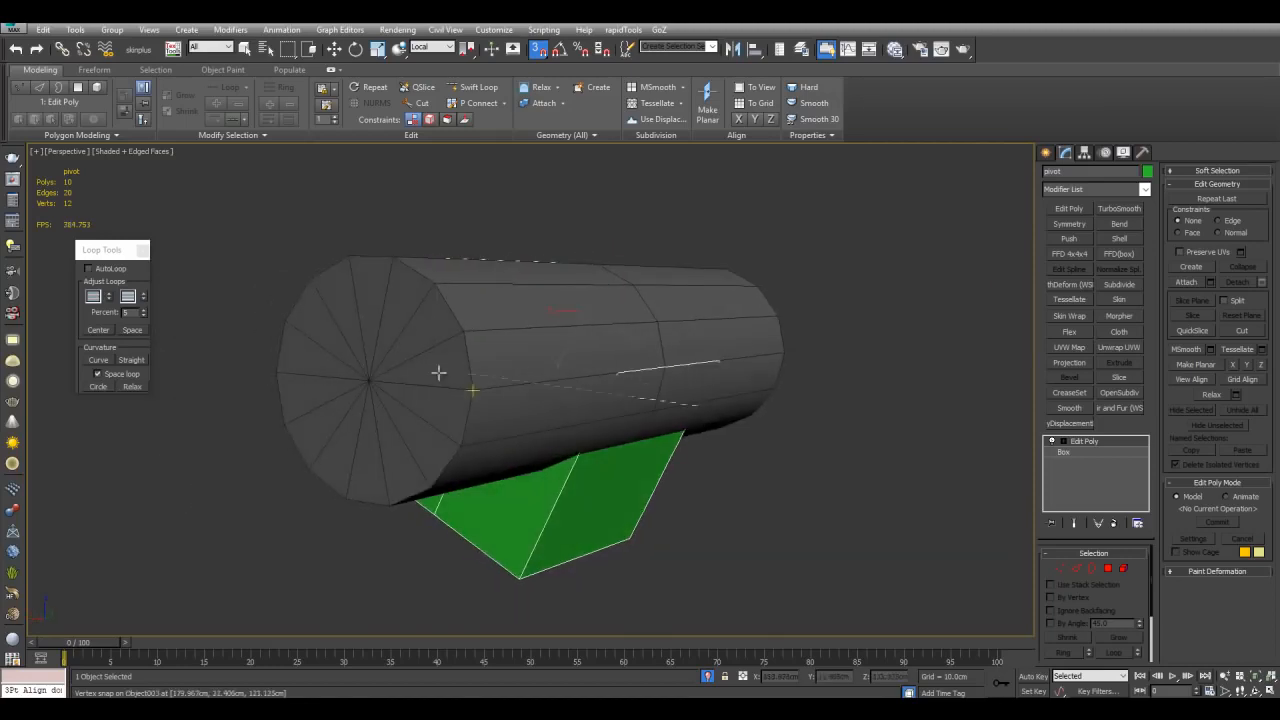
pyautogui.click(372, 382)
# Step: Exit isolation, select the cylinder with the Rotate tool and set the reference coordinate system to pivot
pyautogui.keyDown('alt'); pyautogui.moveTo(877, 343); pyautogui.dragTo(706, 362, button='middle'); pyautogui.keyUp('alt')
pyautogui.scroll(-5, 589, 348)
pyautogui.keyDown('alt'); pyautogui.moveTo(589, 348); pyautogui.dragTo(752, 386, button='middle'); pyautogui.keyUp('alt')
pyautogui.click(554, 359)
pyautogui.hotkey('alt', 'q')
pyautogui.scroll(-3, 715, 330)
pyautogui.press('e')
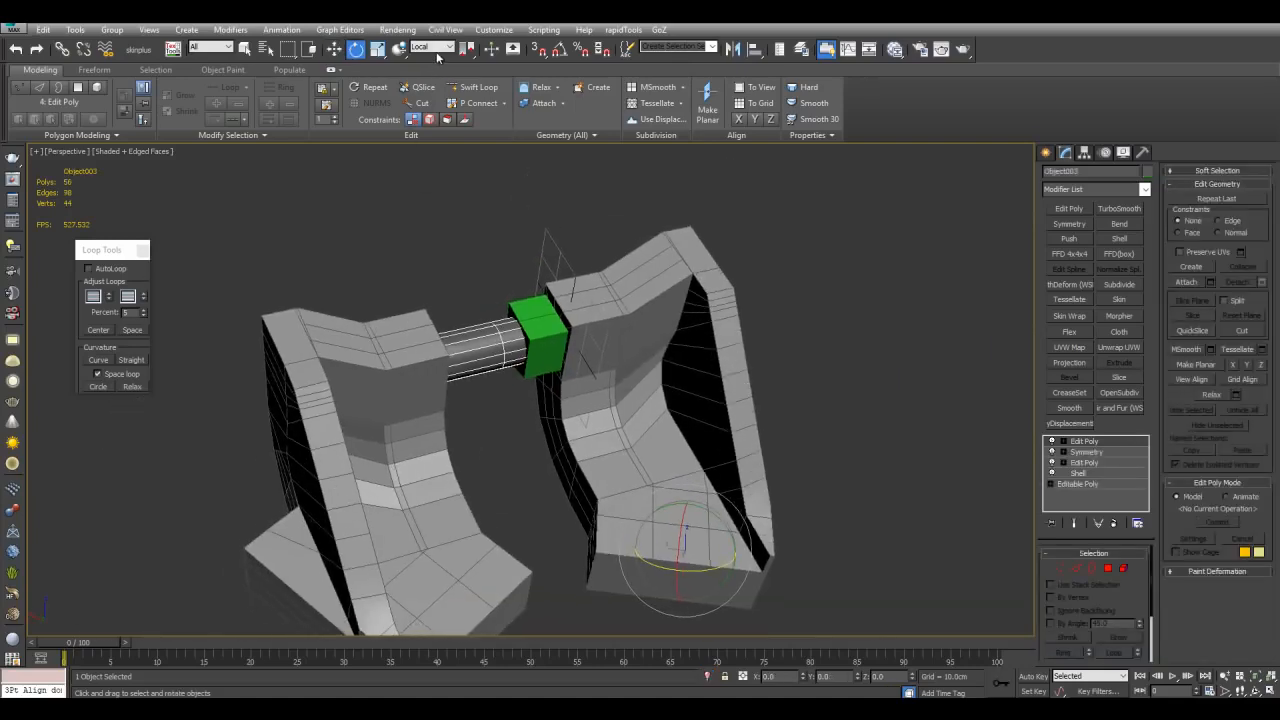
pyautogui.click(436, 48)
pyautogui.click(432, 163)
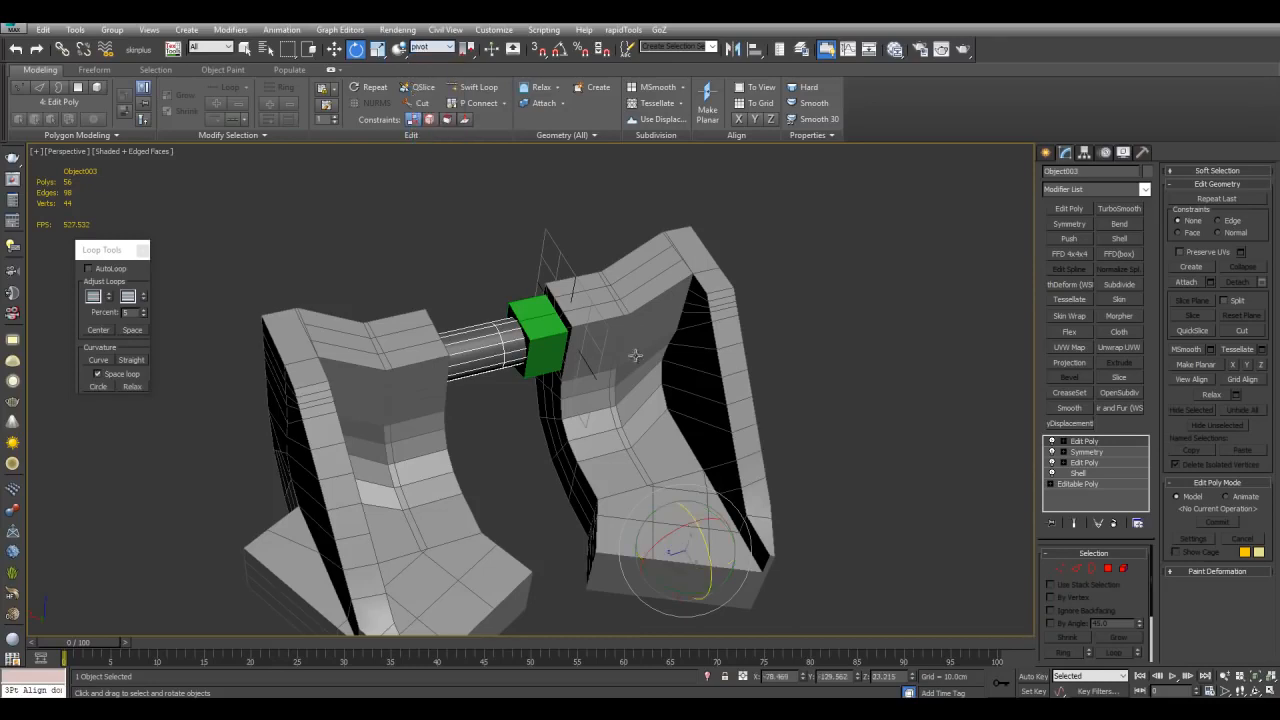
# Step: Switch the transform centre to the transform coordinate centre and back to the pivot point centre
pyautogui.keyDown('alt'); pyautogui.moveTo(815, 410); pyautogui.dragTo(855, 420, button='middle'); pyautogui.keyUp('alt')
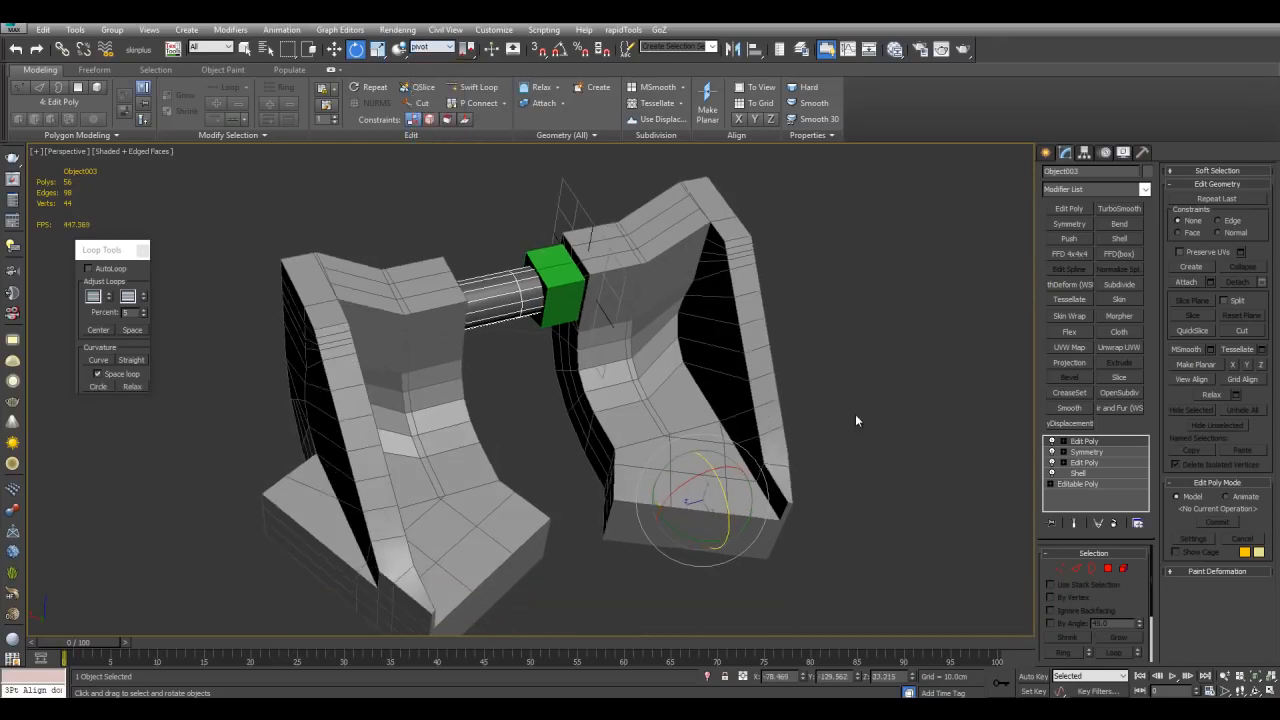
pyautogui.click(467, 49)
pyautogui.click(471, 113)
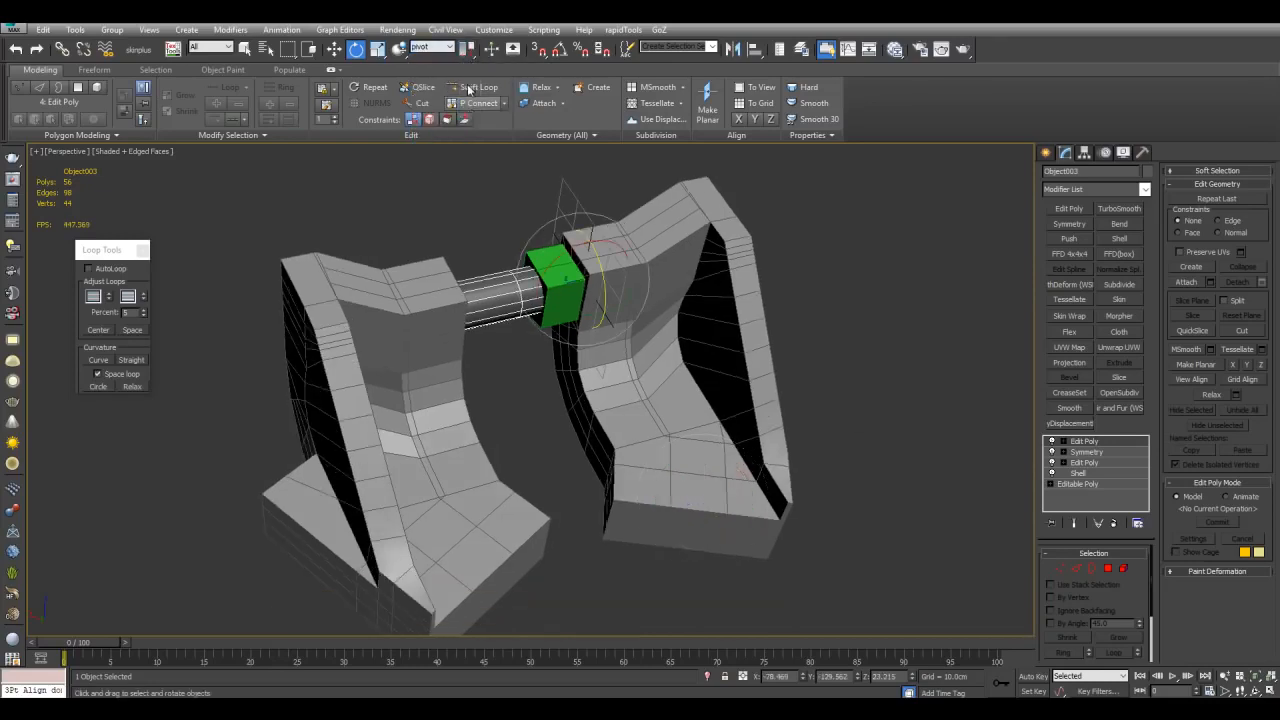
pyautogui.click(467, 52)
pyautogui.click(469, 70)
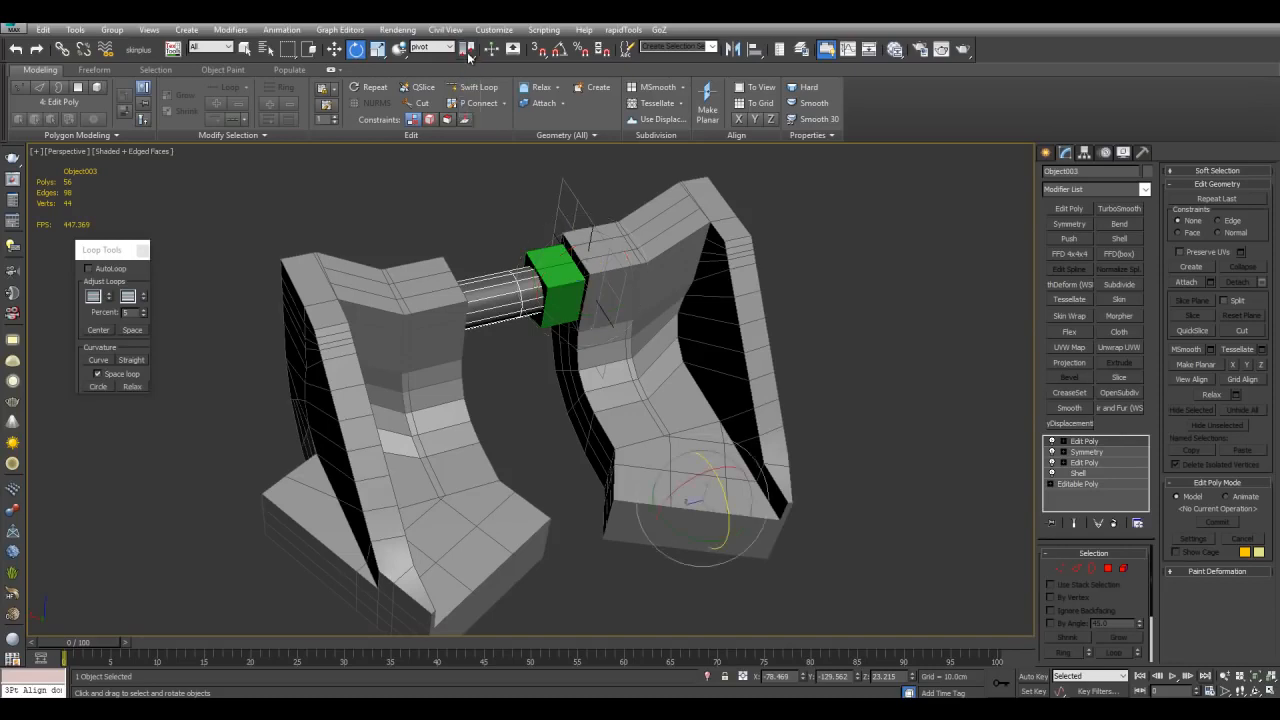
pyautogui.moveTo(772, 483); pyautogui.dragTo(748, 430, button='middle')
pyautogui.scroll(-3, 700, 402)
pyautogui.moveTo(670, 430); pyautogui.dragTo(681, 430, button='middle')
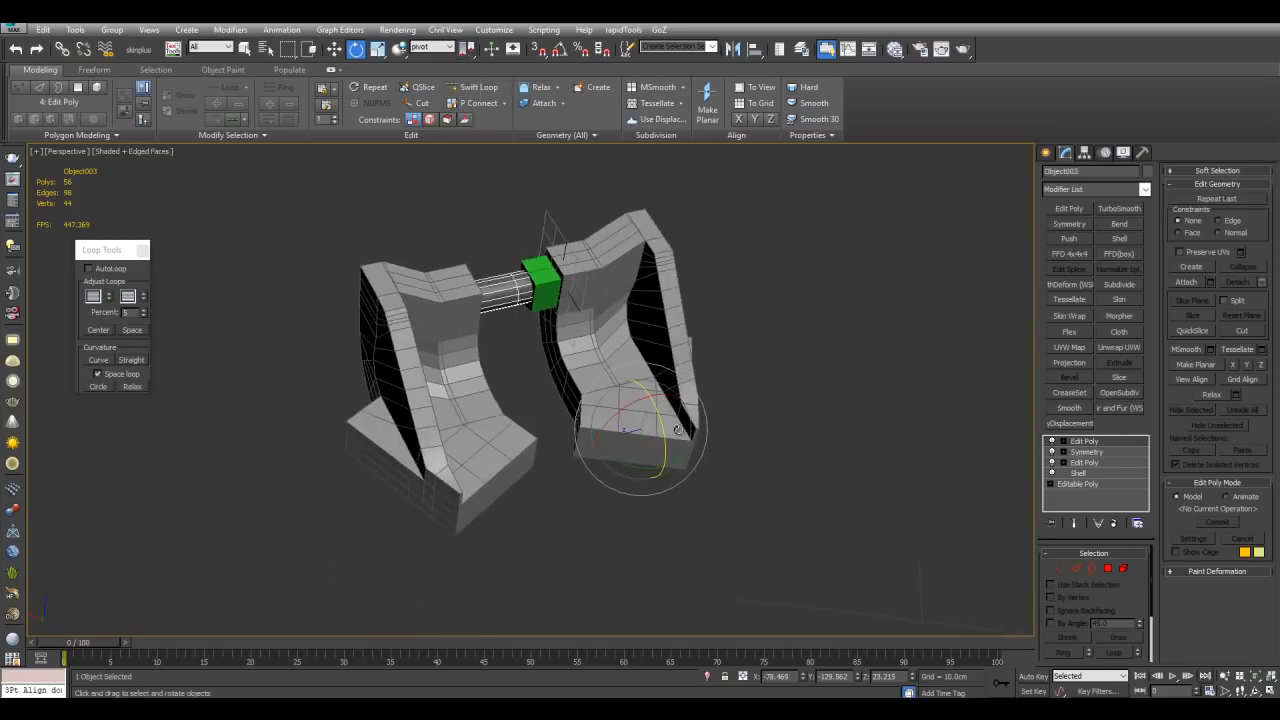
# Step: Switch the reference system to Local and back to pivot, then use the transform coordinate centre
pyautogui.click(440, 48)
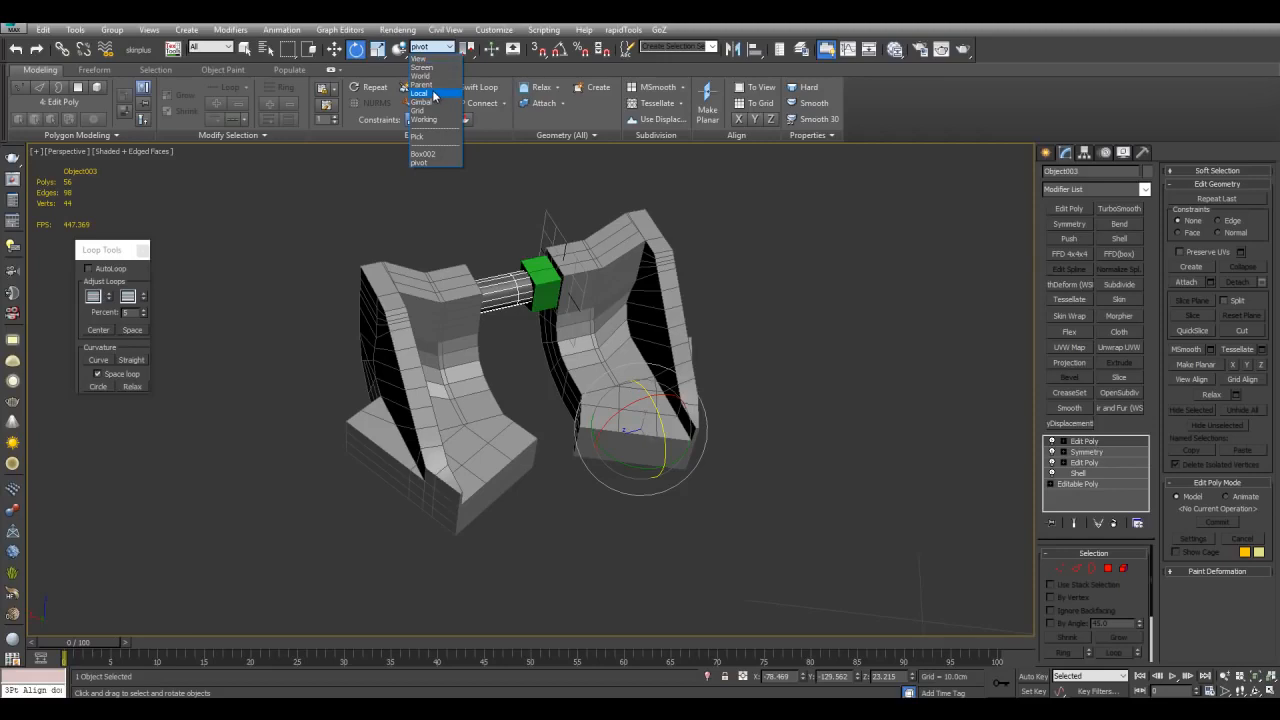
pyautogui.click(420, 93)
pyautogui.scroll(3, 659, 424)
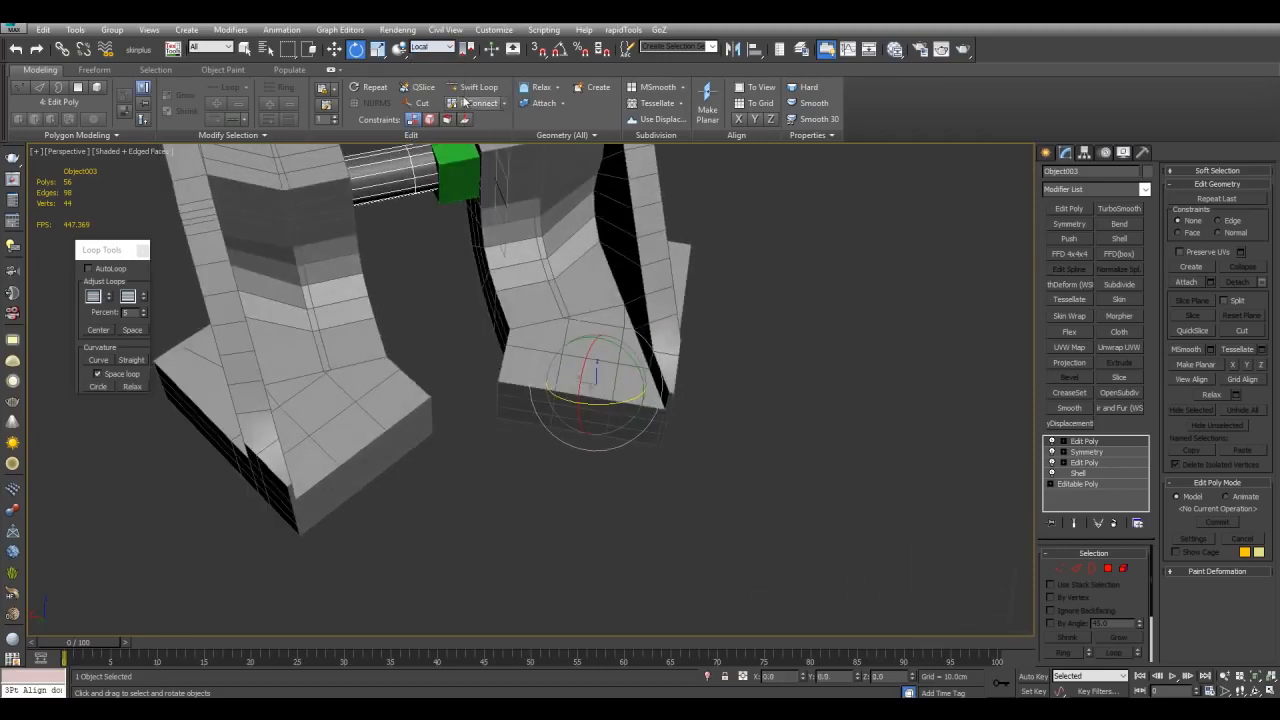
pyautogui.click(437, 50)
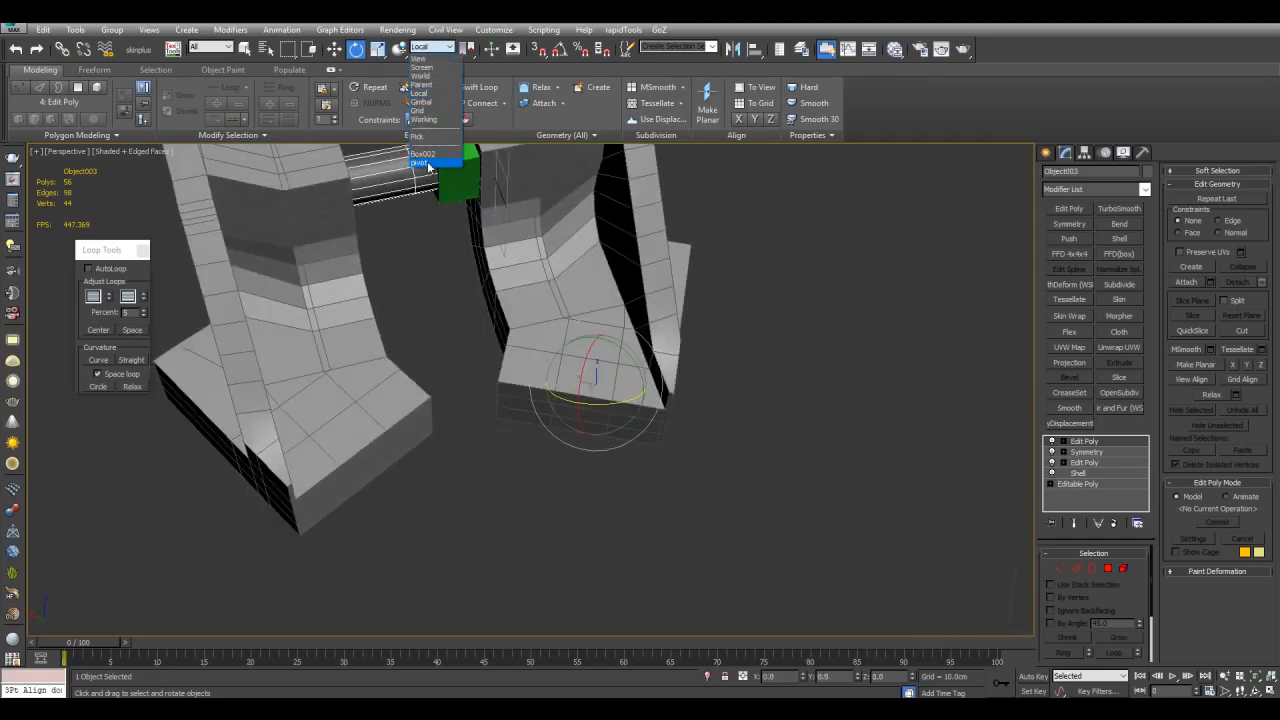
pyautogui.click(427, 163)
pyautogui.keyDown('alt'); pyautogui.moveTo(643, 349); pyautogui.dragTo(697, 418, button='middle'); pyautogui.keyUp('alt')
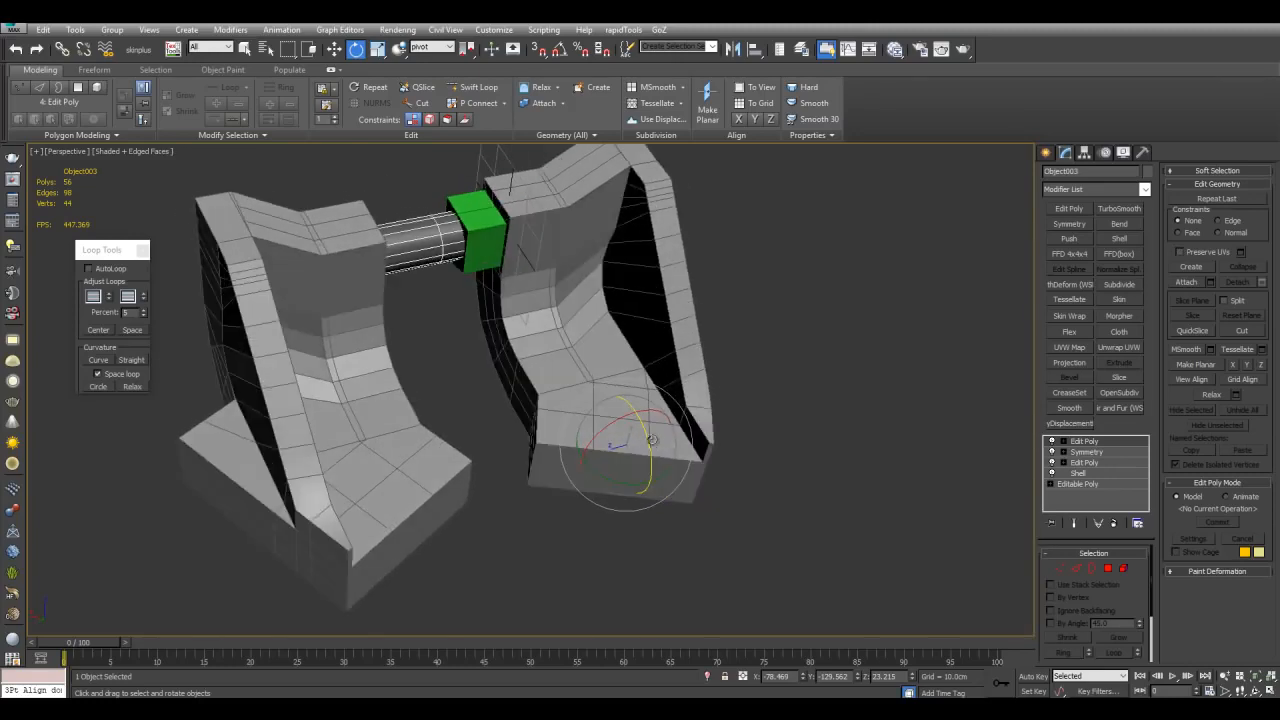
pyautogui.scroll(-5, 677, 425)
pyautogui.scroll(3, 650, 416)
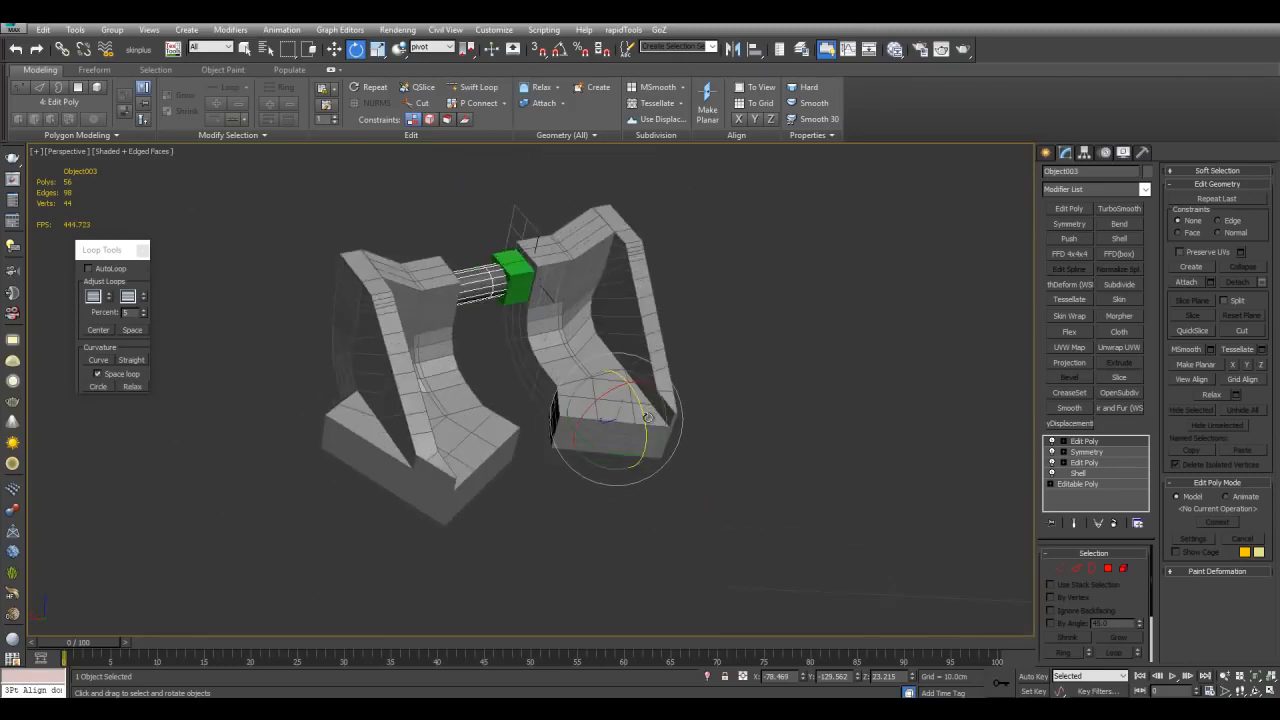
pyautogui.scroll(2, 679, 452)
pyautogui.keyDown('alt'); pyautogui.moveTo(677, 425); pyautogui.dragTo(522, 149, button='middle'); pyautogui.keyUp('alt')
pyautogui.moveTo(467, 49); pyautogui.dragTo(470, 113)
pyautogui.scroll(5, 642, 361)
pyautogui.moveTo(603, 280); pyautogui.dragTo(661, 301, button='middle')
pyautogui.scroll(-5, 686, 352)
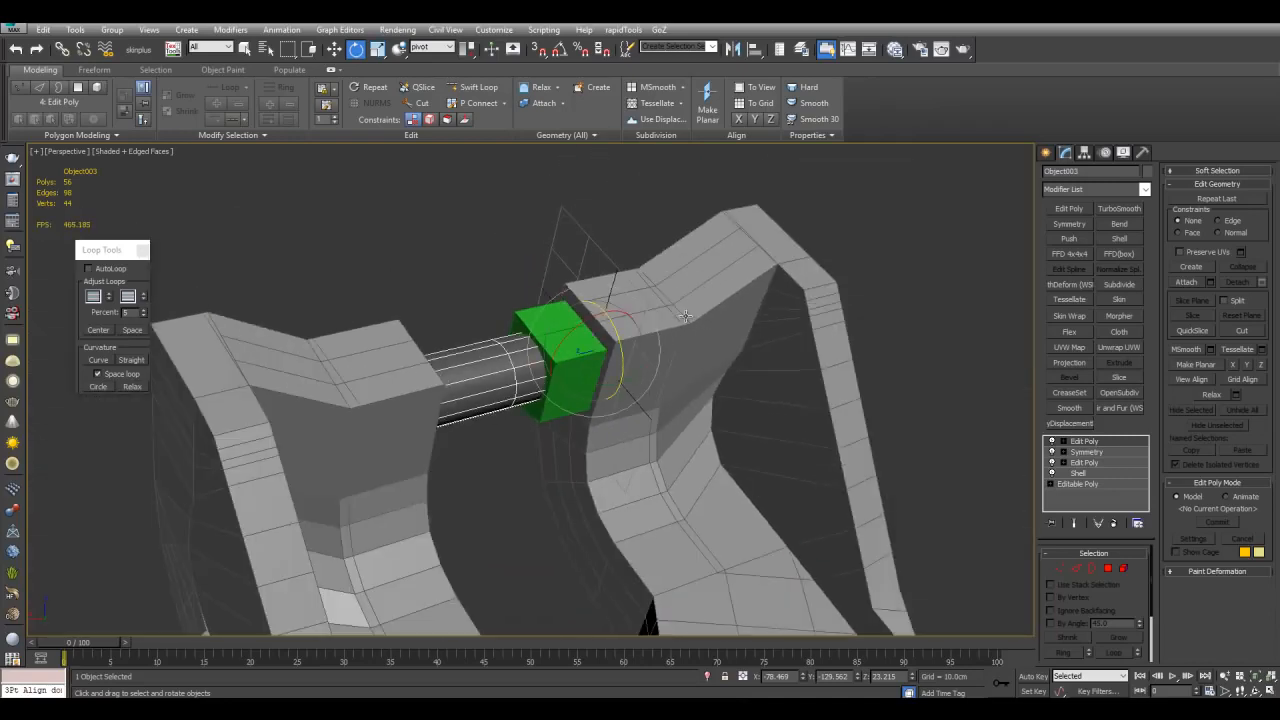
# Step: Try rotating the cylinder around the pivot helper's centre
pyautogui.moveTo(624, 370); pyautogui.dragTo(656, 355)
pyautogui.keyDown('alt'); pyautogui.moveTo(656, 355); pyautogui.dragTo(463, 376, button='middle'); pyautogui.keyUp('alt')
pyautogui.scroll(-4, 577, 316)
pyautogui.hotkey('alt', 'q')
pyautogui.scroll(-5, 754, 300)
pyautogui.keyDown('alt'); pyautogui.moveTo(737, 311); pyautogui.dragTo(756, 306, button='middle'); pyautogui.keyUp('alt')
pyautogui.keyDown('alt'); pyautogui.moveTo(700, 347); pyautogui.dragTo(677, 343, button='middle'); pyautogui.keyUp('alt')
pyautogui.moveTo(636, 334); pyautogui.dragTo(705, 413)
pyautogui.moveTo(705, 413); pyautogui.dragTo(670, 382, button='middle')
pyautogui.press('q')
pyautogui.hotkey('alt', 'q')
pyautogui.scroll(3, 529, 327)
pyautogui.press('e')
pyautogui.moveTo(589, 267); pyautogui.dragTo(603, 230)
pyautogui.rightClick(603, 230)
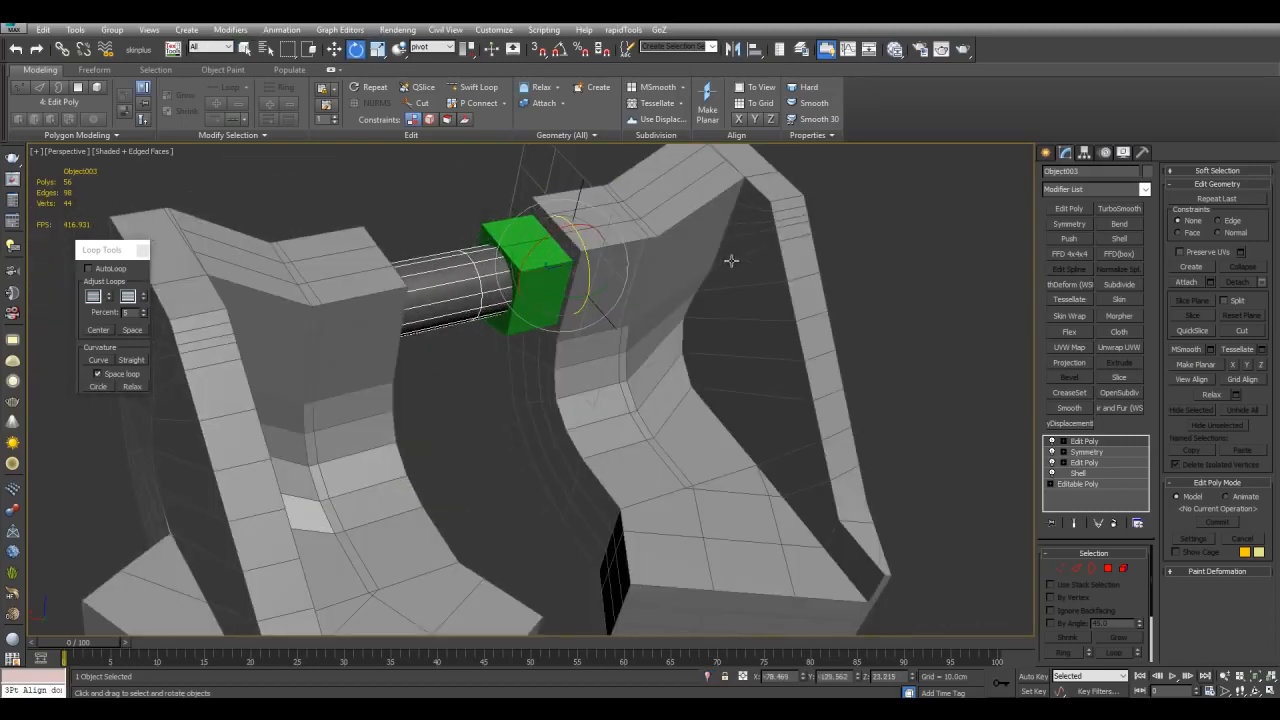
# Step: Set the transform centre back to the pivot point centre
pyautogui.scroll(-5, 703, 257)
pyautogui.scroll(5, 651, 243)
pyautogui.moveTo(468, 50); pyautogui.dragTo(468, 71)
pyautogui.scroll(-5, 545, 290)
pyautogui.scroll(5, 697, 459)
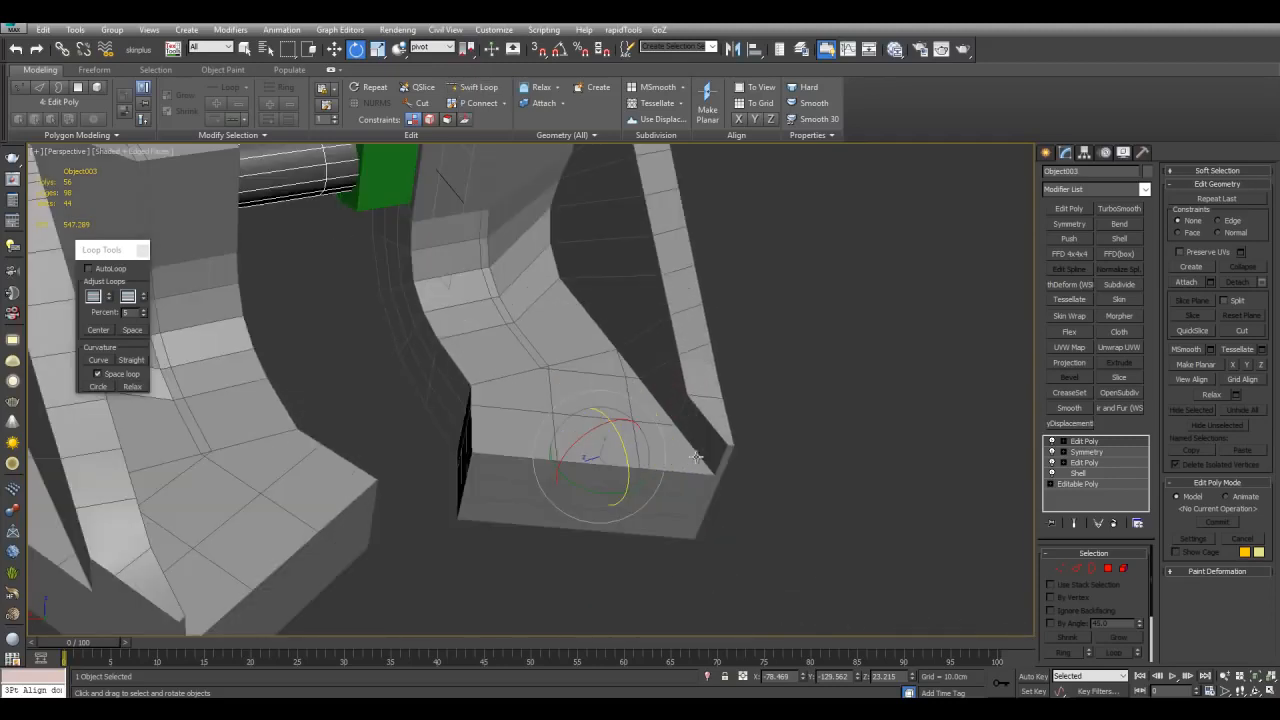
# Step: Open the bent part's Edit Poly modifier and select the four polygons on top of its lower block
pyautogui.click(733, 437)
pyautogui.click(1083, 464)
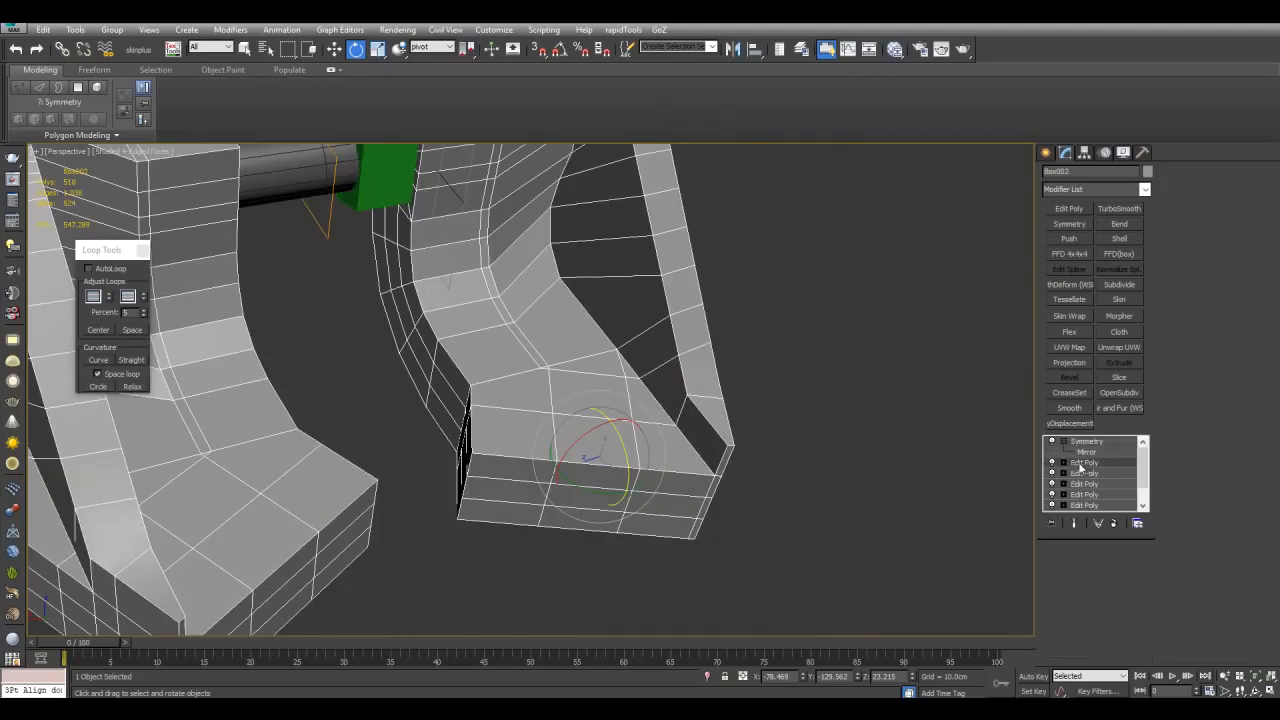
pyautogui.press('q')
pyautogui.click(594, 442)
pyautogui.keyDown('ctrl'); pyautogui.click(542, 428); pyautogui.keyUp('ctrl')
pyautogui.keyDown('ctrl'); pyautogui.click(540, 389); pyautogui.keyUp('ctrl')
pyautogui.keyDown('ctrl'); pyautogui.click(571, 398); pyautogui.keyUp('ctrl')
pyautogui.press('w')
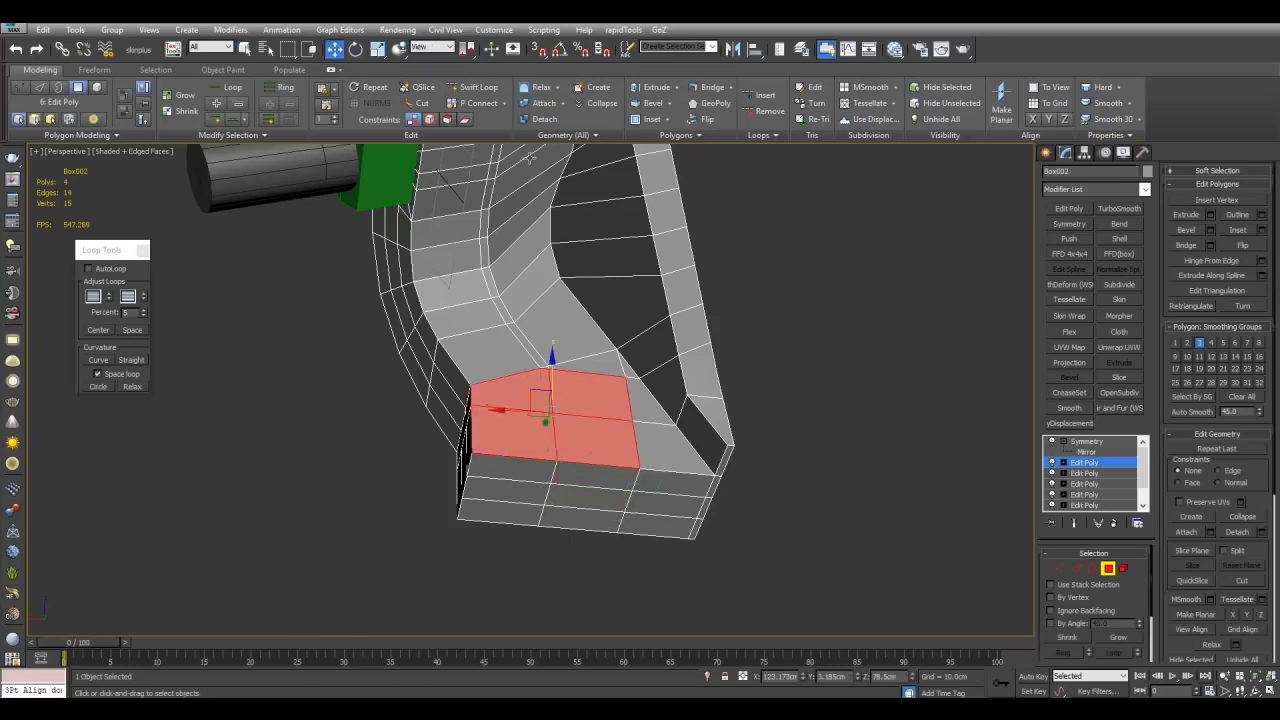
# Step: Switch the reference coordinate system to the pivot helper and inspect the gizmo orientation on the selected polygons
pyautogui.click(433, 48)
pyautogui.click(424, 162)
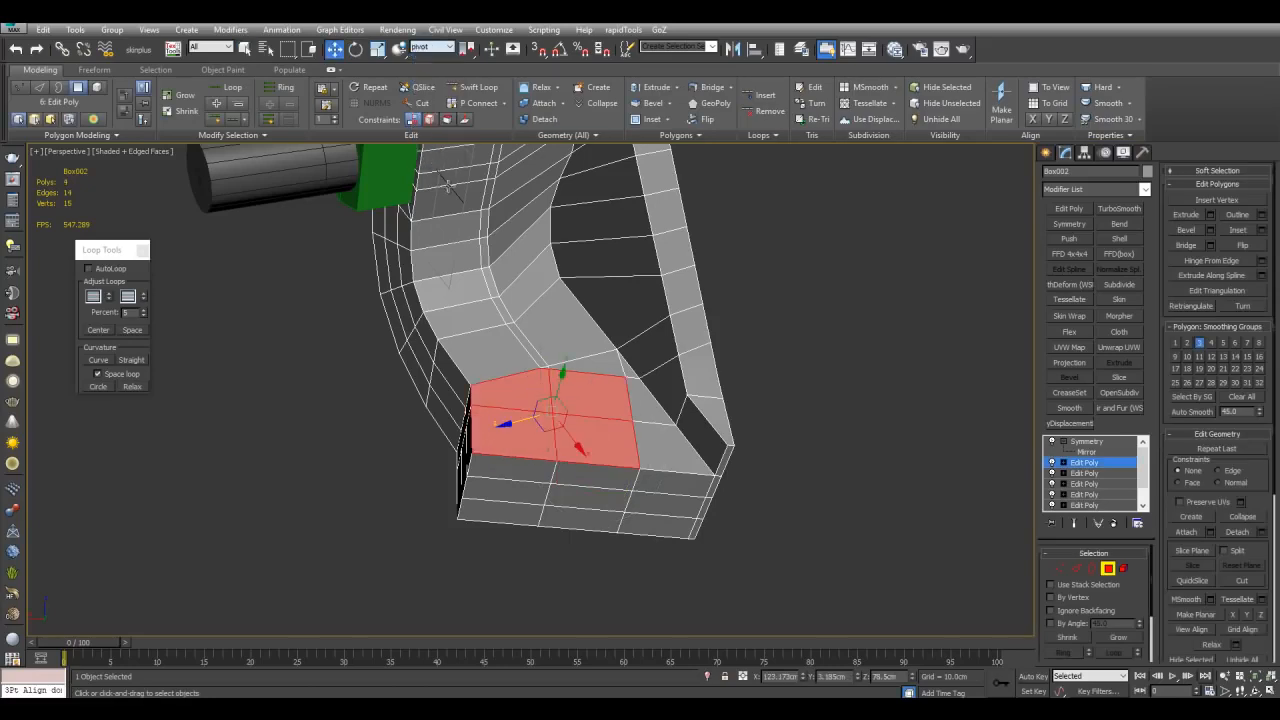
pyautogui.scroll(5, 722, 410)
pyautogui.keyDown('alt'); pyautogui.moveTo(669, 360); pyautogui.dragTo(592, 387, button='middle'); pyautogui.keyUp('alt')
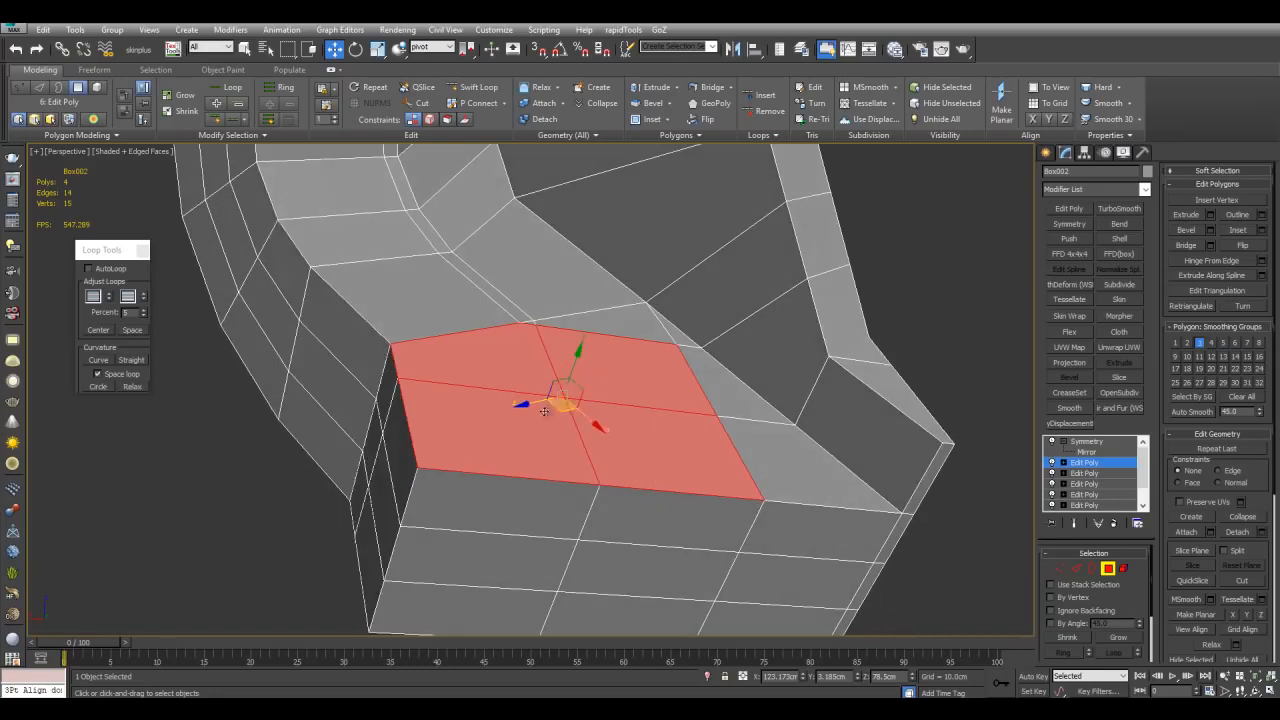
pyautogui.scroll(-3, 585, 356)
pyautogui.moveTo(468, 53); pyautogui.dragTo(469, 113)
pyautogui.scroll(-6, 490, 325)
pyautogui.moveTo(451, 238); pyautogui.dragTo(475, 285, button='middle')
pyautogui.scroll(3, 572, 348)
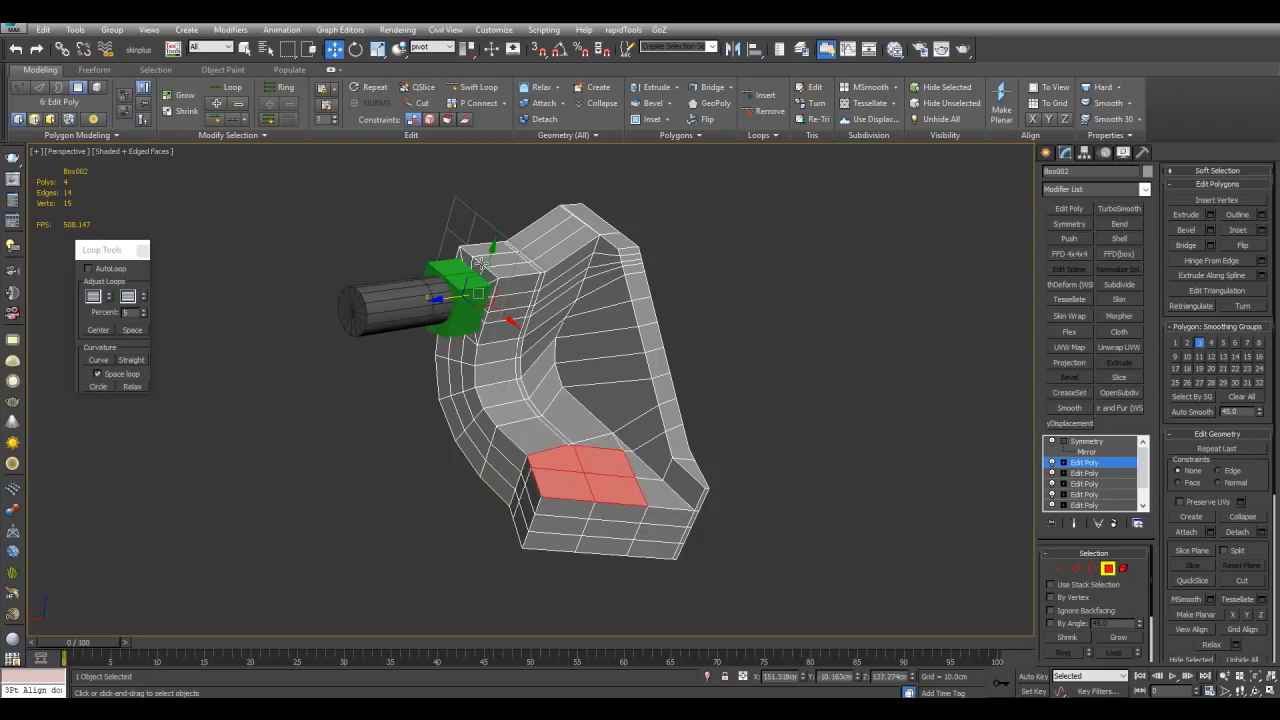
pyautogui.moveTo(488, 262); pyautogui.dragTo(568, 340)
pyautogui.scroll(2, 483, 273)
pyautogui.moveTo(504, 255); pyautogui.dragTo(494, 292, button='middle')
pyautogui.scroll(-2, 480, 288)
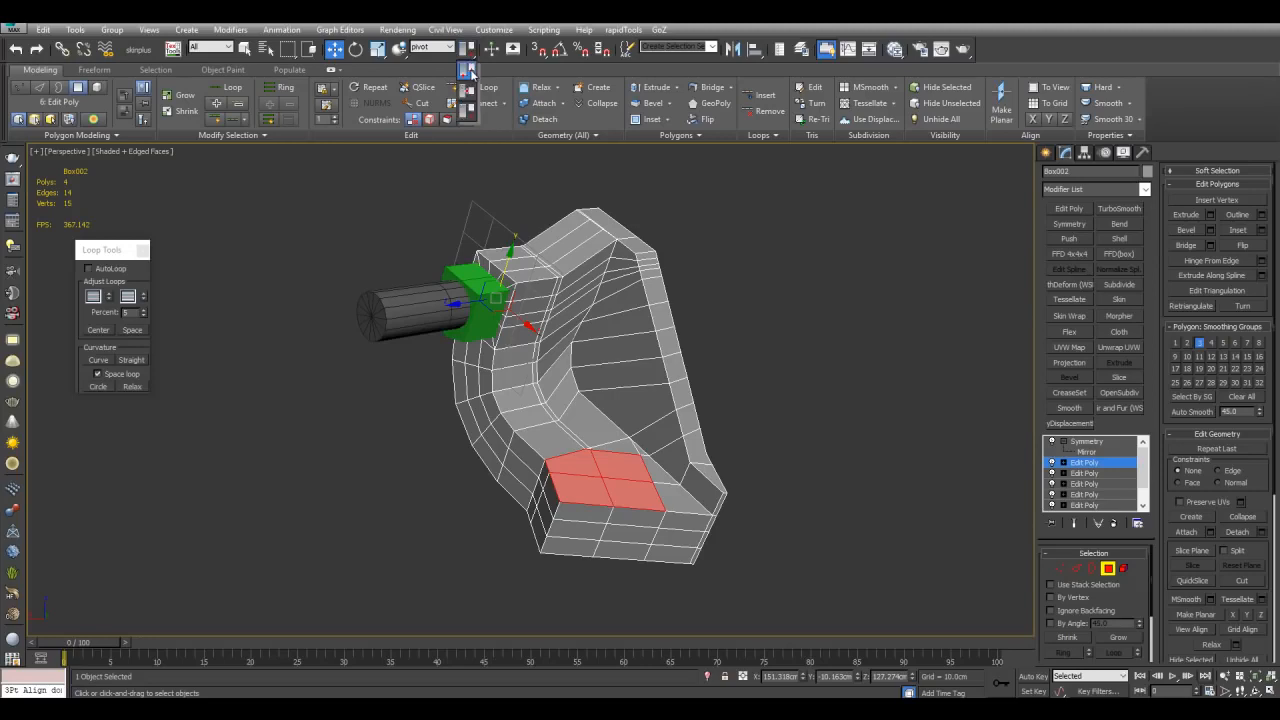
pyautogui.scroll(5, 560, 486)
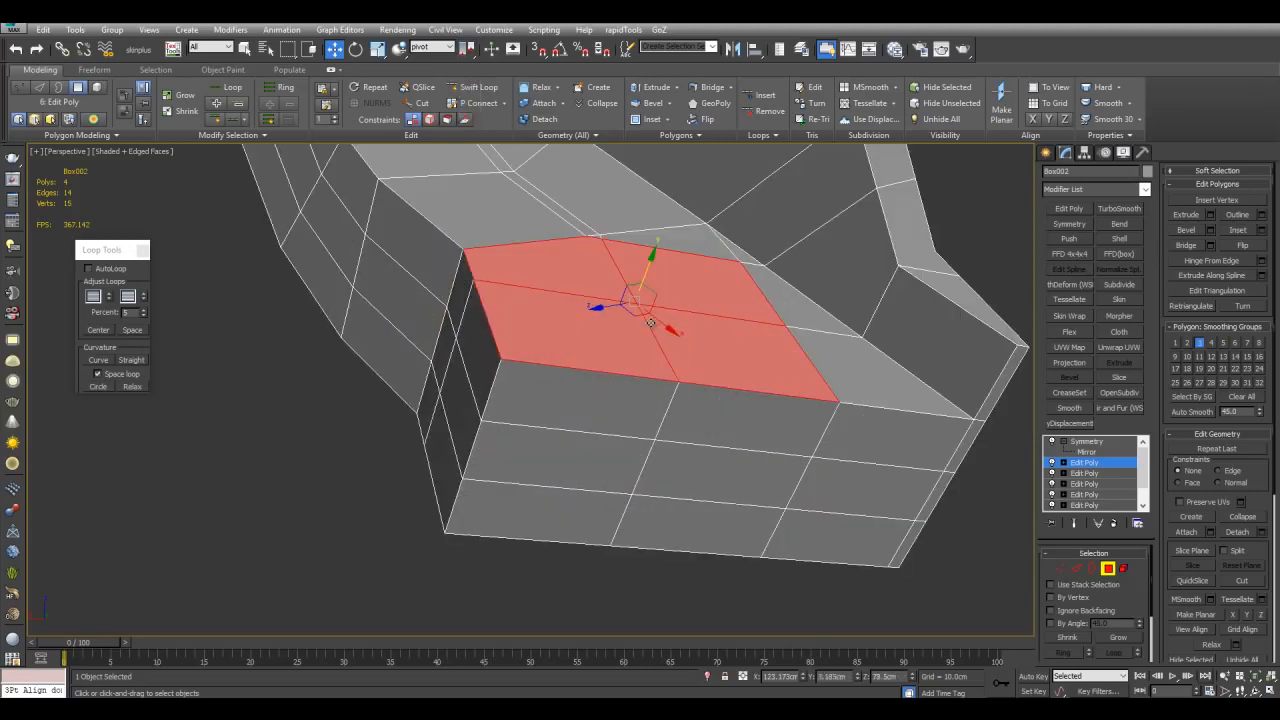
pyautogui.scroll(-4, 650, 323)
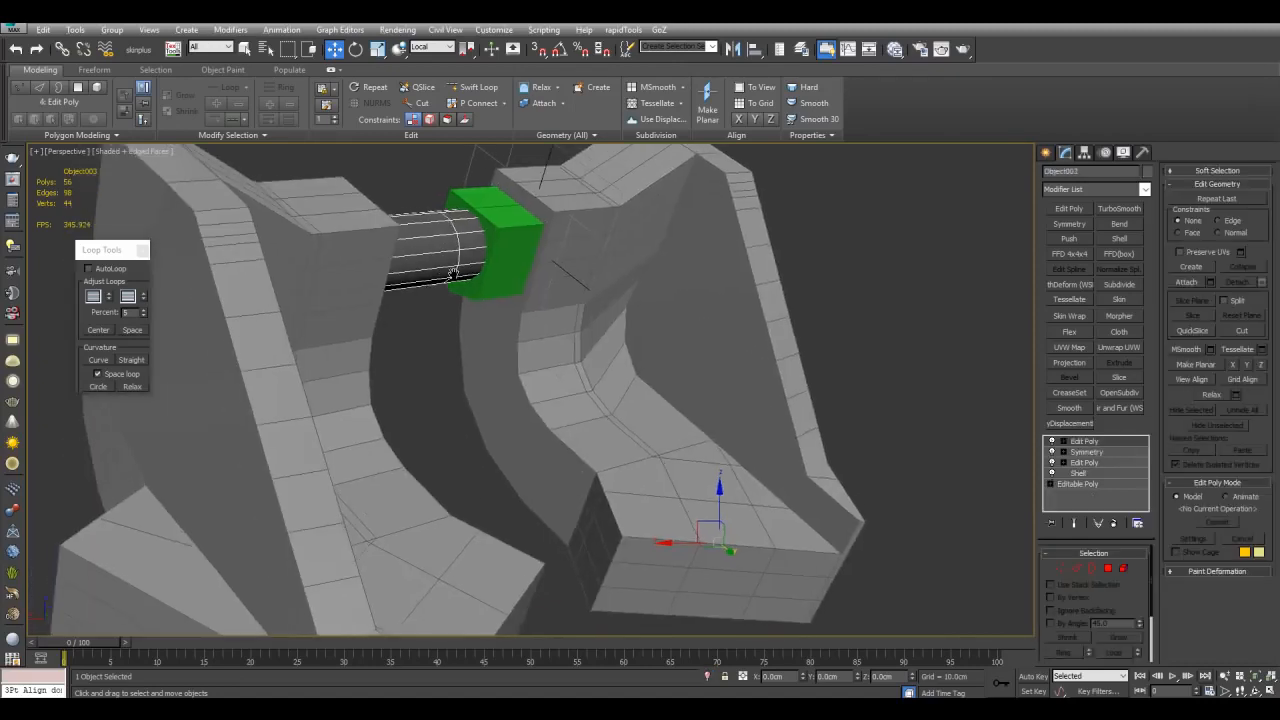
# Step: Rotate the cylinder connector around the pivot helper's centre
pyautogui.press('e')
pyautogui.moveTo(468, 53); pyautogui.dragTo(470, 94)
pyautogui.scroll(4, 503, 292)
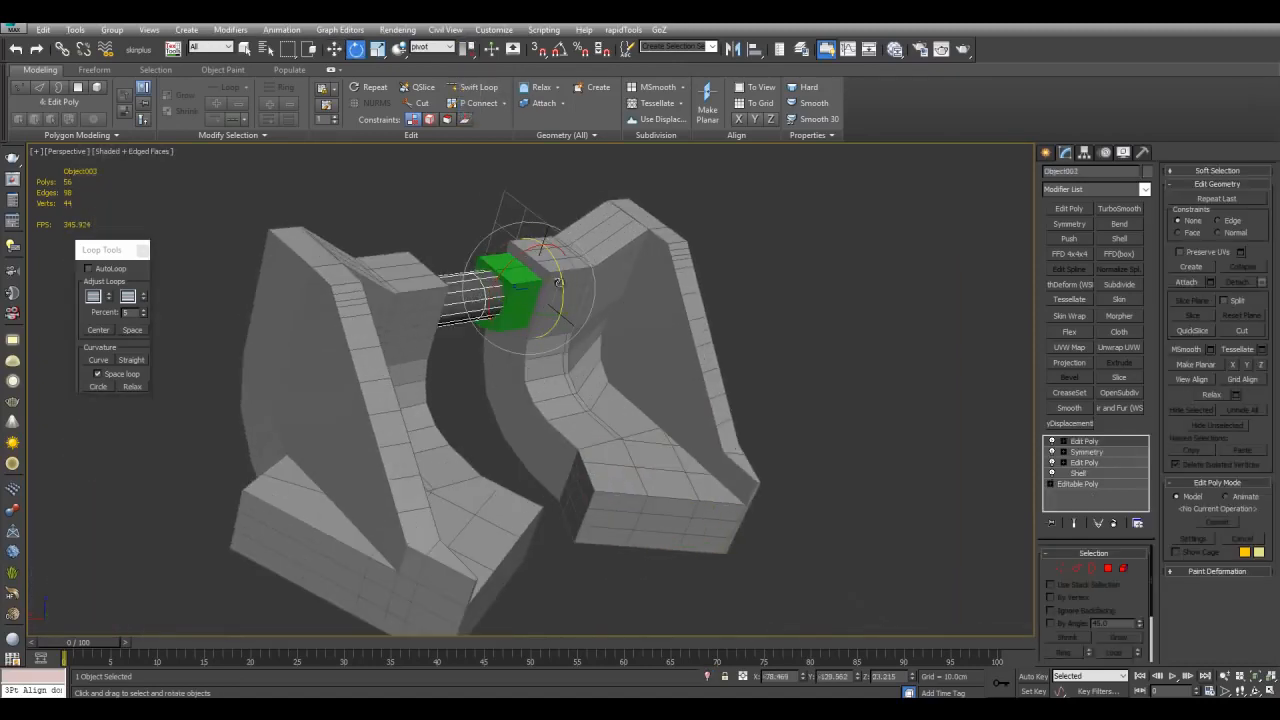
pyautogui.moveTo(558, 280); pyautogui.dragTo(577, 313)
# Step: Select side polygons of the bent part's lower block in Edit Poly and inset them
pyautogui.press('q')
pyautogui.keyDown('alt'); pyautogui.moveTo(657, 309); pyautogui.dragTo(640, 365, button='middle'); pyautogui.keyUp('alt')
pyautogui.click(640, 365)
pyautogui.keyDown('alt'); pyautogui.moveTo(785, 436); pyautogui.dragTo(628, 397, button='middle'); pyautogui.keyUp('alt')
pyautogui.click(1104, 463)
pyautogui.press('4')
pyautogui.click(504, 408)
pyautogui.keyDown('ctrl'); pyautogui.click(498, 362); pyautogui.keyUp('ctrl')
pyautogui.keyDown('alt'); pyautogui.moveTo(504, 361); pyautogui.dragTo(523, 369, button='middle'); pyautogui.keyUp('alt')
pyautogui.hotkey('shift', 'i')
pyautogui.moveTo(523, 369); pyautogui.dragTo(526, 367)
pyautogui.keyDown('alt'); pyautogui.moveTo(526, 368); pyautogui.dragTo(606, 380, button='middle'); pyautogui.keyUp('alt')
# Step: Scale and pull the inset polygons outward into a square pin on the part's side
pyautogui.press('r')
pyautogui.moveTo(606, 381); pyautogui.dragTo(611, 406)
pyautogui.press('w')
pyautogui.keyDown('alt'); pyautogui.moveTo(724, 408); pyautogui.dragTo(684, 394, button='middle'); pyautogui.keyUp('alt')
pyautogui.scroll(4, 682, 393)
pyautogui.hotkey('shift', 'c')
pyautogui.scroll(-4, 663, 397)
pyautogui.hotkey('ctrl', 'shift', 'b')
pyautogui.moveTo(562, 396); pyautogui.dragTo(560, 243)
pyautogui.click(560, 243)
pyautogui.rightClick(560, 243)
pyautogui.scroll(-4, 565, 290)
pyautogui.keyDown('alt'); pyautogui.moveTo(569, 325); pyautogui.dragTo(633, 364, button='middle'); pyautogui.keyUp('alt')
pyautogui.scroll(3, 633, 364)
pyautogui.keyDown('alt'); pyautogui.moveTo(670, 436); pyautogui.dragTo(711, 463, button='middle'); pyautogui.keyUp('alt')
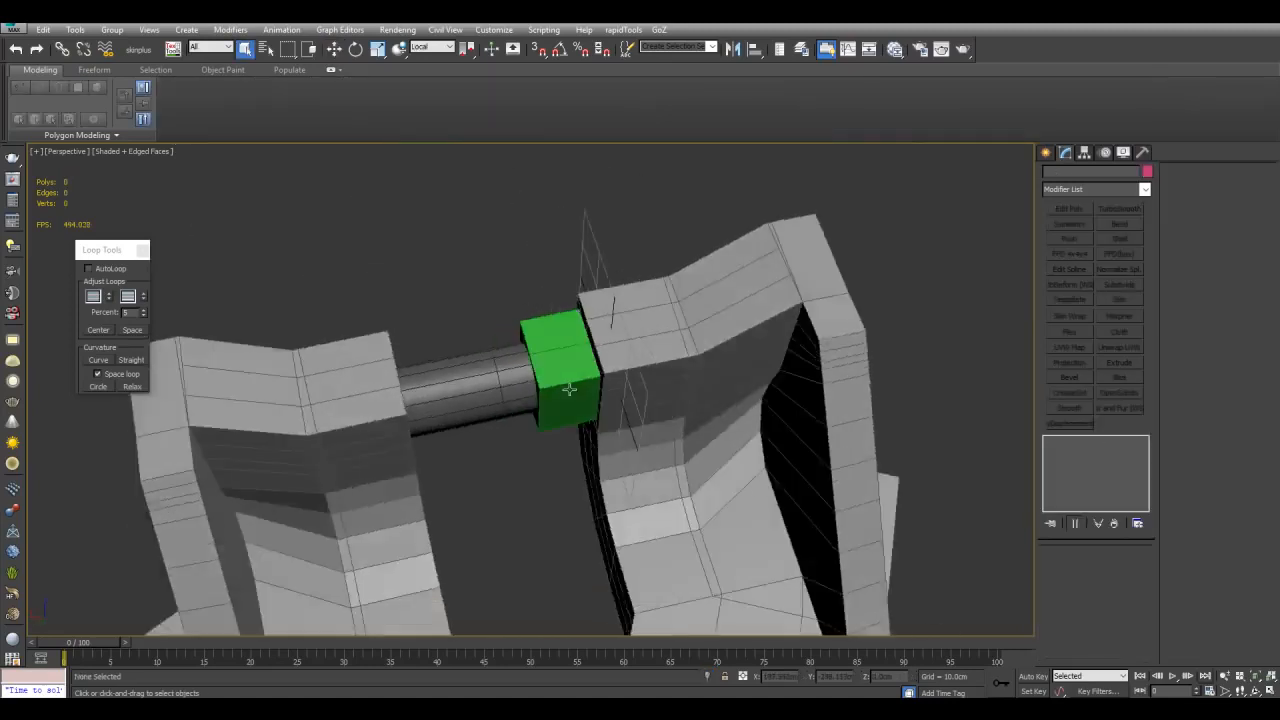
pyautogui.keyDown('alt'); pyautogui.moveTo(610, 380); pyautogui.dragTo(652, 380, button='middle'); pyautogui.keyUp('alt')
pyautogui.click(485, 395)
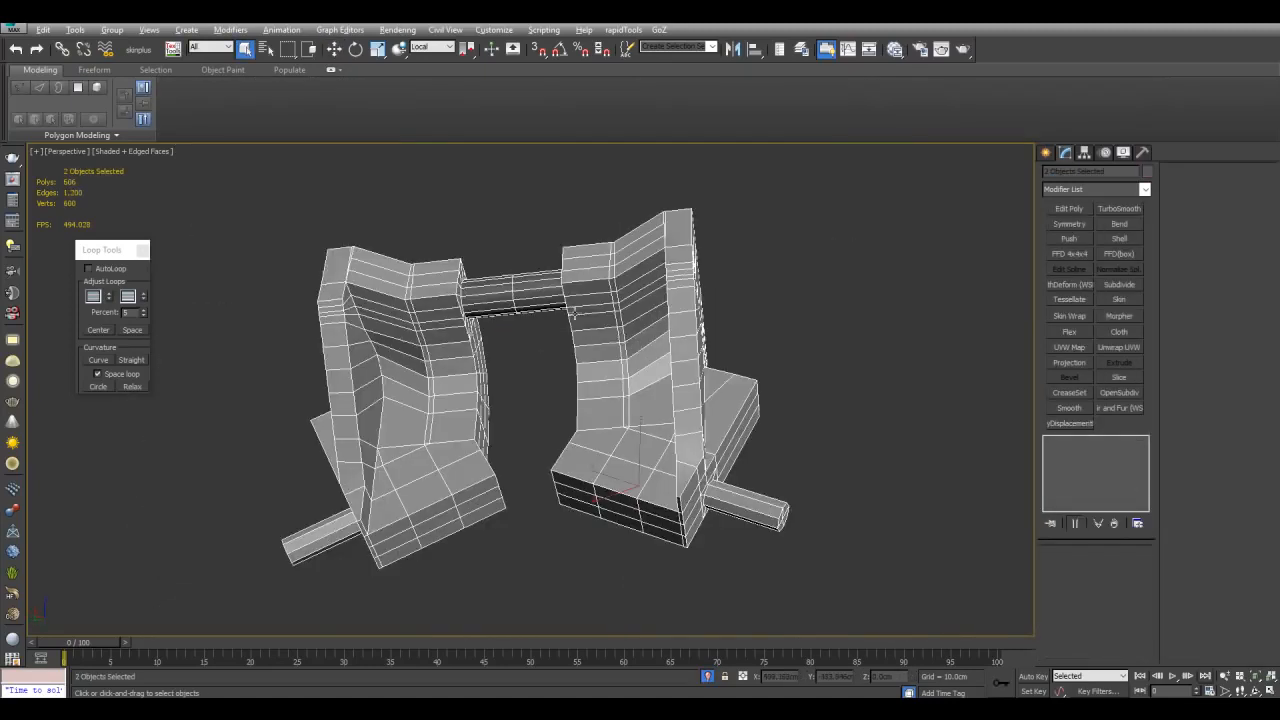
# Step: Separate the middle ring polygons of the cylinder connector into their own object
pyautogui.scroll(5, 663, 314)
pyautogui.click(677, 315)
pyautogui.press('w')
pyautogui.press('2')
pyautogui.press('4')
pyautogui.press('q')
pyautogui.click(640, 332)
pyautogui.keyDown('shift'); pyautogui.click(637, 360); pyautogui.keyUp('shift')
pyautogui.hotkey('alt', 'd')
pyautogui.click(797, 361)
pyautogui.press('4')
pyautogui.keyDown('ctrl'); pyautogui.click(674, 323); pyautogui.keyUp('ctrl')
pyautogui.click(700, 300)
# Step: Change the ring object's colour and paste the copied Symmetry modifier onto it
pyautogui.click(1147, 171)
pyautogui.click(834, 238)
pyautogui.click(956, 280)
pyautogui.rightClick(1070, 443)
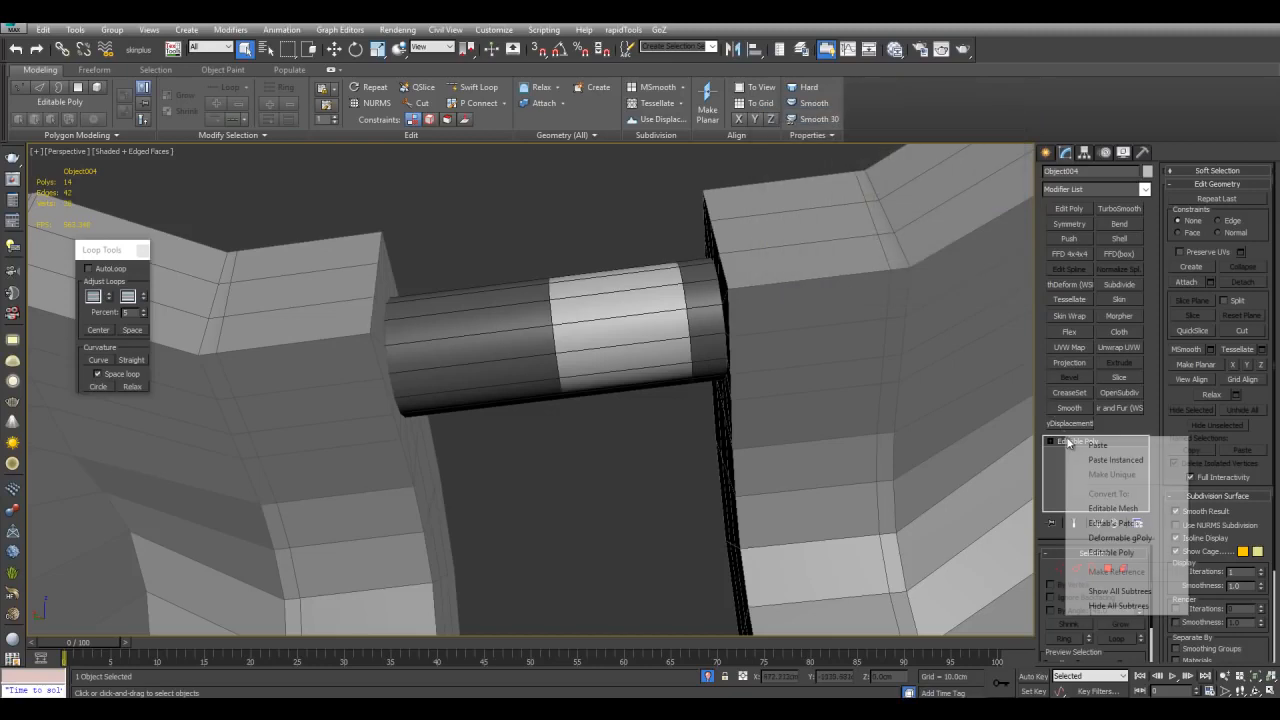
pyautogui.click(1072, 445)
# Step: Add a Shell modifier to the ring and set its Outer Amount to 12
pyautogui.scroll(-5, 766, 400)
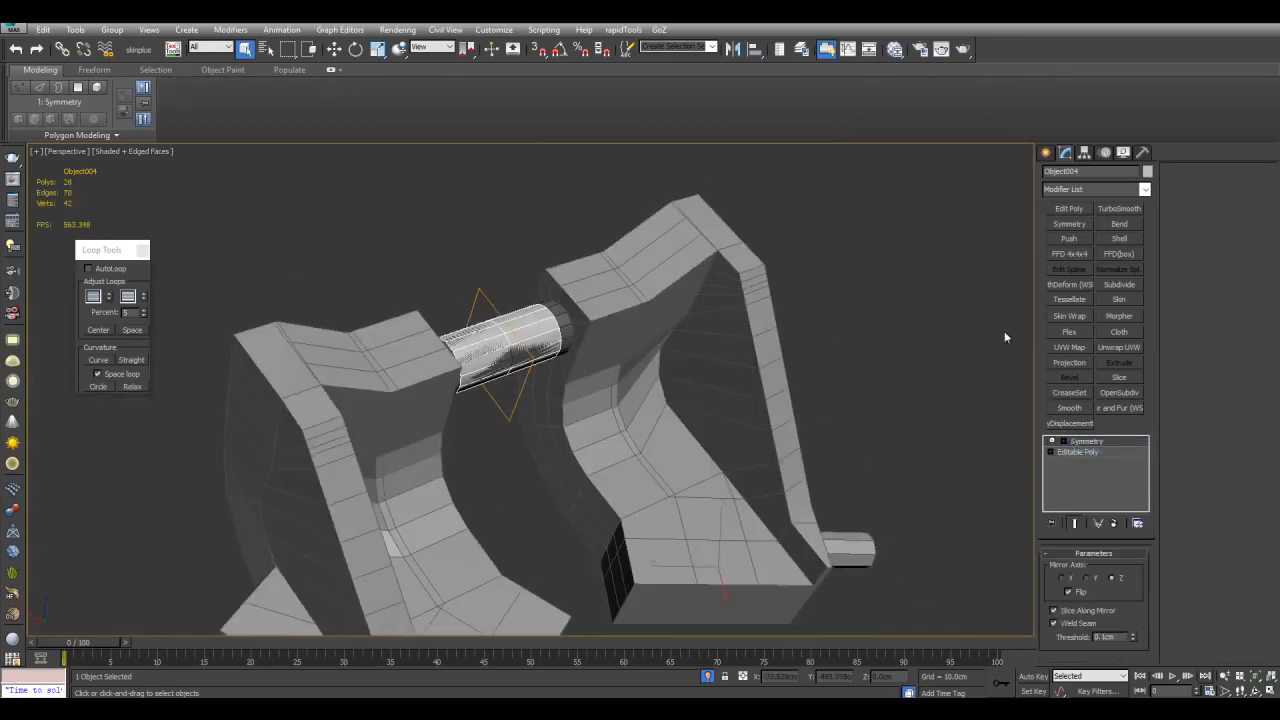
pyautogui.click(1118, 240)
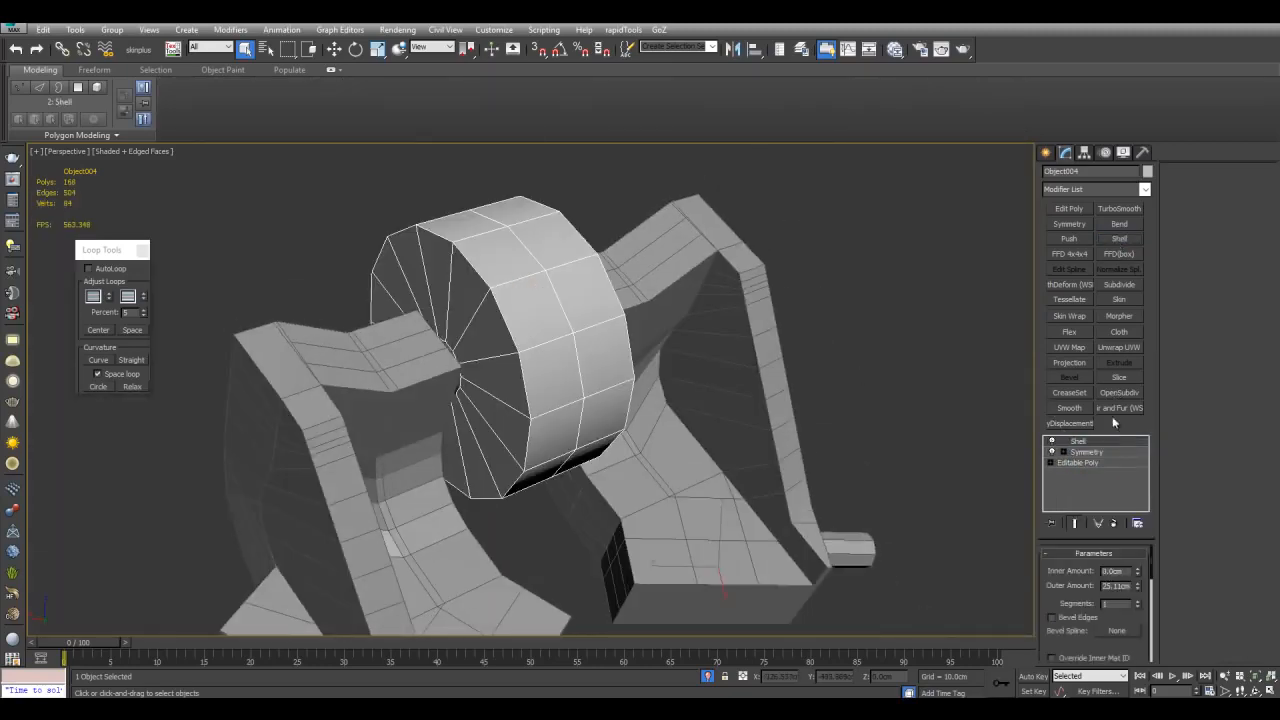
pyautogui.moveTo(1138, 588); pyautogui.dragTo(1138, 580)
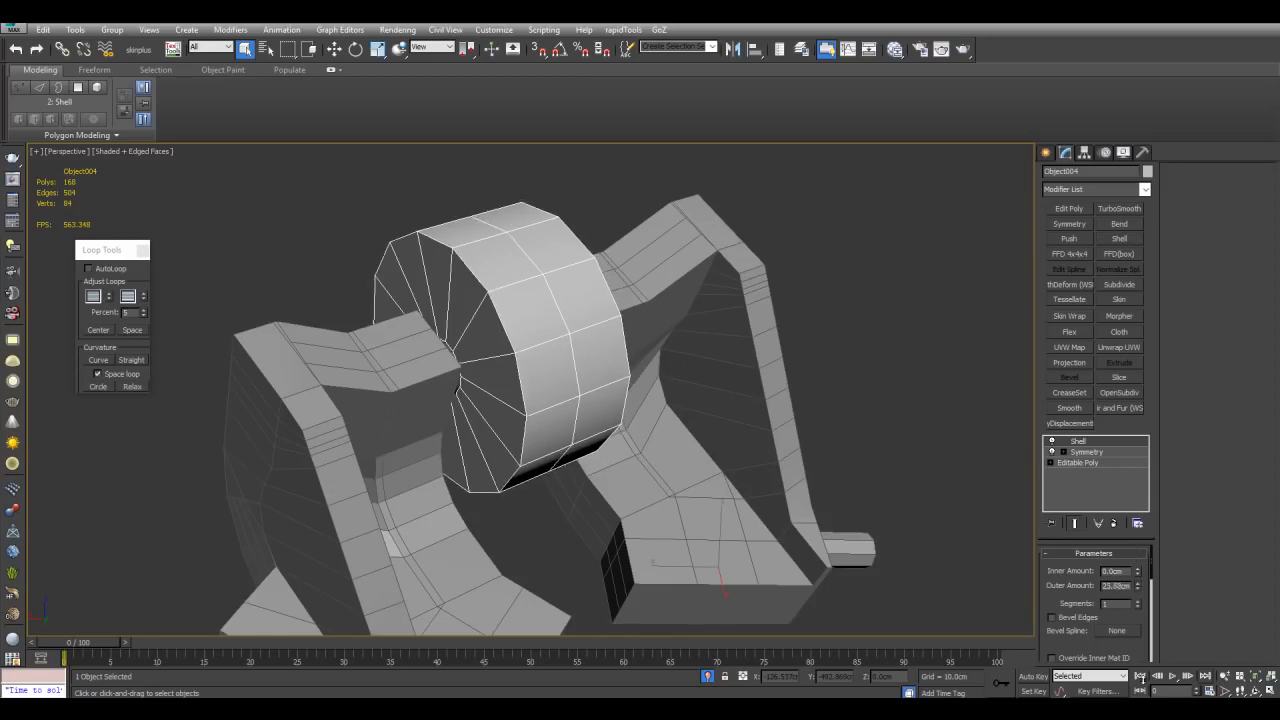
pyautogui.doubleClick(1119, 586)
pyautogui.write('12')
pyautogui.press('Return')
# Step: Add an Edit Poly modifier, select a top polygon of the ring and set the reference system to pivot
pyautogui.click(1069, 209)
pyautogui.keyDown('alt'); pyautogui.moveTo(700, 370); pyautogui.dragTo(701, 320, button='middle'); pyautogui.keyUp('alt')
pyautogui.press('4')
pyautogui.scroll(-3, 703, 336)
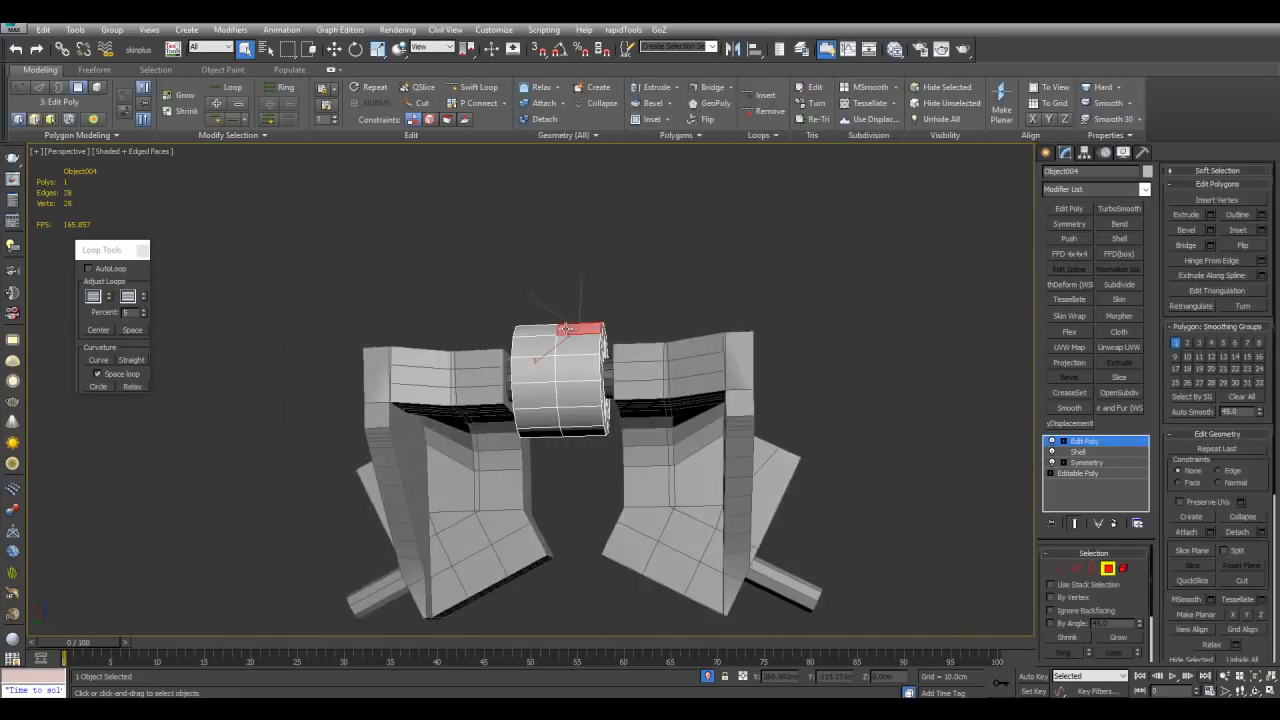
pyautogui.press('w')
pyautogui.scroll(2, 570, 340)
pyautogui.click(431, 50)
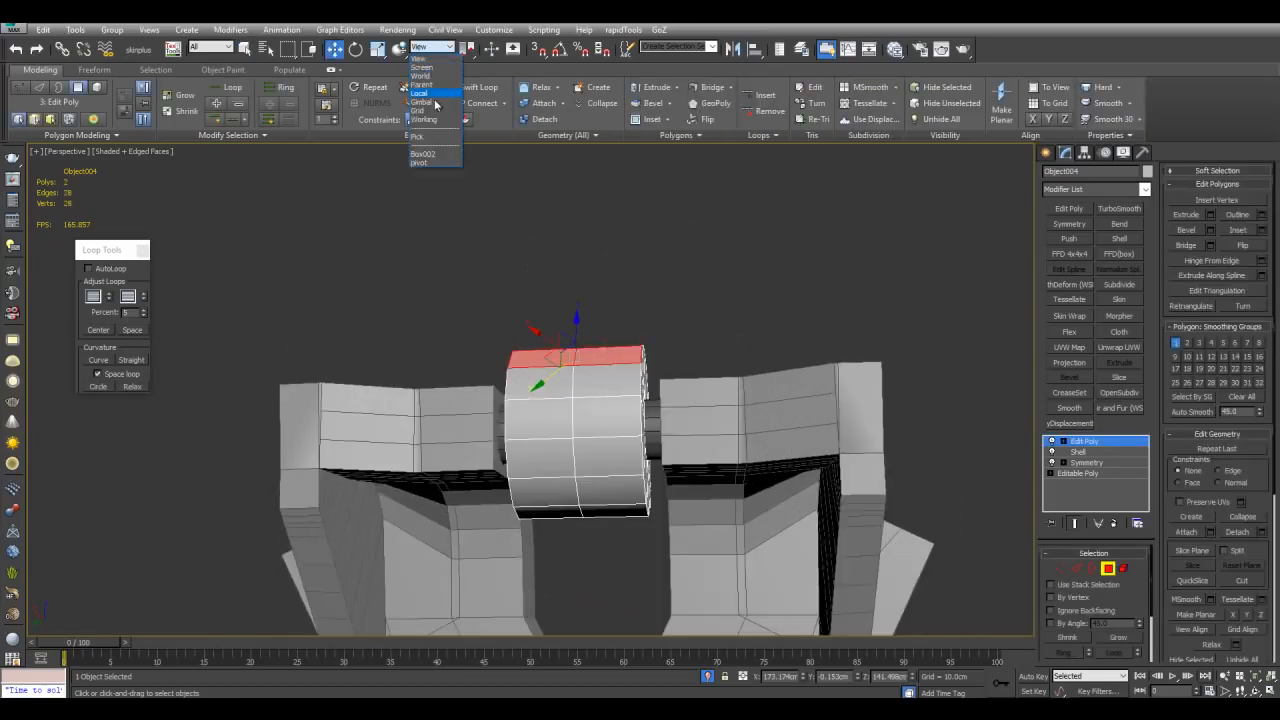
pyautogui.click(432, 163)
# Step: Isolate the ring and pull its top polygons upward into an arm
pyautogui.keyDown('alt'); pyautogui.moveTo(637, 328); pyautogui.dragTo(722, 289, button='middle'); pyautogui.keyUp('alt')
pyautogui.scroll(4, 722, 289)
pyautogui.keyDown('alt'); pyautogui.moveTo(697, 346); pyautogui.dragTo(642, 340, button='middle'); pyautogui.keyUp('alt')
pyautogui.press('4')
pyautogui.press('q')
pyautogui.hotkey('alt', 'q')
pyautogui.press('4')
pyautogui.press('w')
pyautogui.keyDown('ctrl'); pyautogui.click(508, 373); pyautogui.keyUp('ctrl')
pyautogui.keyDown('alt'); pyautogui.moveTo(508, 373); pyautogui.dragTo(576, 371, button='middle'); pyautogui.keyUp('alt')
pyautogui.hotkey('ctrl', 'shift', 'b')
pyautogui.click(817, 395)
pyautogui.keyDown('shift'); pyautogui.moveTo(588, 374); pyautogui.dragTo(475, 238); pyautogui.keyUp('shift')
pyautogui.keyDown('alt'); pyautogui.moveTo(475, 238); pyautogui.dragTo(660, 405, button='middle'); pyautogui.keyUp('alt')
# Step: Select the polygons at the arm's end, flatten them with Make Planar and move them
pyautogui.scroll(4, 716, 369)
pyautogui.press('q')
pyautogui.click(650, 408)
pyautogui.keyDown('ctrl'); pyautogui.click(707, 385); pyautogui.keyUp('ctrl')
pyautogui.keyDown('ctrl'); pyautogui.click(750, 458); pyautogui.keyUp('ctrl')
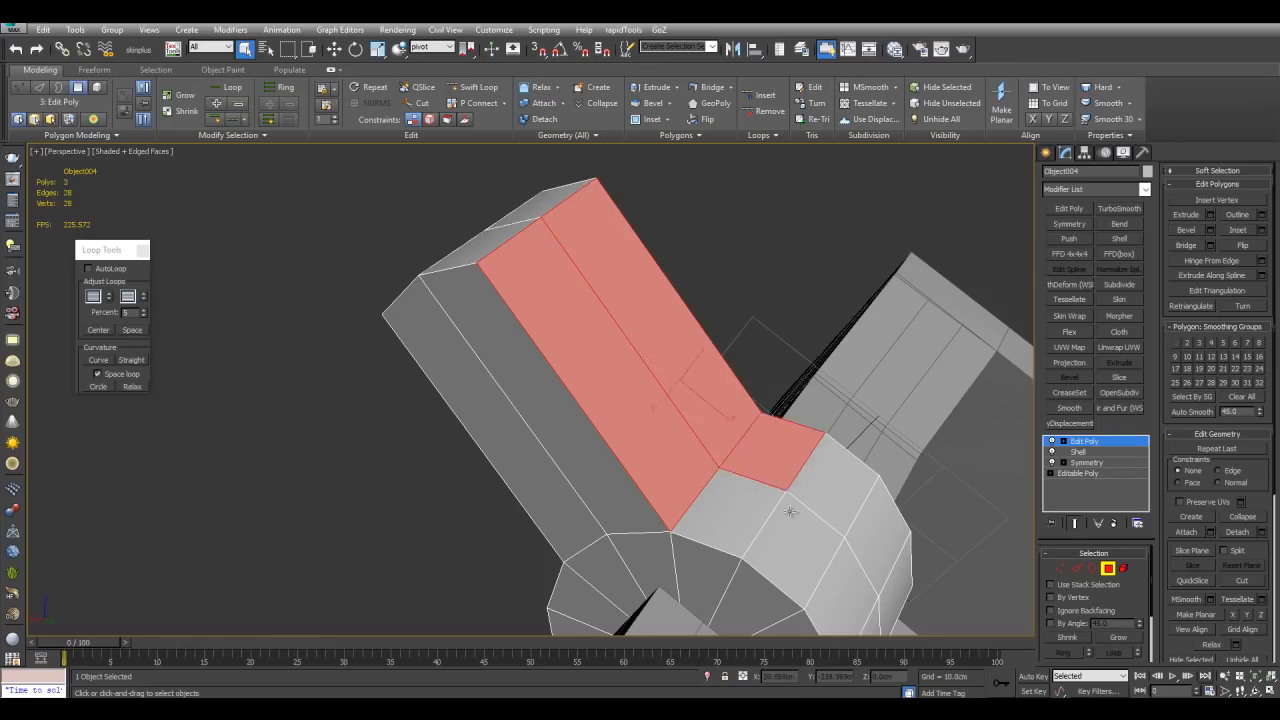
pyautogui.keyDown('ctrl'); pyautogui.click(795, 540); pyautogui.keyUp('ctrl')
pyautogui.keyDown('ctrl'); pyautogui.click(810, 492); pyautogui.keyUp('ctrl')
pyautogui.keyDown('ctrl'); pyautogui.click(740, 505); pyautogui.keyUp('ctrl')
pyautogui.scroll(-4, 832, 488)
pyautogui.keyDown('alt'); pyautogui.moveTo(832, 488); pyautogui.dragTo(614, 360, button='middle'); pyautogui.keyUp('alt')
pyautogui.click(1204, 614)
pyautogui.press('w')
pyautogui.moveTo(614, 360); pyautogui.dragTo(617, 343)
pyautogui.keyDown('alt'); pyautogui.moveTo(617, 343); pyautogui.dragTo(604, 318, button='middle'); pyautogui.keyUp('alt')
# Step: Use Box002 as reference coordinate system, make the arm's tip polygons planar and rotate them
pyautogui.click(592, 350)
pyautogui.keyDown('ctrl'); pyautogui.click(556, 364); pyautogui.keyUp('ctrl')
pyautogui.keyDown('ctrl'); pyautogui.click(550, 345); pyautogui.keyUp('ctrl')
pyautogui.keyDown('ctrl'); pyautogui.click(581, 330); pyautogui.keyUp('ctrl')
pyautogui.press('e')
pyautogui.click(434, 46)
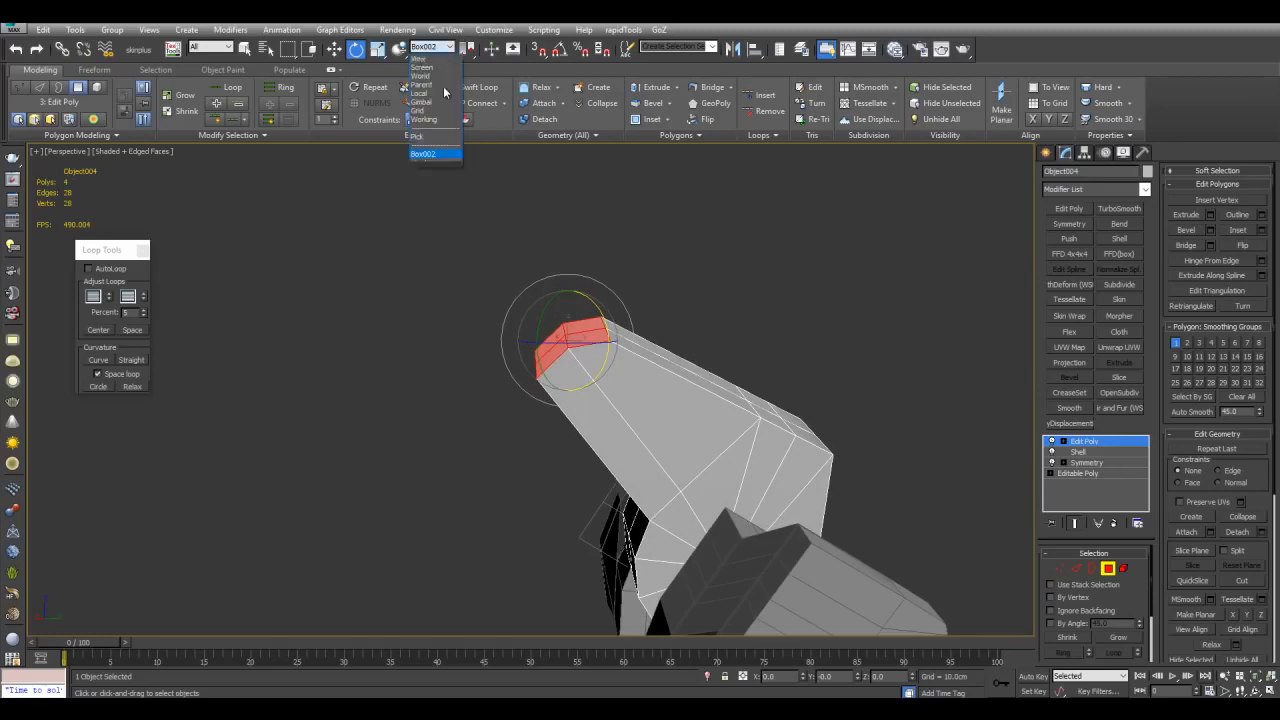
pyautogui.click(434, 164)
pyautogui.click(1197, 614)
pyautogui.moveTo(611, 321); pyautogui.dragTo(606, 296)
# Step: Select polygons along the arm and move and rotate them to shape its bend
pyautogui.press('q')
pyautogui.keyDown('alt'); pyautogui.moveTo(690, 326); pyautogui.dragTo(860, 350, button='middle'); pyautogui.keyUp('alt')
pyautogui.click(622, 315)
pyautogui.keyDown('ctrl'); pyautogui.click(568, 305); pyautogui.keyUp('ctrl')
pyautogui.keyDown('ctrl'); pyautogui.click(609, 400); pyautogui.keyUp('ctrl')
pyautogui.keyDown('ctrl'); pyautogui.click(596, 432); pyautogui.keyUp('ctrl')
pyautogui.press('w')
pyautogui.keyDown('alt'); pyautogui.moveTo(606, 420); pyautogui.dragTo(628, 354, button='middle'); pyautogui.keyUp('alt')
pyautogui.press('e')
pyautogui.moveTo(628, 354)
pyautogui.mouseDown()
pyautogui.moveTo(643, 373)
pyautogui.moveTo(629, 378)
pyautogui.mouseUp()
pyautogui.press('w')
pyautogui.keyDown('alt'); pyautogui.moveTo(640, 275); pyautogui.dragTo(596, 335, button='middle'); pyautogui.keyUp('alt')
# Step: Reselect the arm's end polygons and move them outward to extend the arm
pyautogui.press('q')
pyautogui.moveTo(640, 222); pyautogui.dragTo(570, 270)
pyautogui.keyDown('alt'); pyautogui.click(680, 408); pyautogui.keyUp('alt')
pyautogui.keyDown('alt'); pyautogui.moveTo(660, 340); pyautogui.dragTo(712, 388, button='middle'); pyautogui.keyUp('alt')
pyautogui.keyDown('alt'); pyautogui.moveTo(775, 375); pyautogui.dragTo(560, 470); pyautogui.keyUp('alt')
pyautogui.keyDown('alt'); pyautogui.moveTo(600, 400); pyautogui.dragTo(598, 330, button='middle'); pyautogui.keyUp('alt')
pyautogui.hotkey('ctrl', 'shift', 'b')
pyautogui.moveTo(593, 309); pyautogui.dragTo(587, 291)
pyautogui.click(587, 291)
pyautogui.press('q')
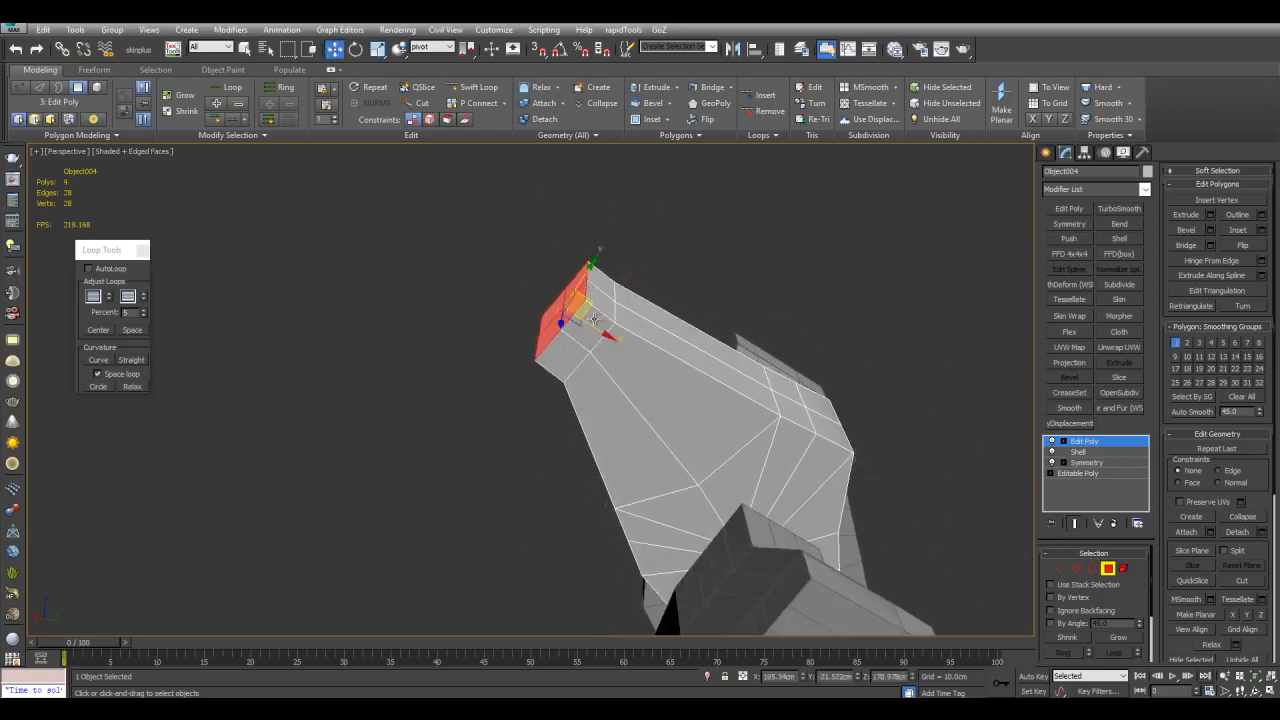
pyautogui.press('w')
pyautogui.keyDown('alt'); pyautogui.moveTo(587, 291); pyautogui.dragTo(431, 229, button='middle'); pyautogui.keyUp('alt')
pyautogui.keyDown('alt'); pyautogui.moveTo(623, 266); pyautogui.dragTo(514, 262, button='middle'); pyautogui.keyUp('alt')
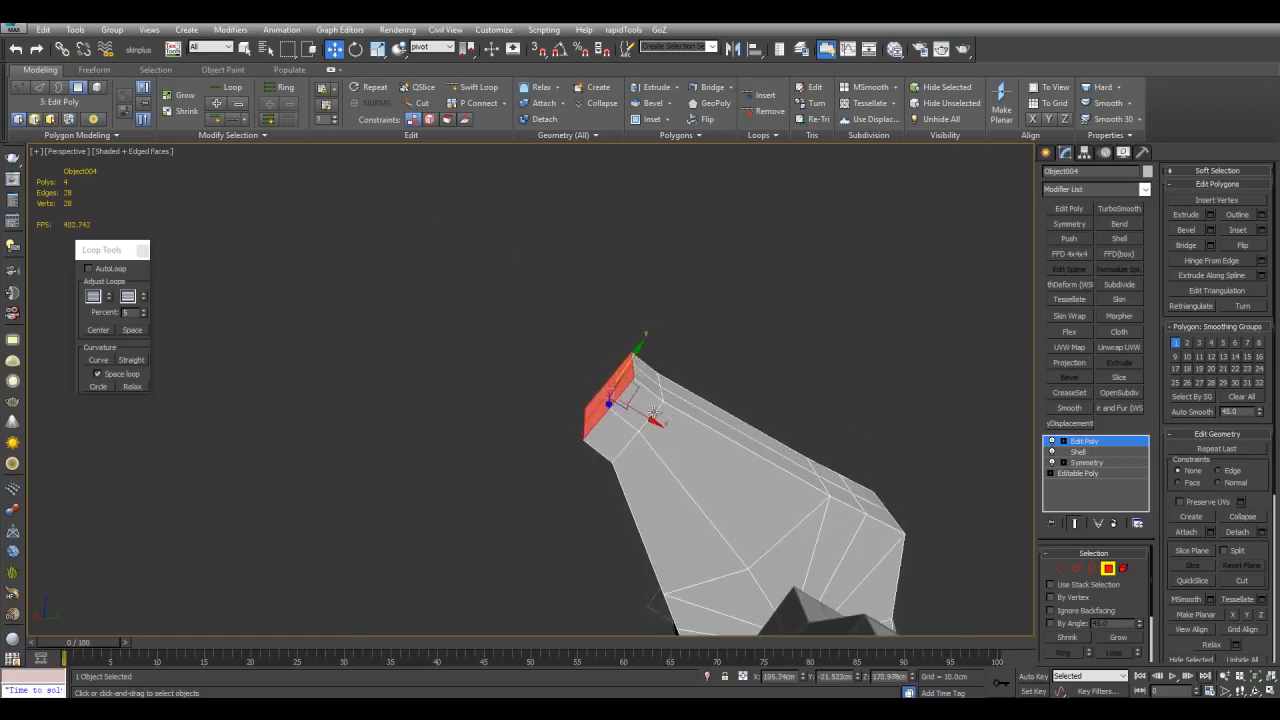
pyautogui.keyDown('alt'); pyautogui.moveTo(652, 413); pyautogui.dragTo(560, 380, button='middle'); pyautogui.keyUp('alt')
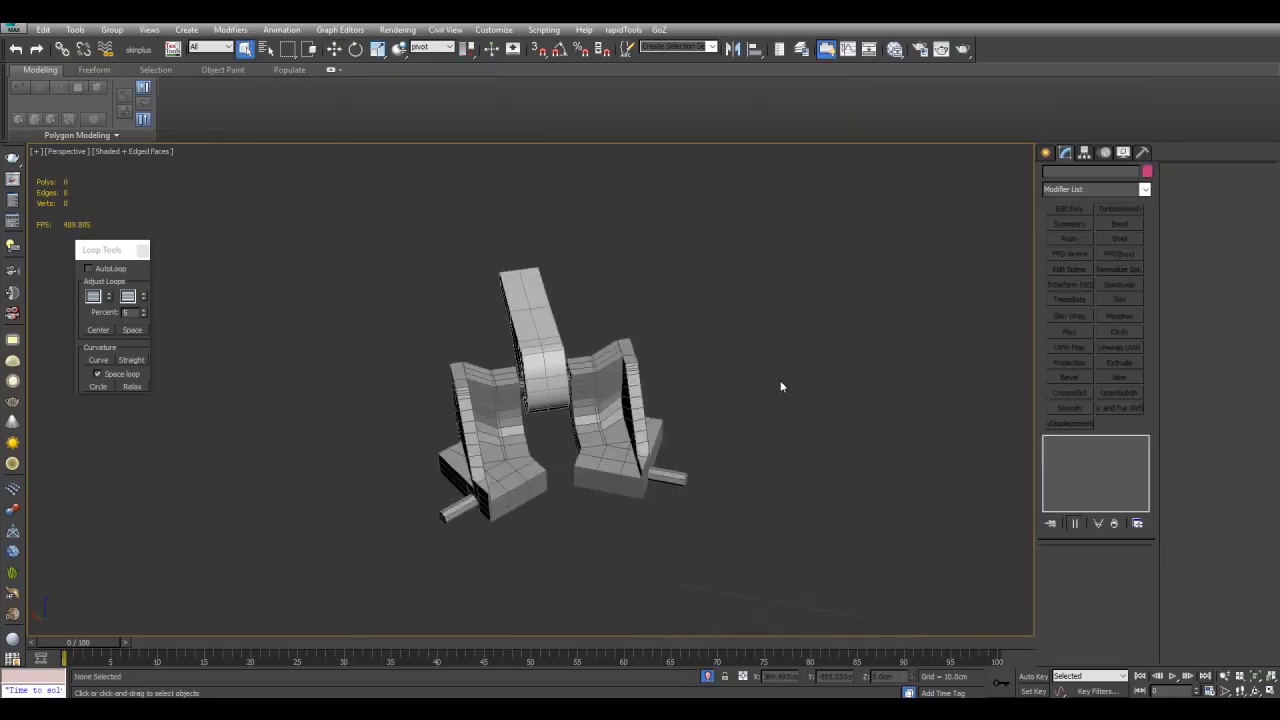
# Step: Select the grid helper at the arm's joint and create a small box on it
pyautogui.scroll(5, 780, 385)
pyautogui.keyDown('alt'); pyautogui.moveTo(766, 371); pyautogui.dragTo(694, 408, button='middle'); pyautogui.keyUp('alt')
pyautogui.scroll(2, 692, 407)
pyautogui.click(623, 343)
pyautogui.keyDown('alt'); pyautogui.moveTo(776, 384); pyautogui.dragTo(773, 417, button='middle'); pyautogui.keyUp('alt')
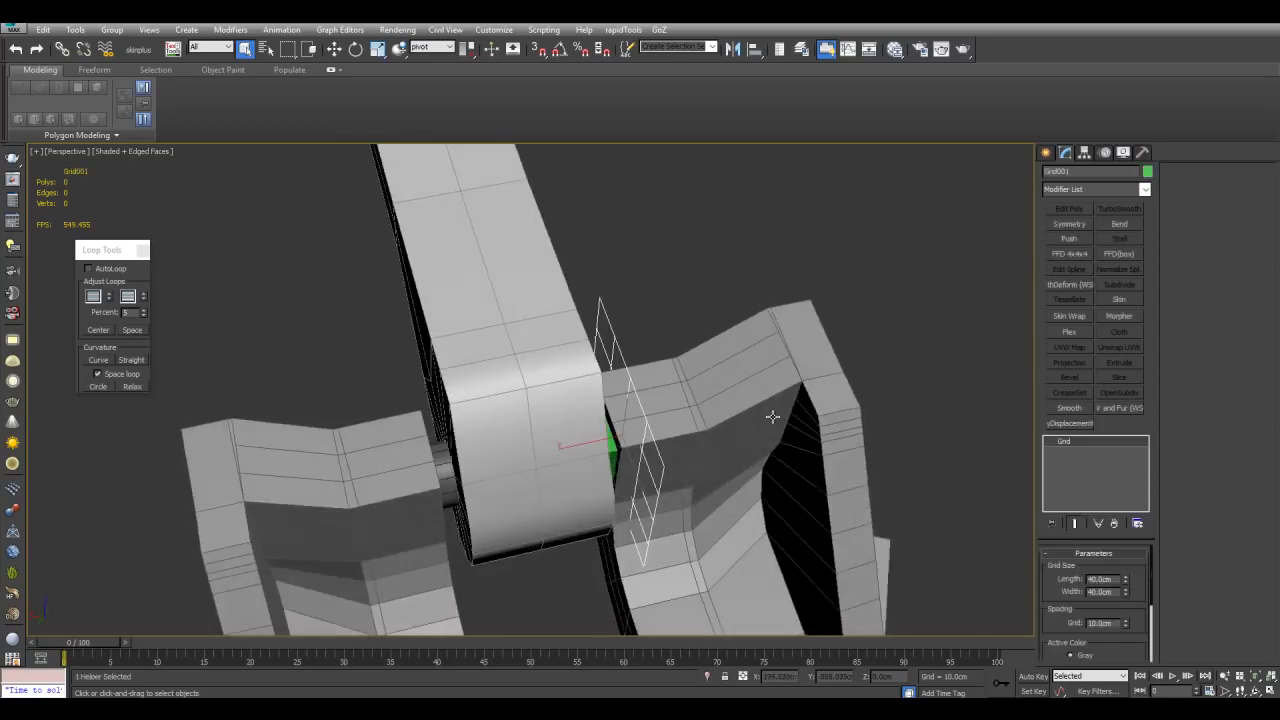
pyautogui.click(1045, 152)
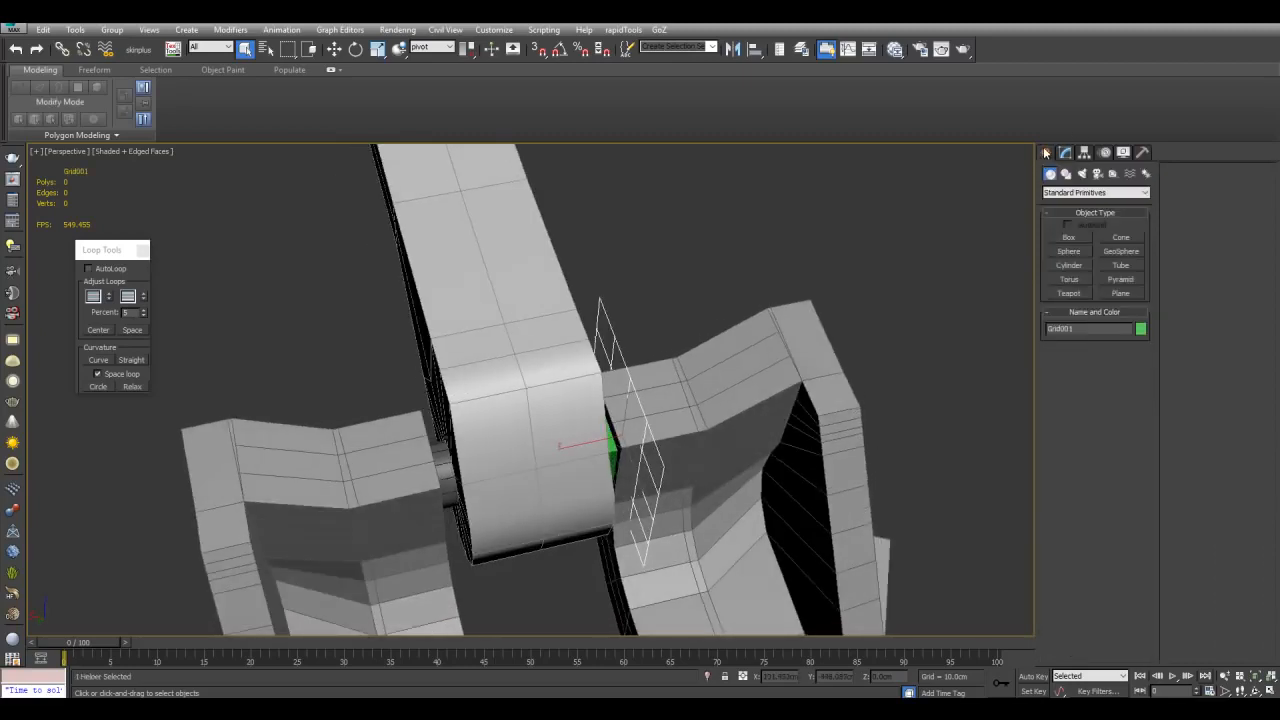
pyautogui.click(1072, 238)
pyautogui.scroll(-3, 817, 251)
pyautogui.scroll(6, 820, 366)
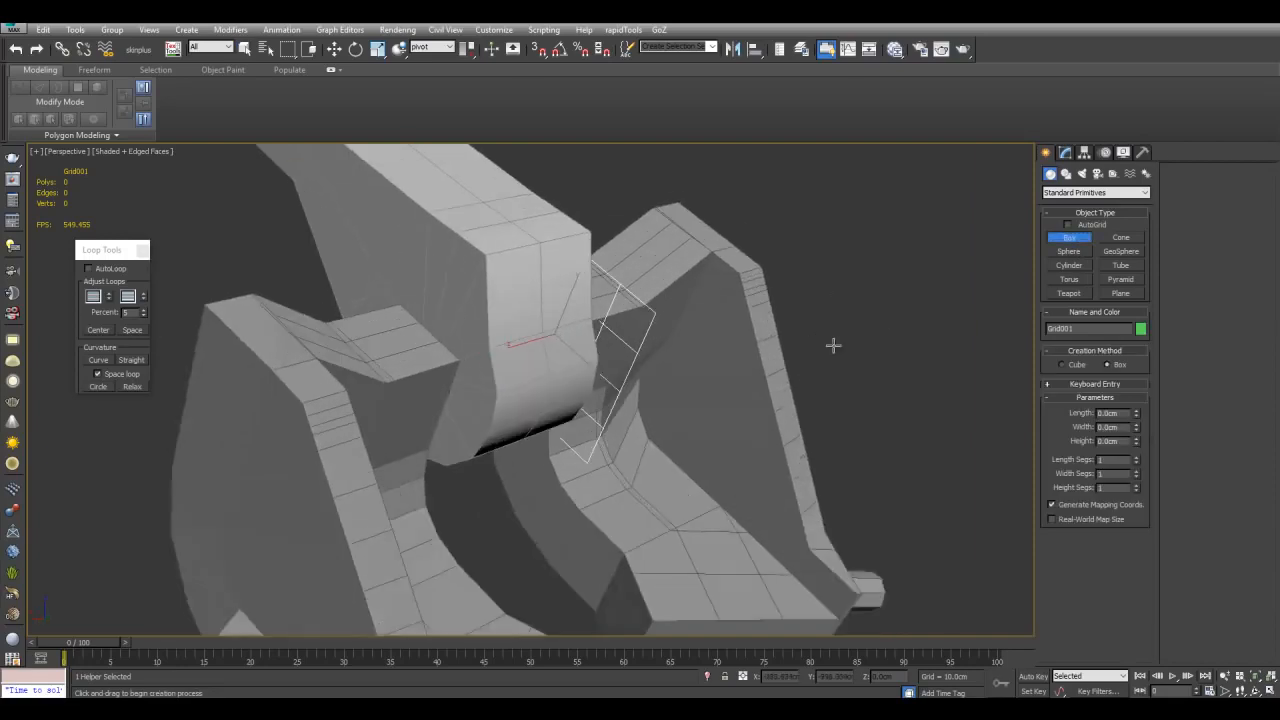
pyautogui.moveTo(712, 316); pyautogui.dragTo(610, 340)
pyautogui.rightClick(592, 356)
# Step: Create a sphere on the grid helper next to the box at the joint
pyautogui.keyDown('alt'); pyautogui.moveTo(596, 356); pyautogui.dragTo(996, 322, button='middle'); pyautogui.keyUp('alt')
pyautogui.press('w')
pyautogui.scroll(-3, 720, 350)
pyautogui.click(1069, 252)
pyautogui.keyDown('alt'); pyautogui.moveTo(900, 290); pyautogui.dragTo(748, 329, button='middle'); pyautogui.keyUp('alt')
pyautogui.moveTo(592, 292); pyautogui.dragTo(608, 335)
pyautogui.rightClick(608, 336)
pyautogui.keyDown('alt'); pyautogui.moveTo(608, 336); pyautogui.dragTo(777, 408, button='middle'); pyautogui.keyUp('alt')
pyautogui.click(860, 386)
pyautogui.scroll(-4, 861, 386)
pyautogui.keyDown('alt'); pyautogui.moveTo(861, 386); pyautogui.dragTo(711, 416, button='middle'); pyautogui.keyUp('alt')
pyautogui.scroll(2, 730, 390)
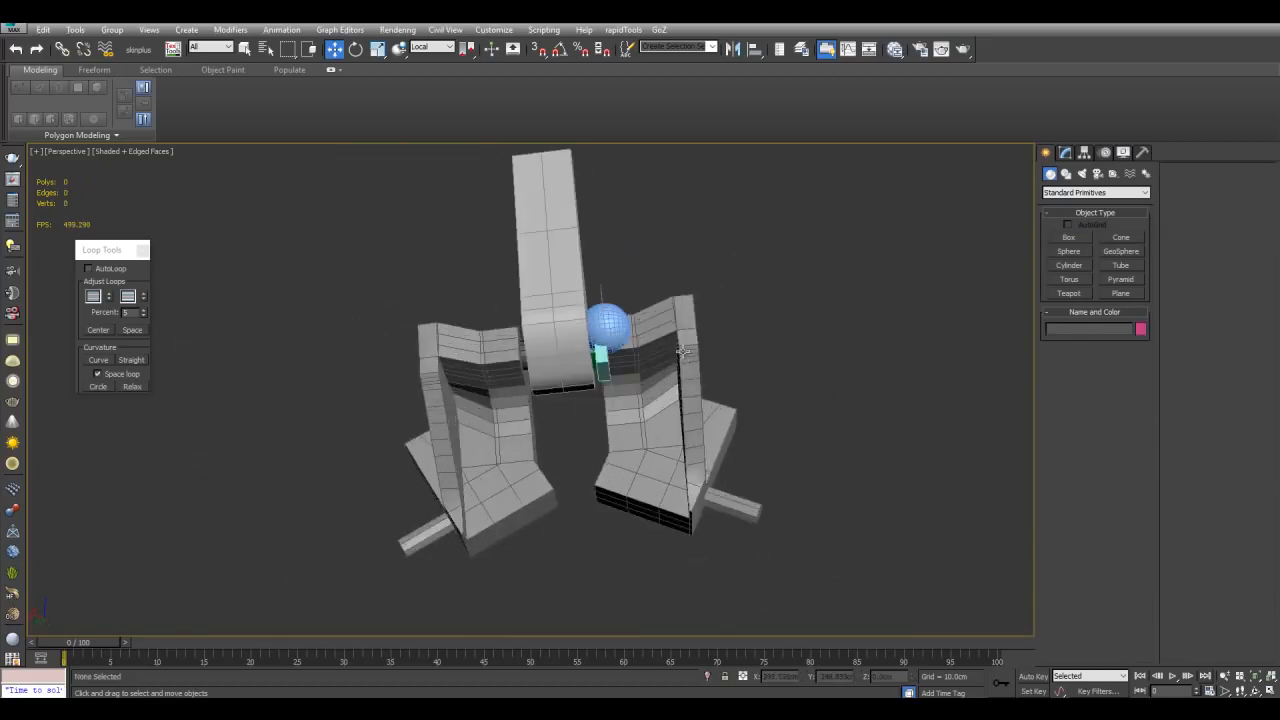
# Step: Select a part of the connector, move it, and isolate the selection
pyautogui.click(680, 355)
pyautogui.keyDown('ctrl'); pyautogui.click(523, 352); pyautogui.keyUp('ctrl')
pyautogui.keyDown('ctrl'); pyautogui.click(567, 308); pyautogui.keyUp('ctrl')
pyautogui.moveTo(567, 308); pyautogui.dragTo(783, 361, button='middle')
pyautogui.hotkey('alt', 'q')
# Step: Select part of the isolated model and rotate it into a new orientation
pyautogui.click(886, 331)
pyautogui.scroll(4, 686, 340)
pyautogui.keyDown('alt'); pyautogui.moveTo(686, 340); pyautogui.dragTo(733, 385, button='middle'); pyautogui.keyUp('alt')
pyautogui.click(705, 338)
pyautogui.press('e')
pyautogui.scroll(-3, 705, 338)
pyautogui.moveTo(659, 346); pyautogui.dragTo(723, 286)
pyautogui.keyDown('alt'); pyautogui.moveTo(723, 286); pyautogui.dragTo(769, 371, button='middle'); pyautogui.keyUp('alt')
pyautogui.press('q')
pyautogui.click(811, 373)
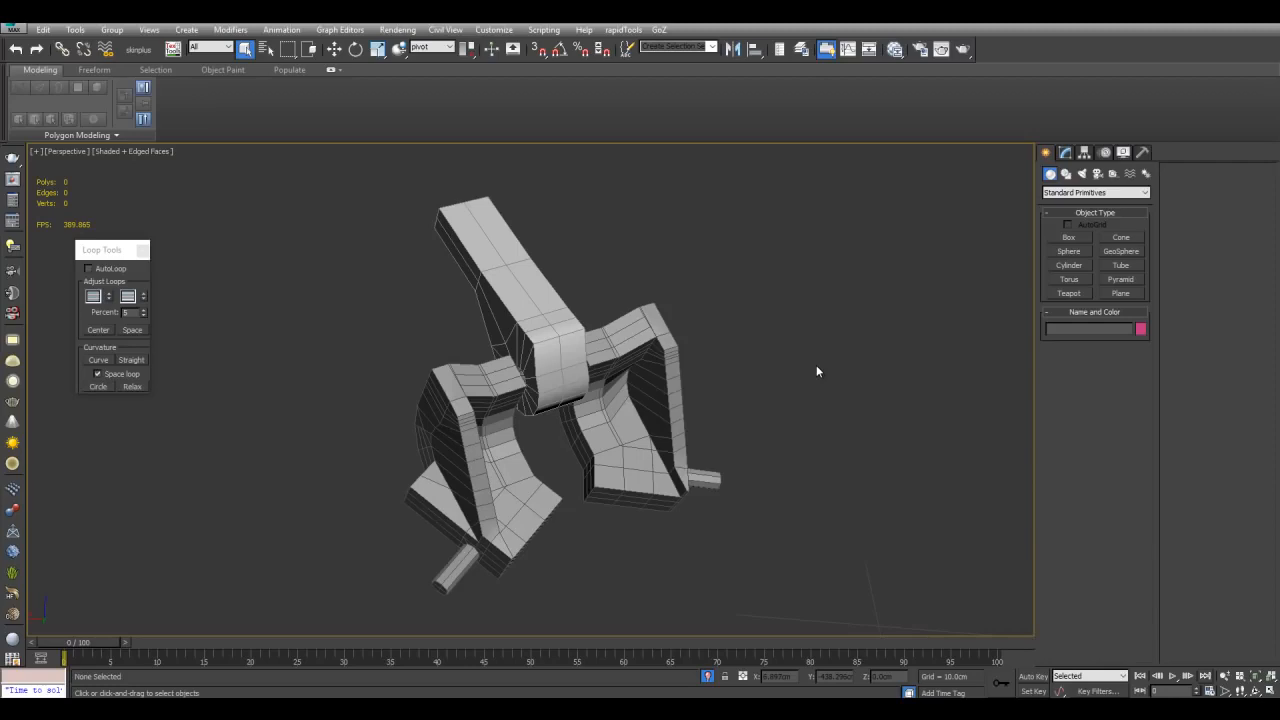